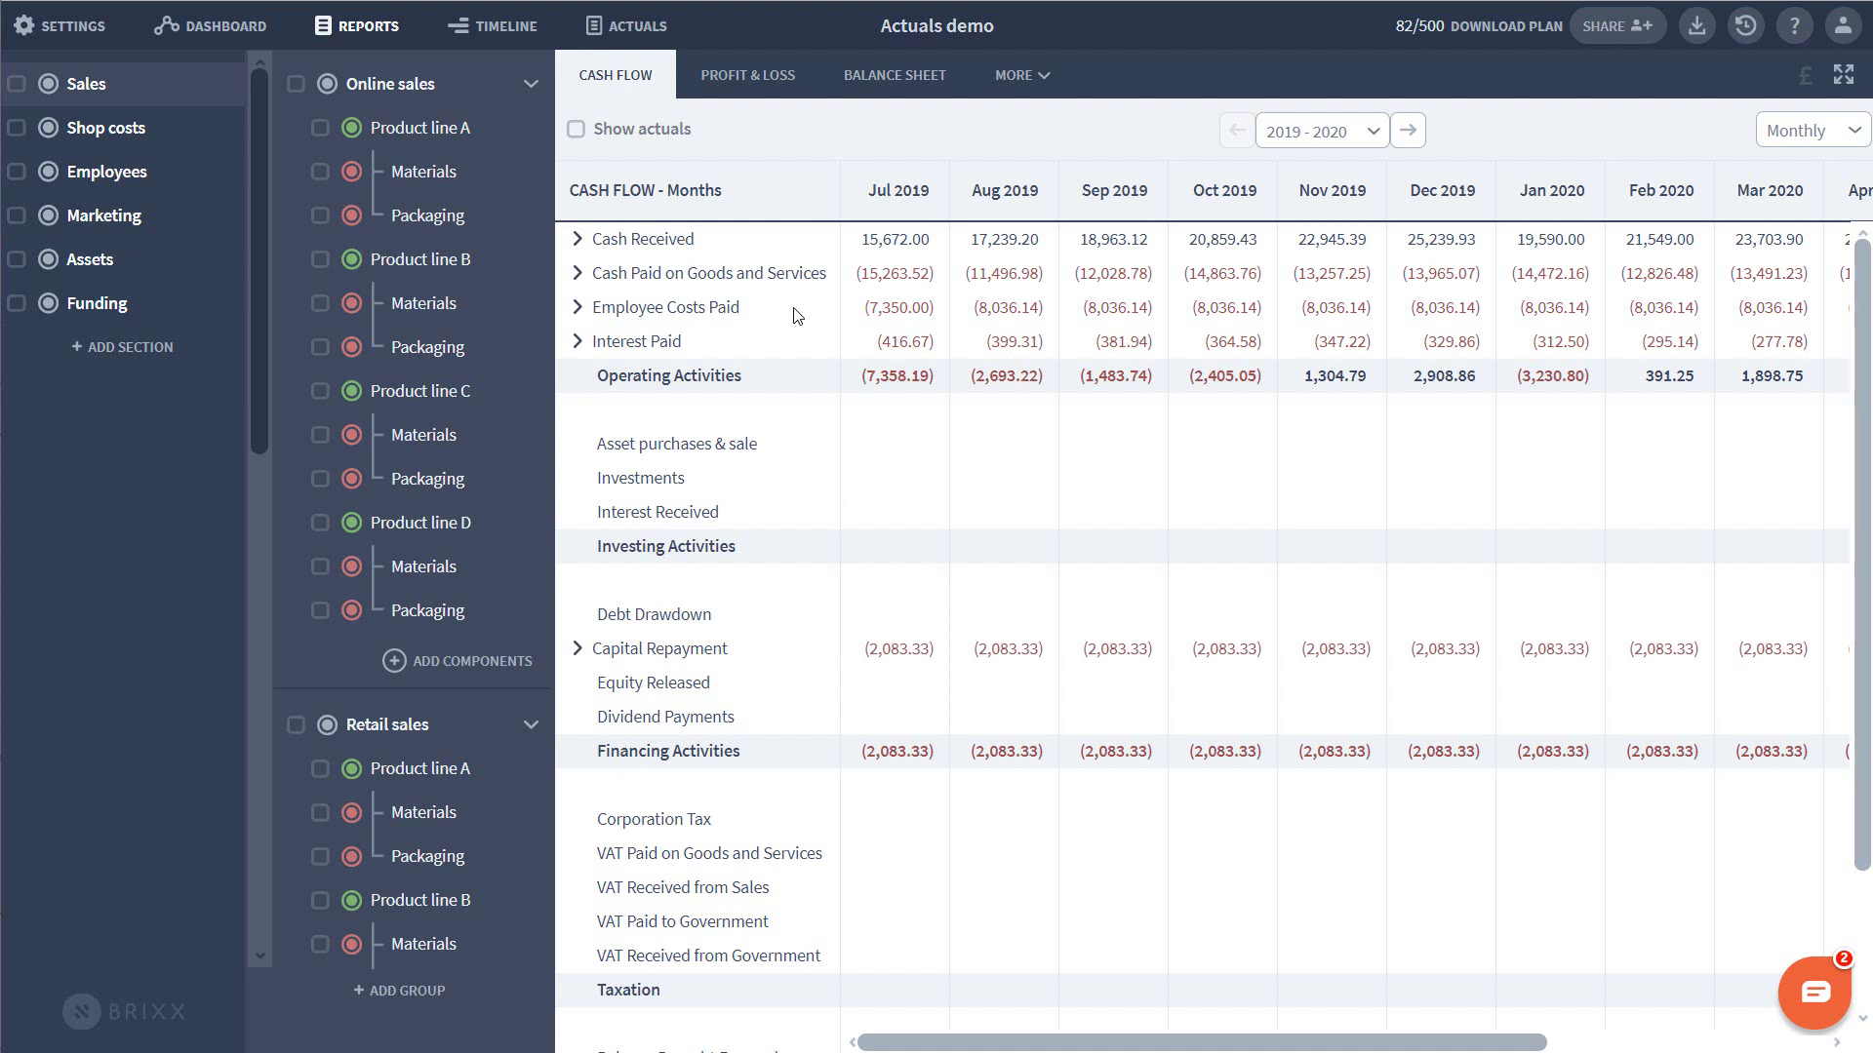
- Turn on Show actuals to add actuals rows with percentage variances under each Jul–Sep 2019 forecast line
click(794, 310)
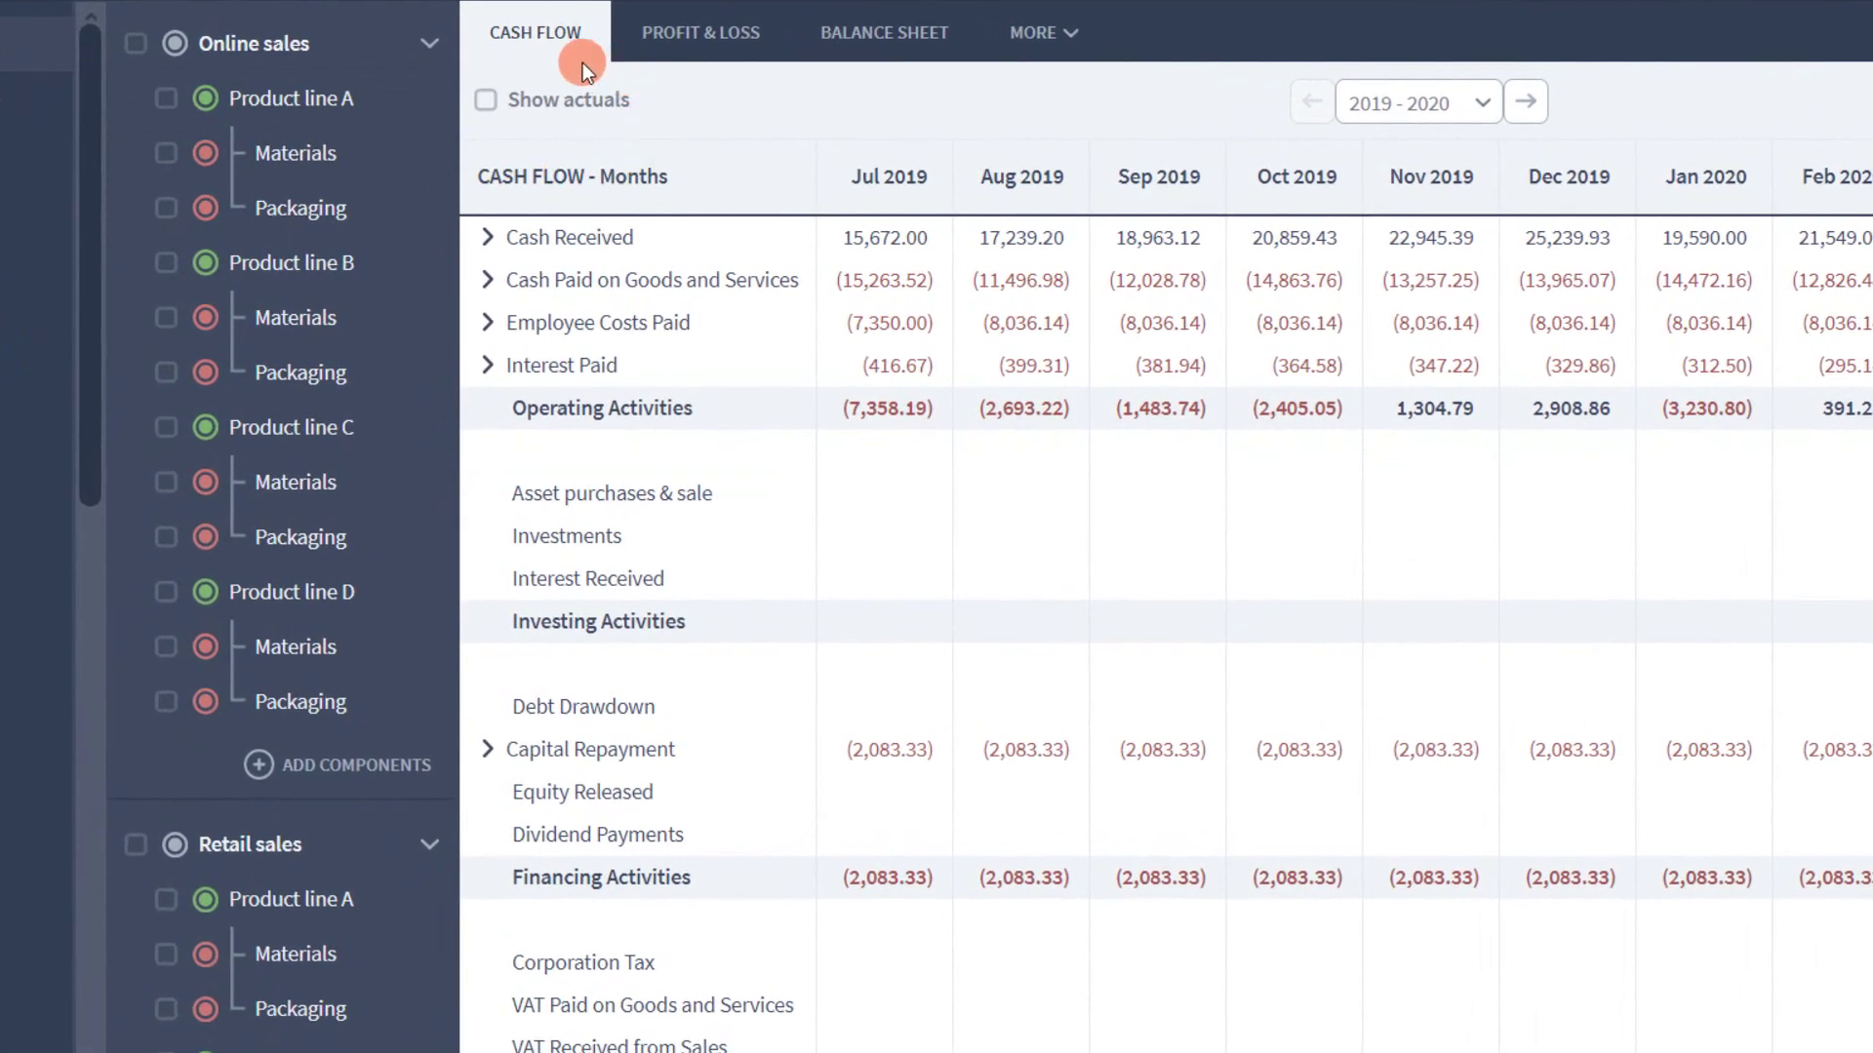
click(485, 99)
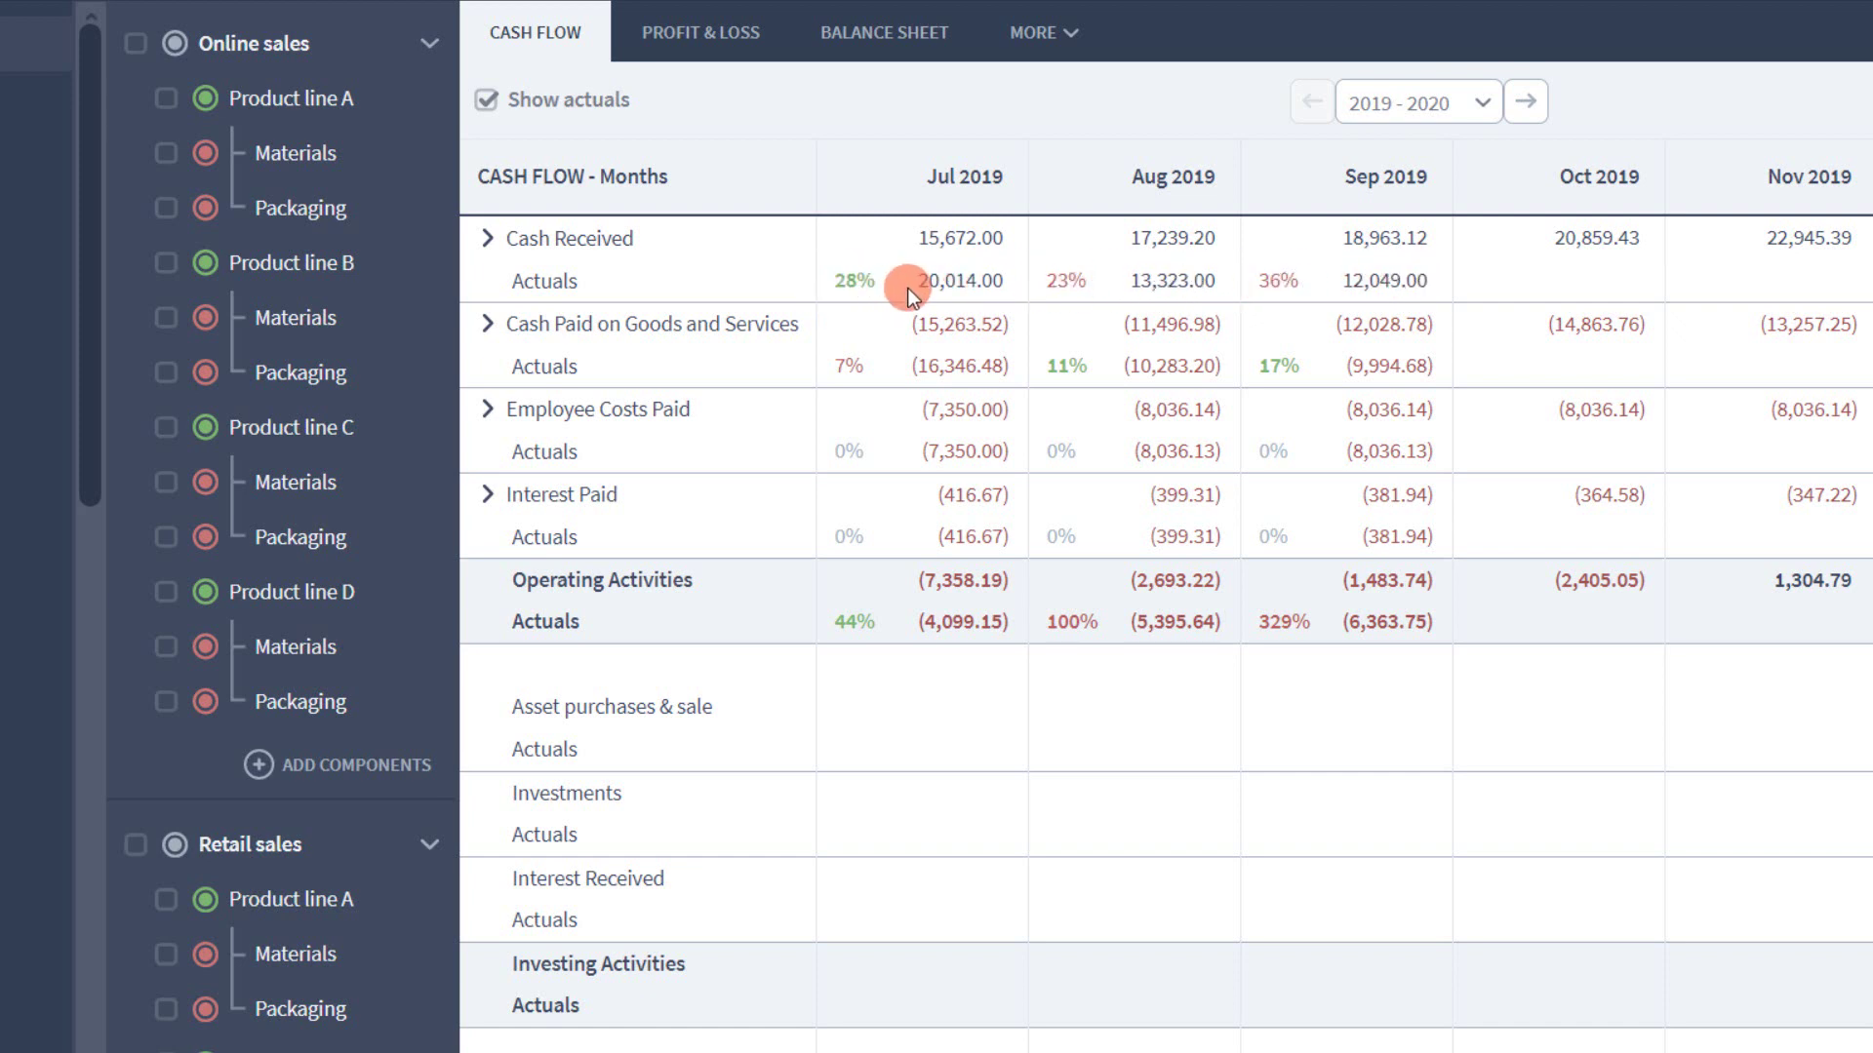
- Expand Cash Received and Sales to reveal the Online, Retail and Partner sales rows
click(1114, 284)
click(485, 240)
click(514, 282)
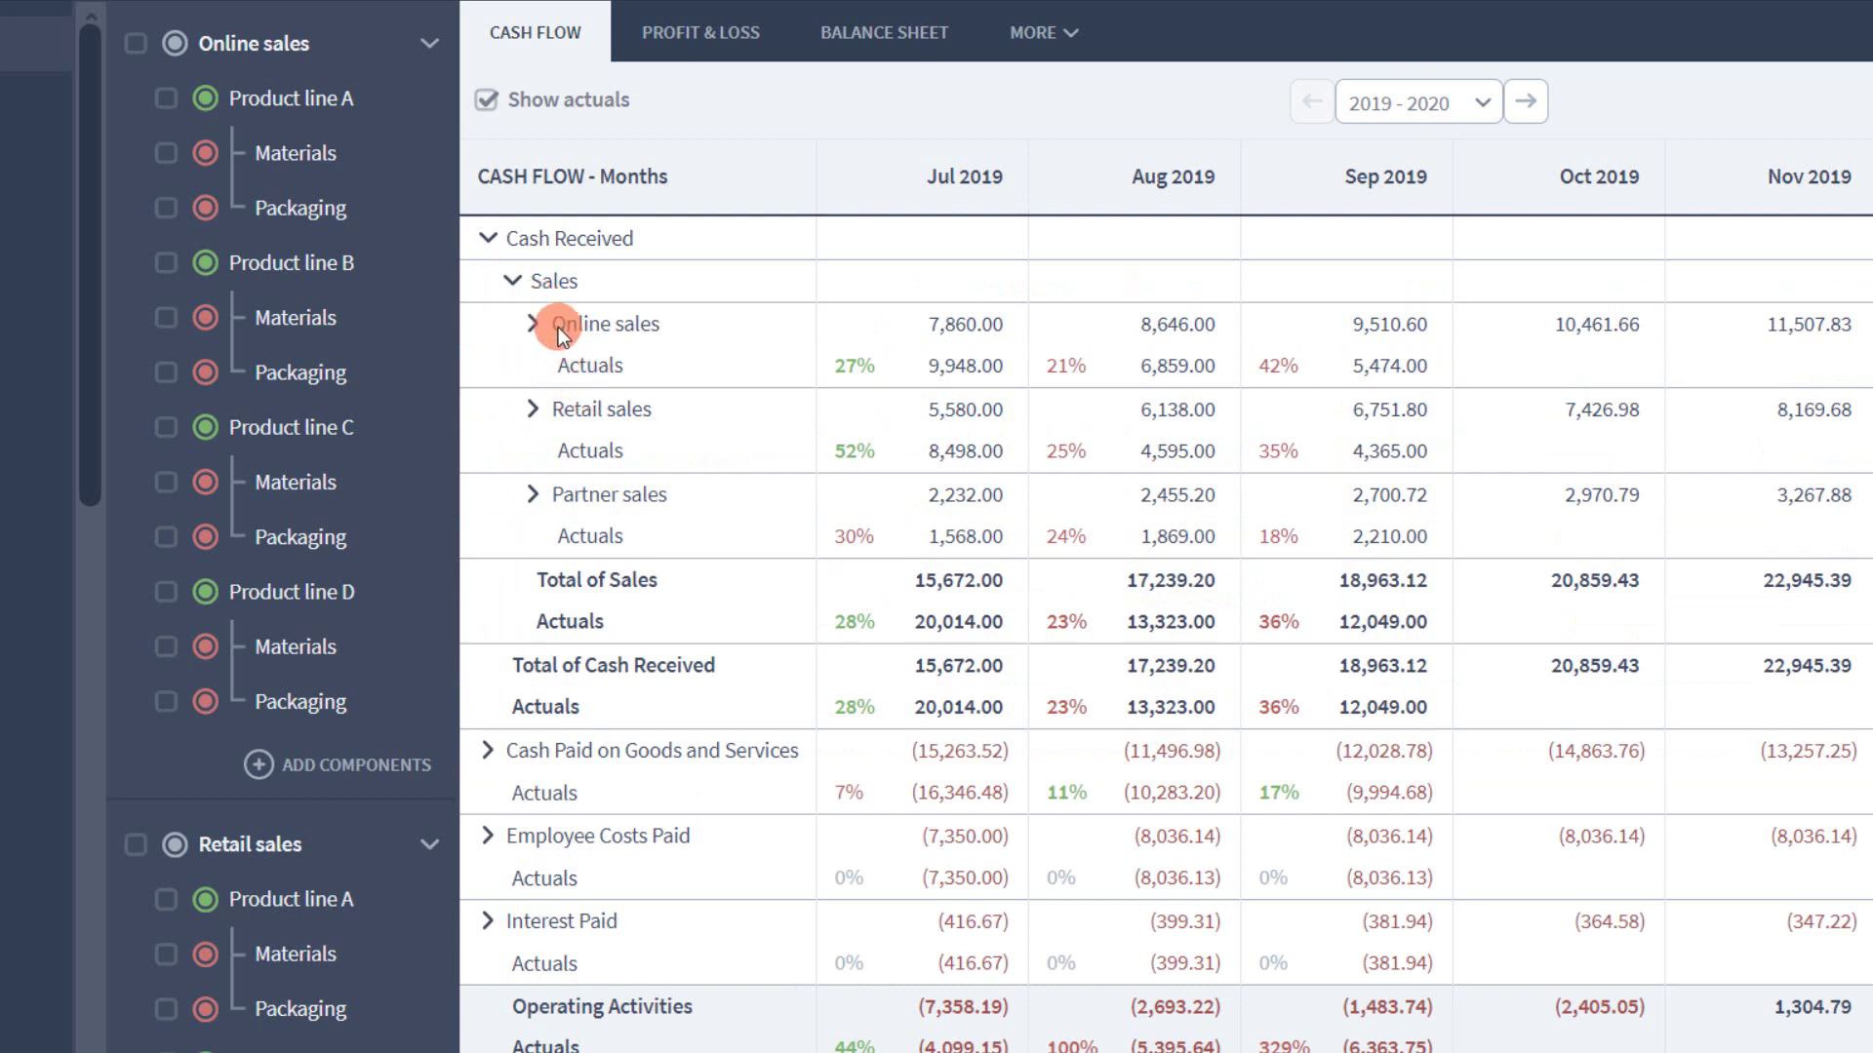
drag(568, 410, 653, 429)
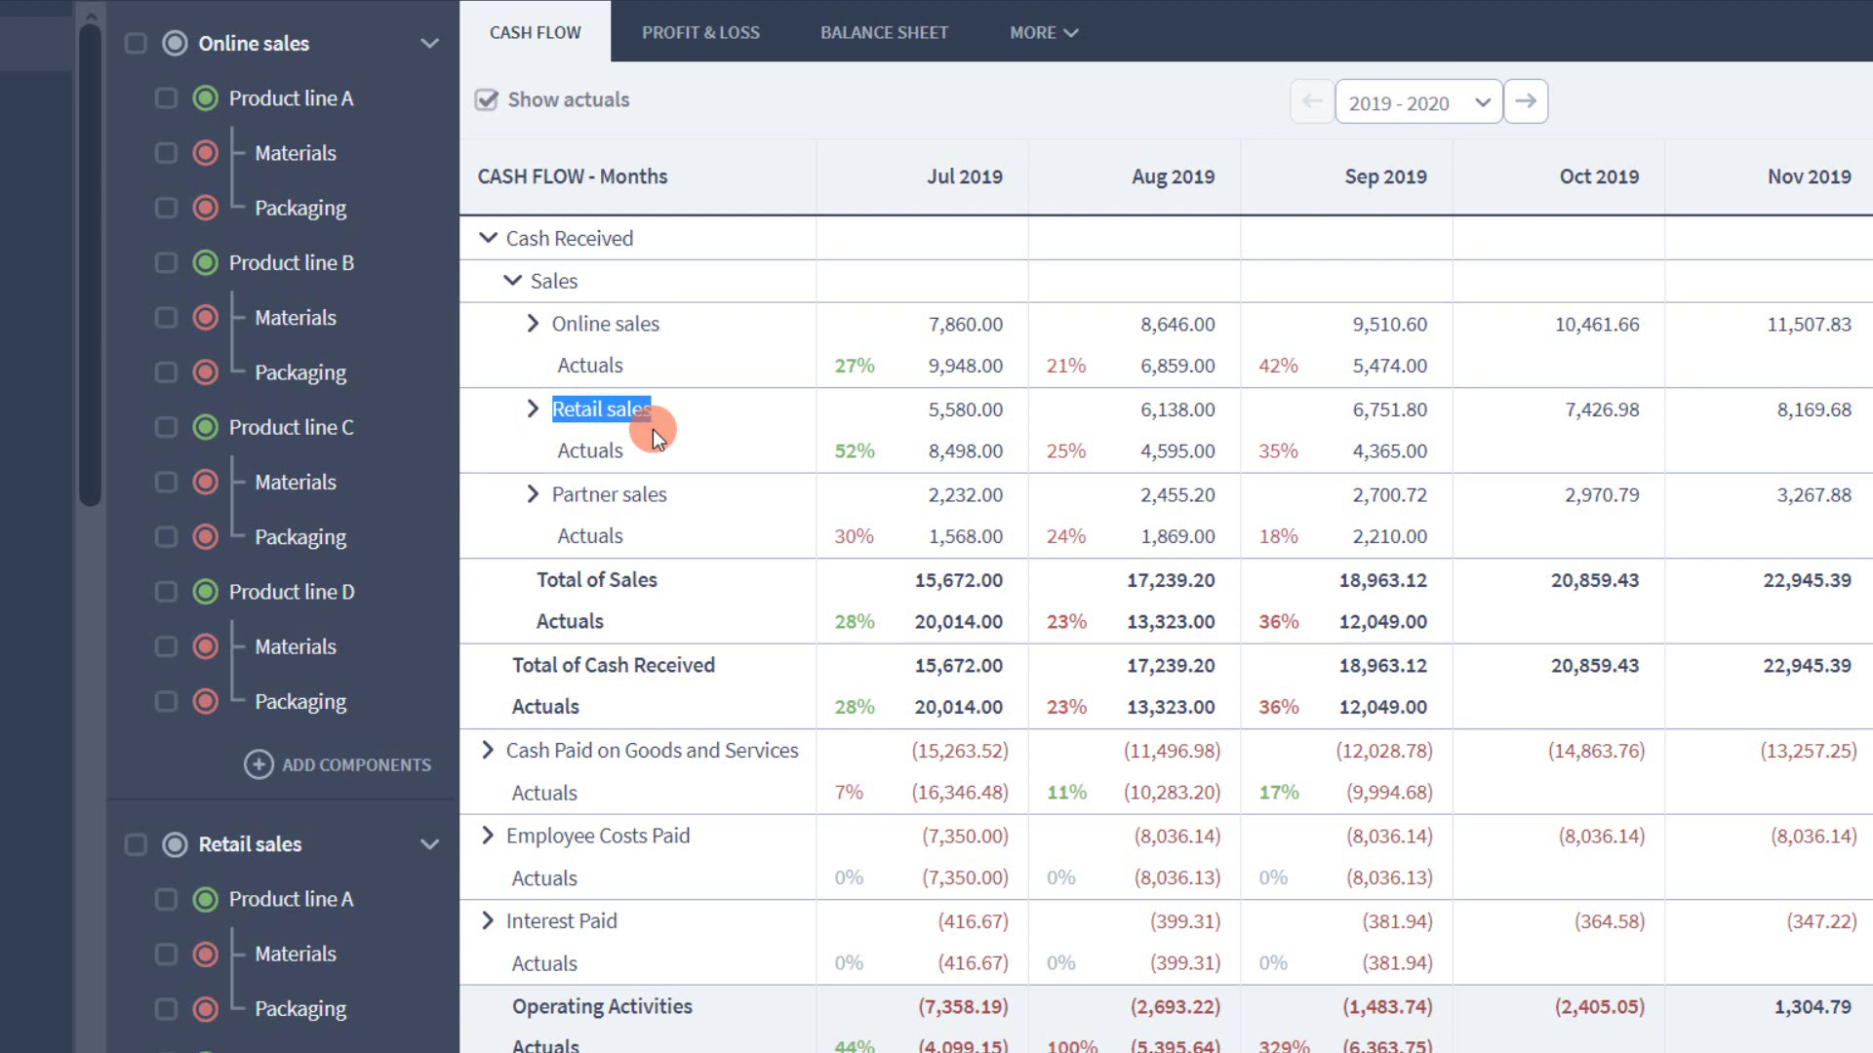
drag(554, 494, 663, 494)
click(857, 448)
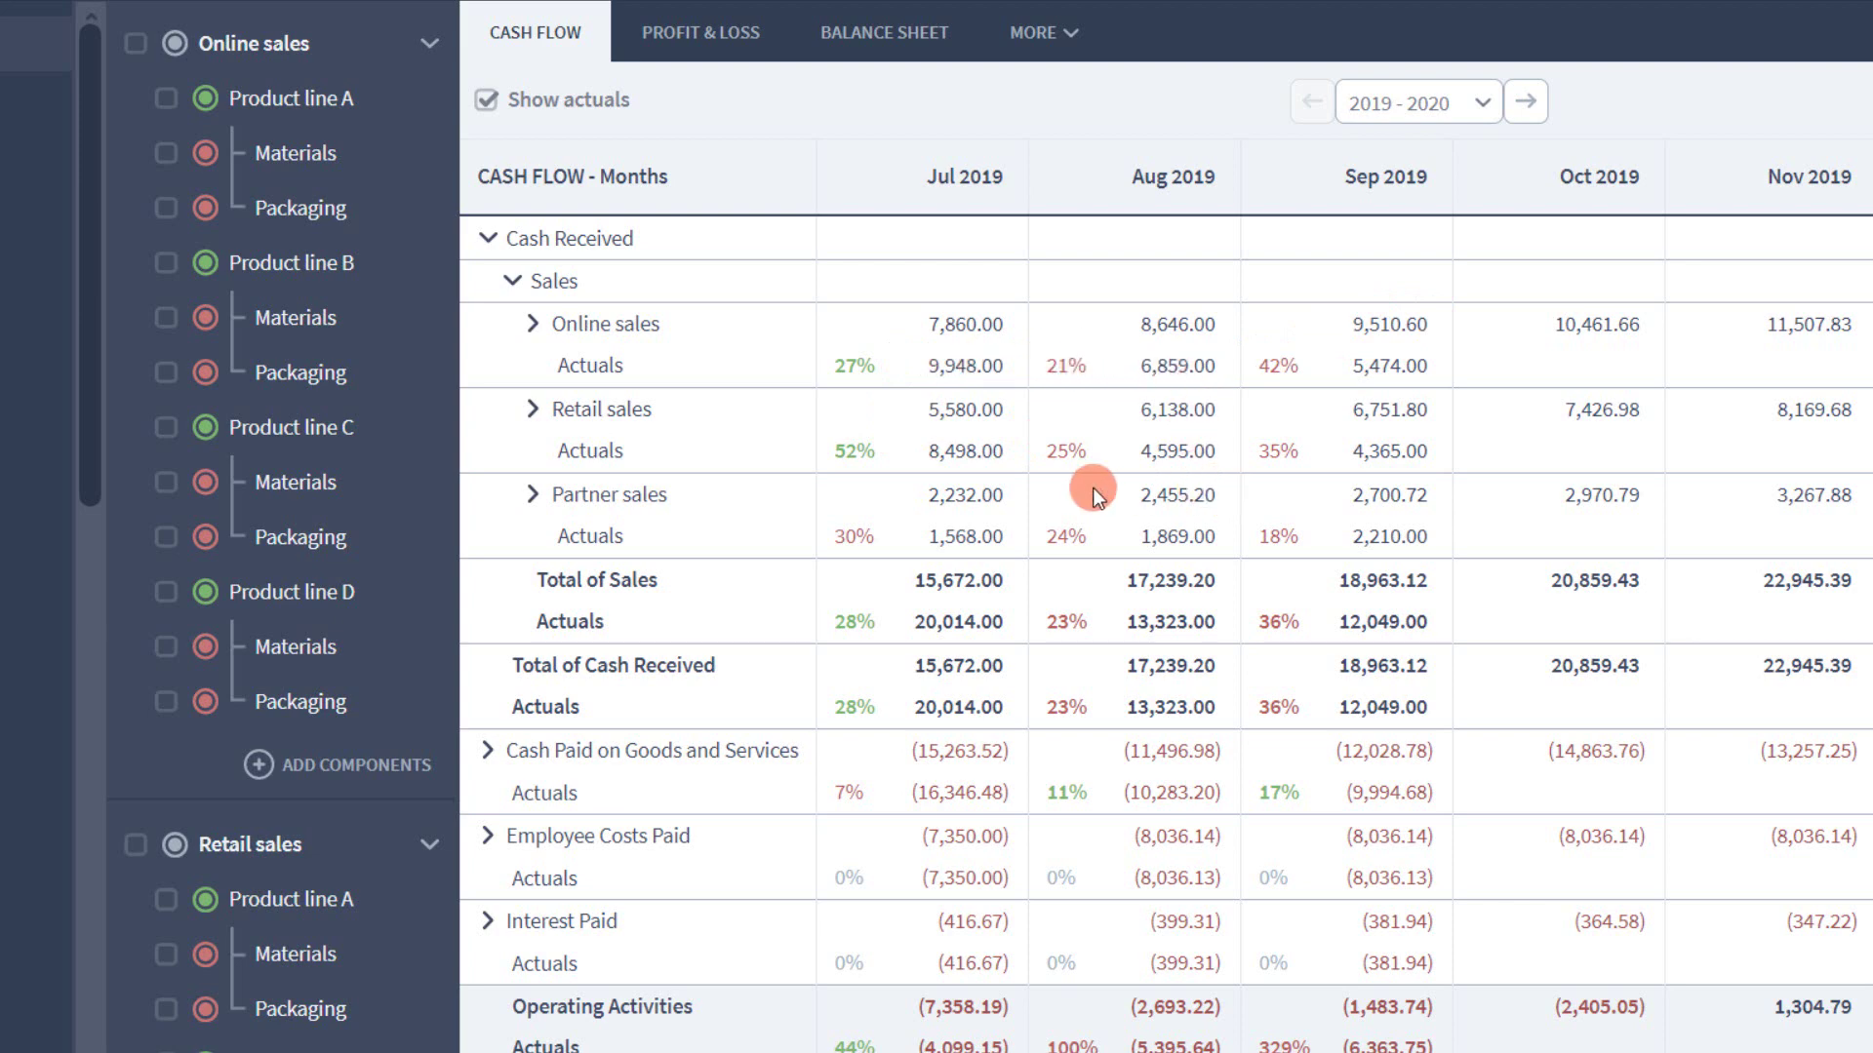
- Expand Online and Retail sales to inspect Product lines B and C and Total of Online sales actuals
click(532, 324)
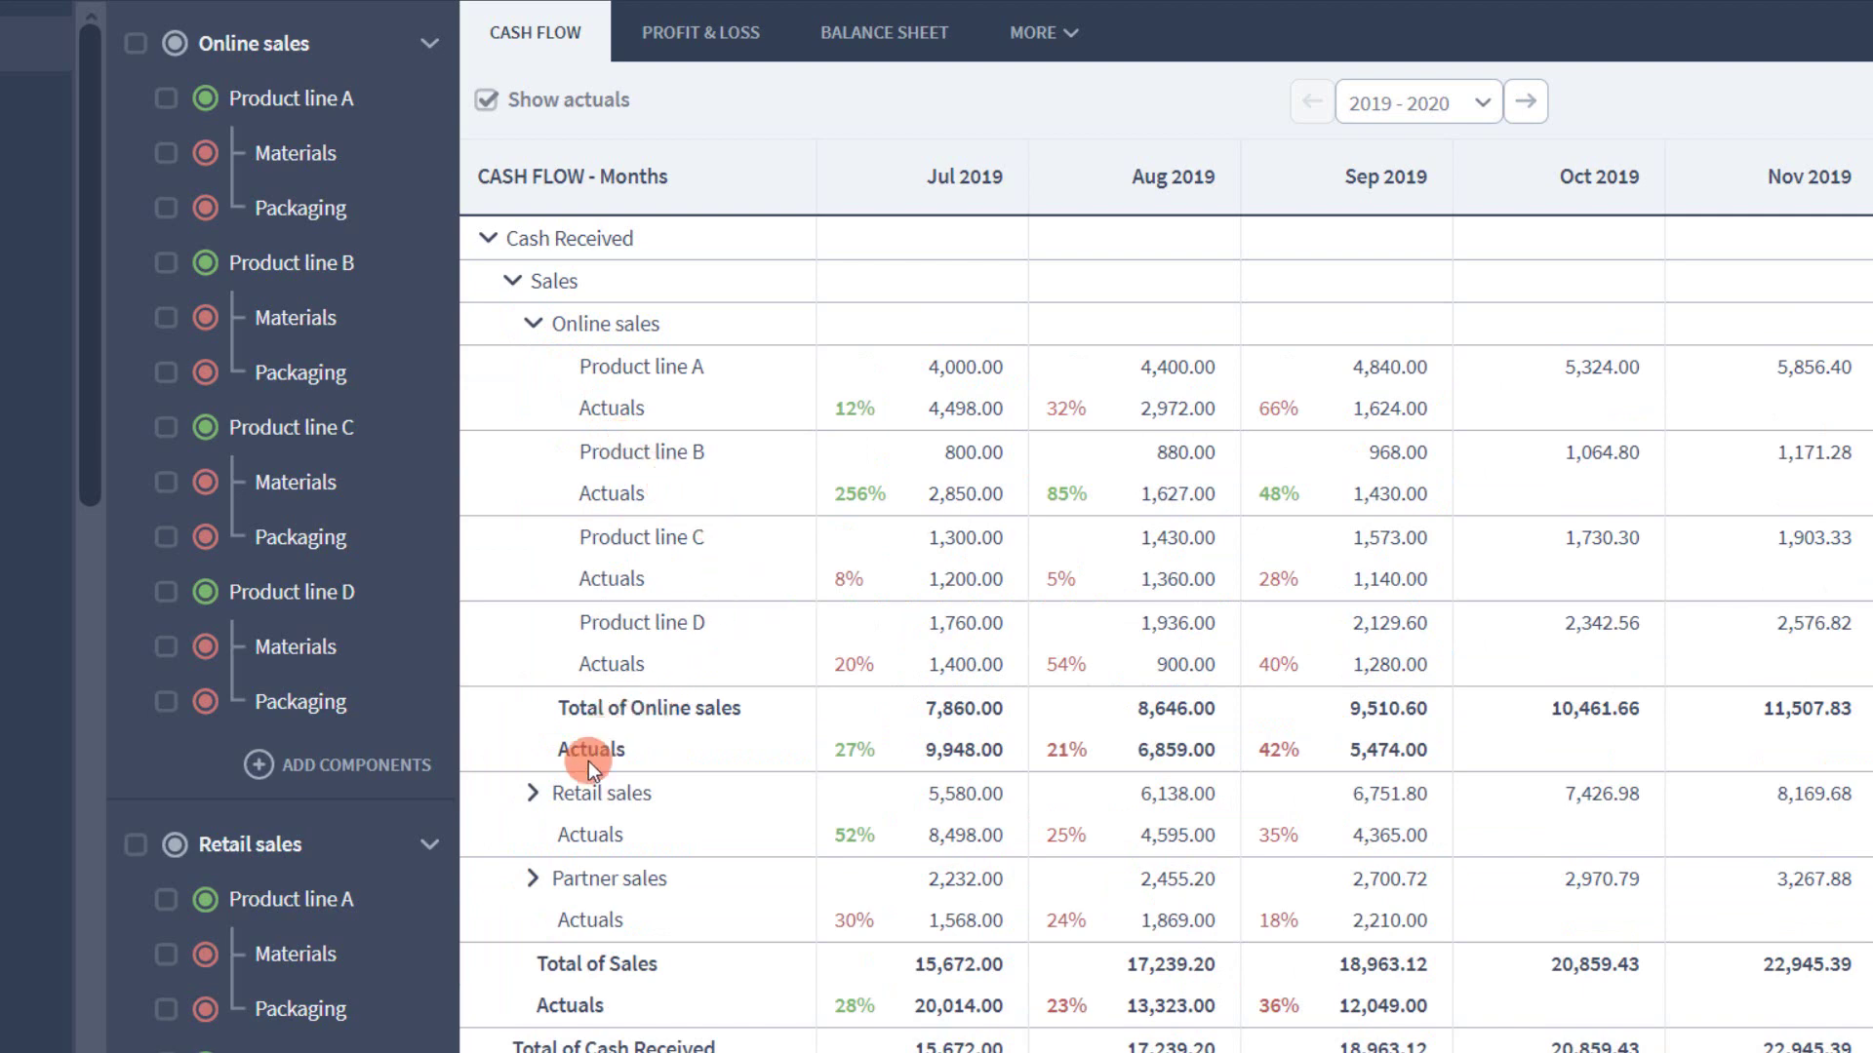
click(531, 795)
scroll(788, 792, down, 4)
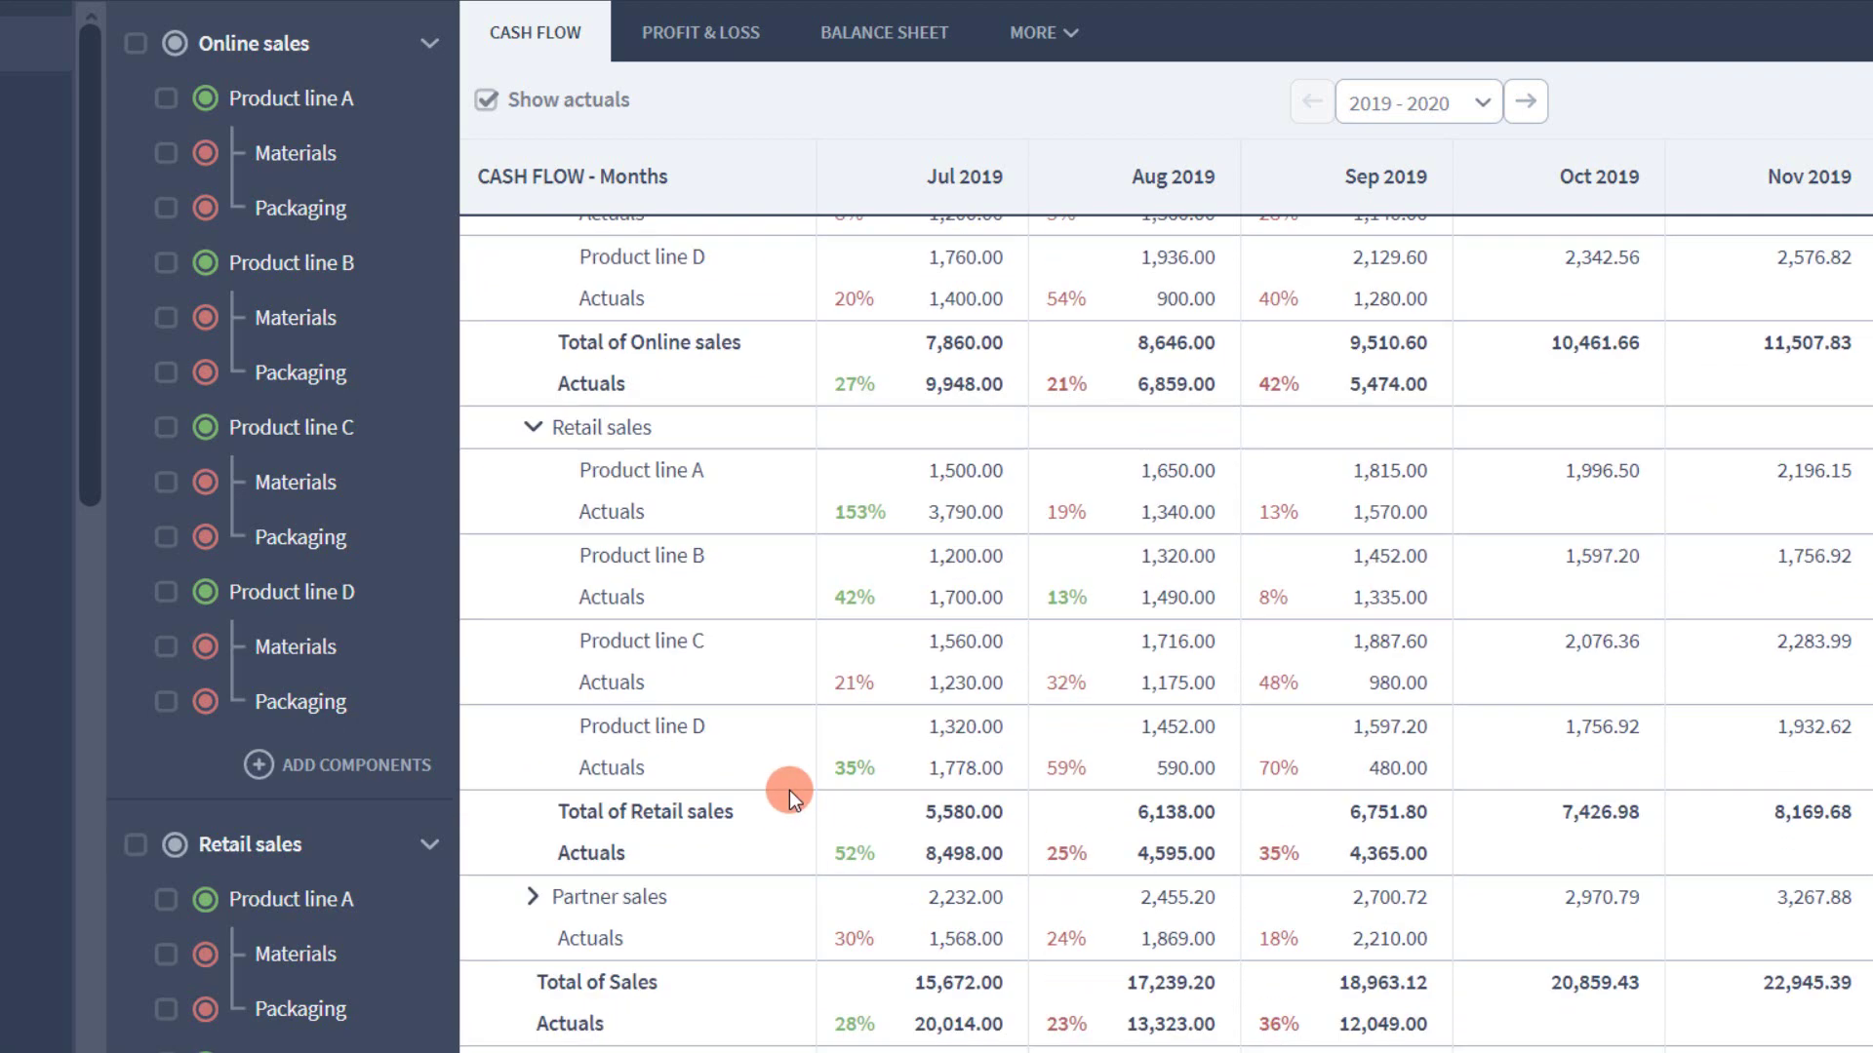
scroll(788, 790, up, 4)
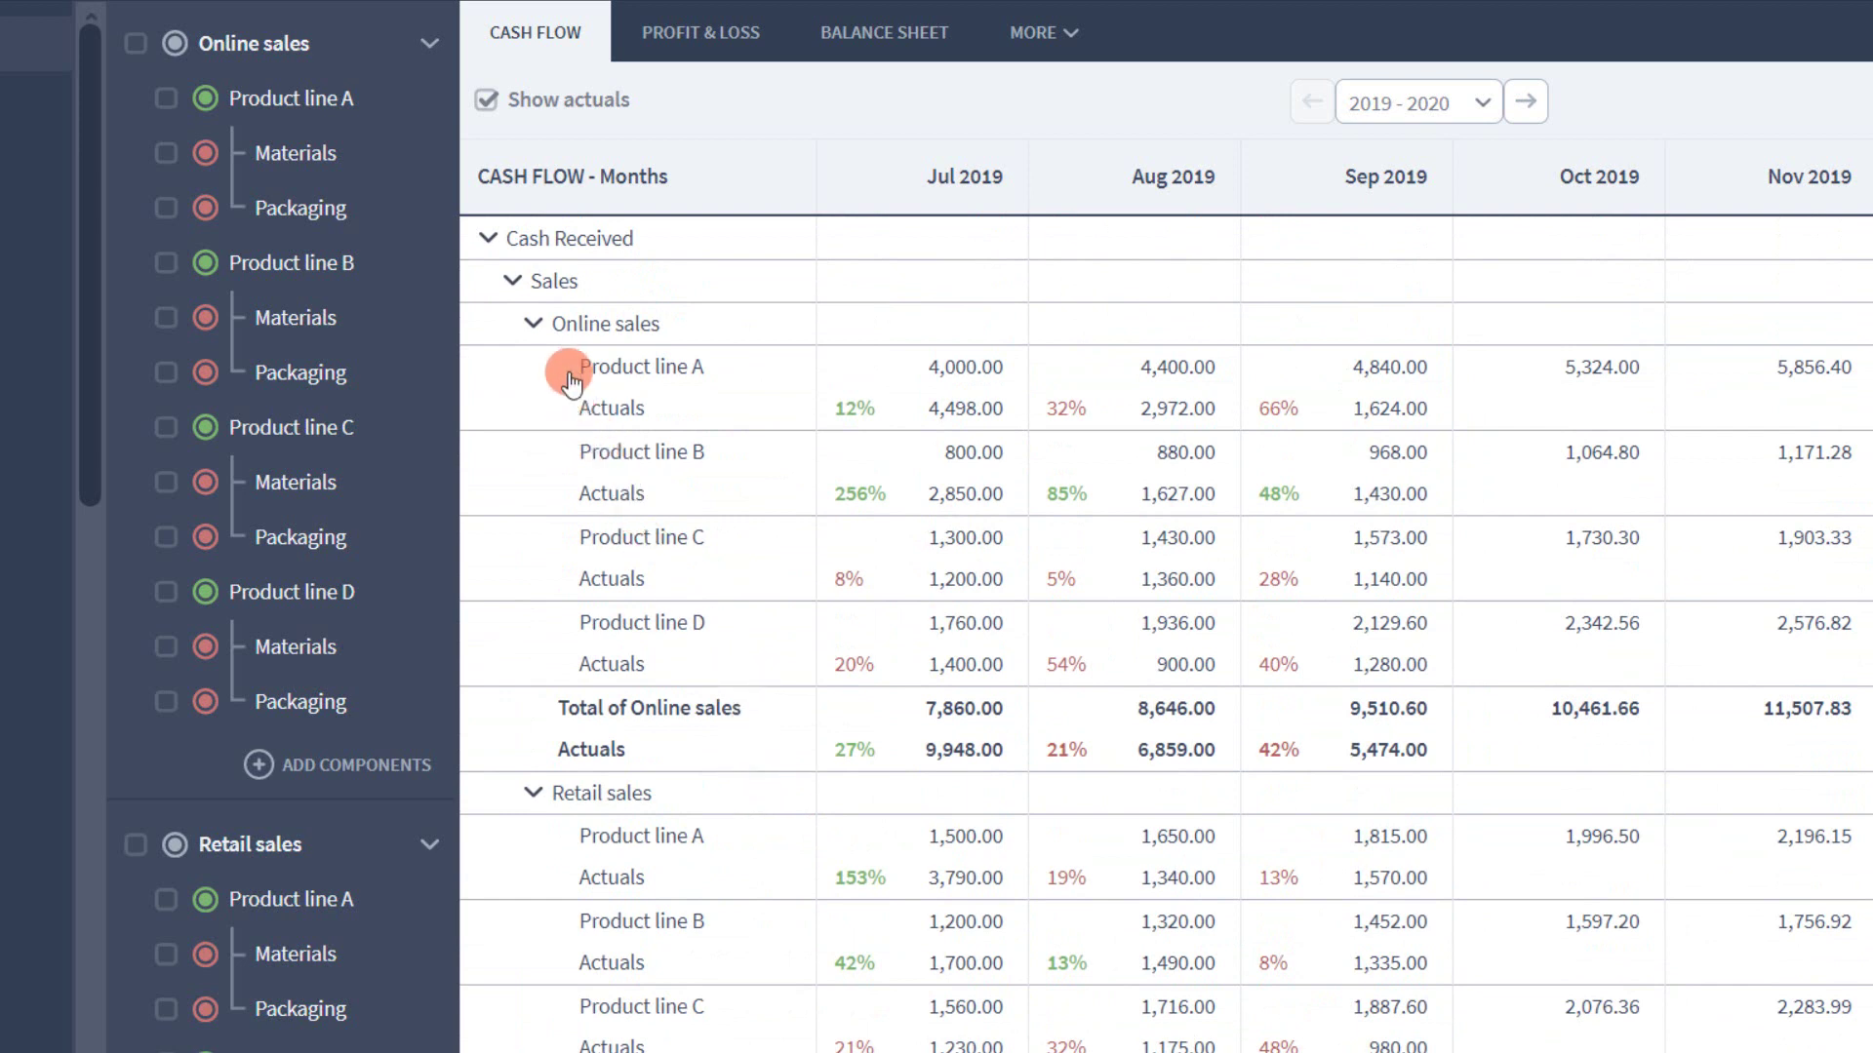
drag(579, 455, 700, 460)
drag(575, 538, 694, 547)
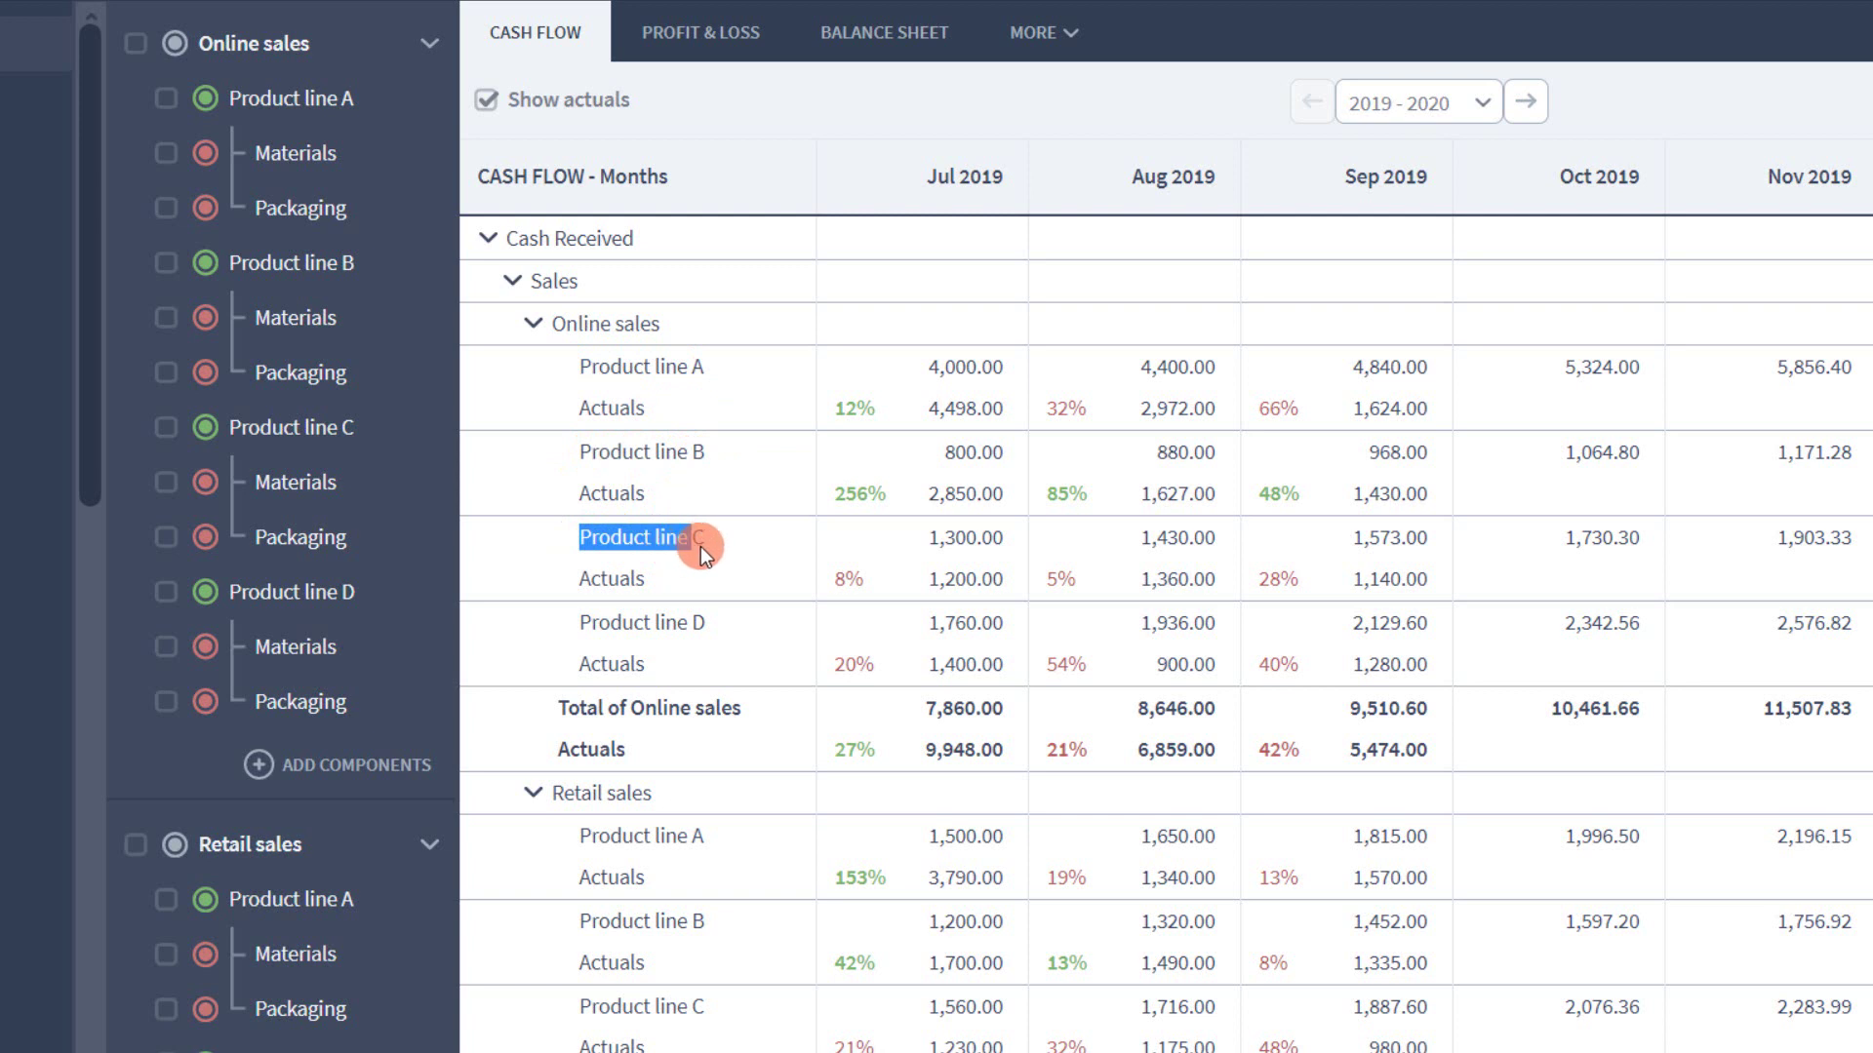
click(710, 712)
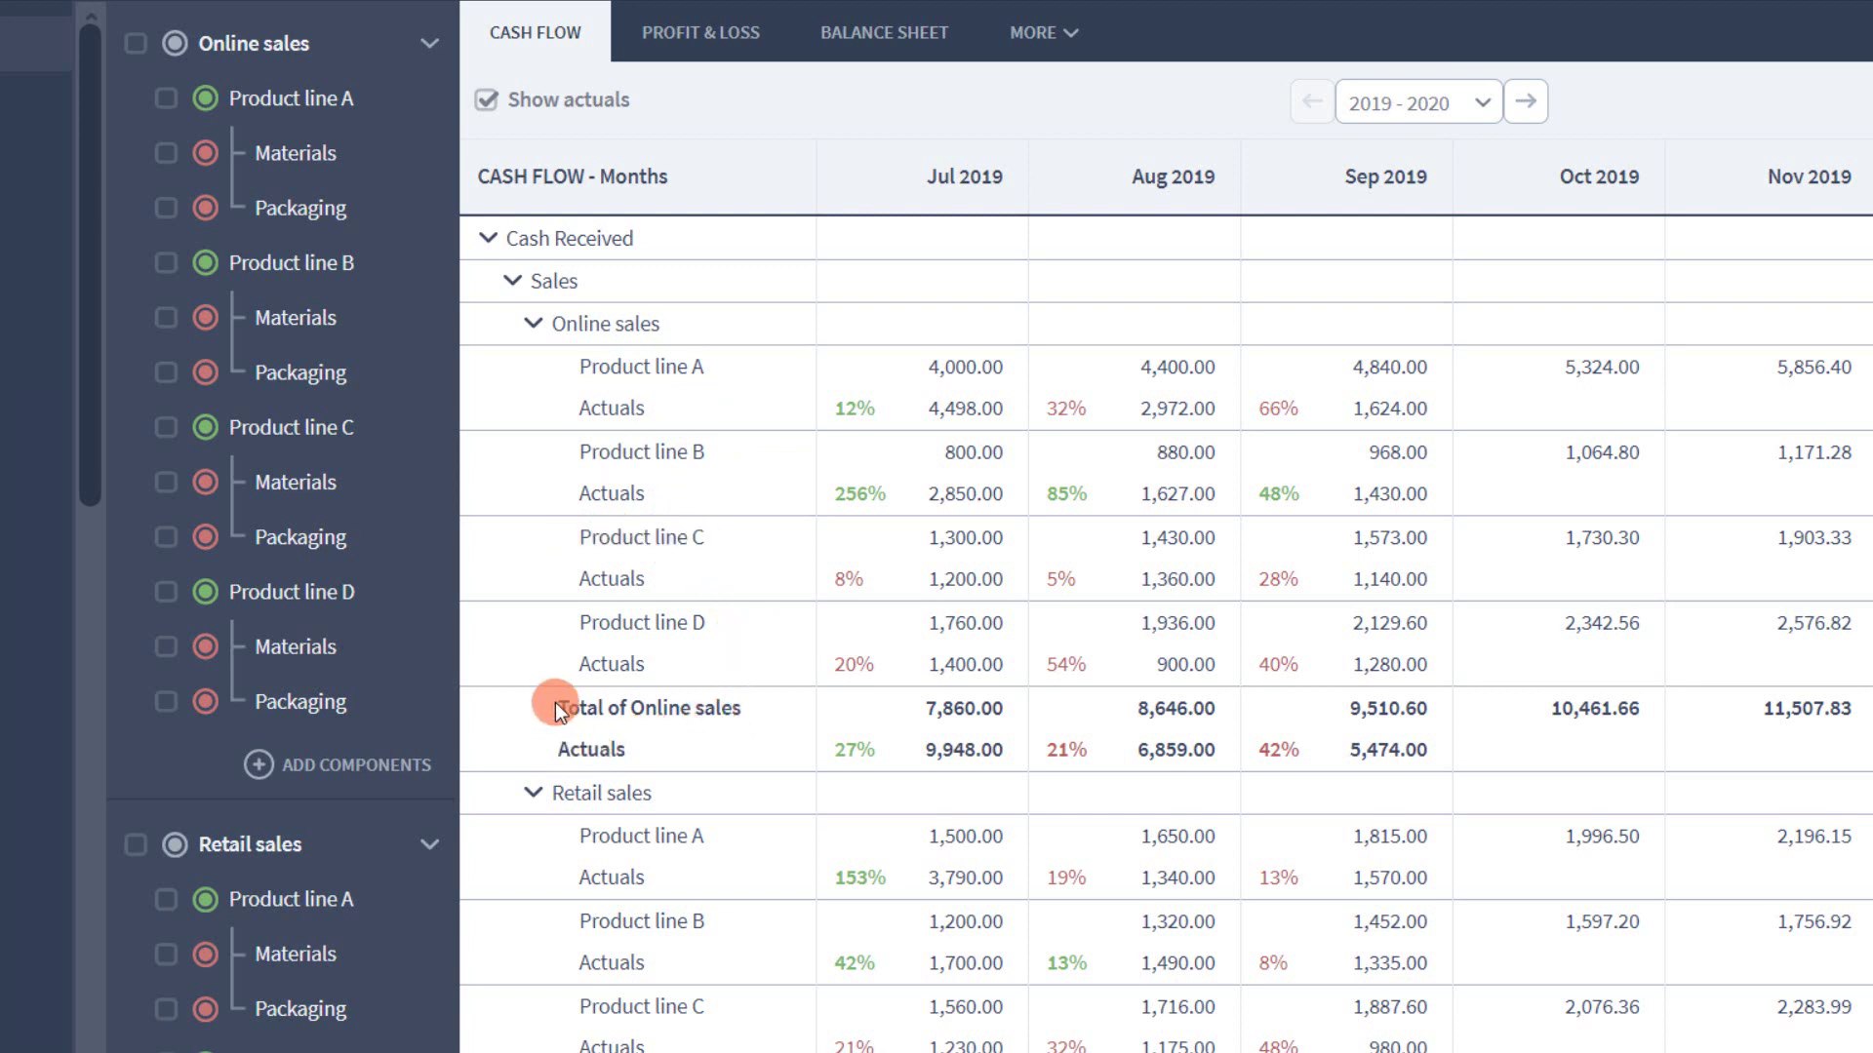
drag(554, 702, 710, 769)
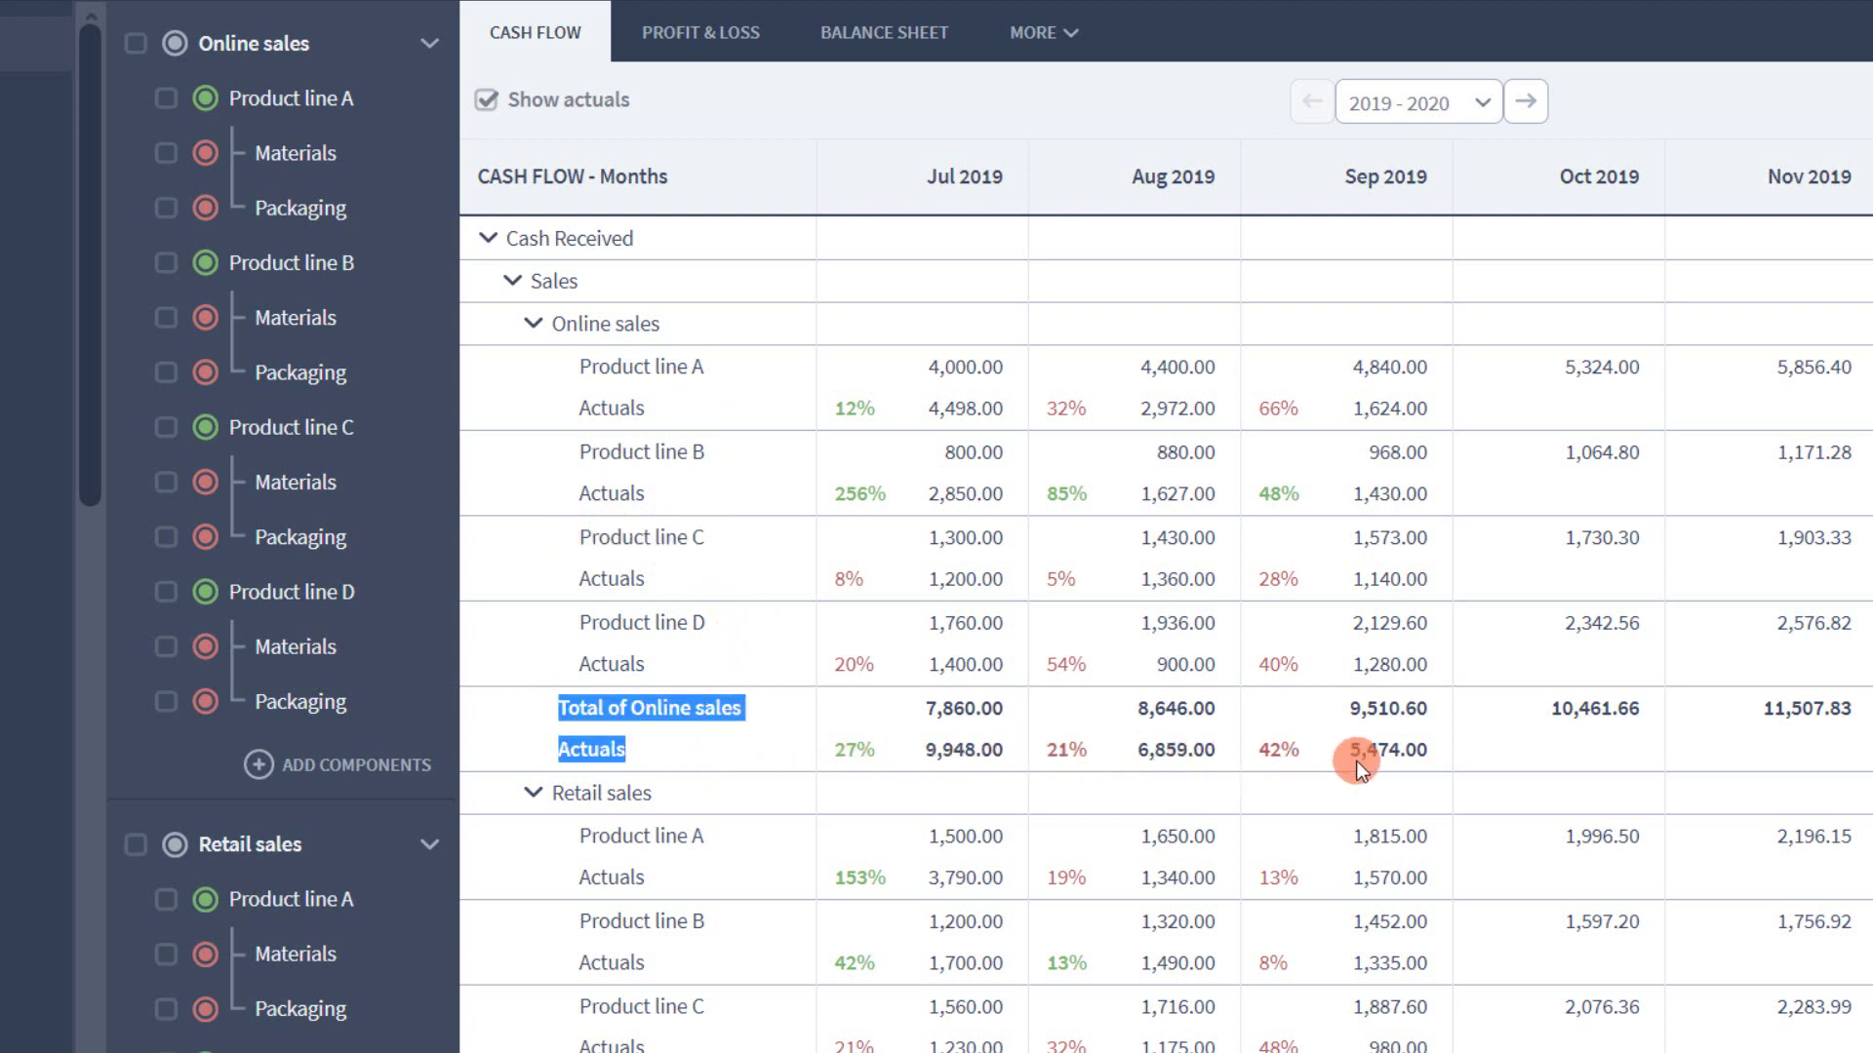
click(663, 698)
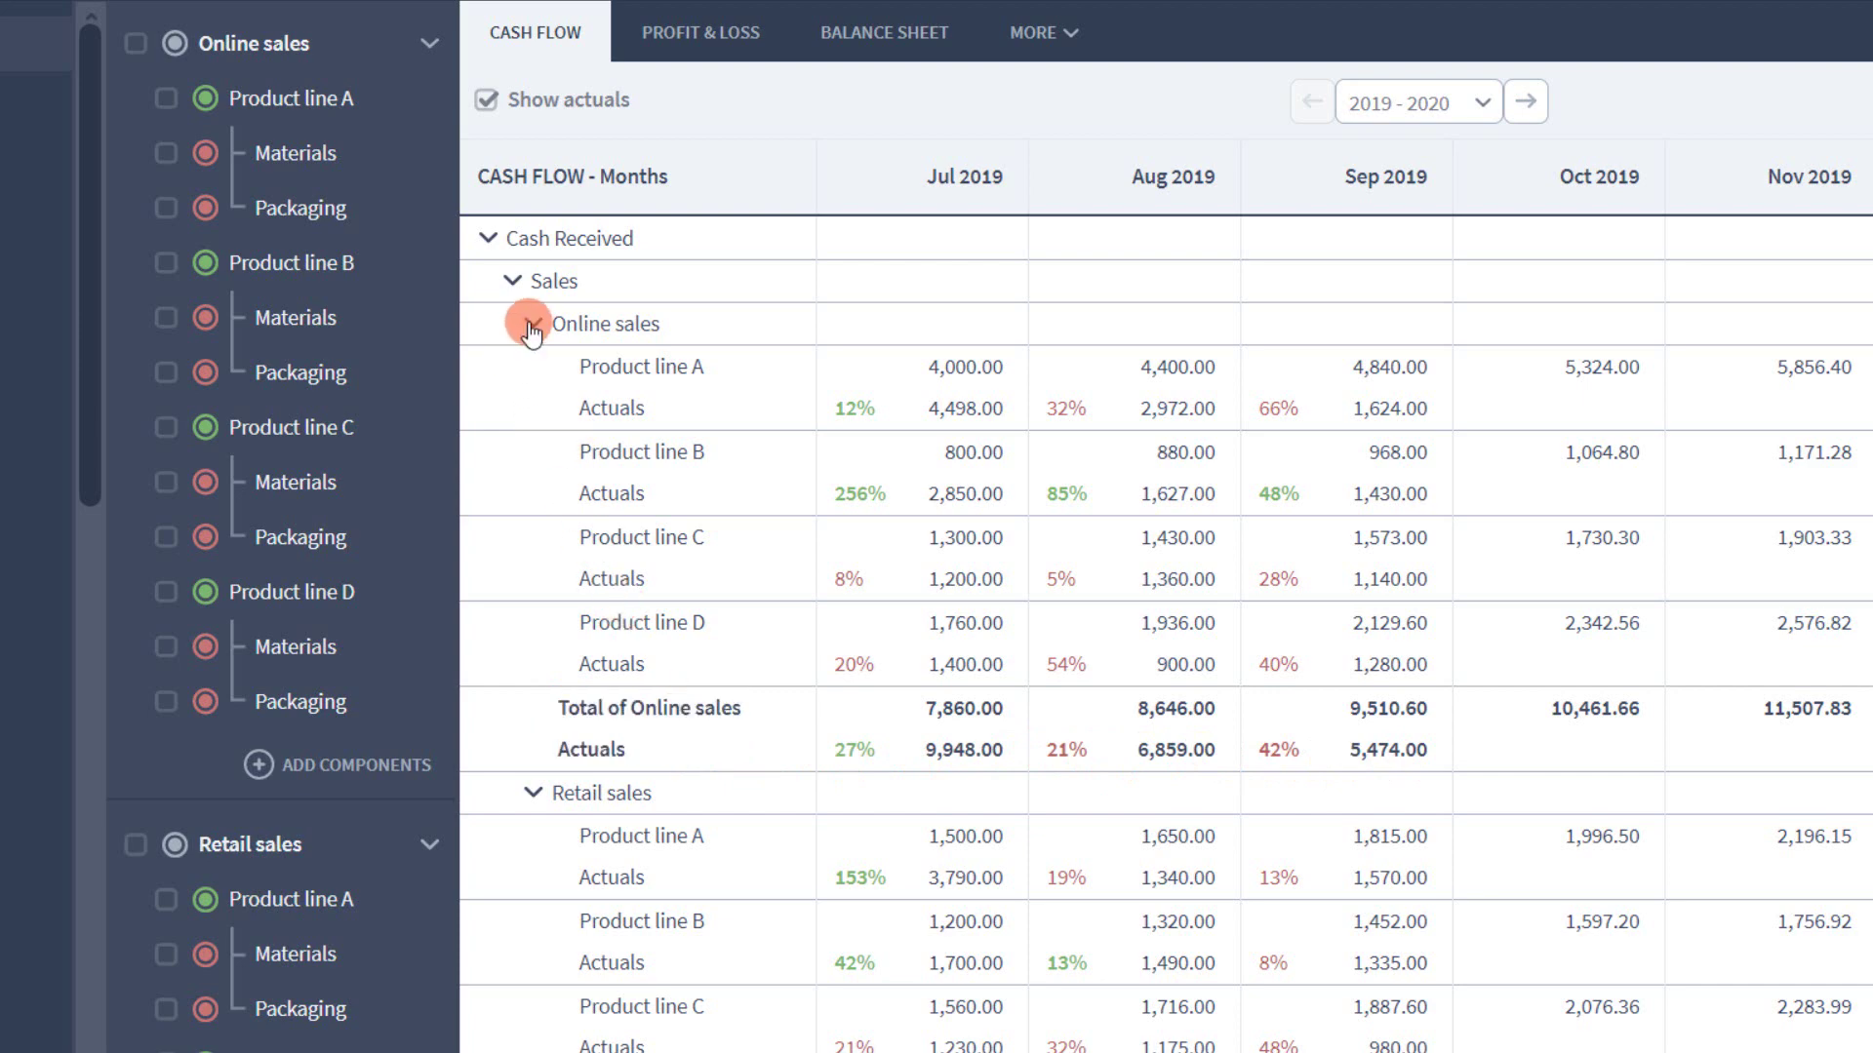
- Collapse Online and Retail sales and review Total of Sales: Jul 2019 actual 20,014.00, 28% above forecast
click(531, 327)
click(533, 406)
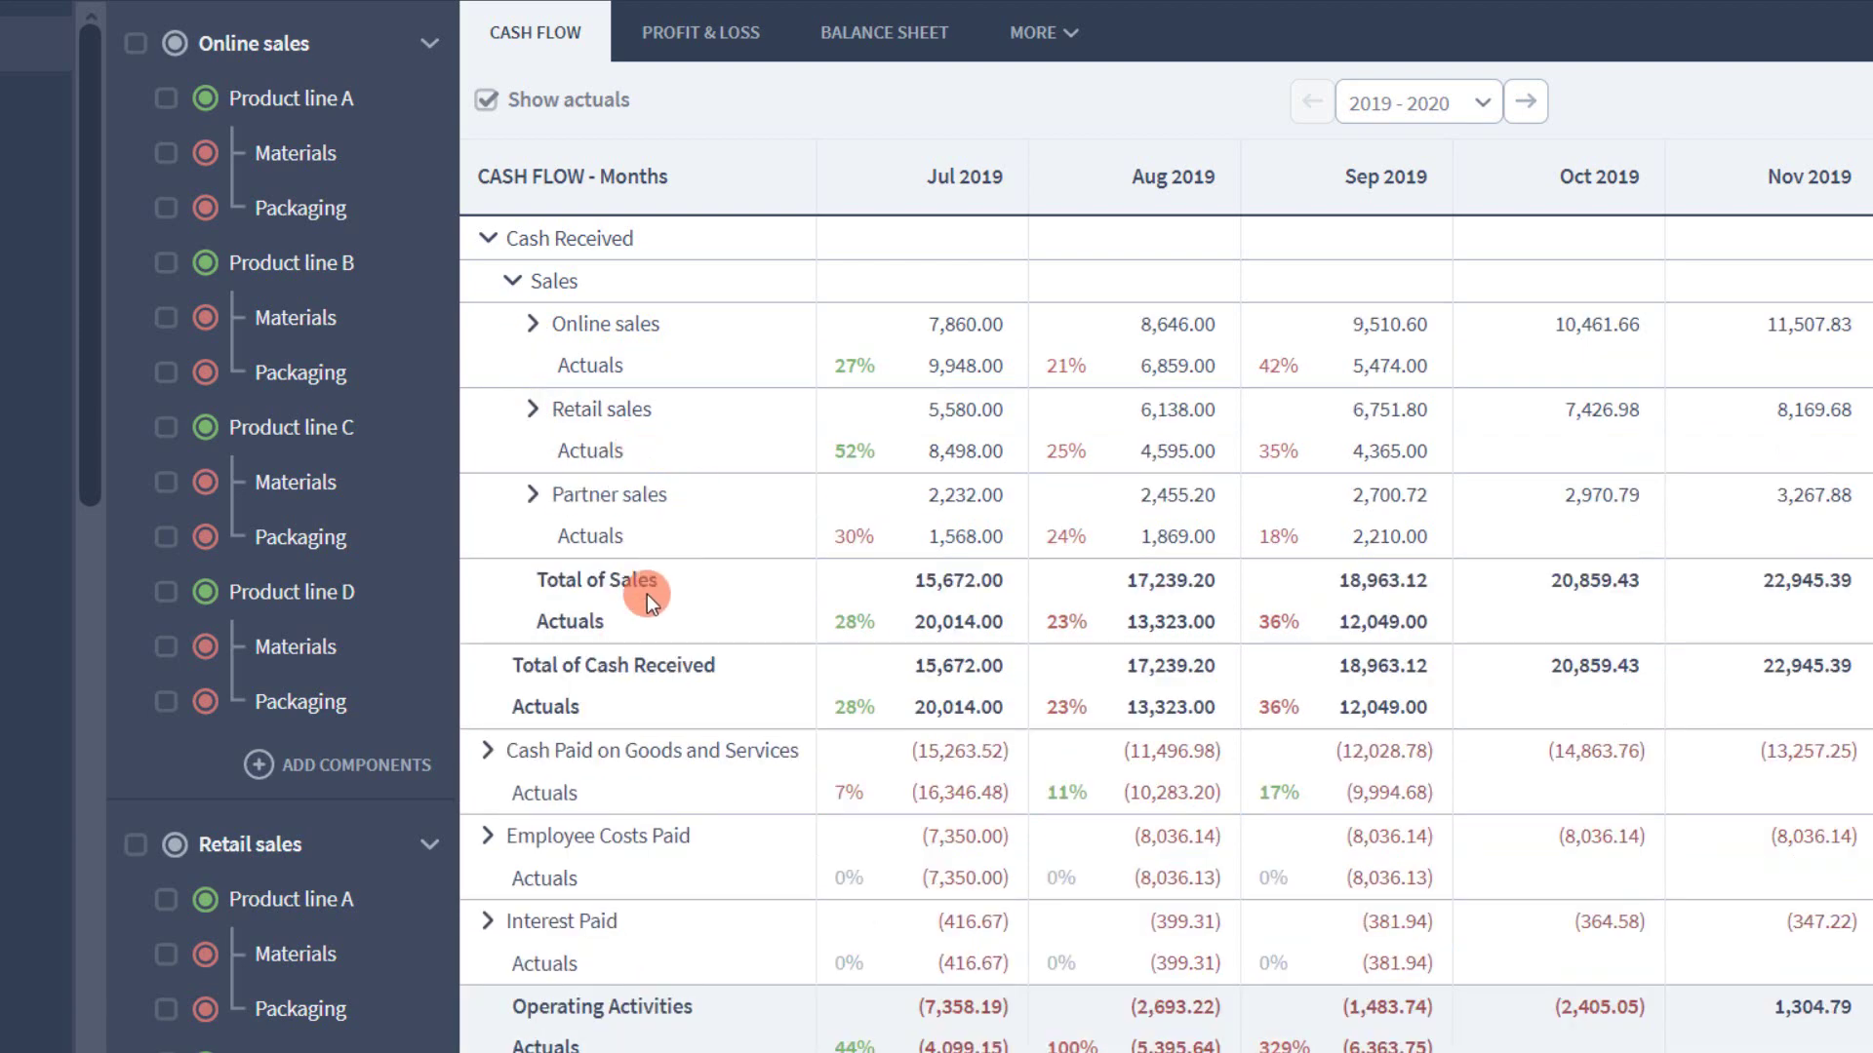
drag(536, 577, 1188, 594)
click(899, 599)
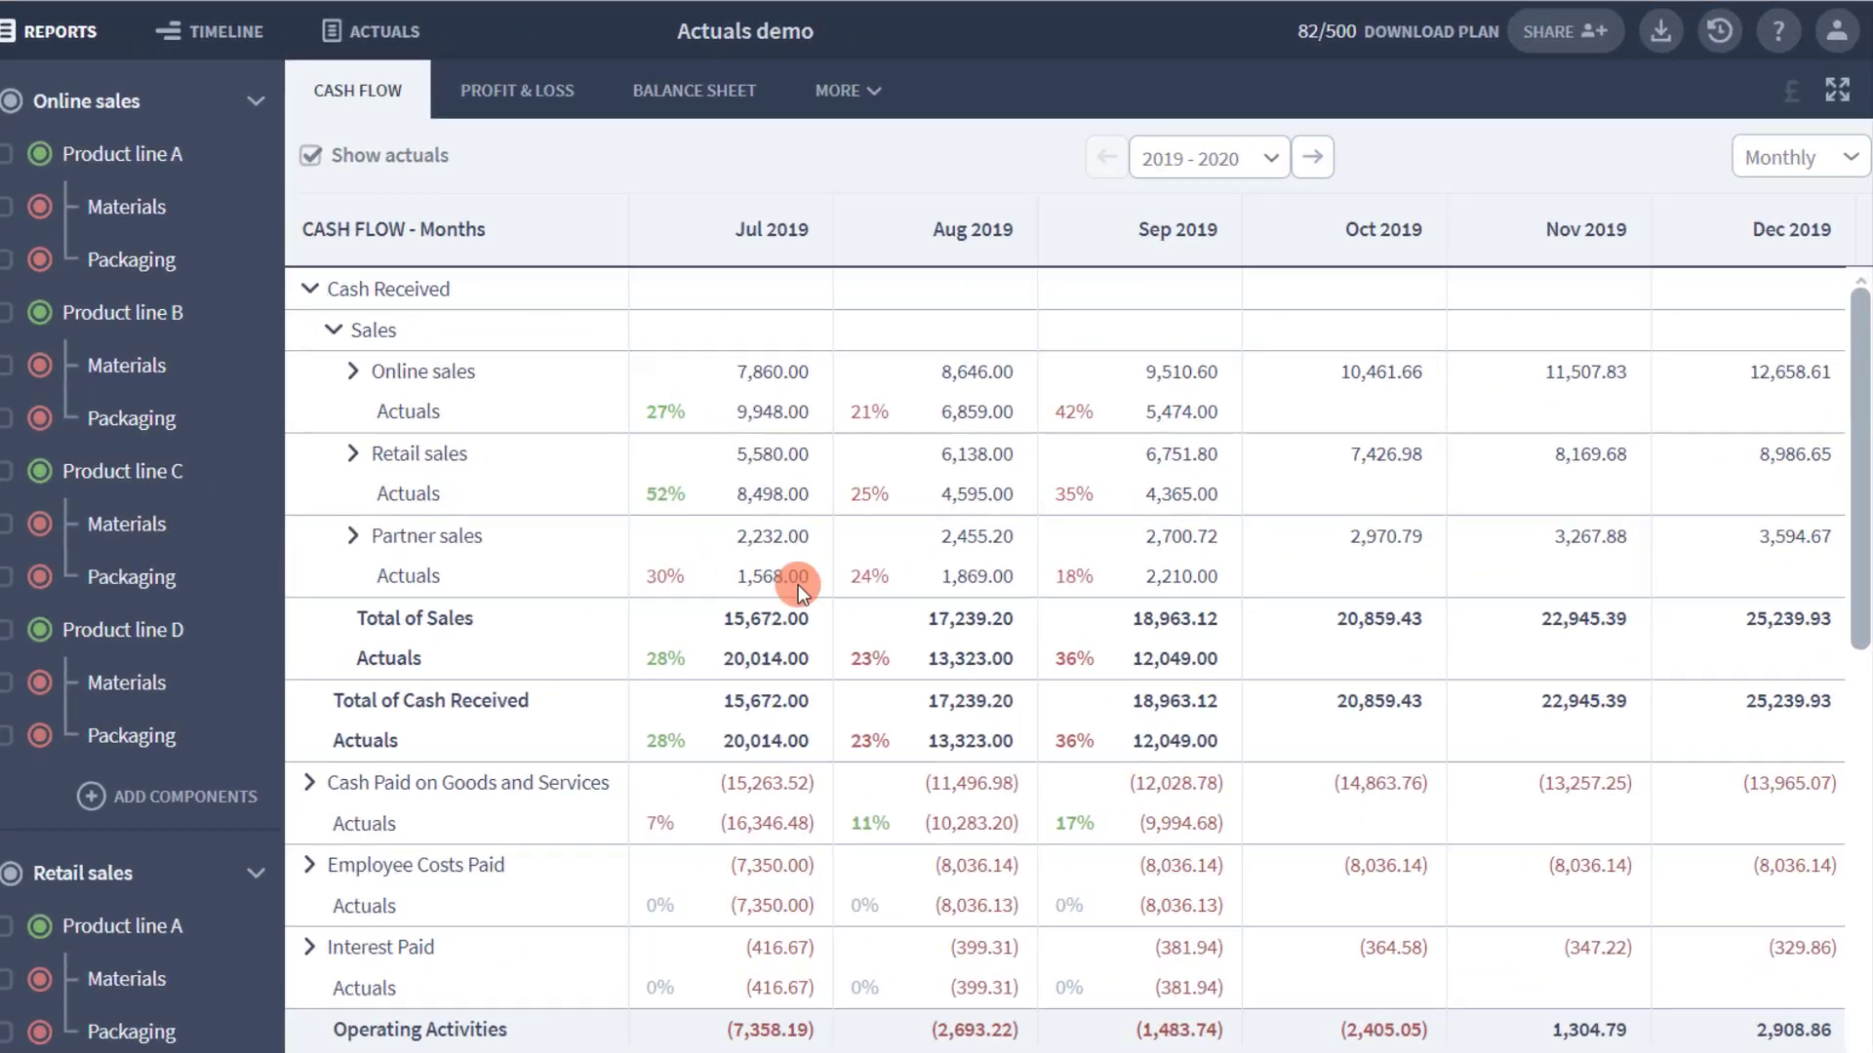
- Switch the report to Quarterly, Q1 2019 to Q4 2020, and briefly expand Online sales
click(1846, 166)
click(1789, 249)
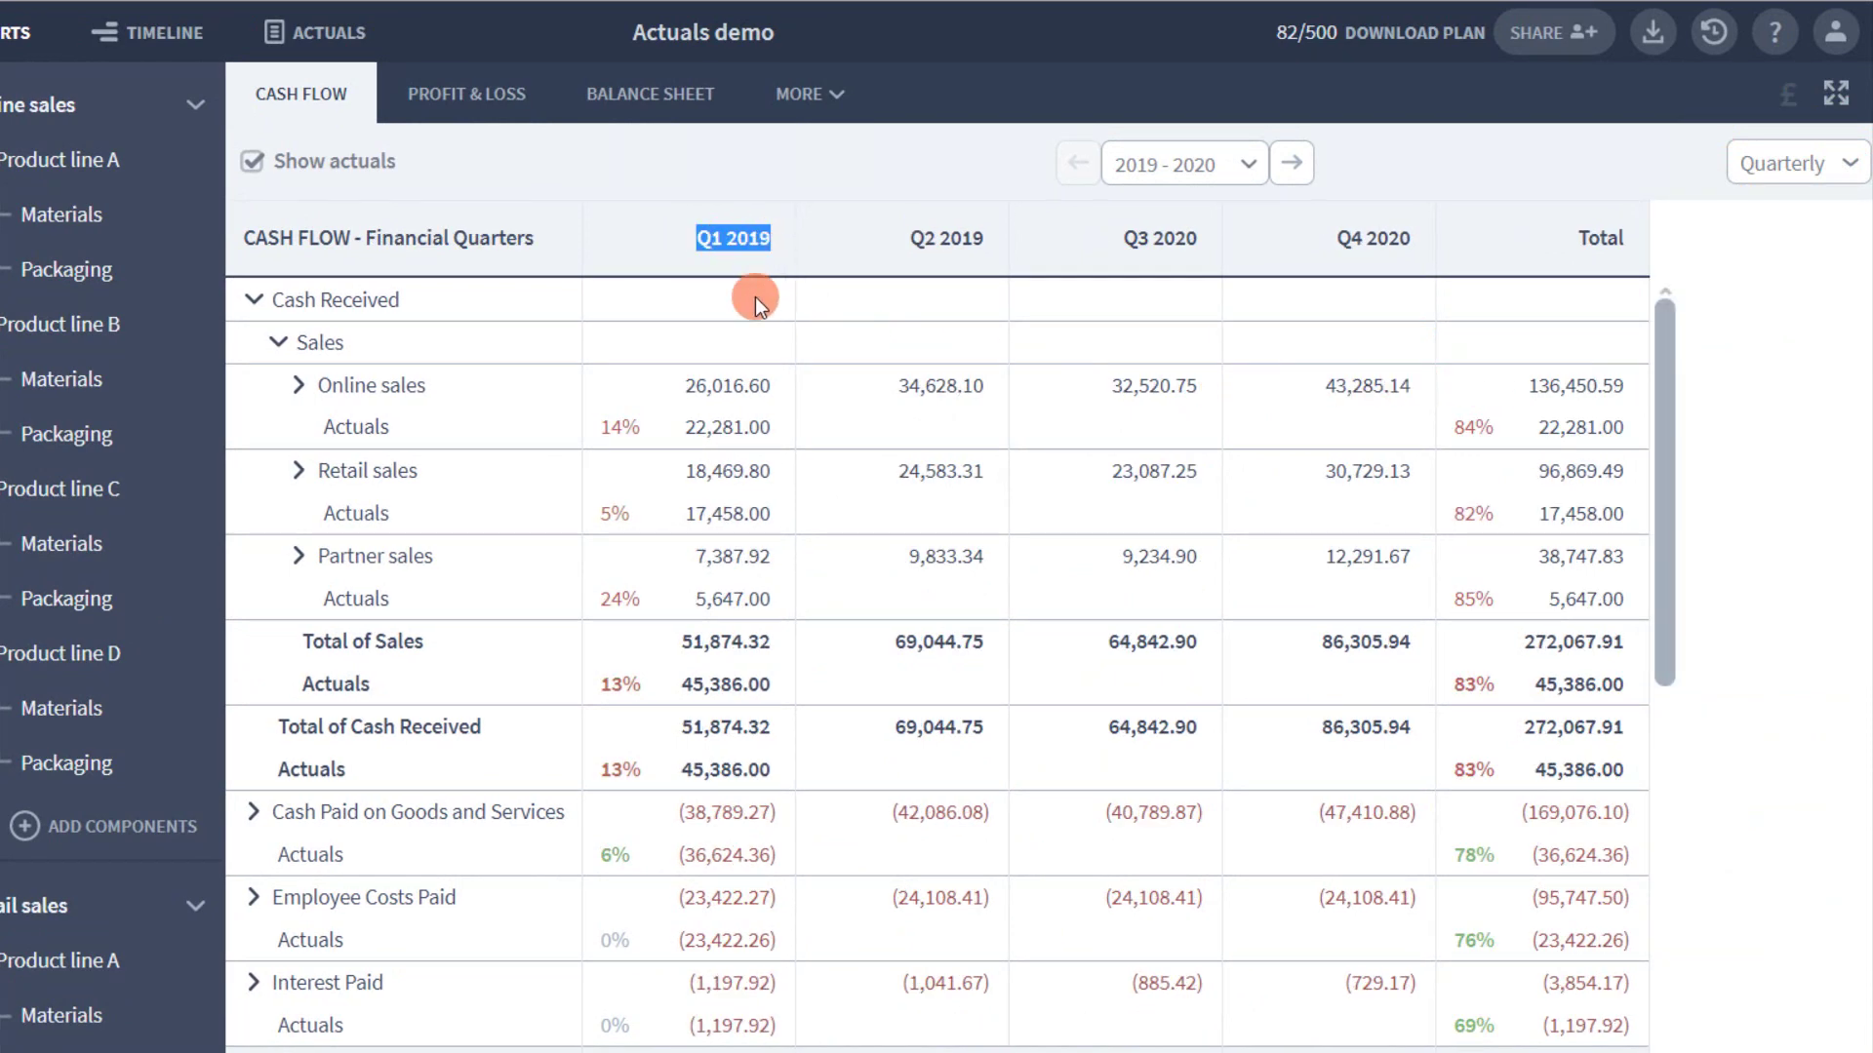
click(952, 684)
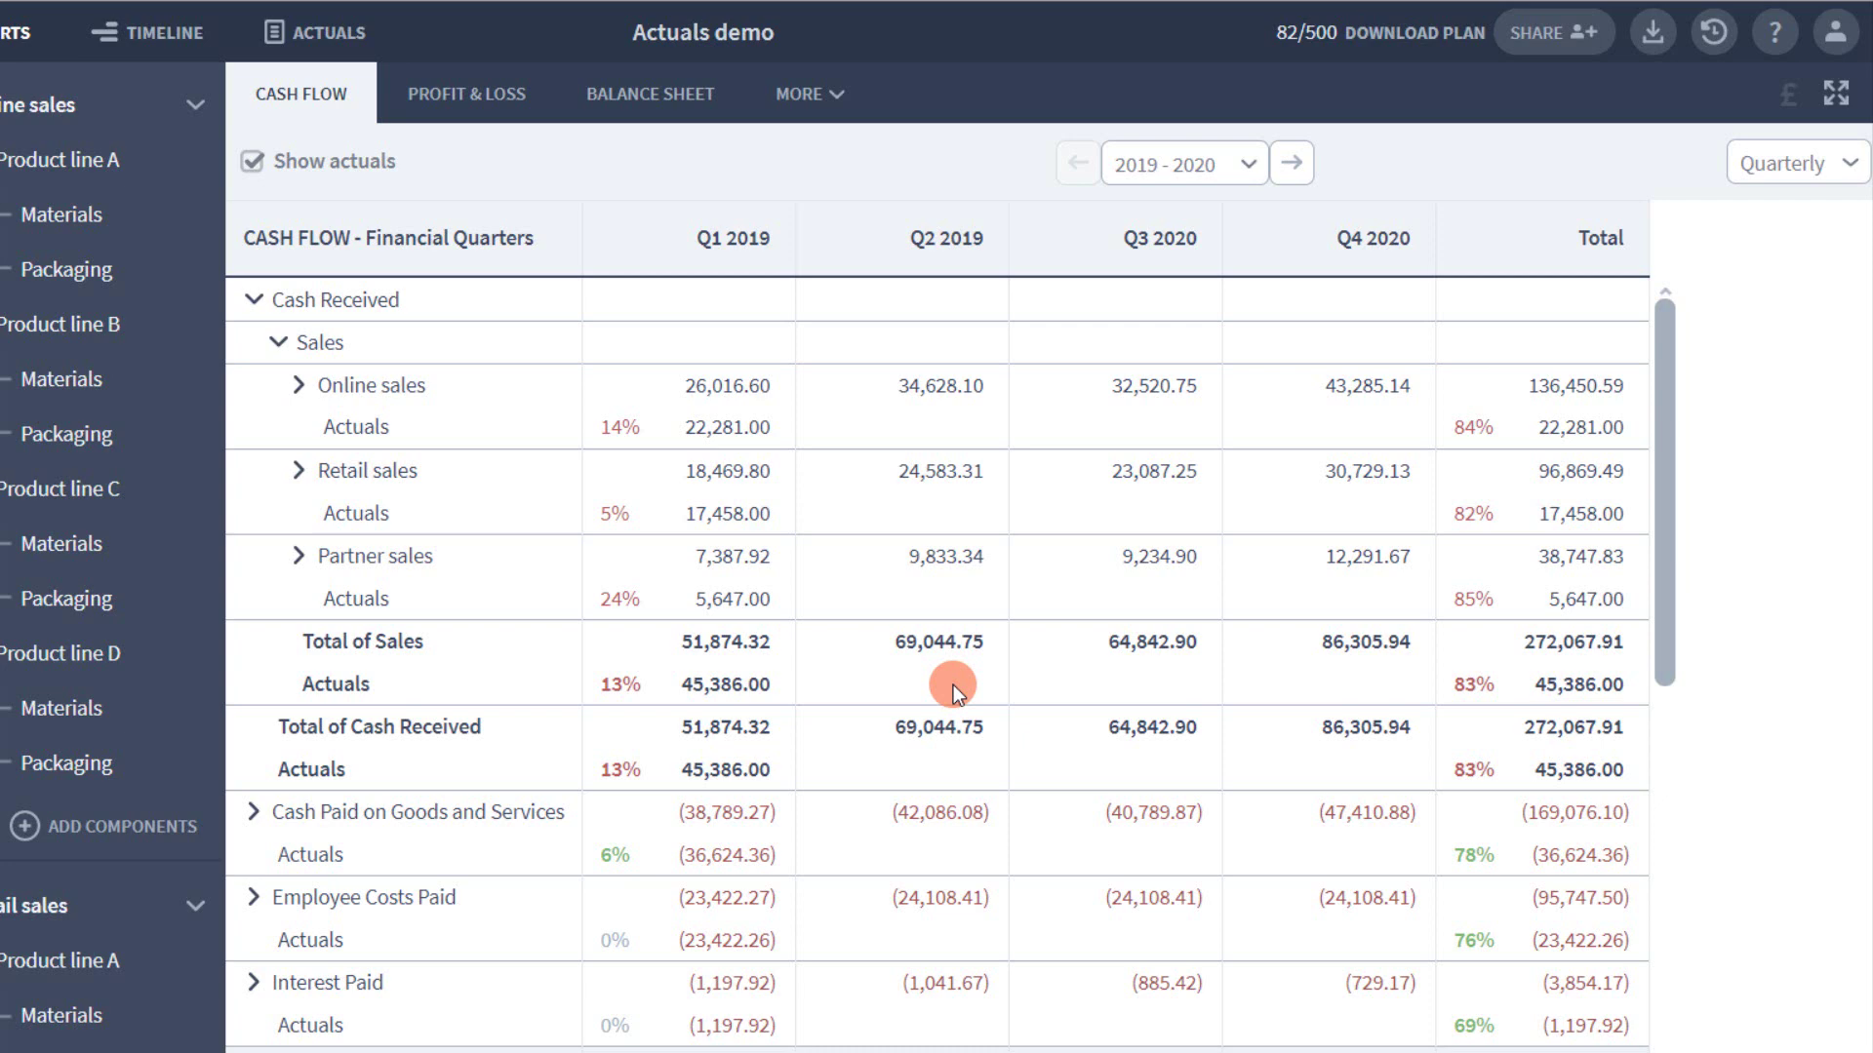
click(302, 385)
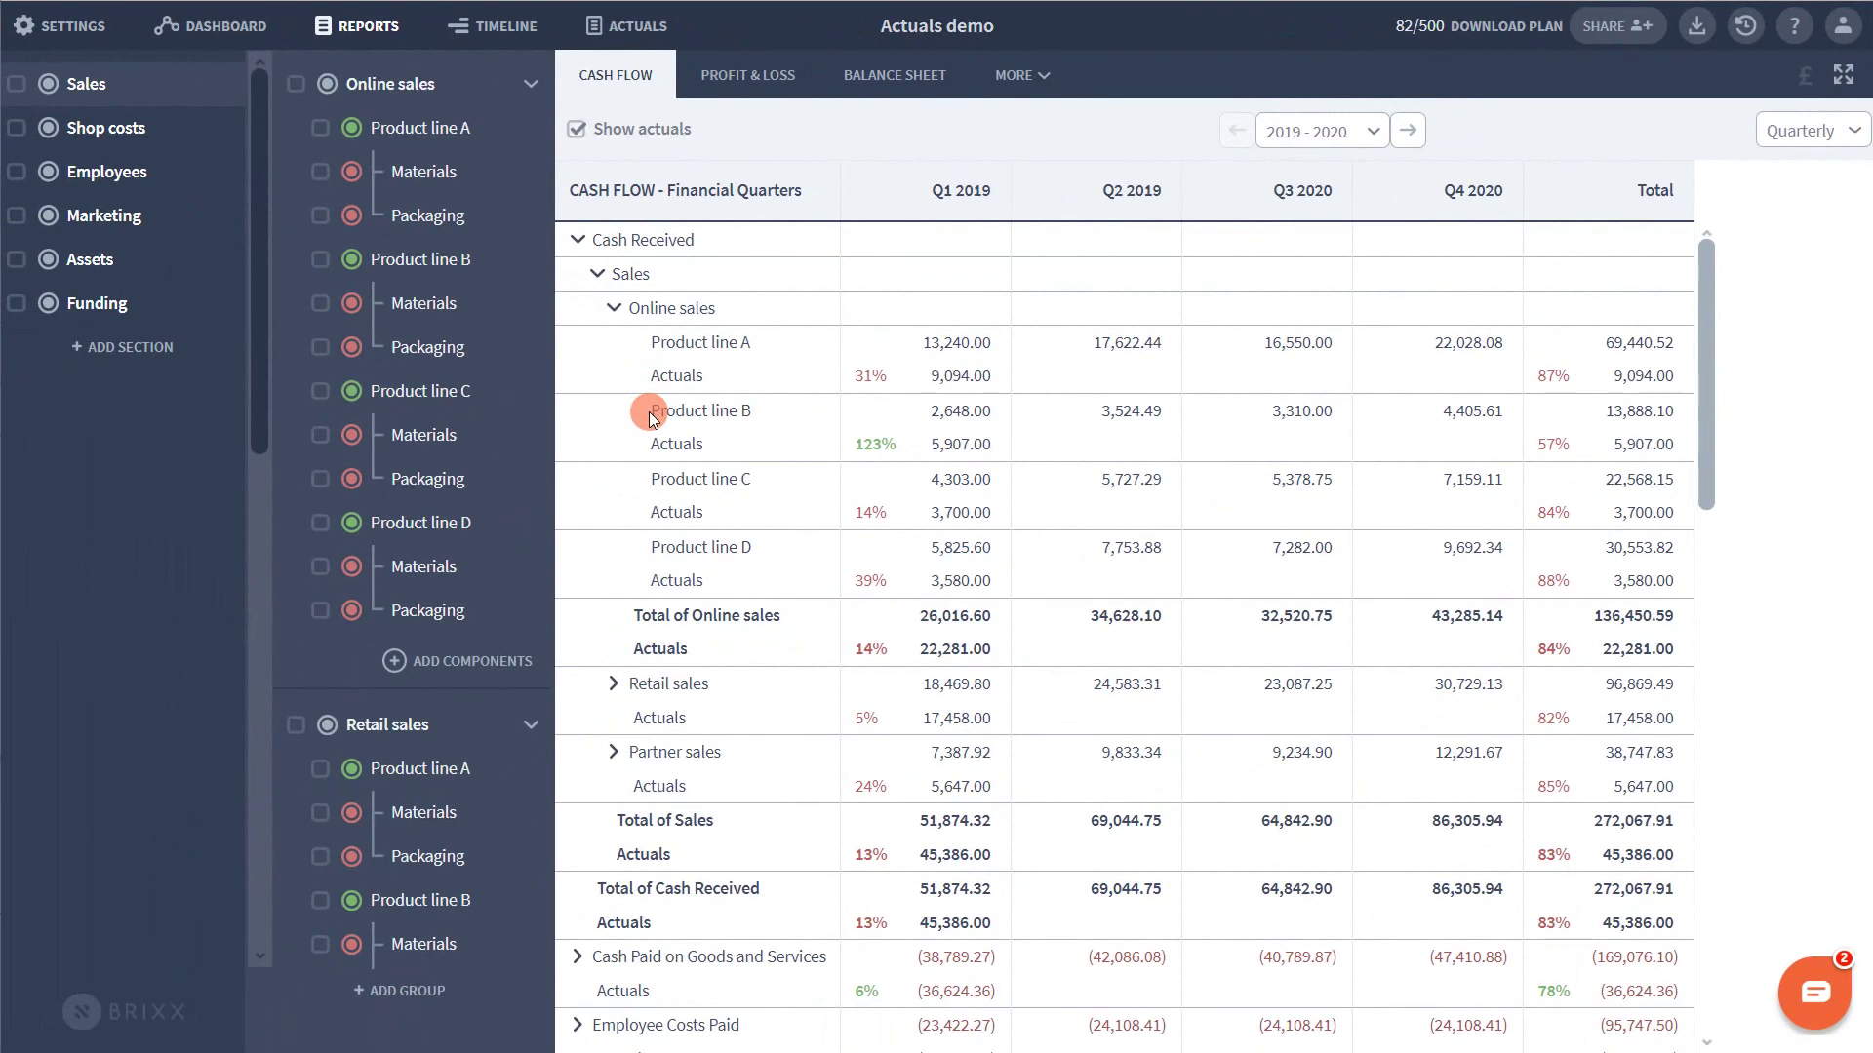
click(613, 309)
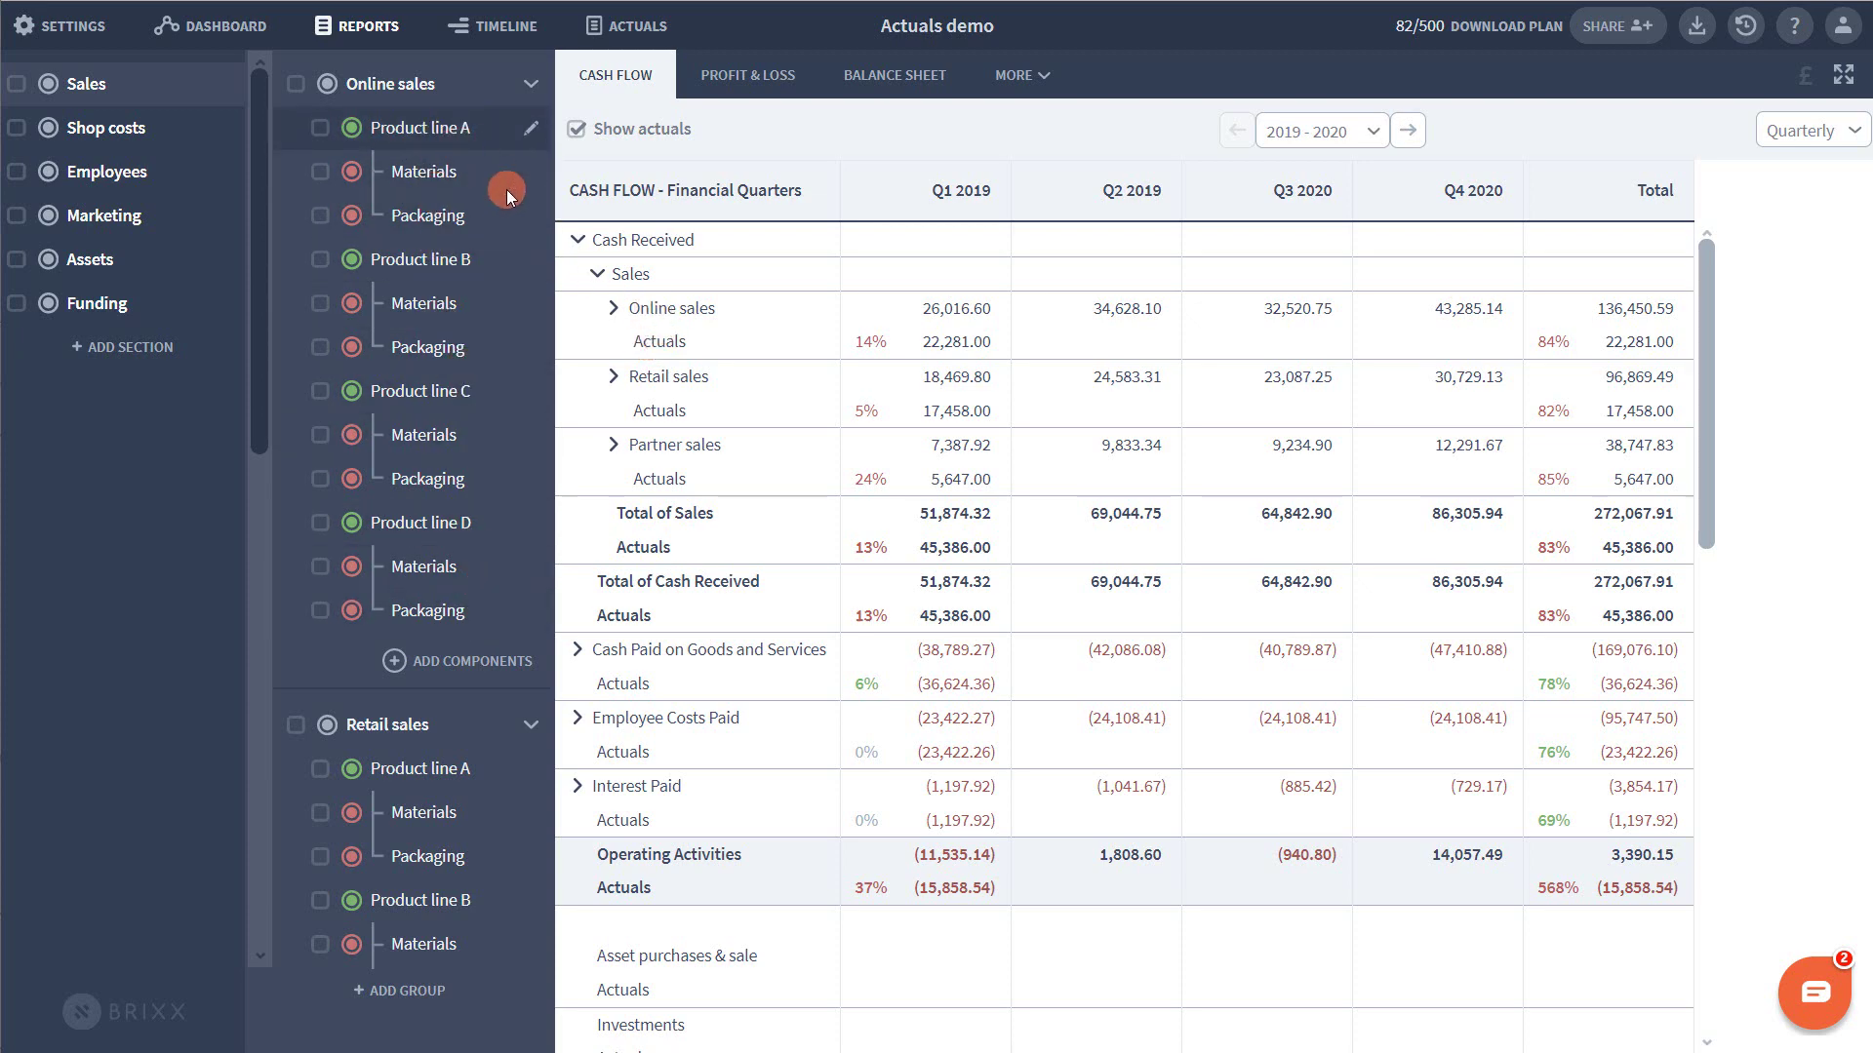
- Review Product line A's income, Materials and Packaging settings, then set the report back to Monthly
click(492, 127)
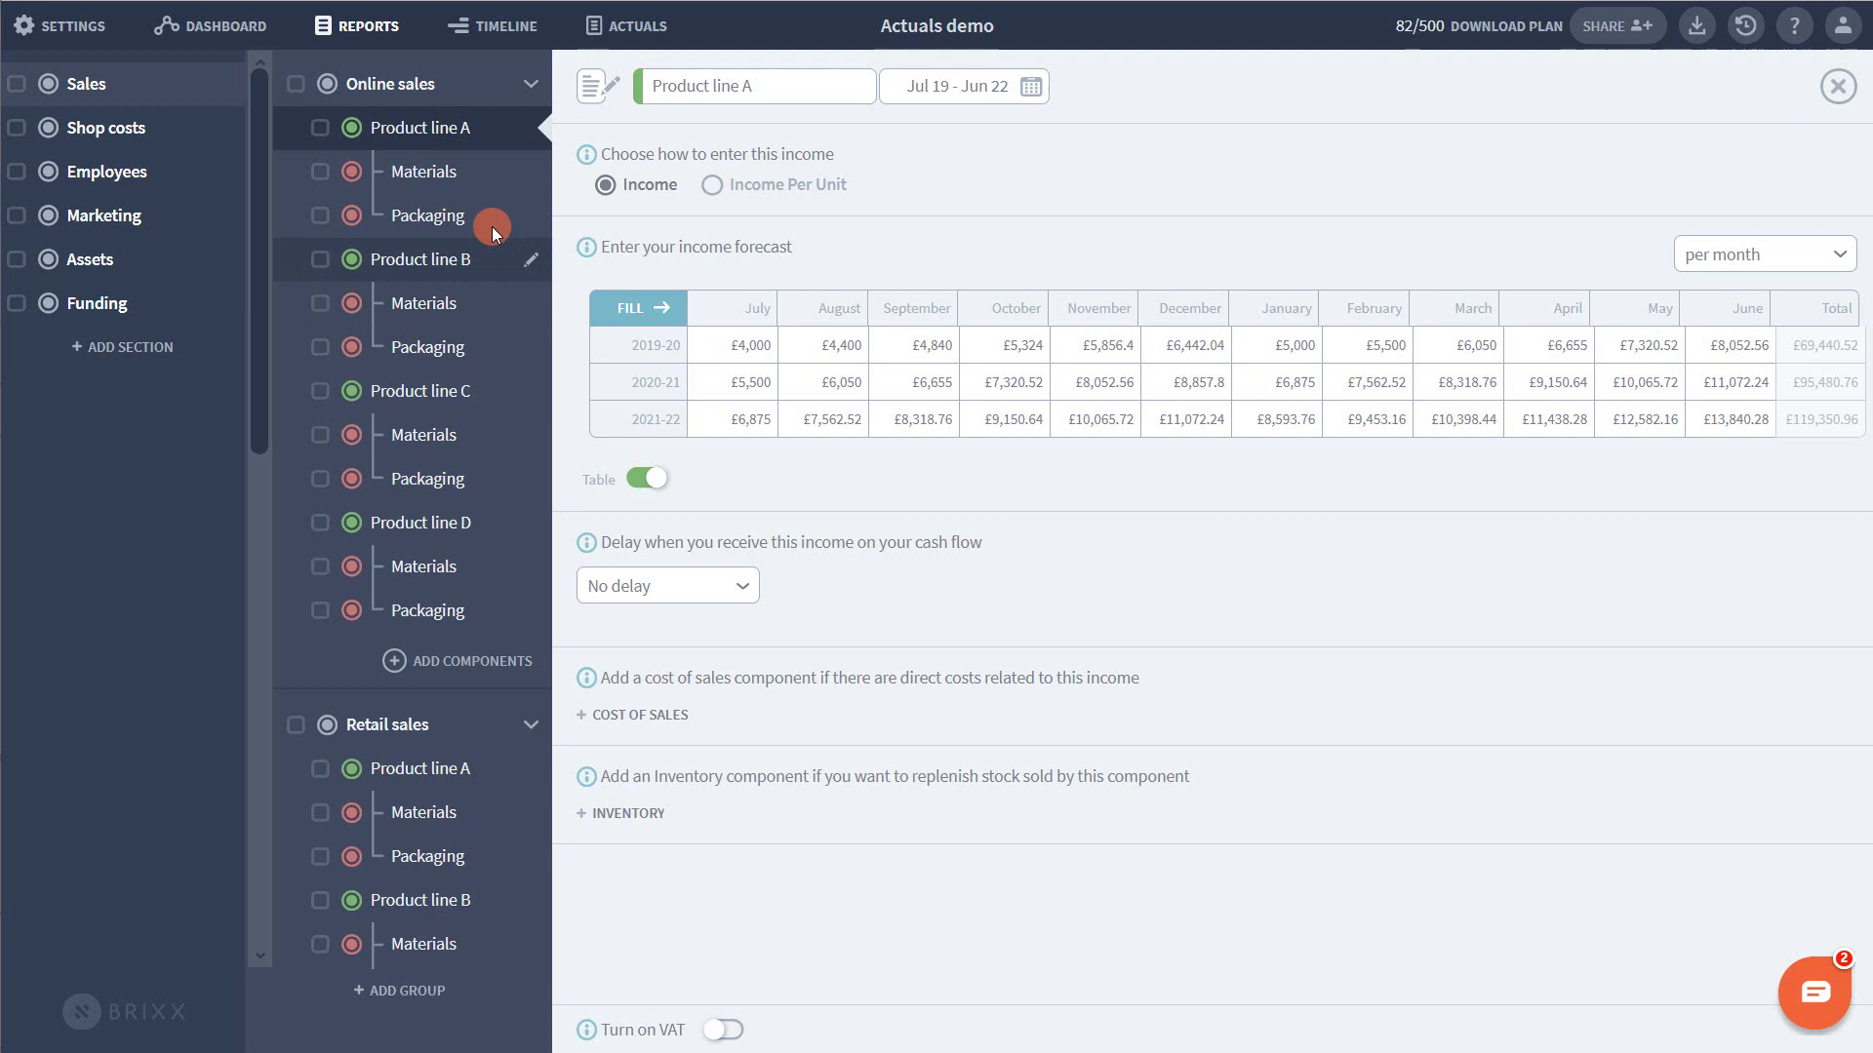
click(459, 172)
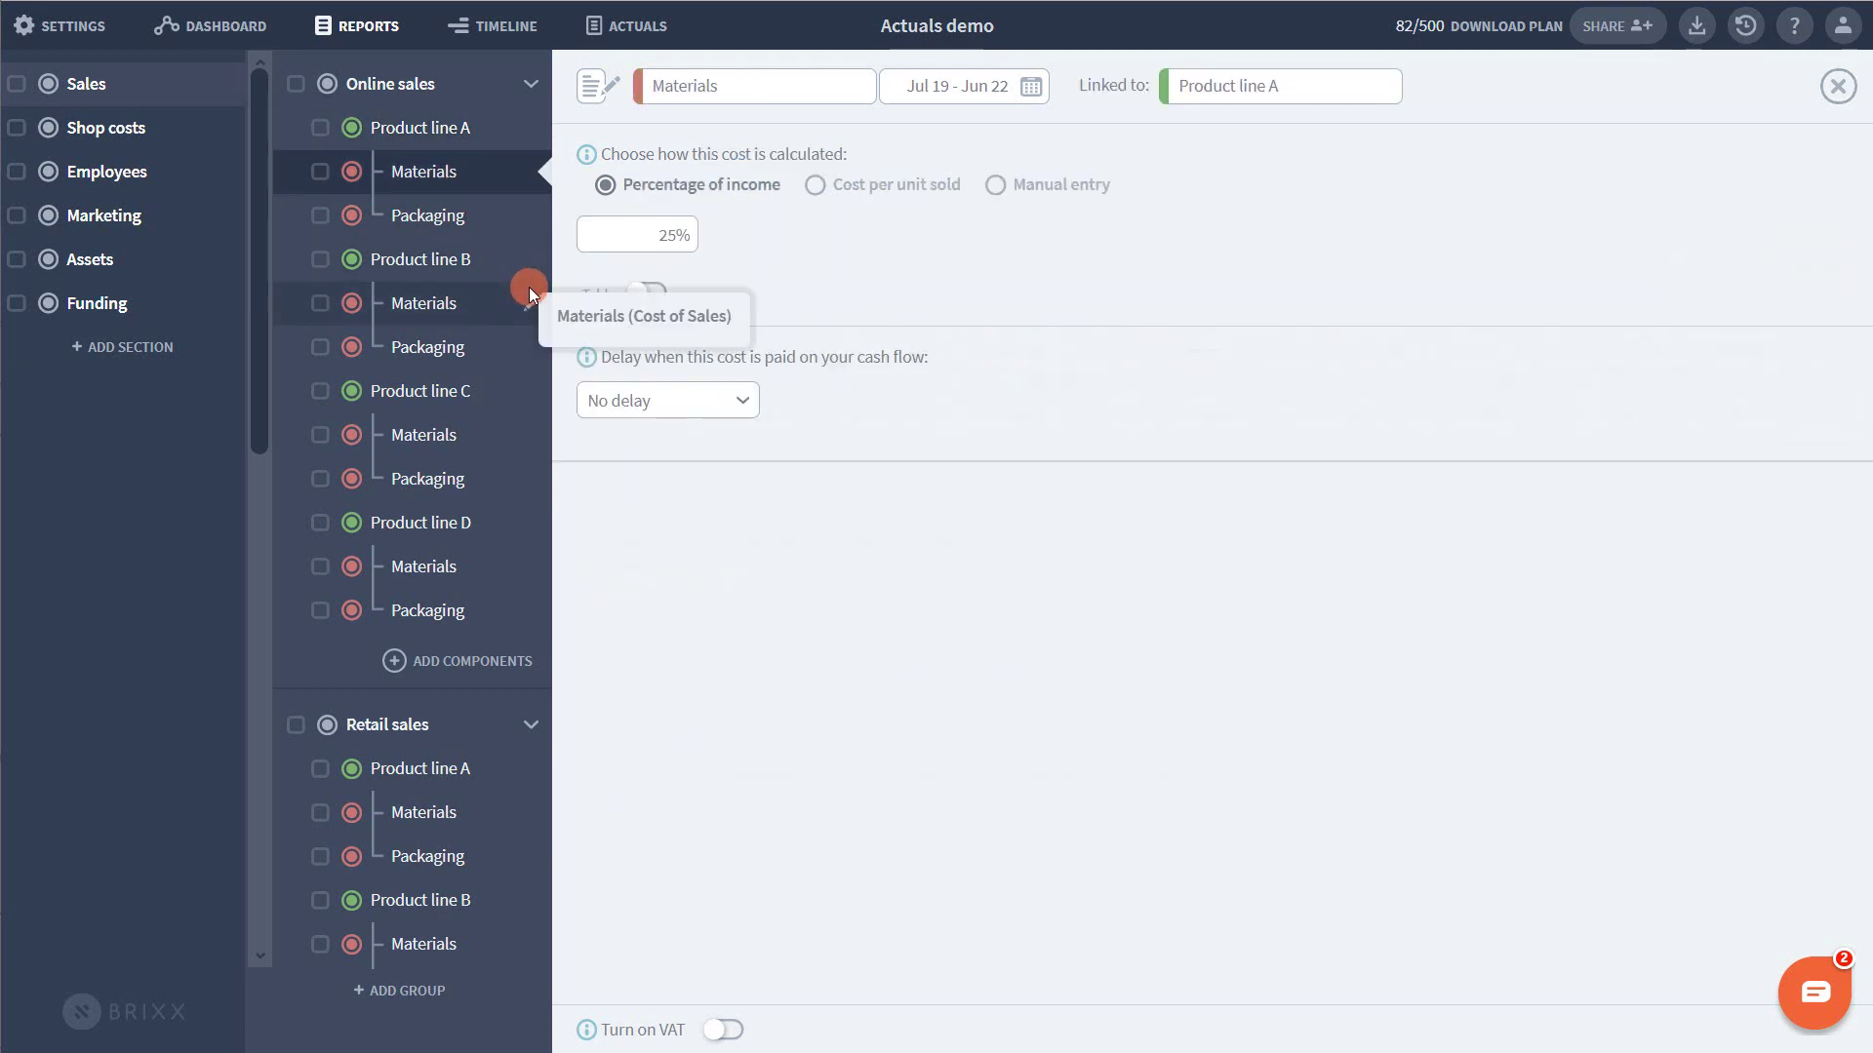
click(494, 221)
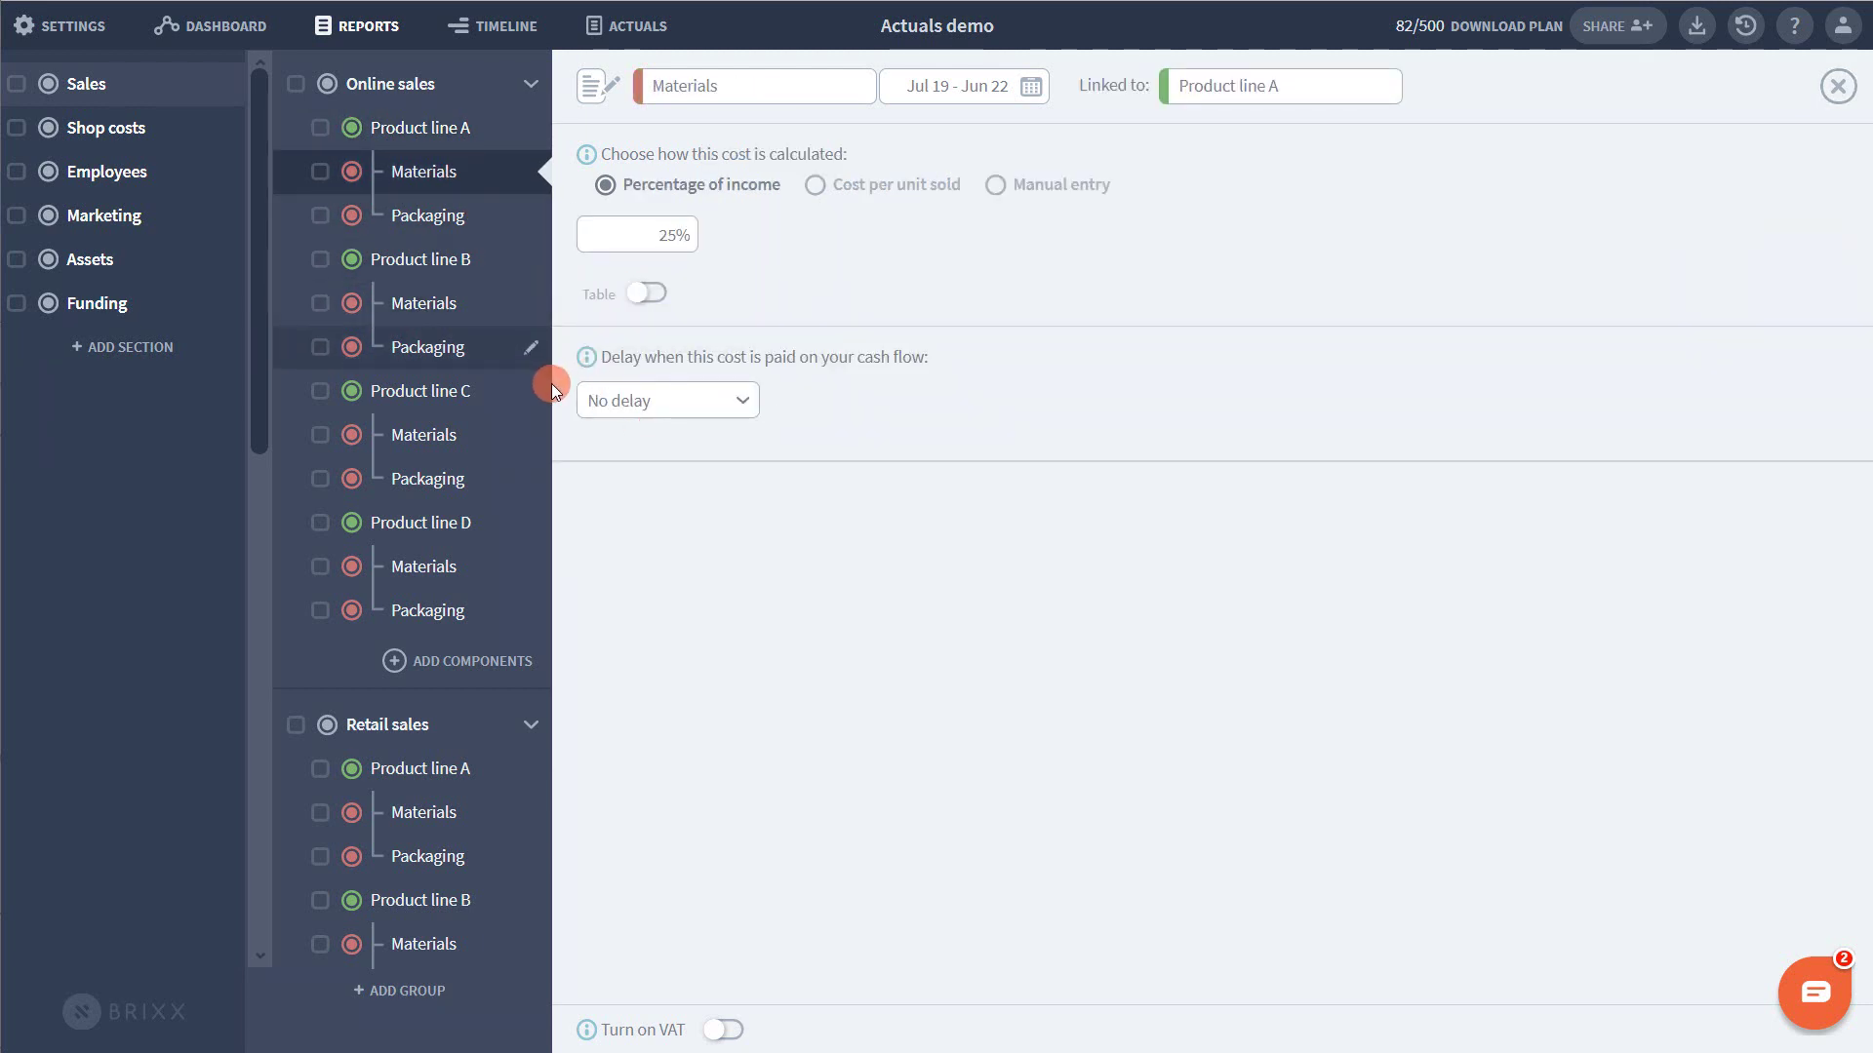
click(544, 269)
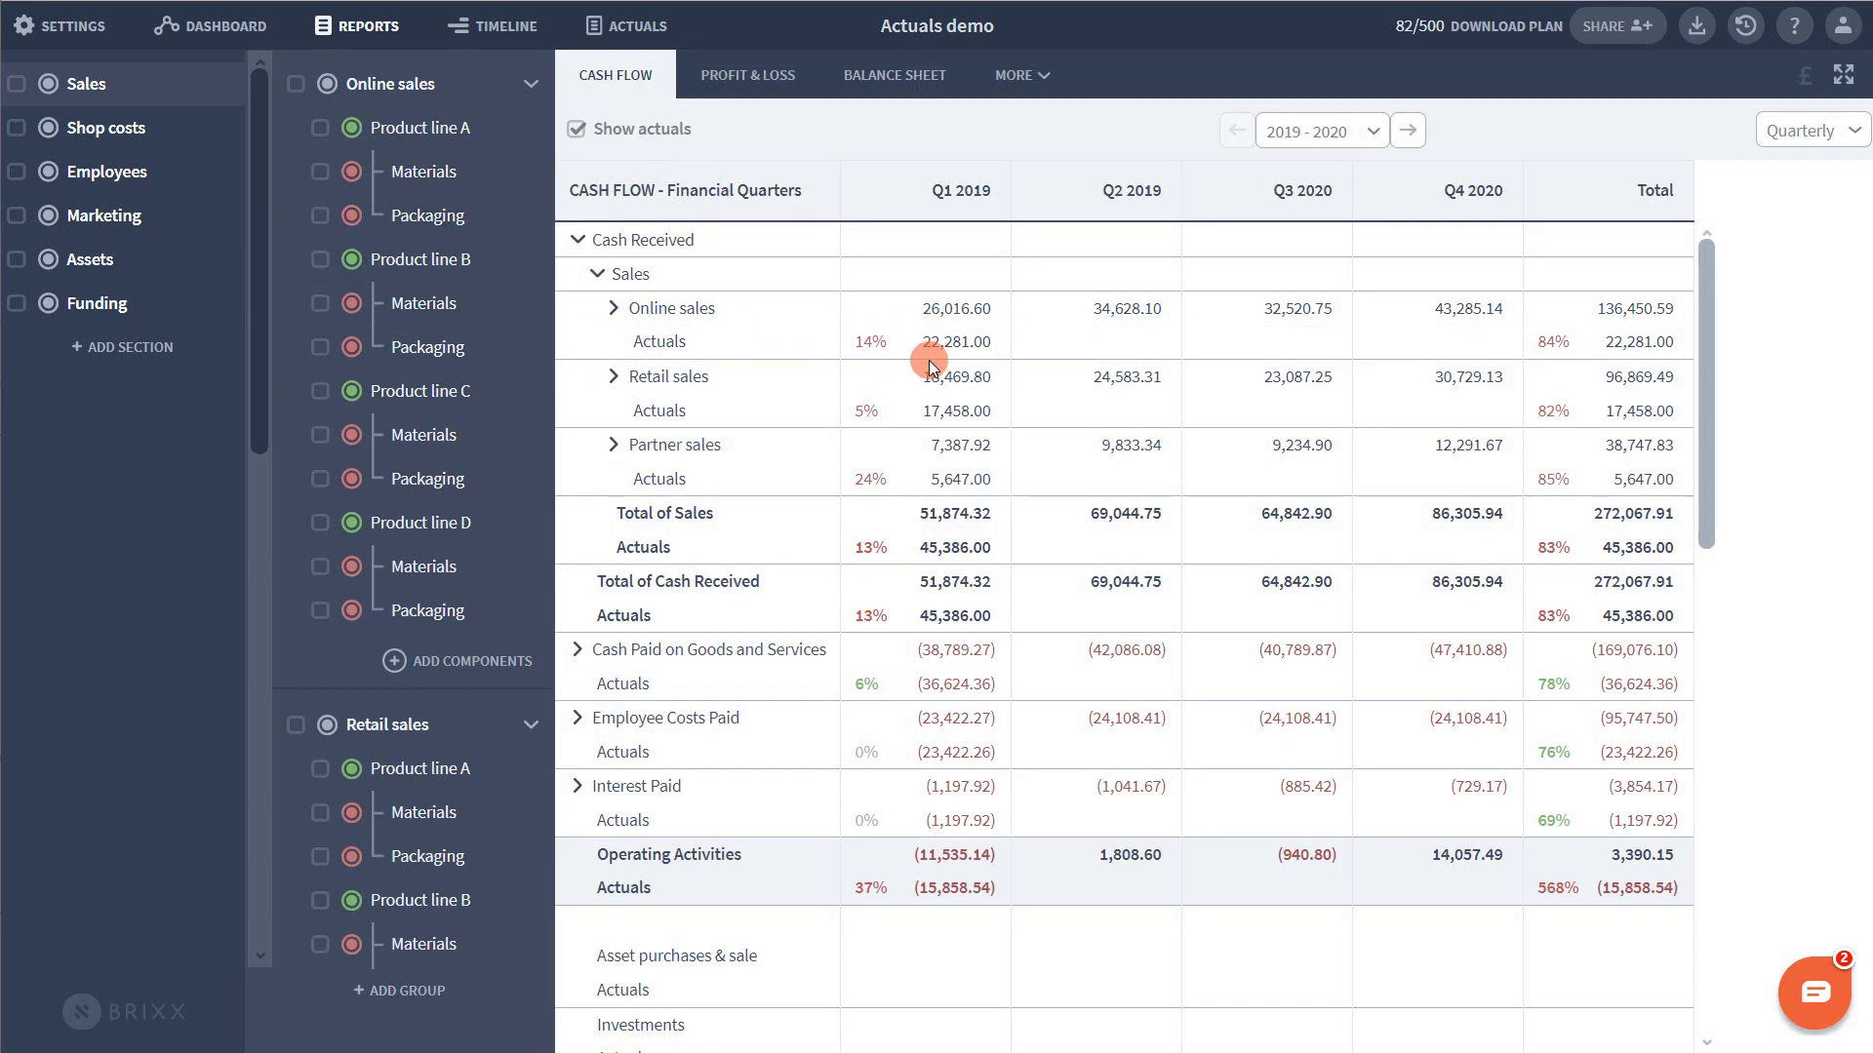
click(1800, 130)
click(1800, 154)
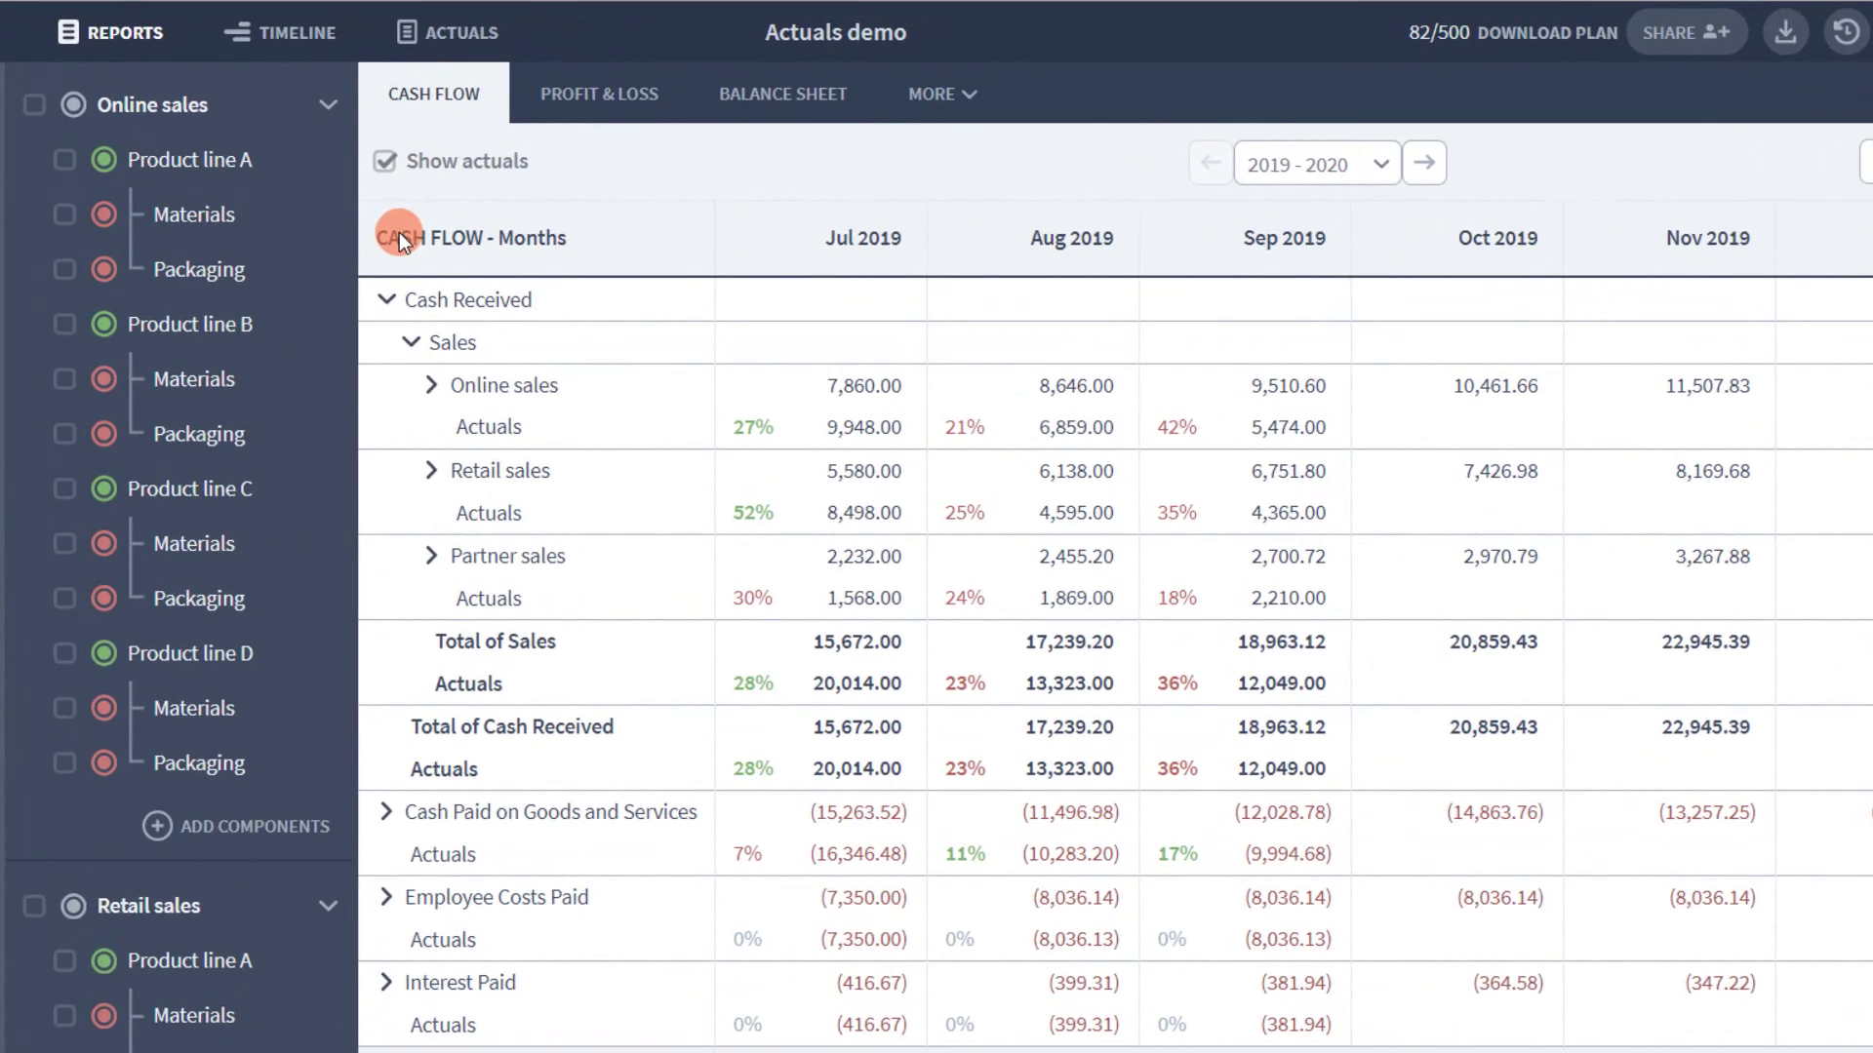
- Open Actuals, look through the Profit & Loss and Balance Sheet grids, and end on Cash Flow Data Entry
click(473, 37)
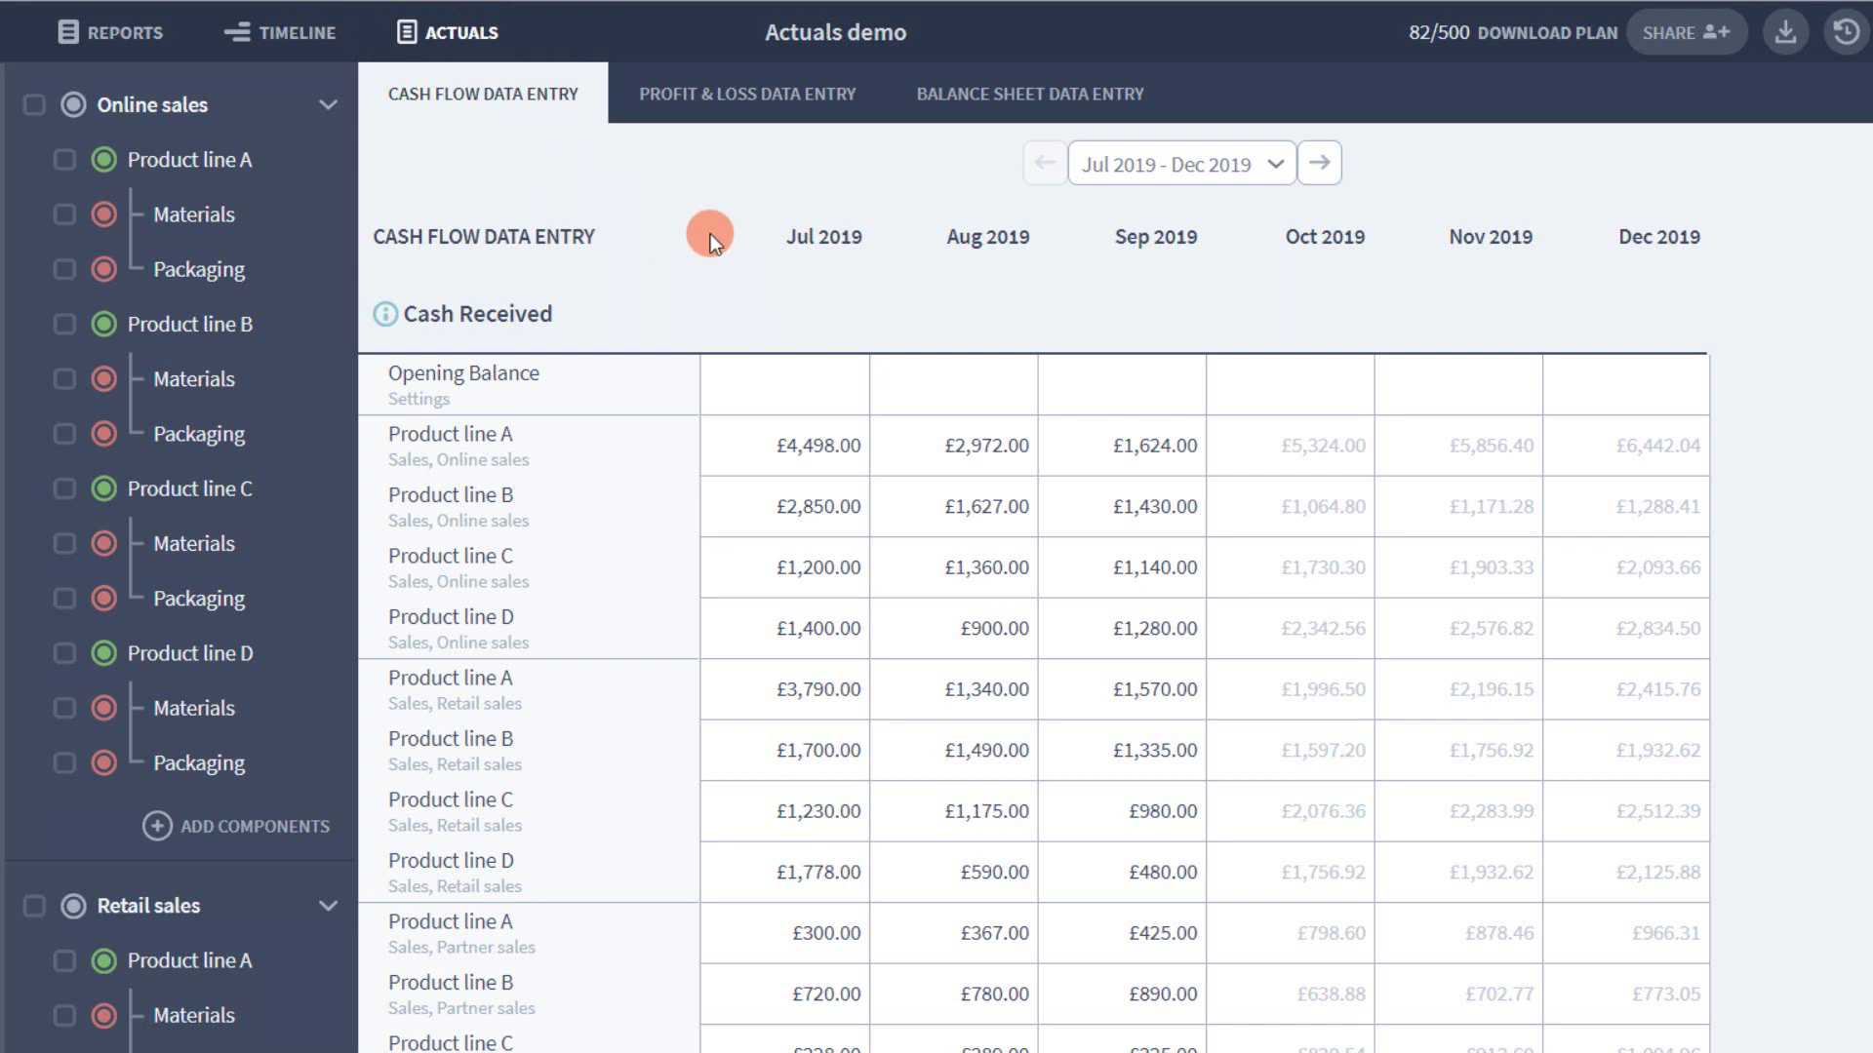
click(783, 91)
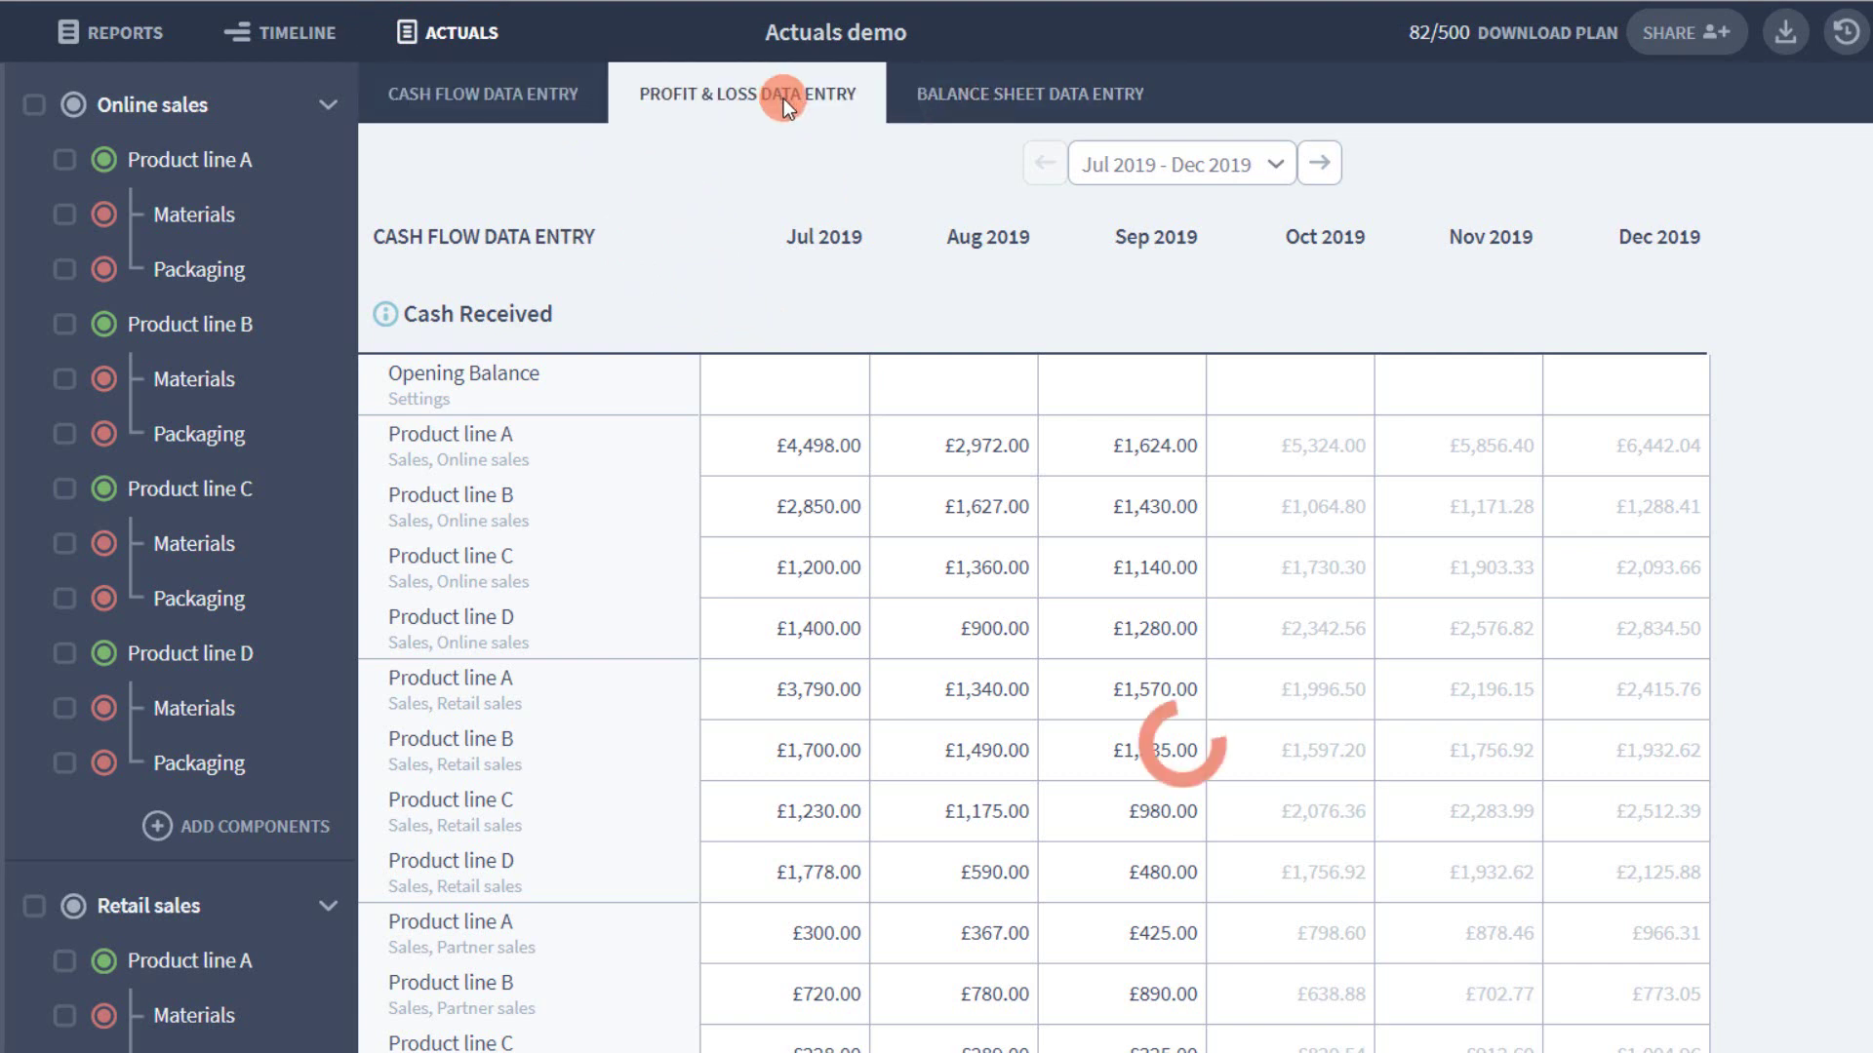
click(987, 109)
click(528, 115)
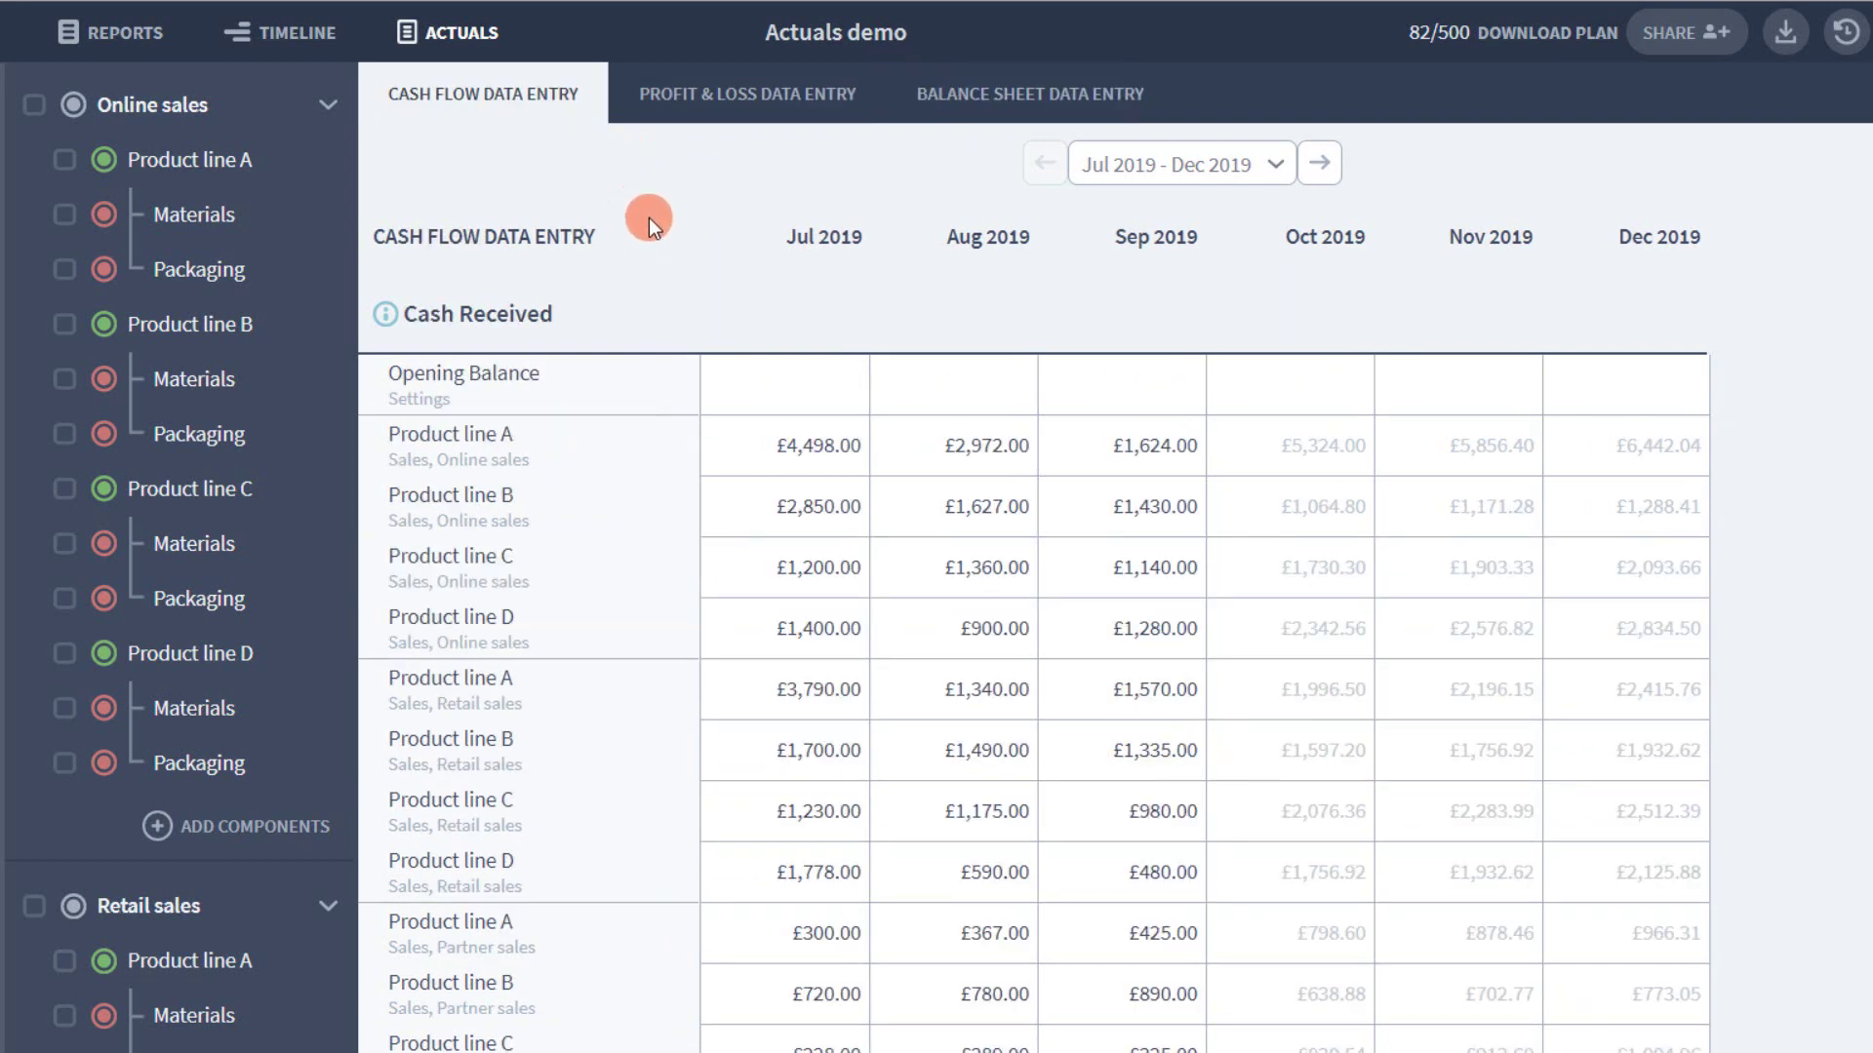
click(681, 91)
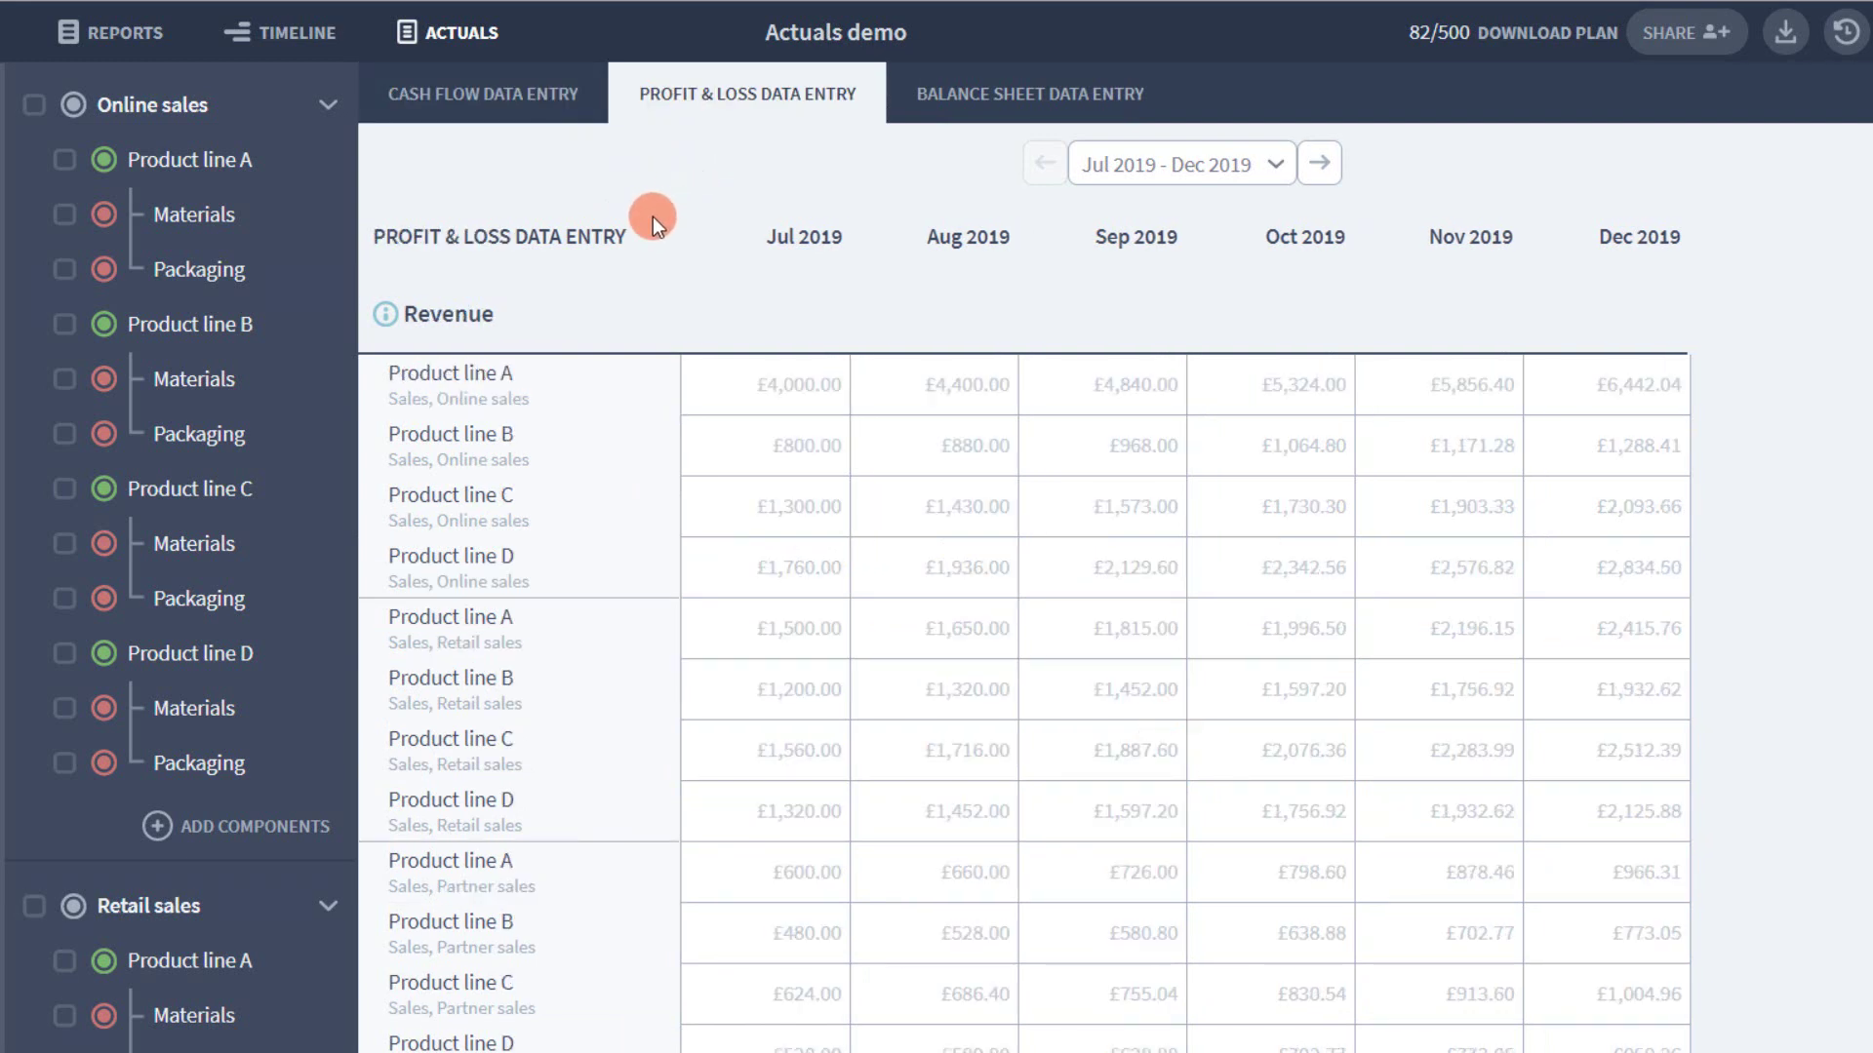
click(543, 111)
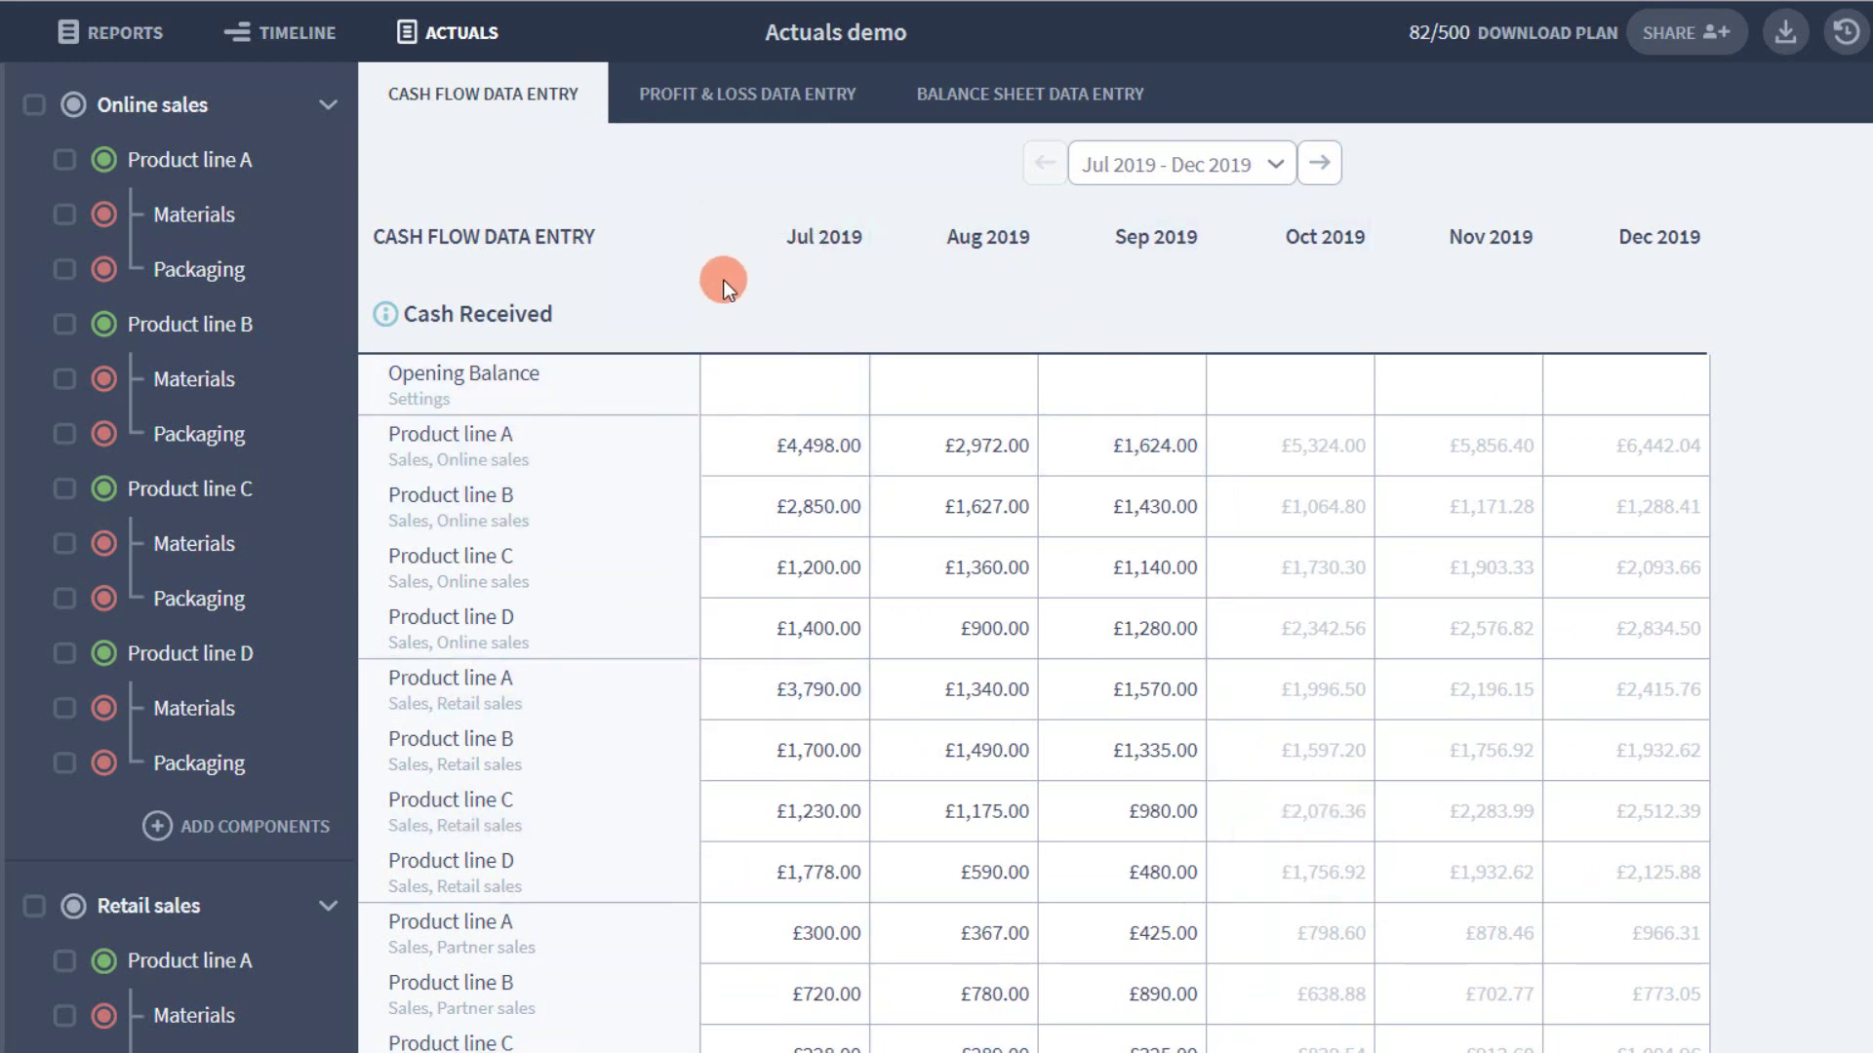
click(995, 97)
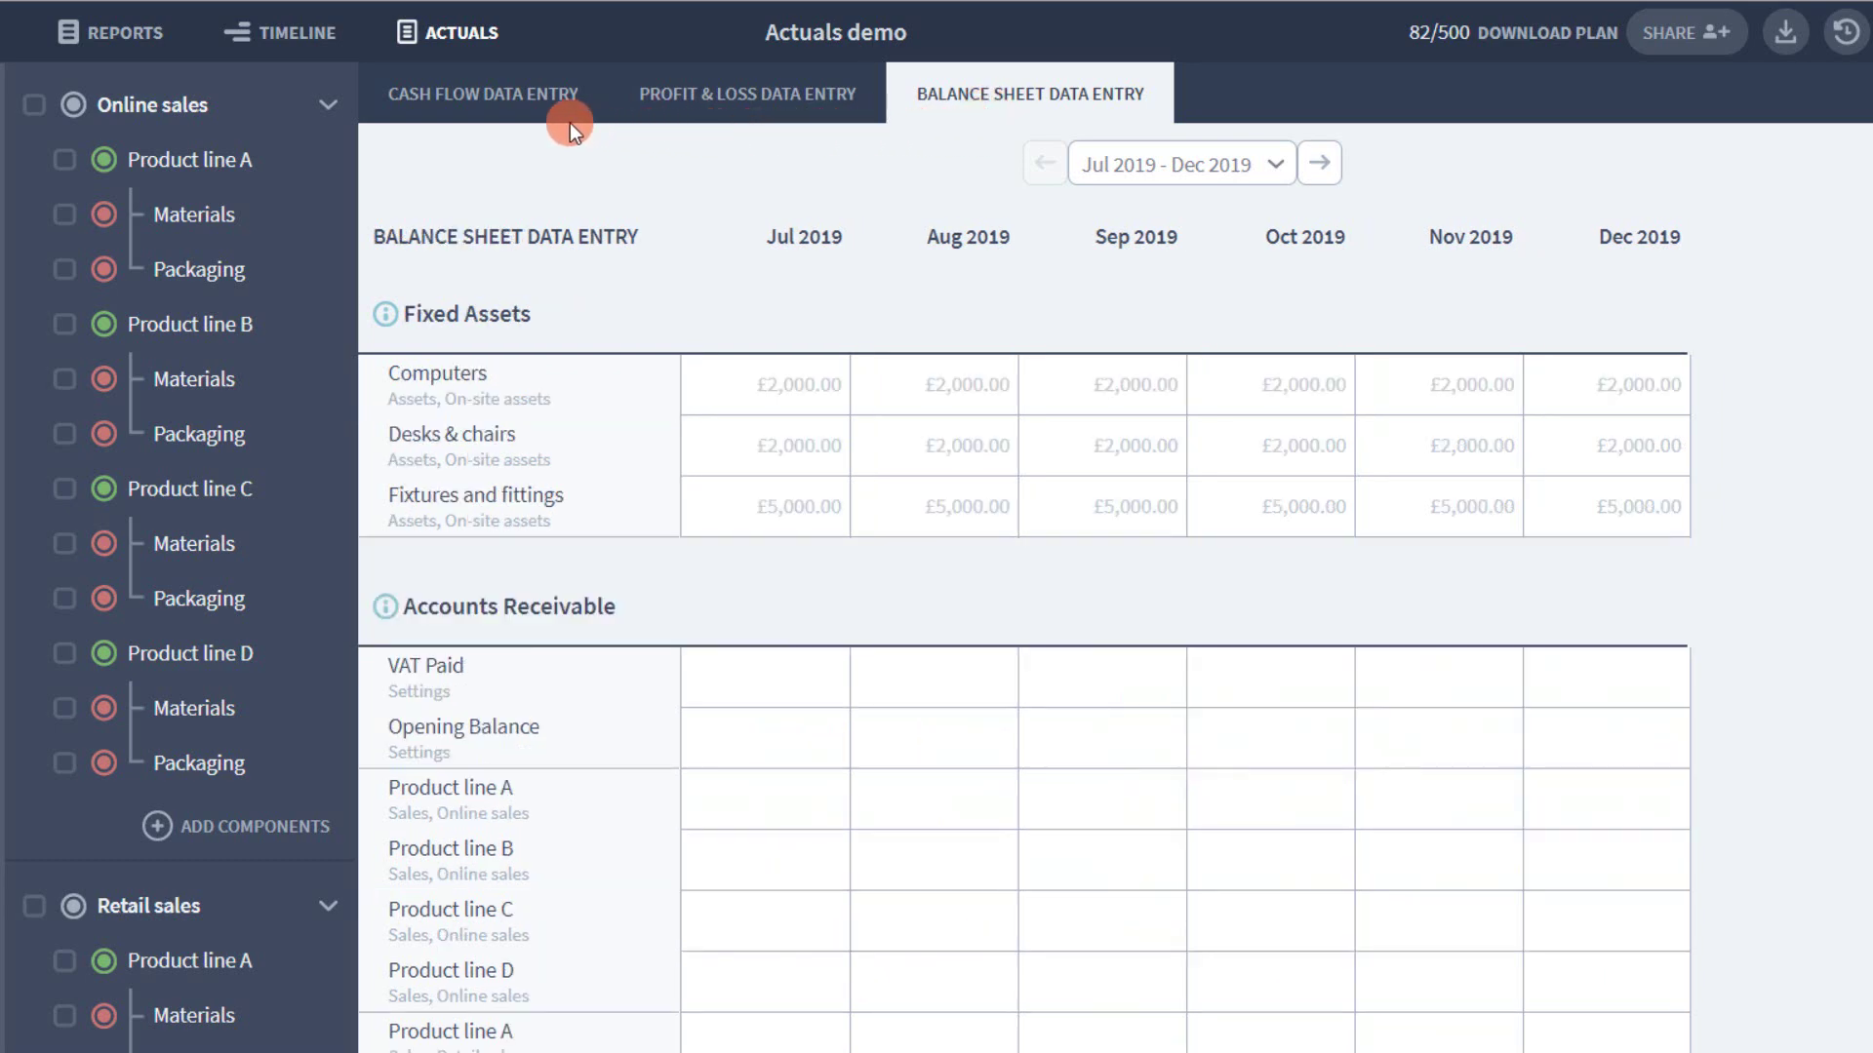
click(514, 109)
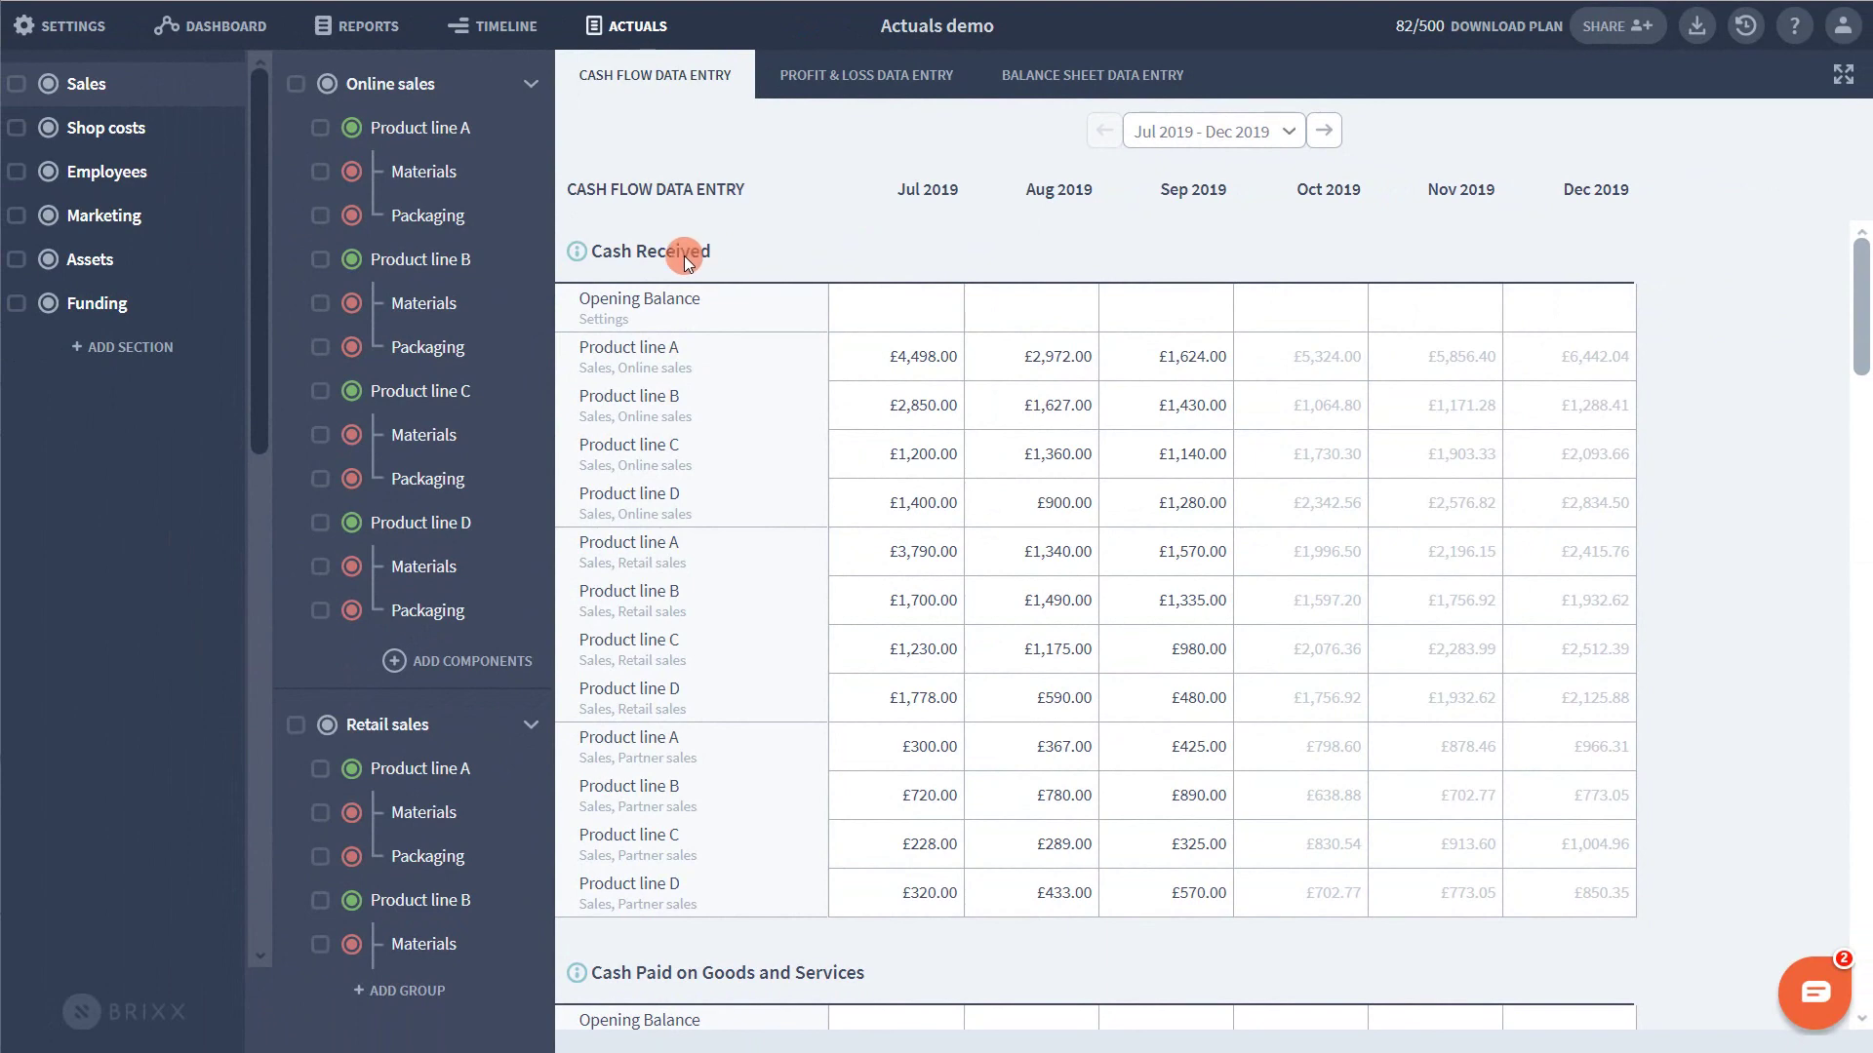
scroll(606, 272, down, 15)
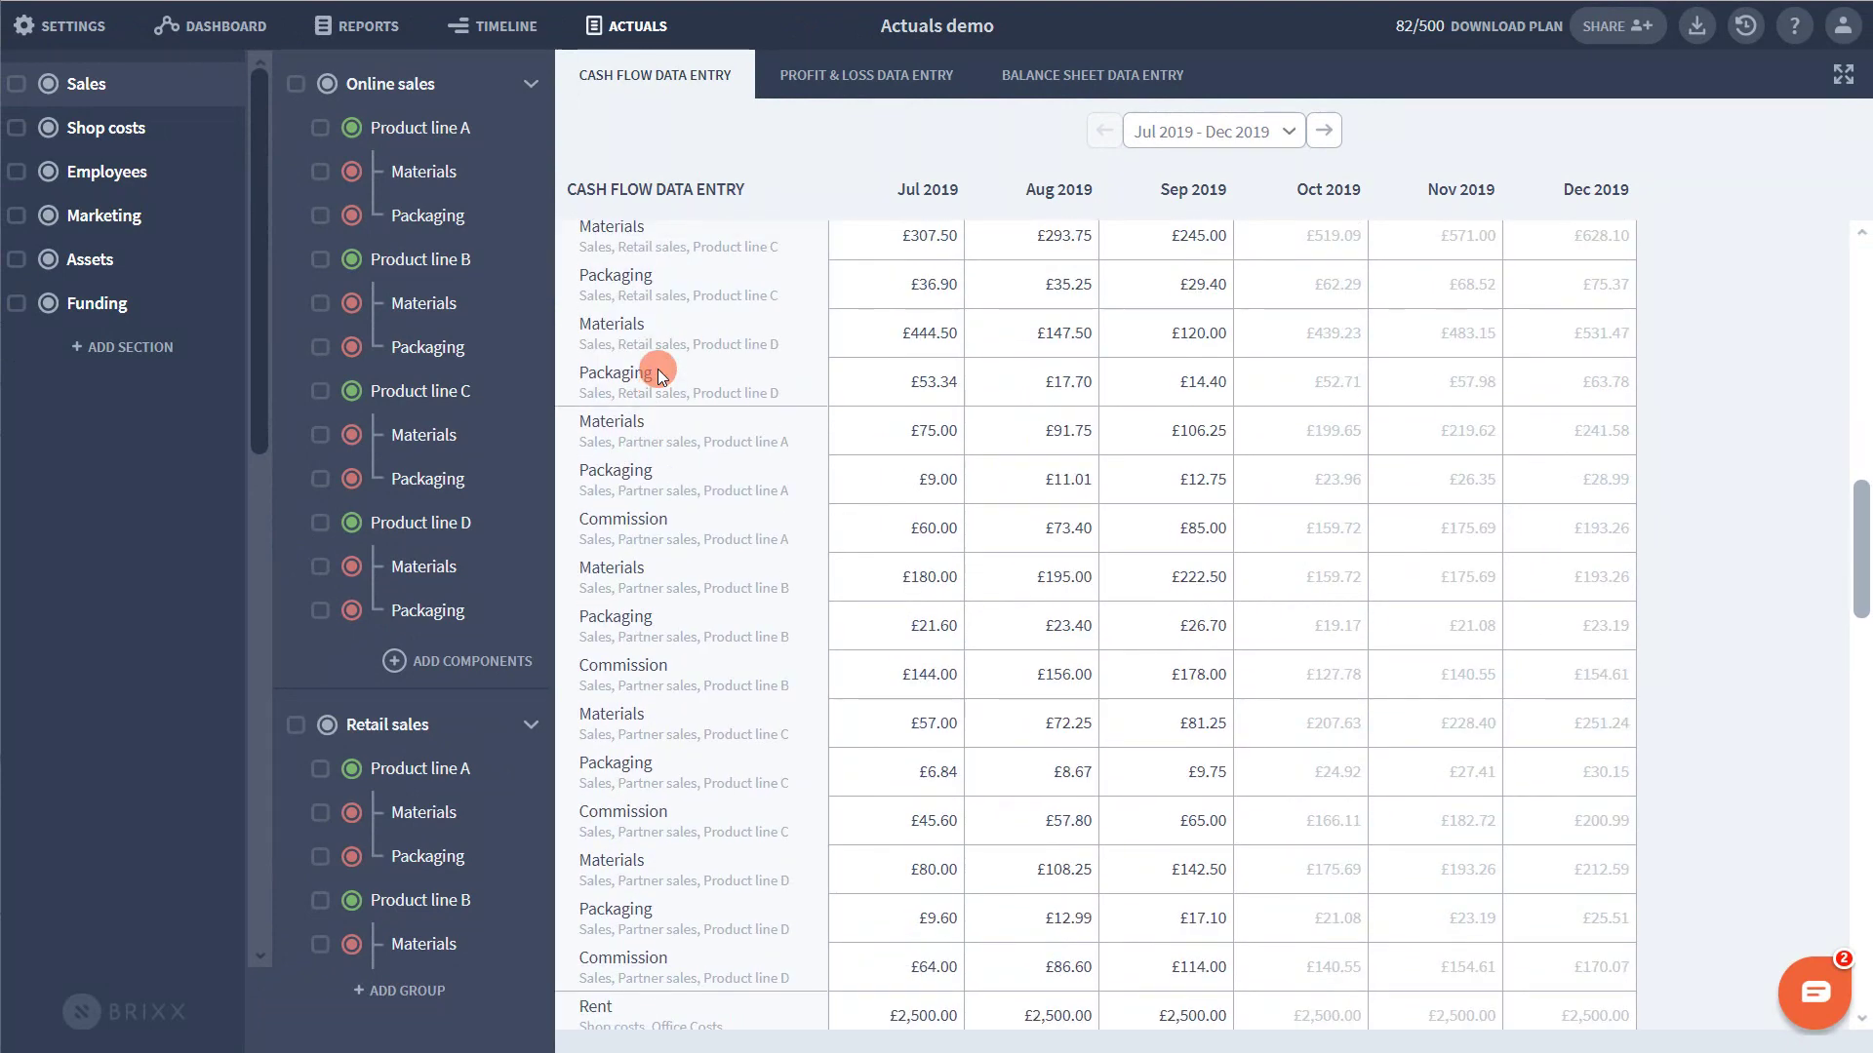
scroll(660, 377, down, 15)
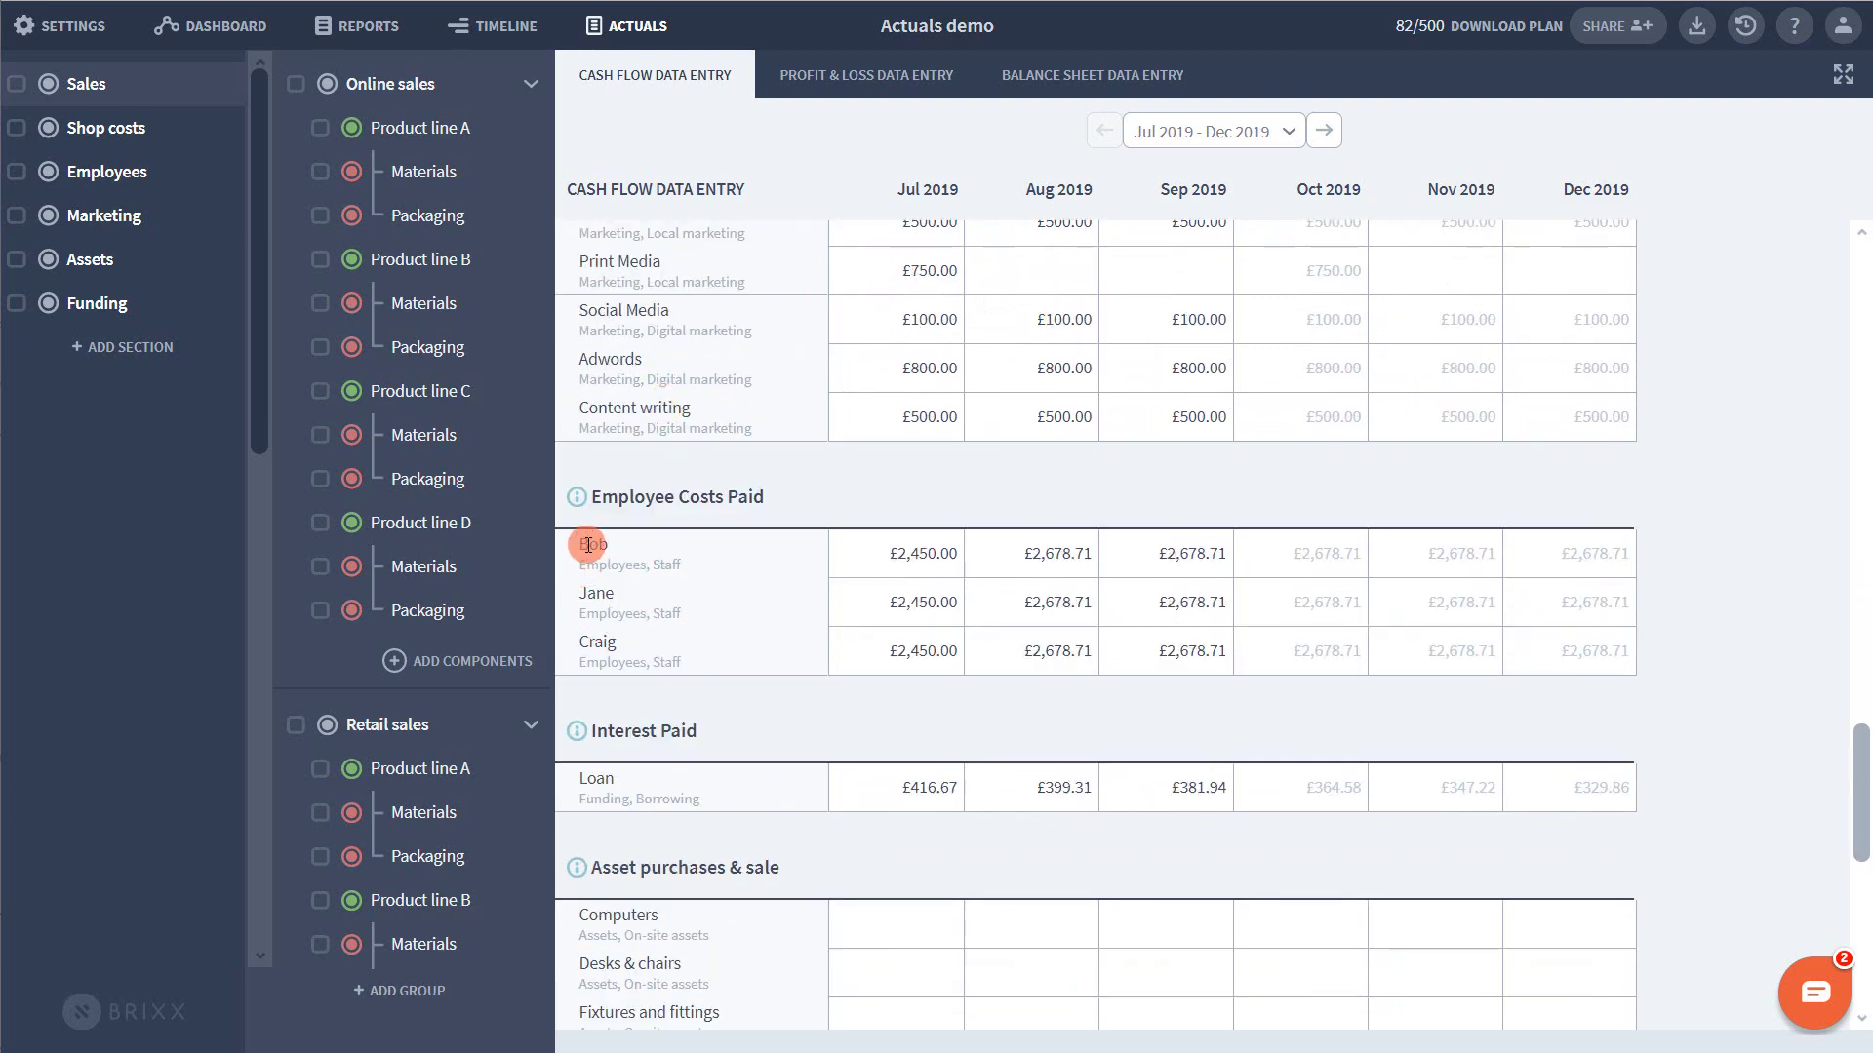
drag(591, 496, 765, 495)
click(810, 495)
scroll(802, 465, up, 10)
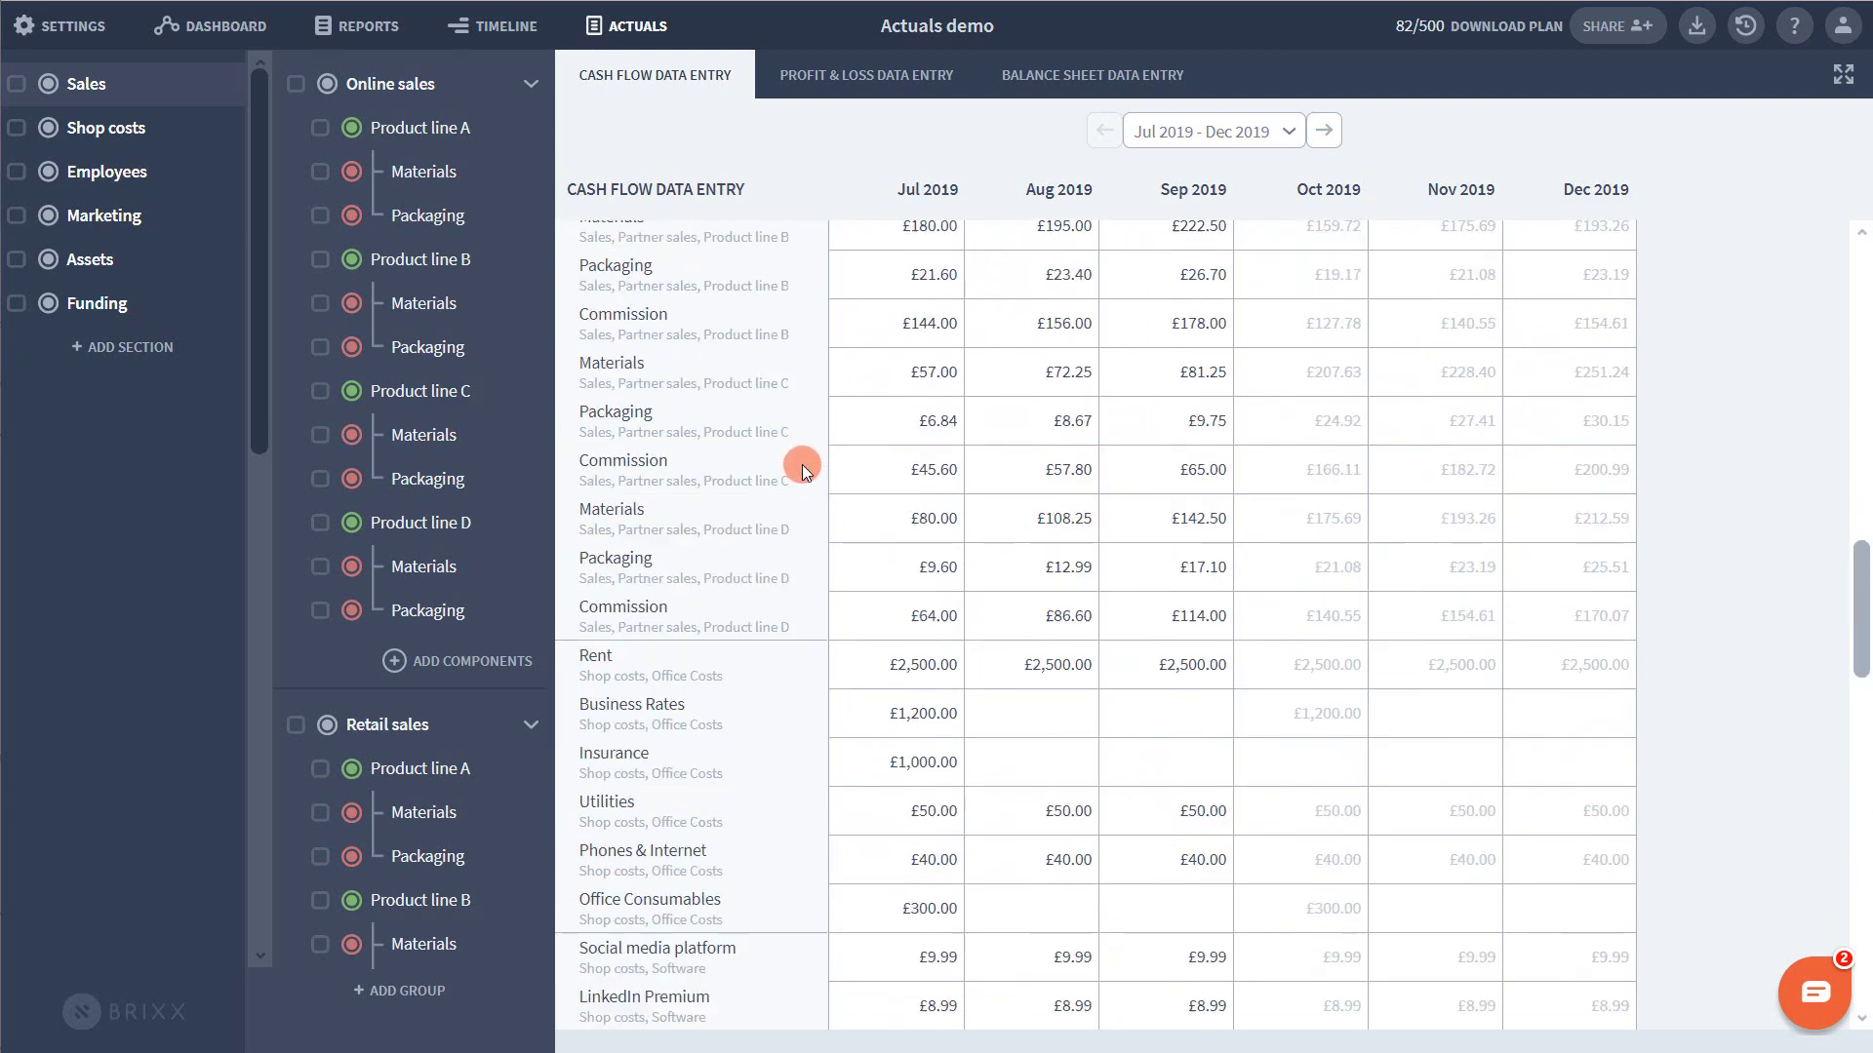
scroll(802, 460, up, 5)
scroll(752, 437, up, 10)
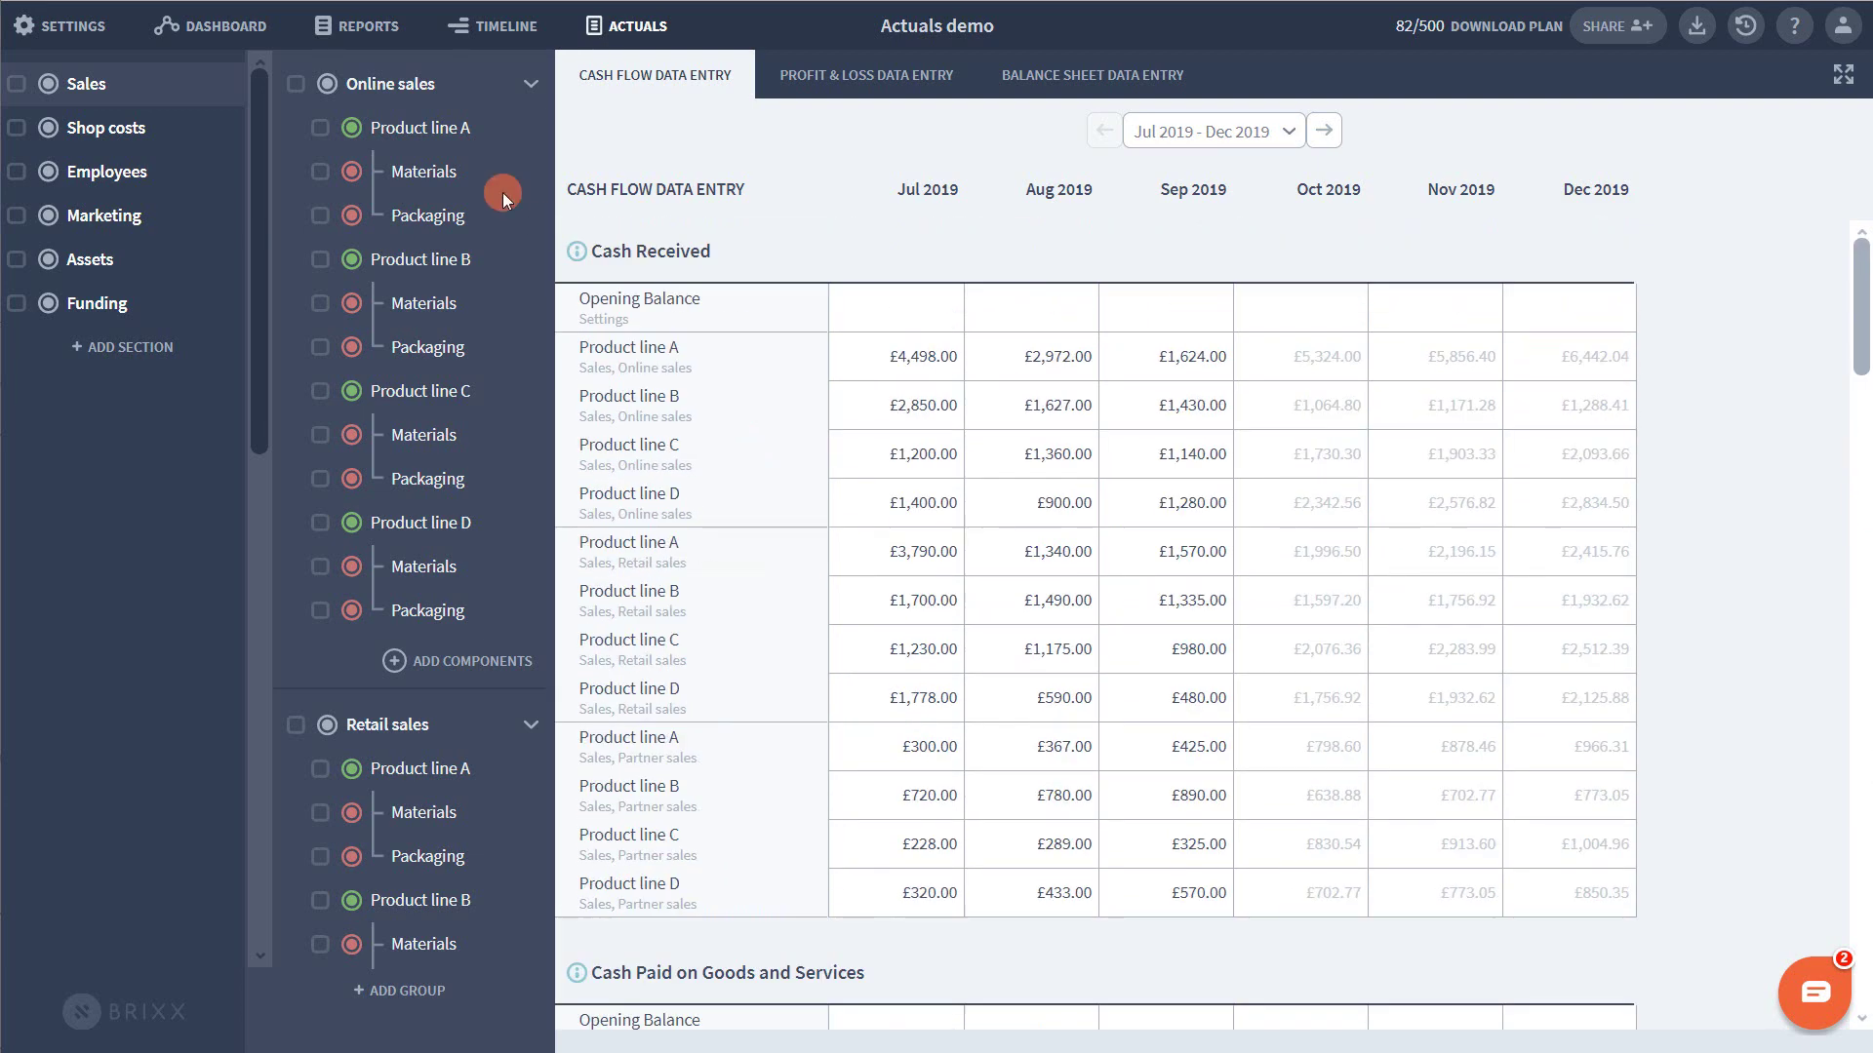
click(351, 30)
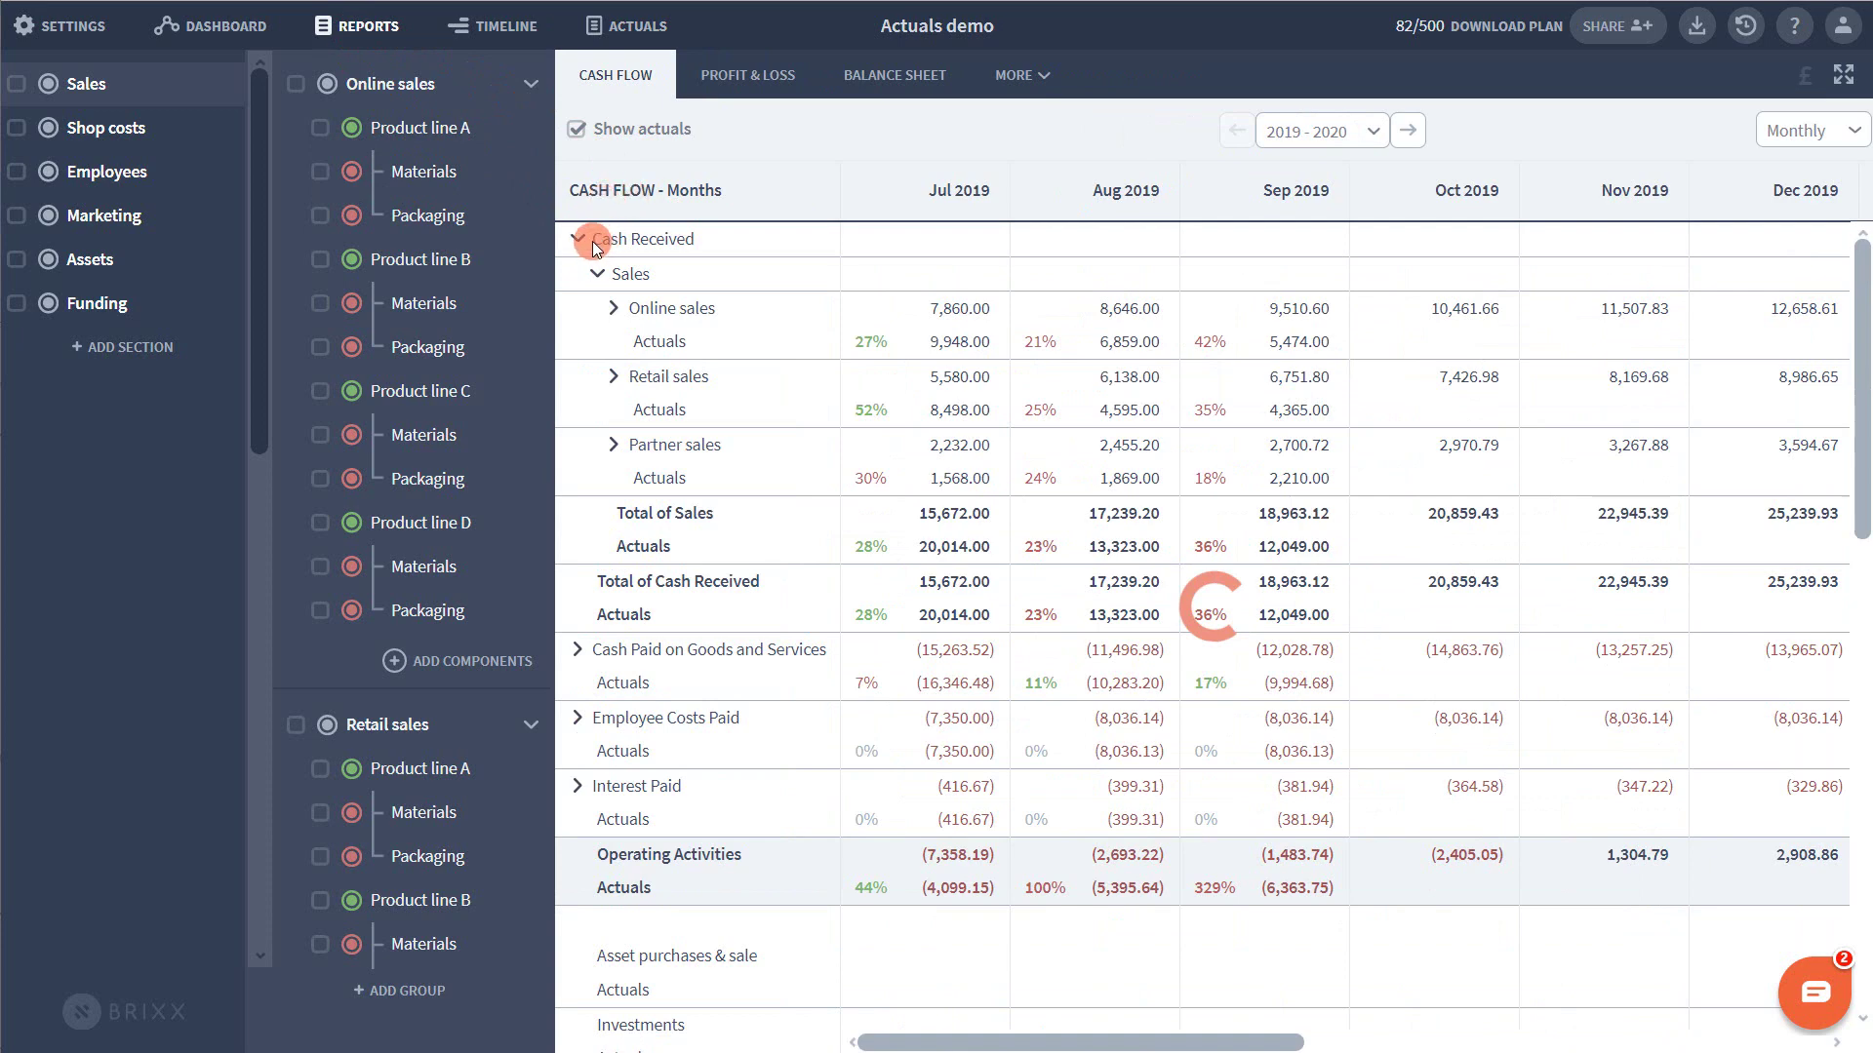
drag(593, 243, 693, 243)
click(671, 128)
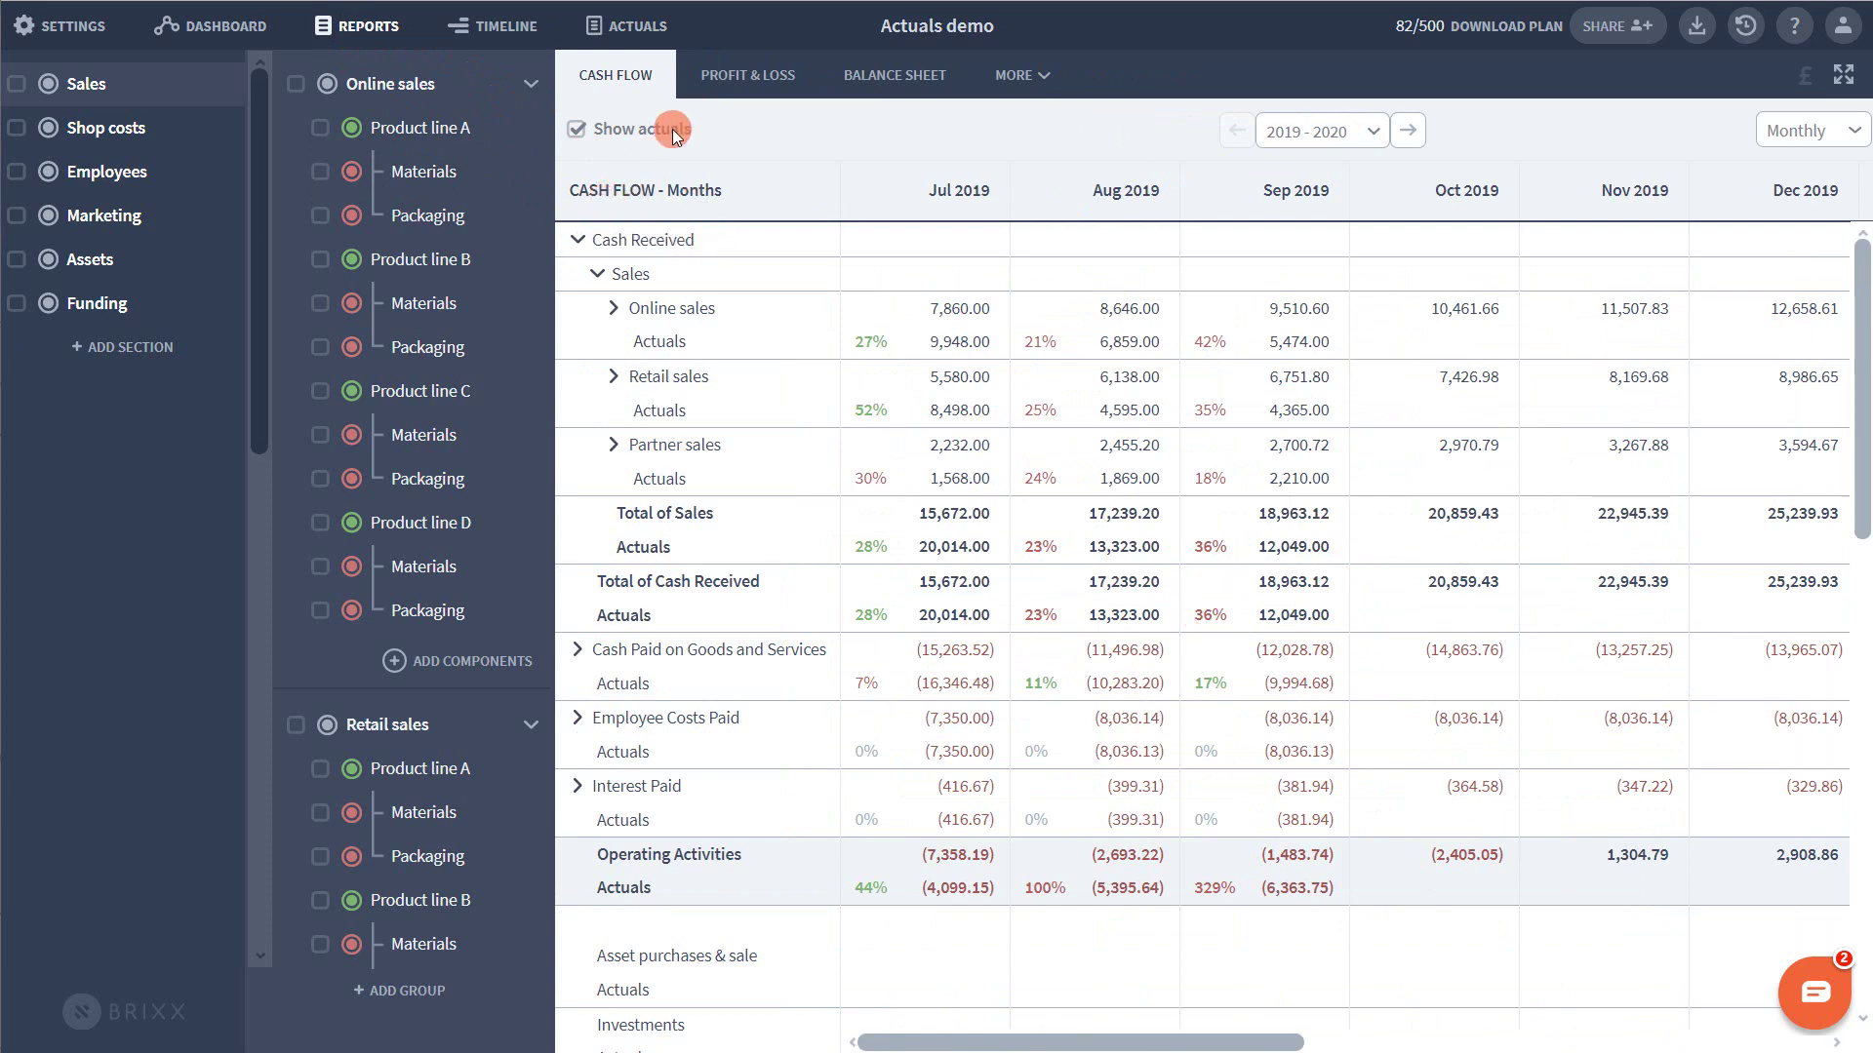
click(639, 27)
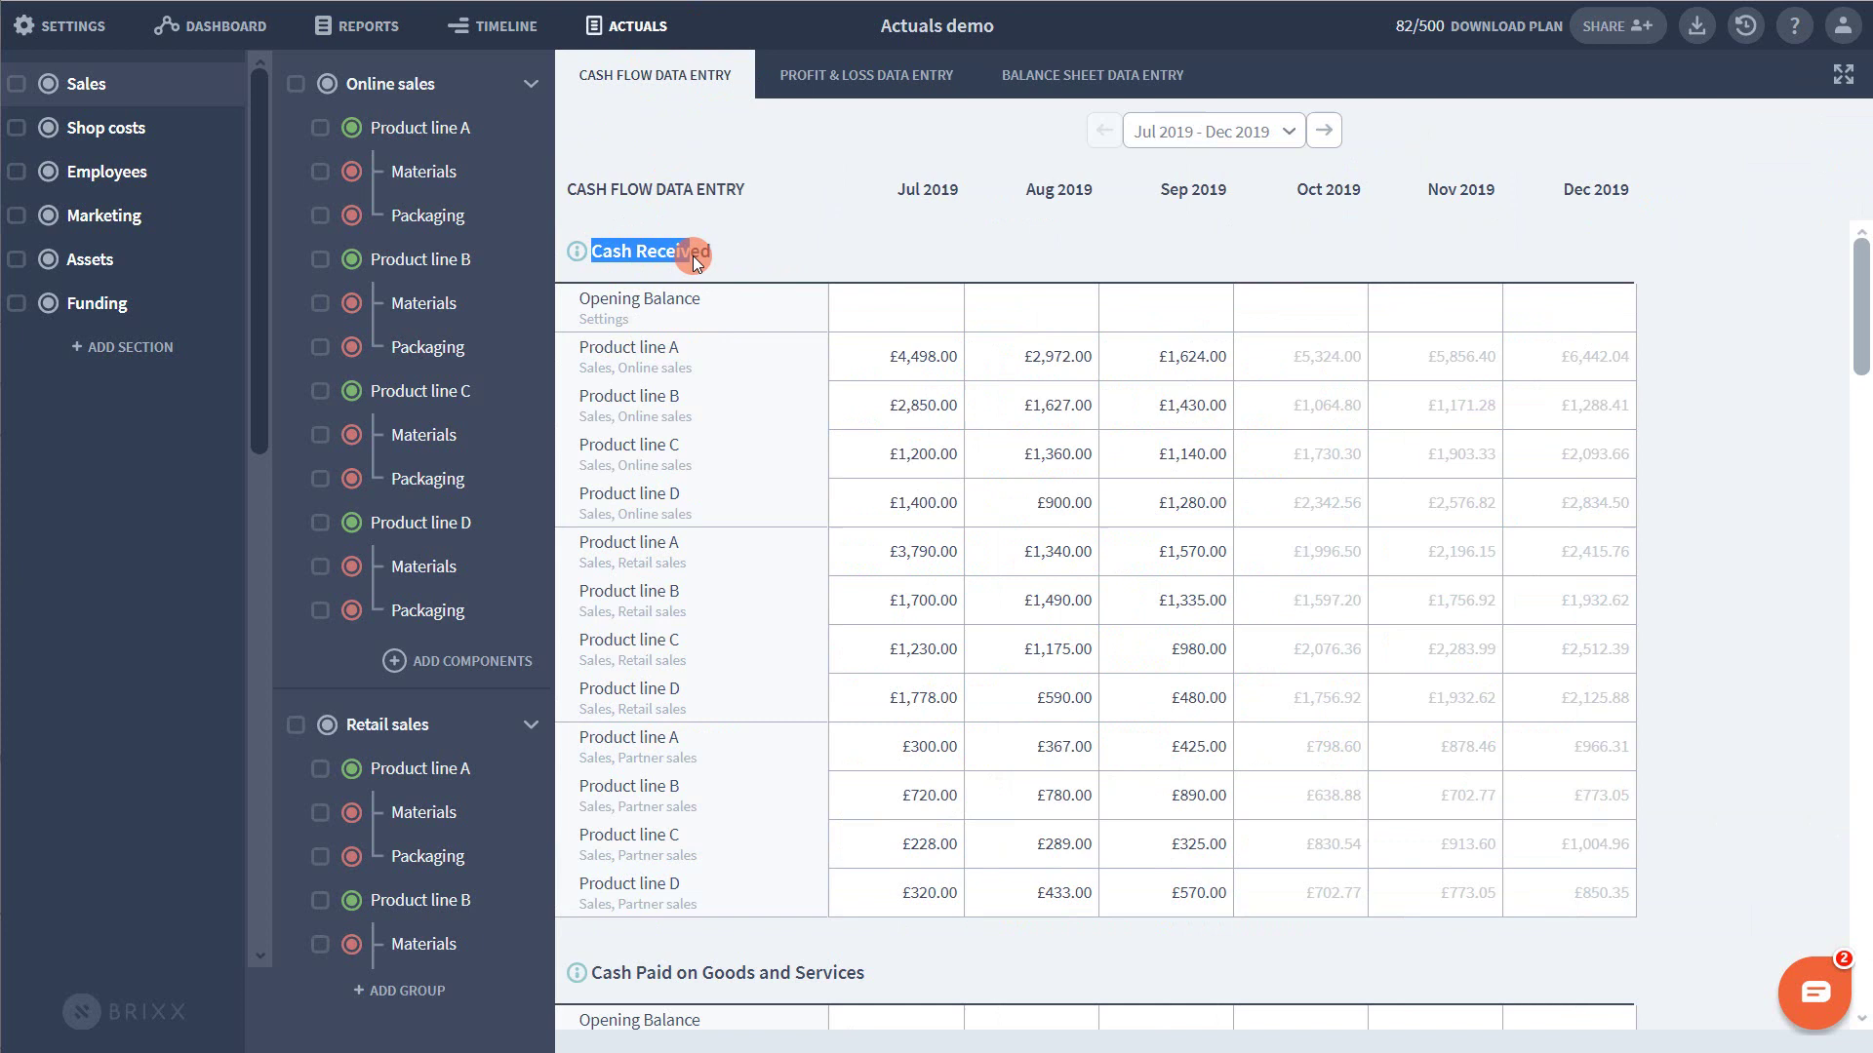
click(793, 251)
click(860, 82)
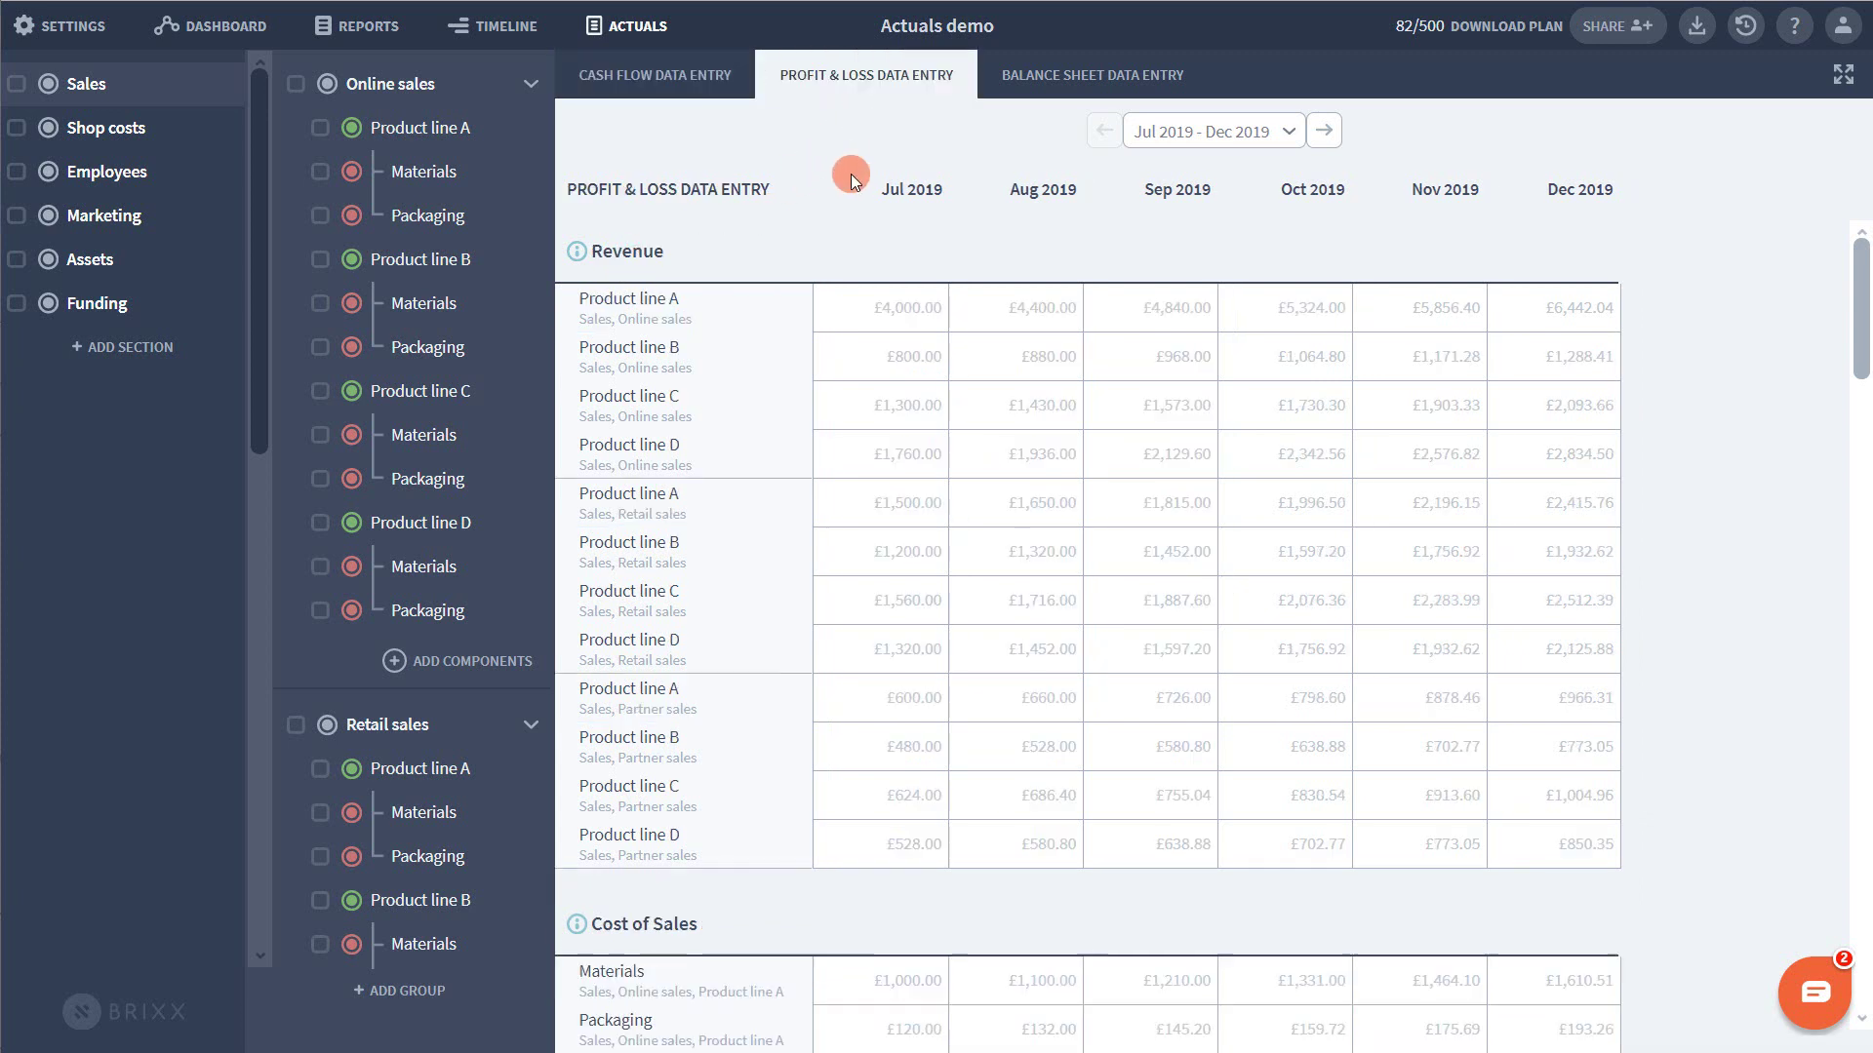
double_click(635, 253)
click(690, 75)
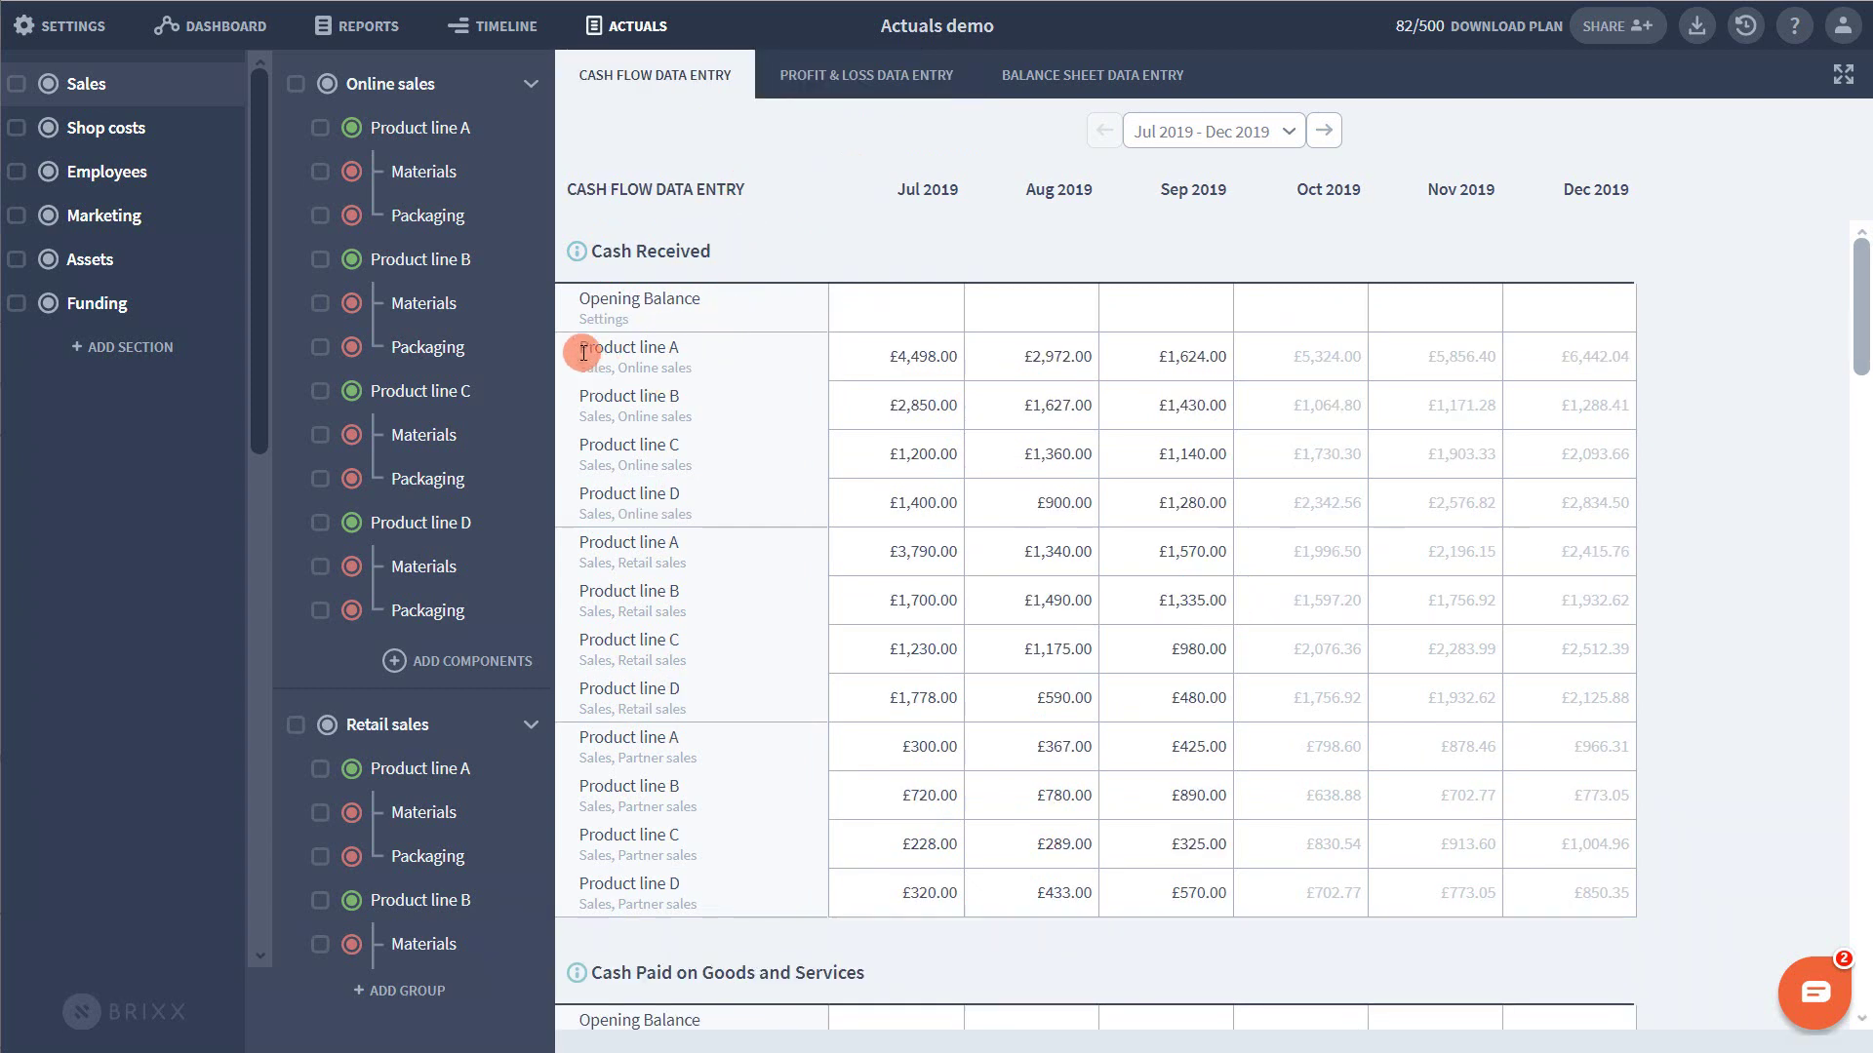
drag(577, 349, 664, 350)
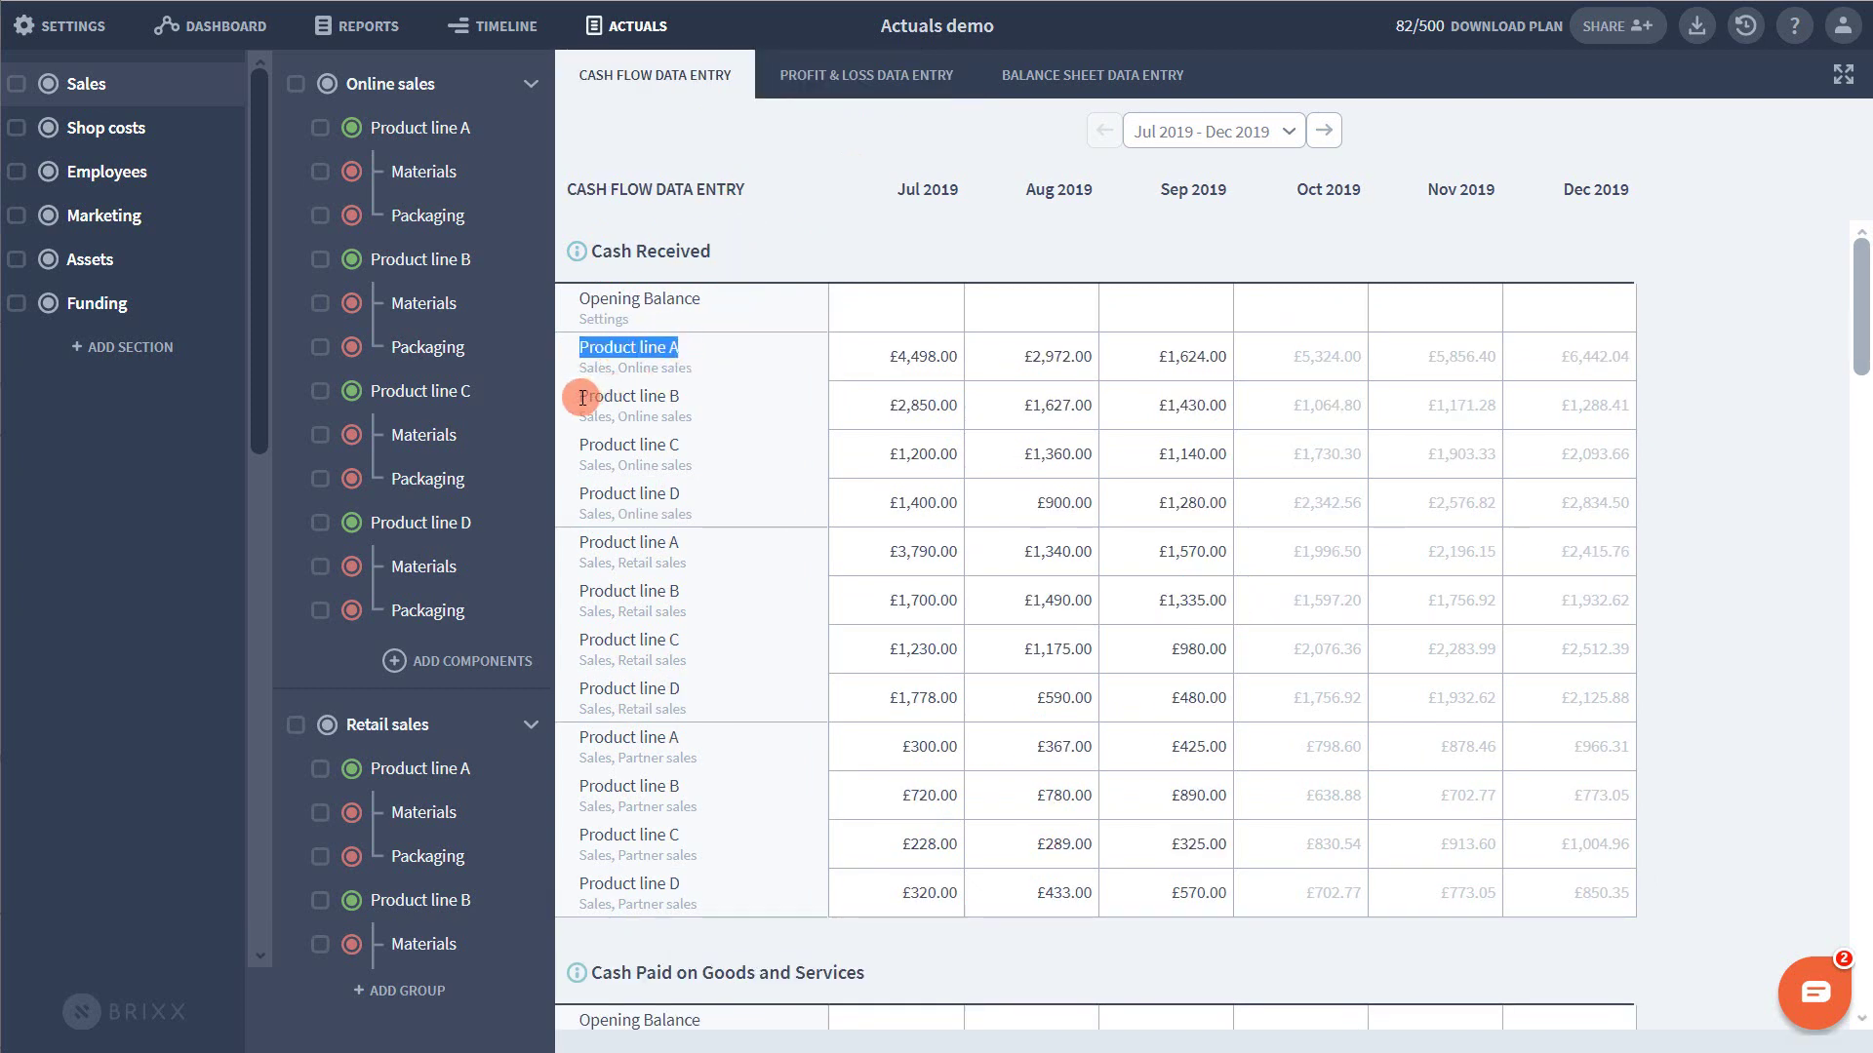
drag(578, 396, 681, 396)
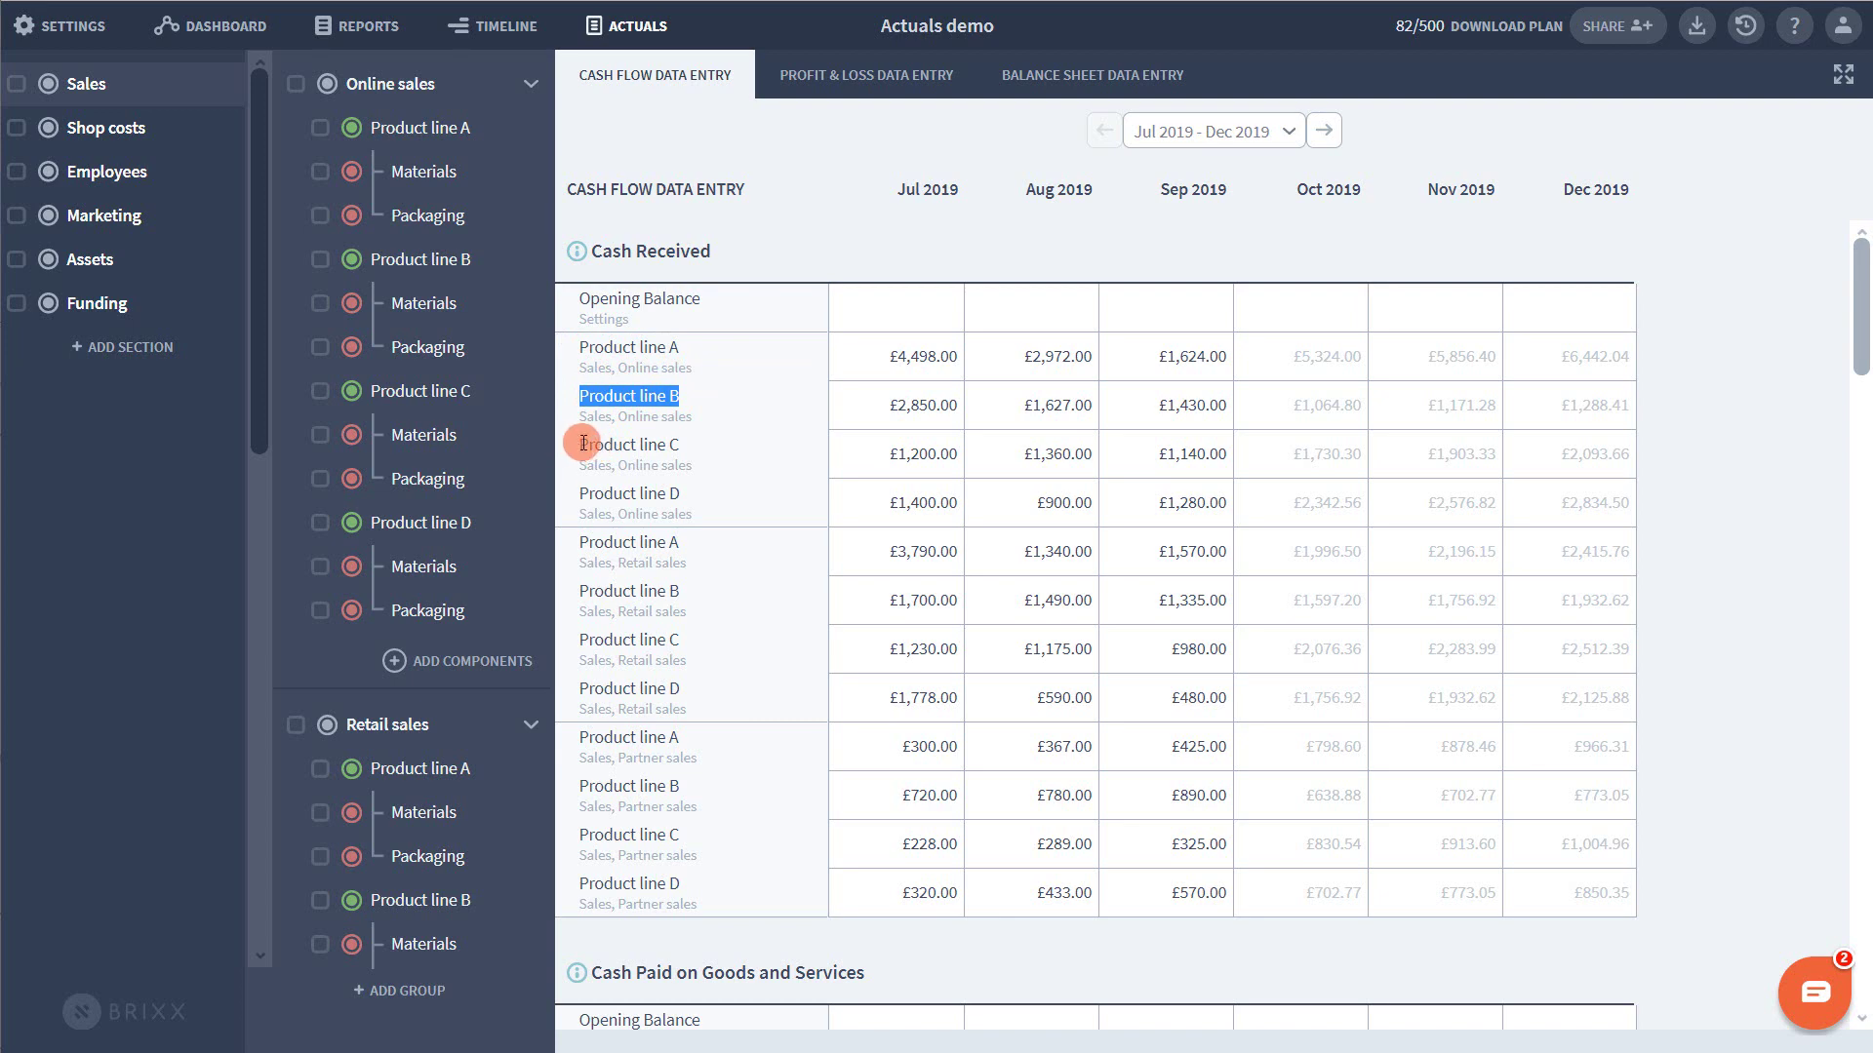
drag(578, 444, 674, 442)
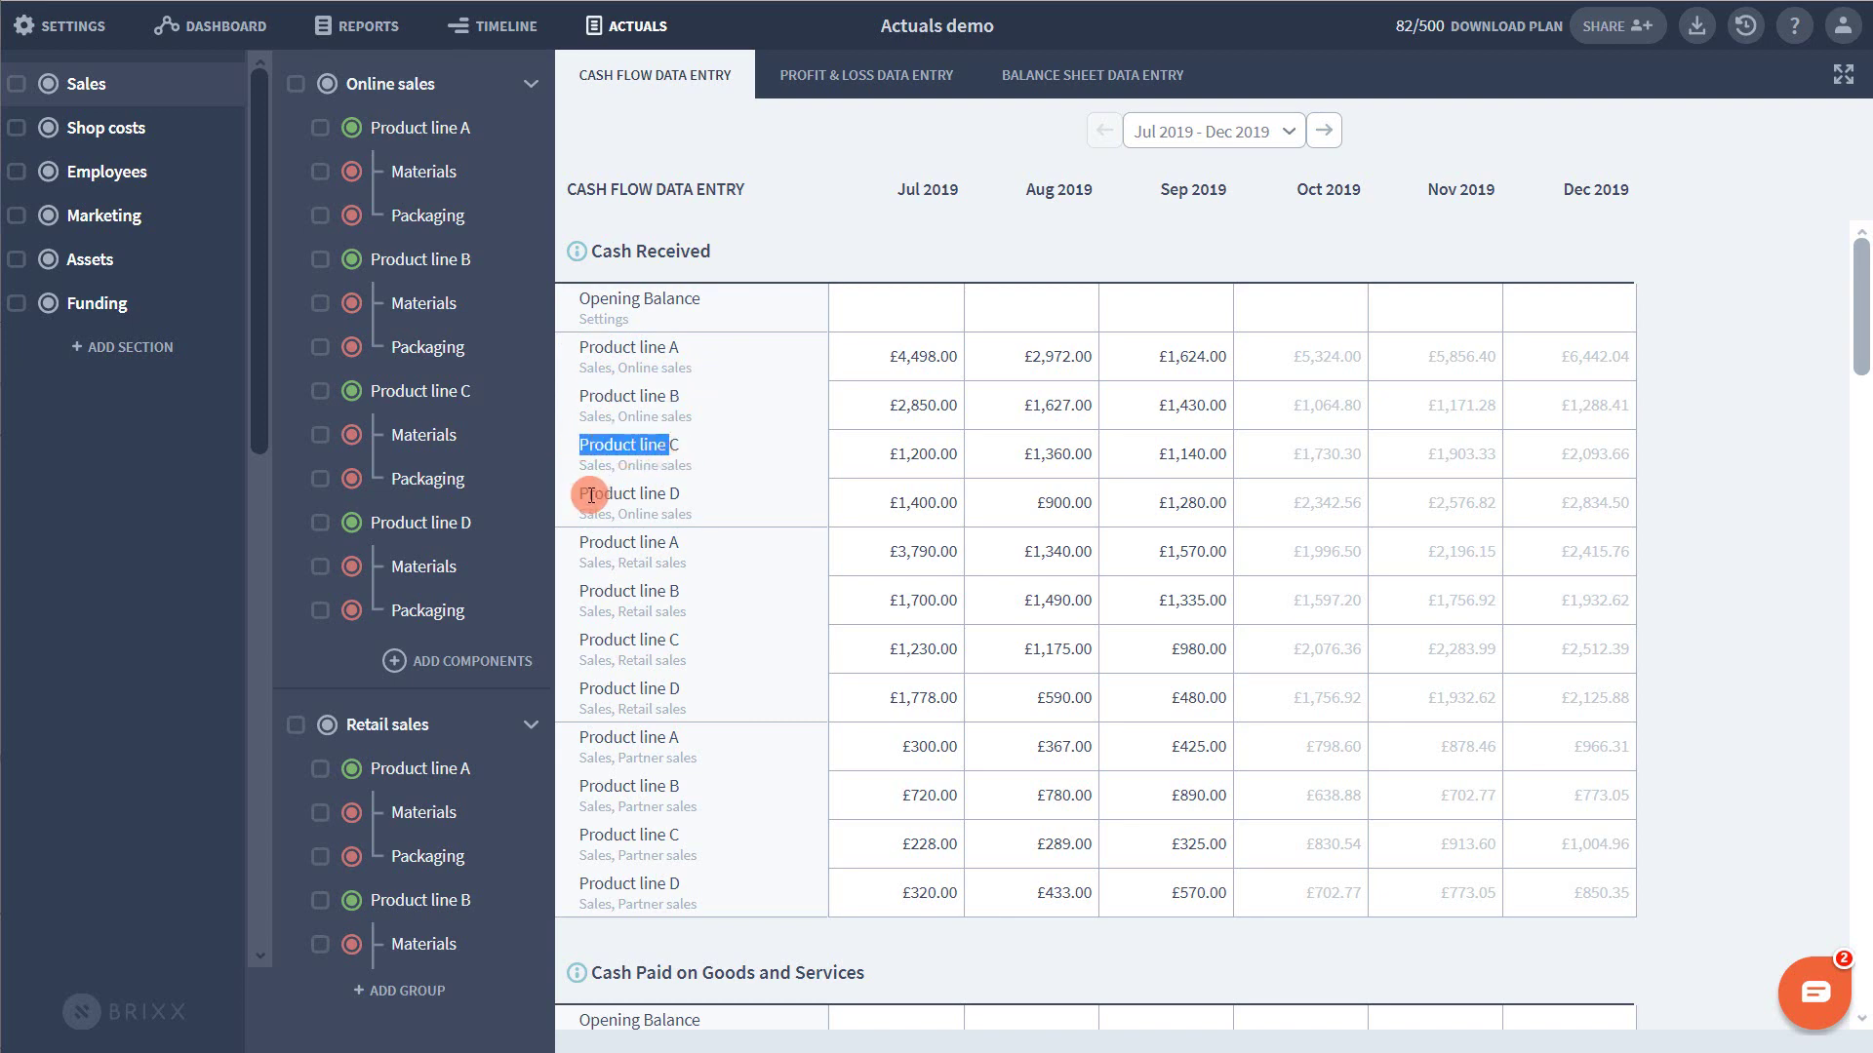
drag(577, 494, 728, 494)
click(735, 492)
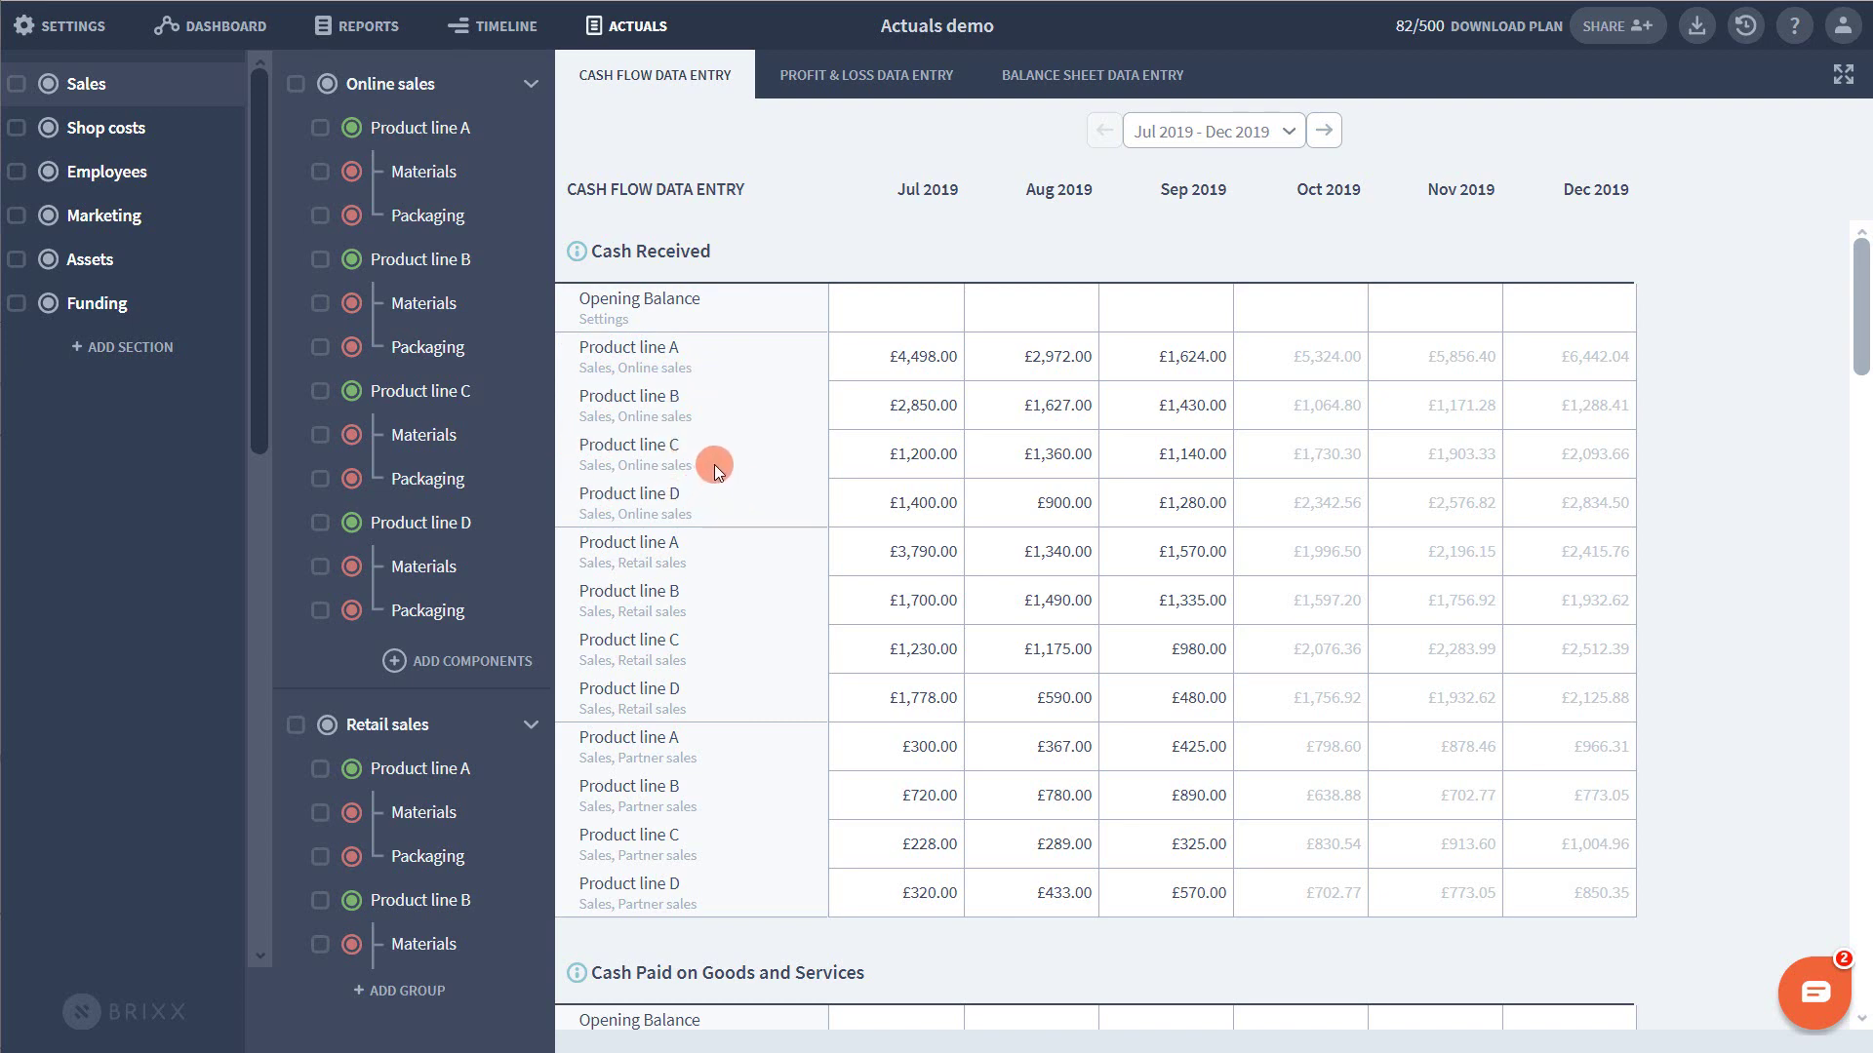
scroll(714, 464, down, 15)
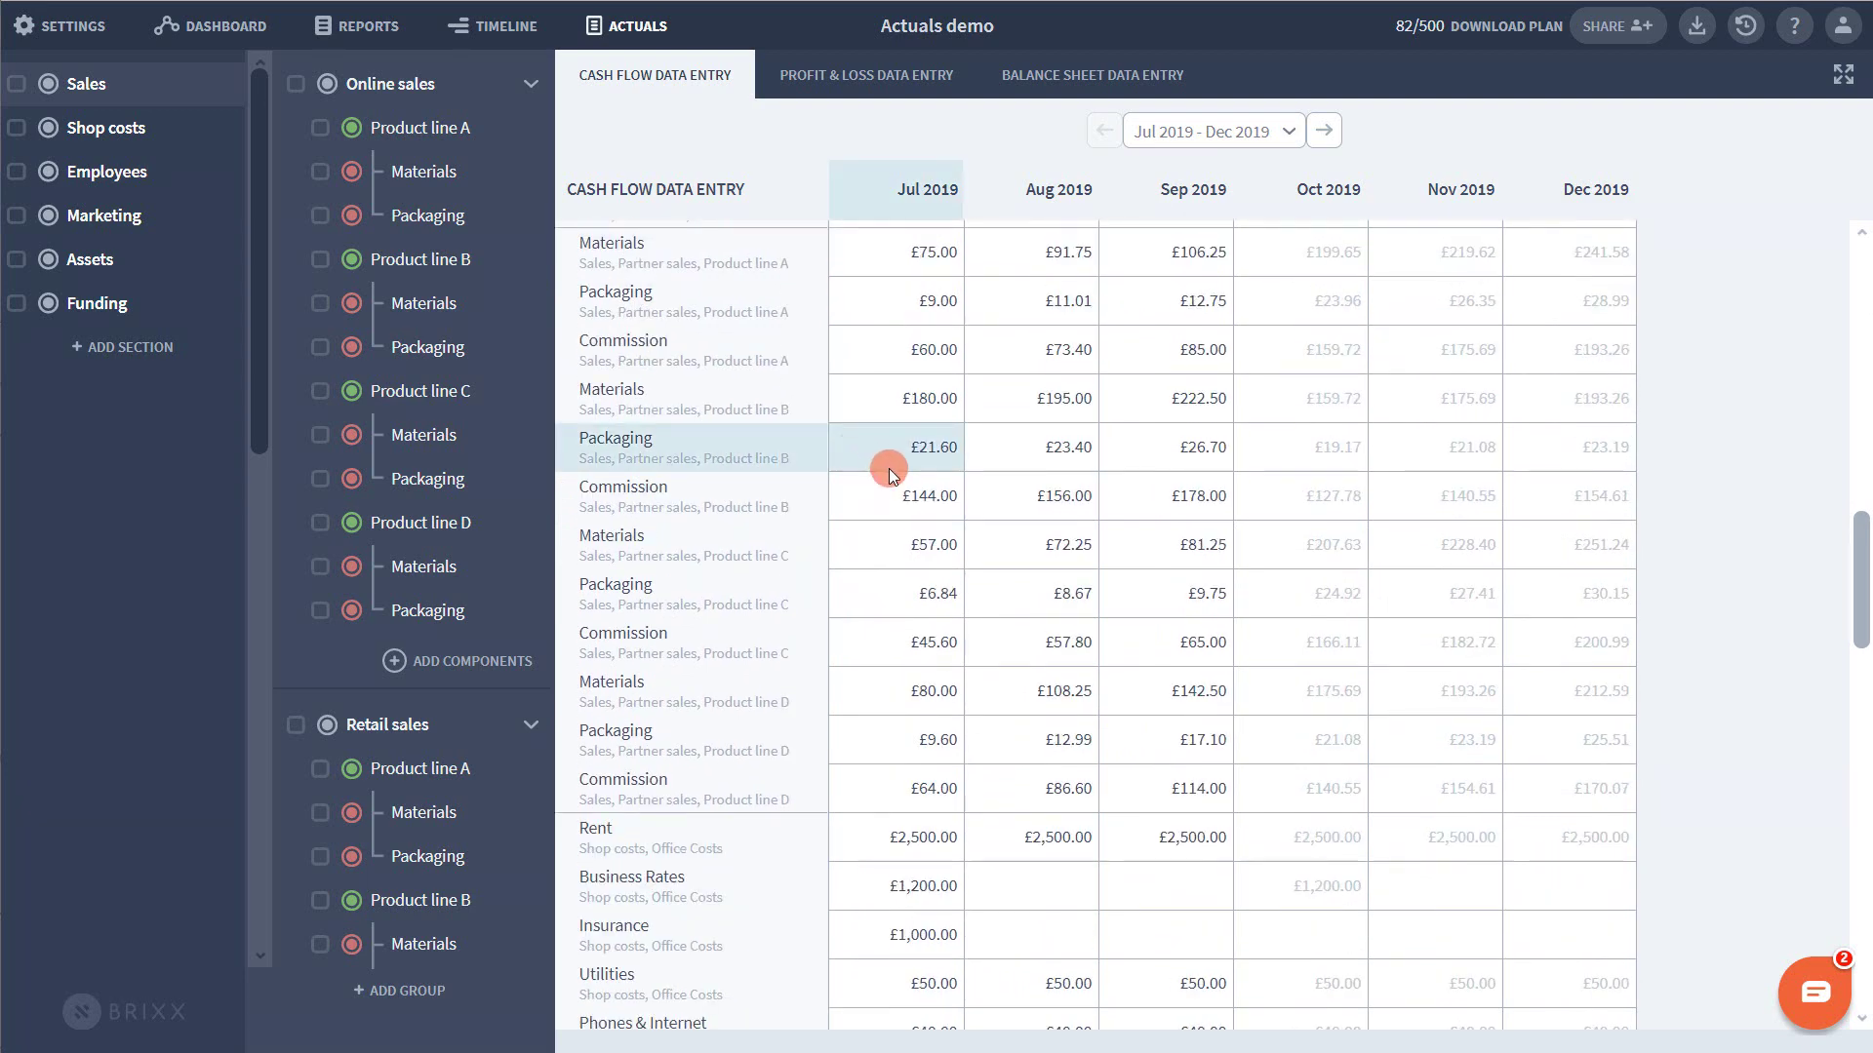
scroll(890, 473, down, 20)
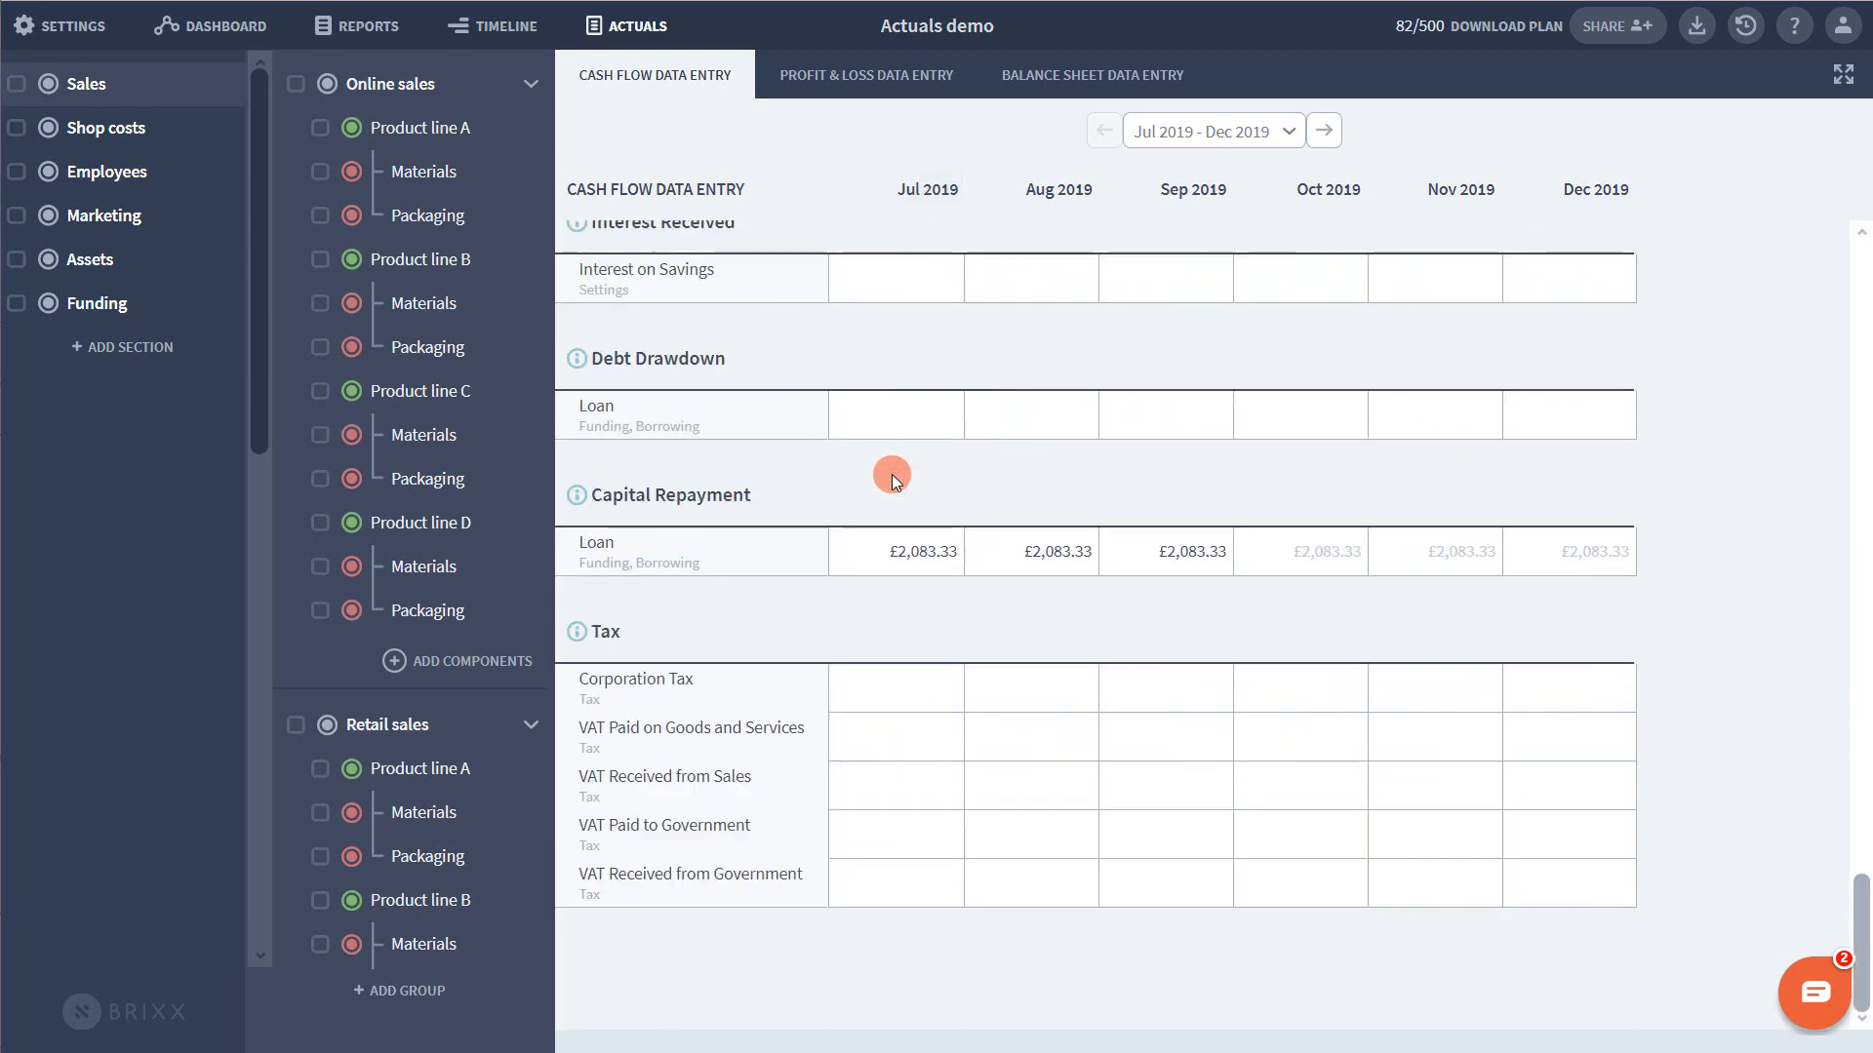
scroll(891, 474, up, 15)
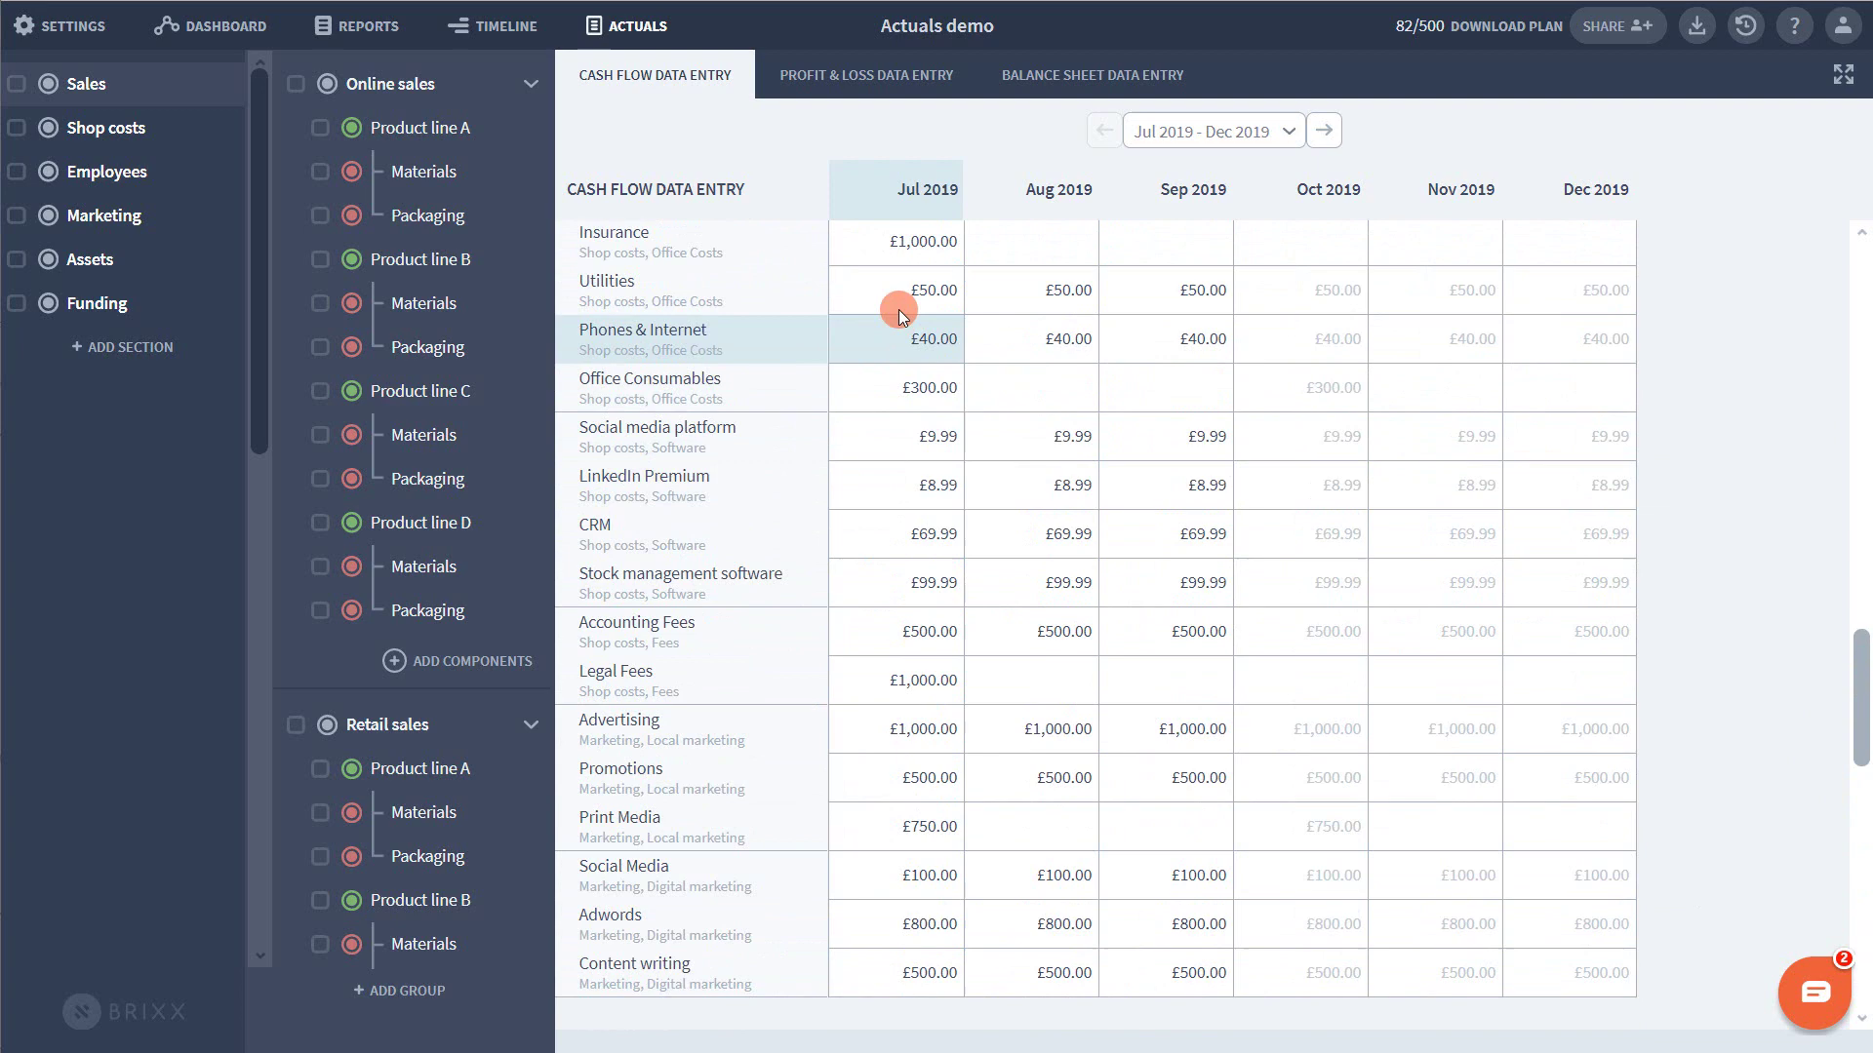
scroll(903, 645, up, 8)
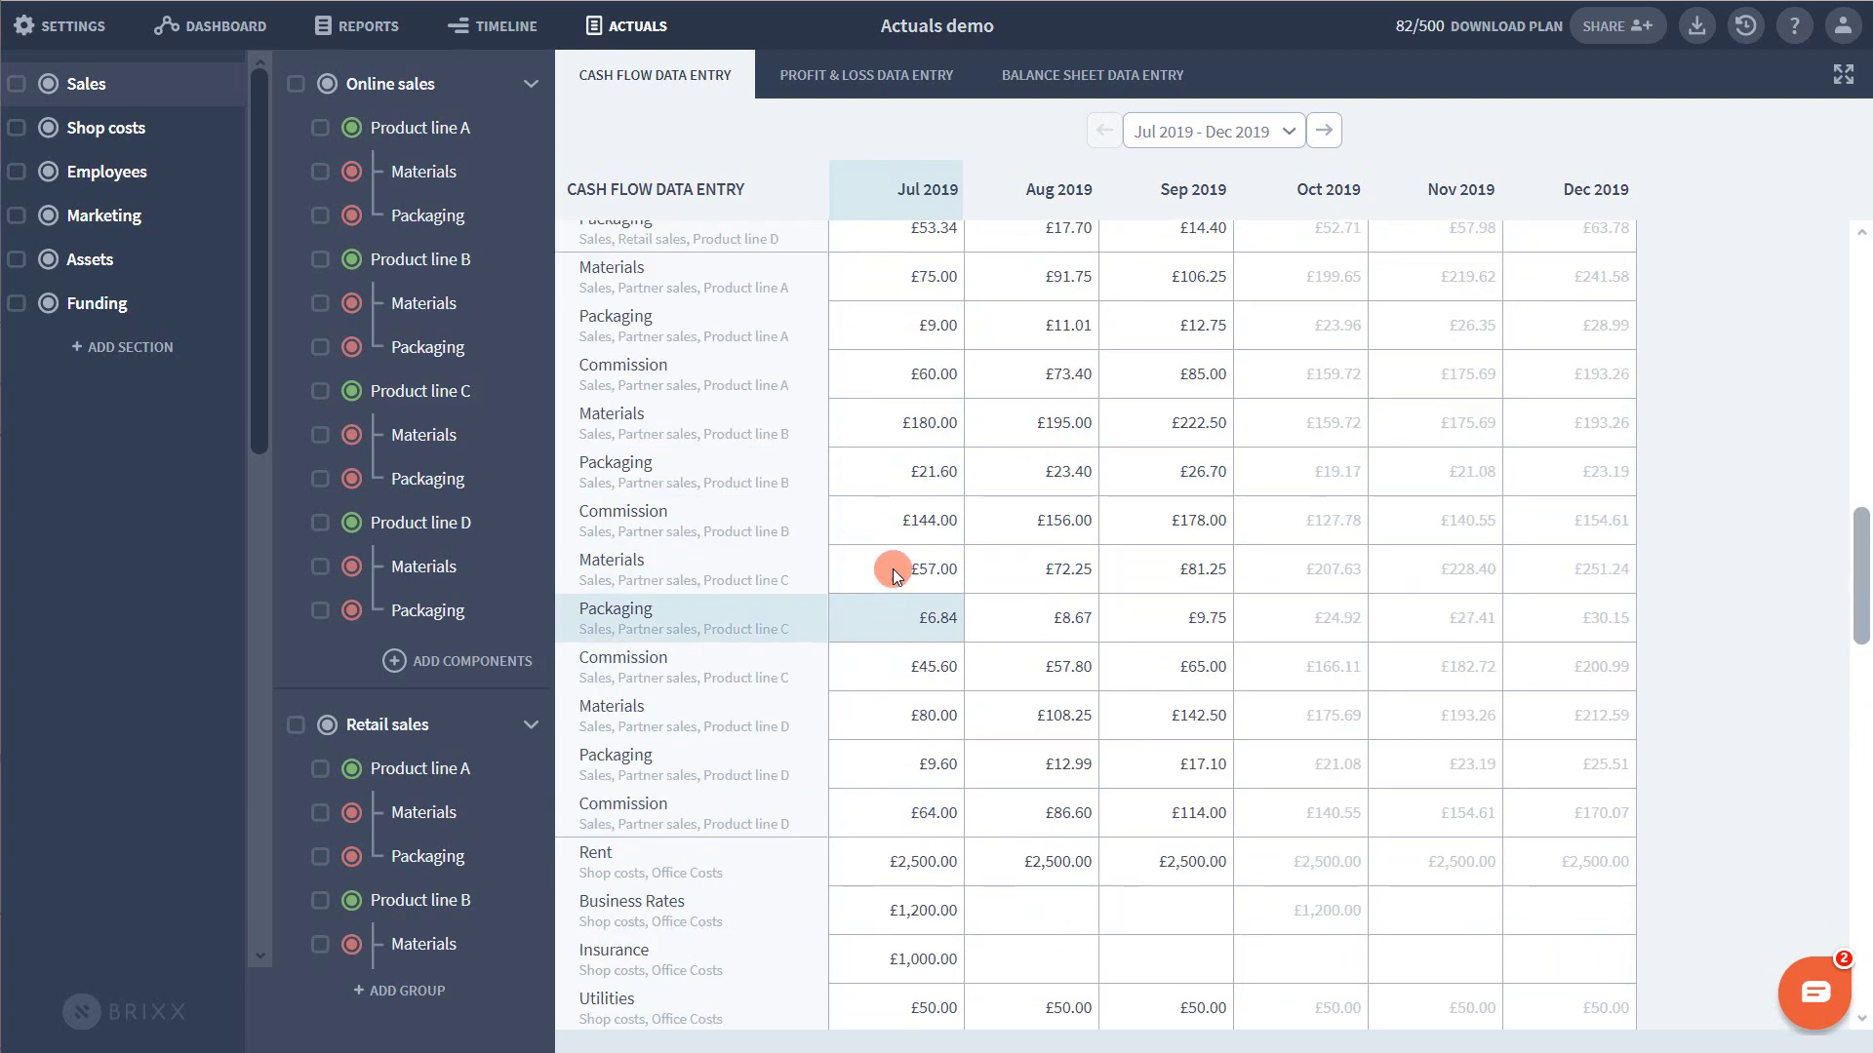
scroll(892, 570, up, 5)
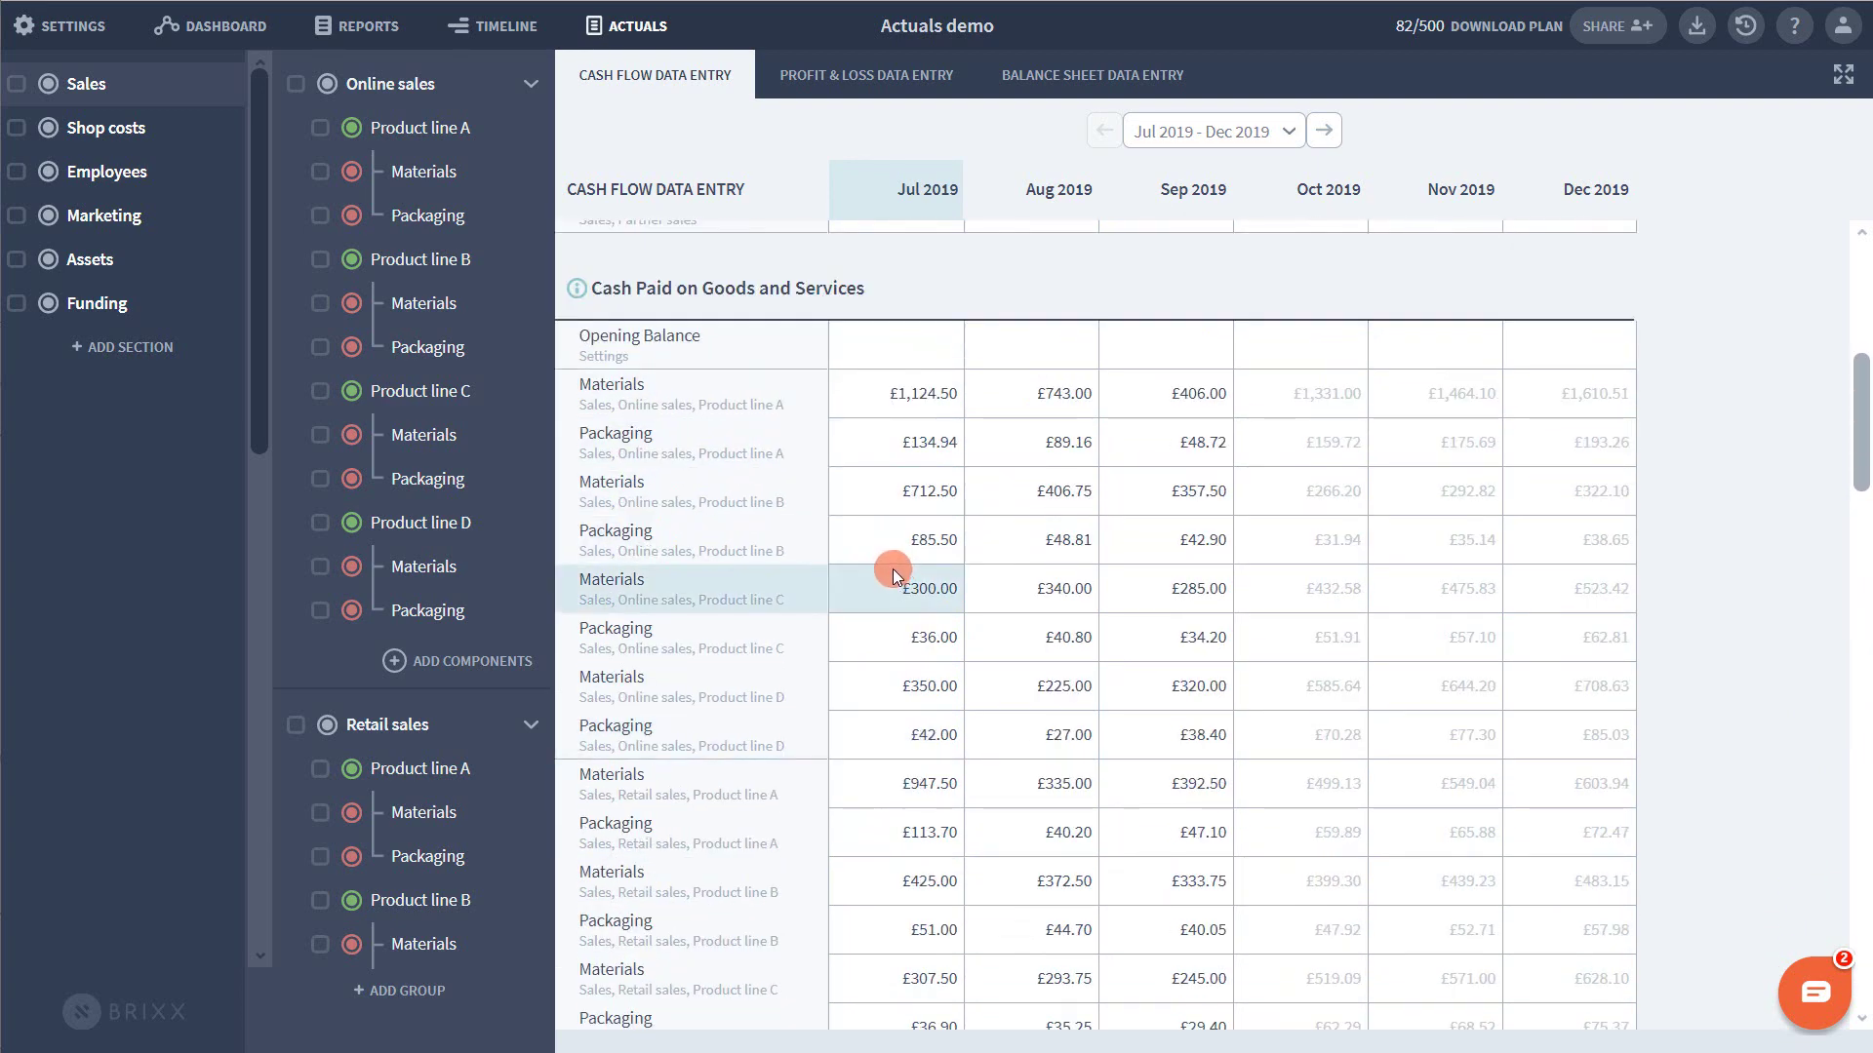
scroll(893, 570, up, 5)
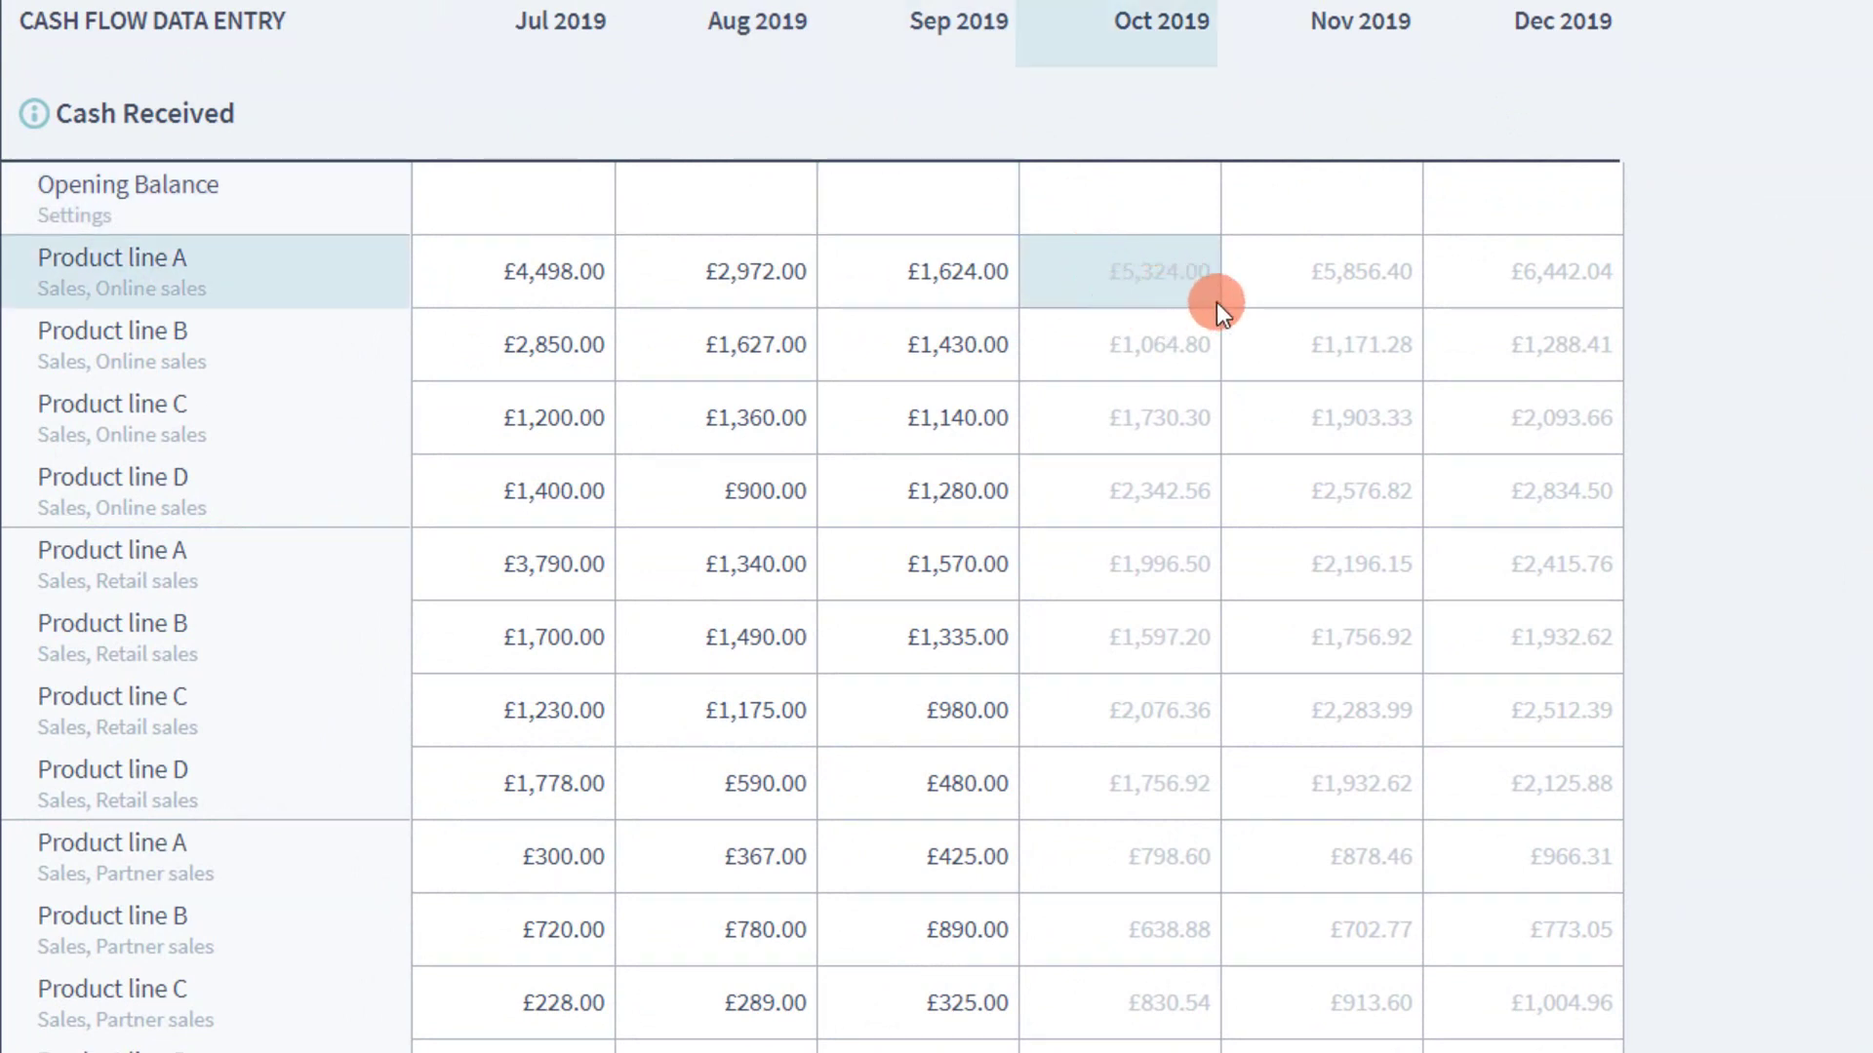
mouse_move(1215, 277)
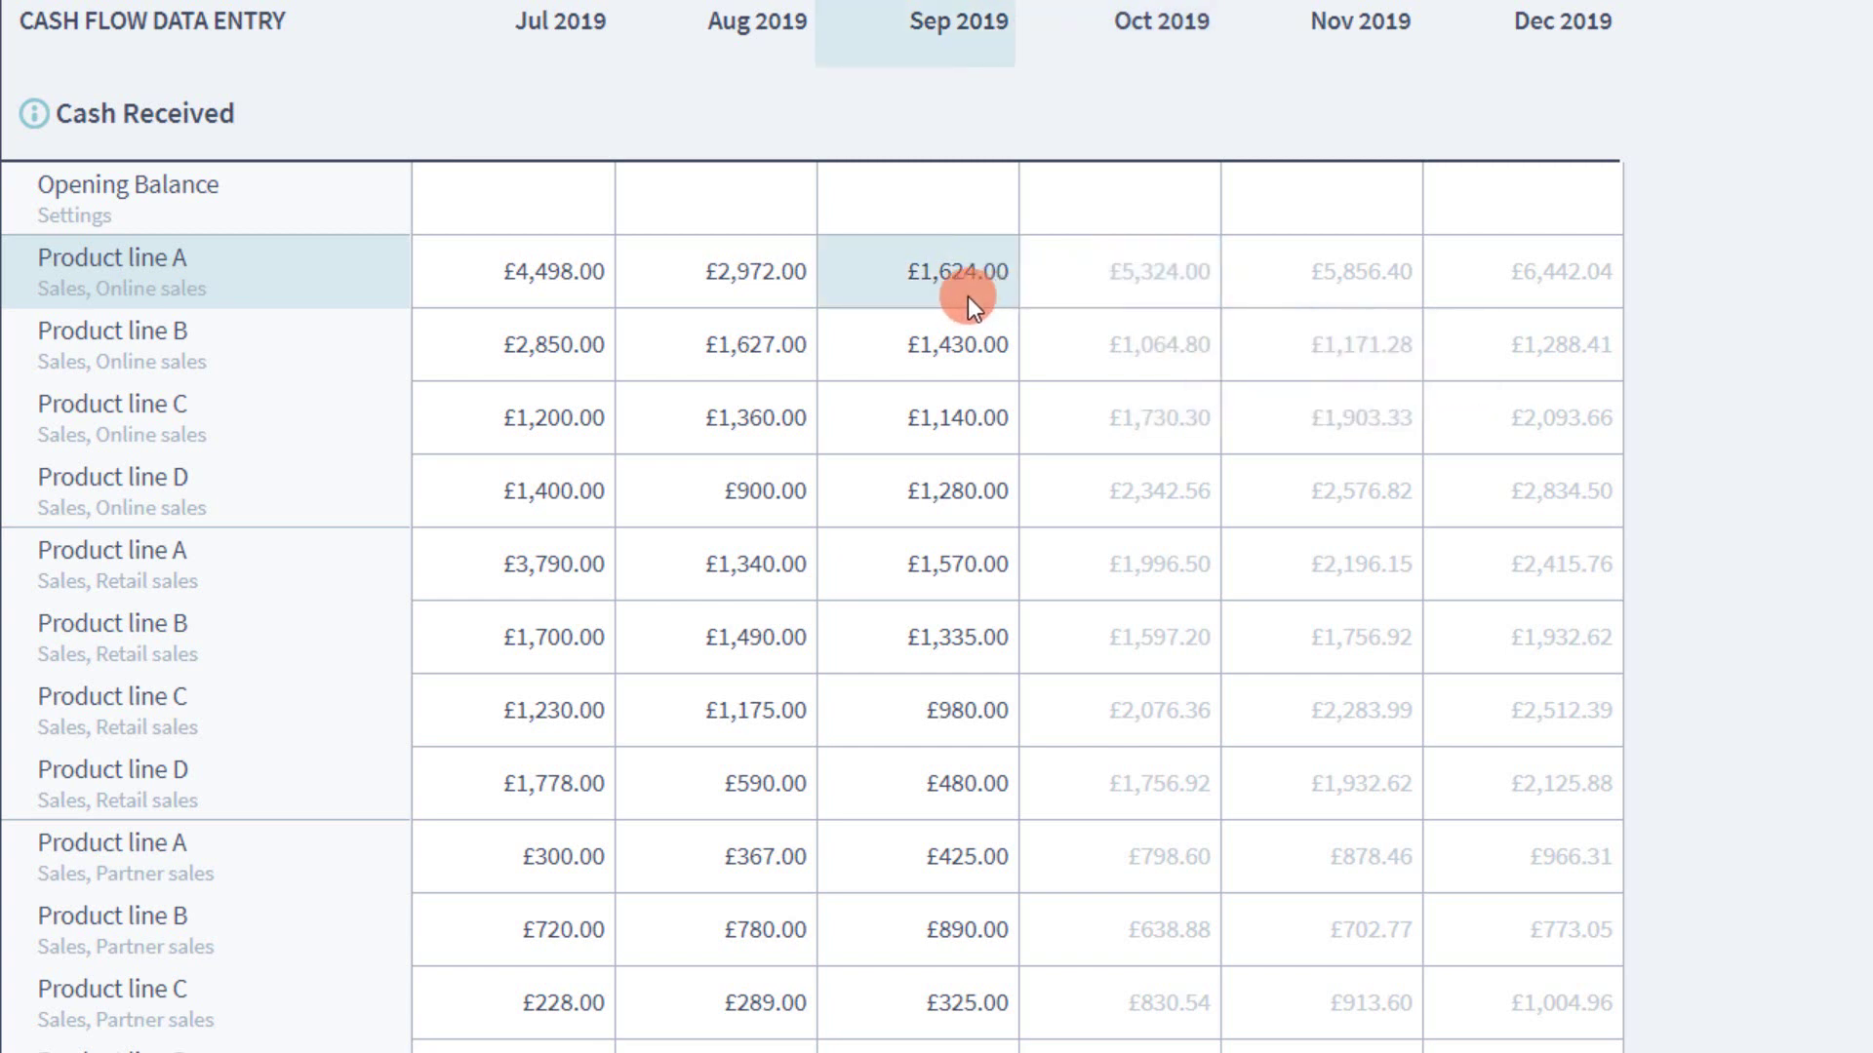
mouse_move(968, 296)
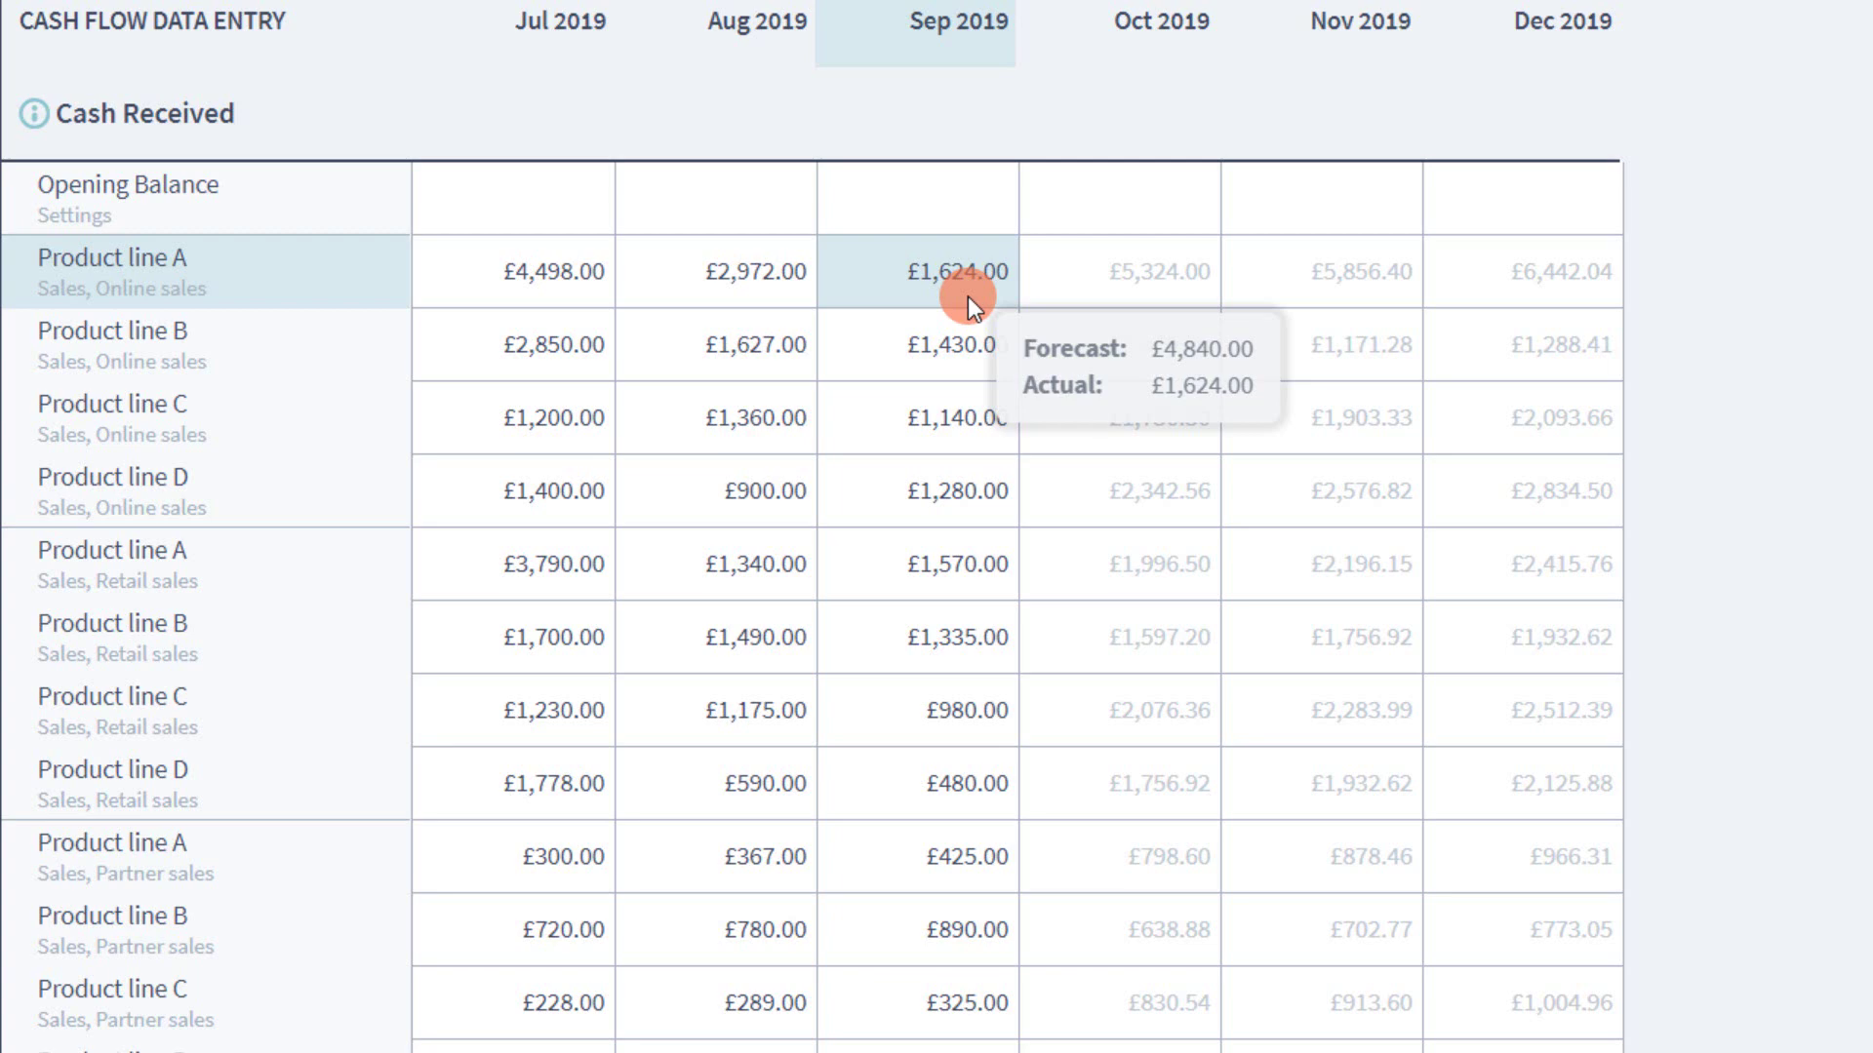
mouse_move(1079, 297)
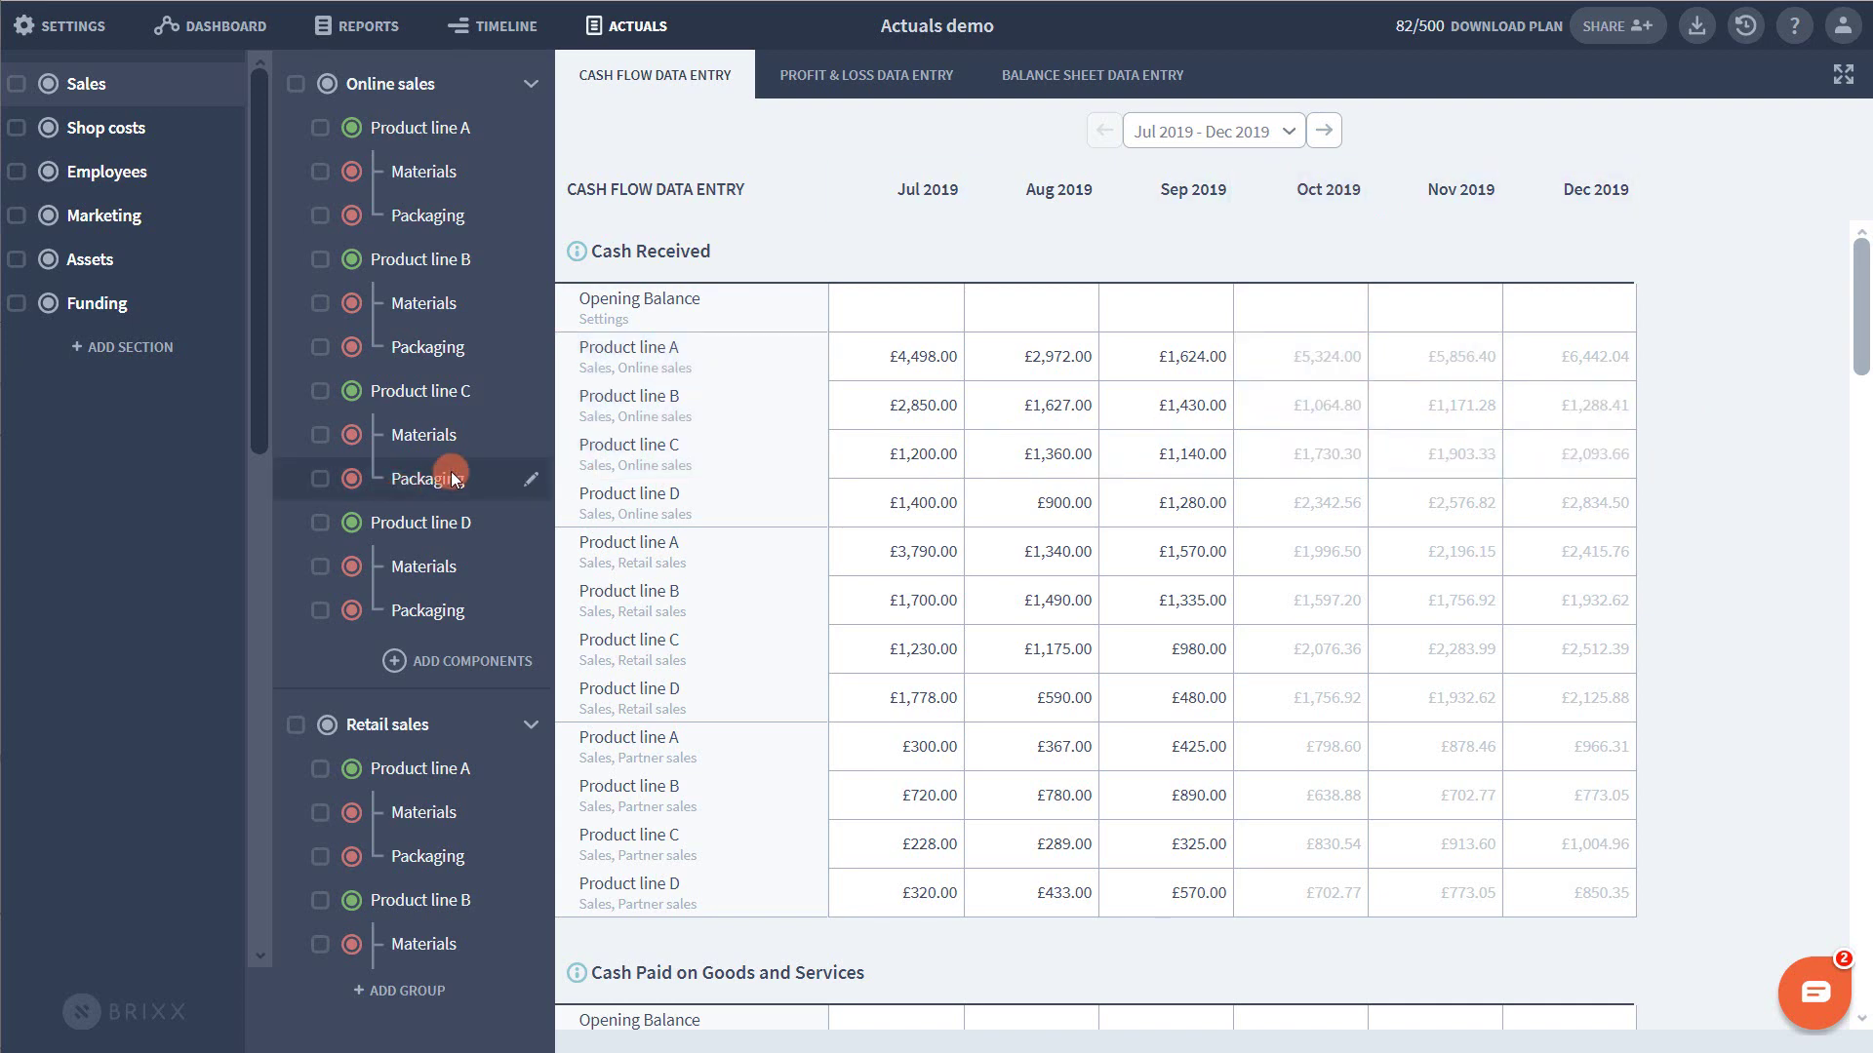
scroll(429, 478, down, 4)
scroll(450, 471, down, 4)
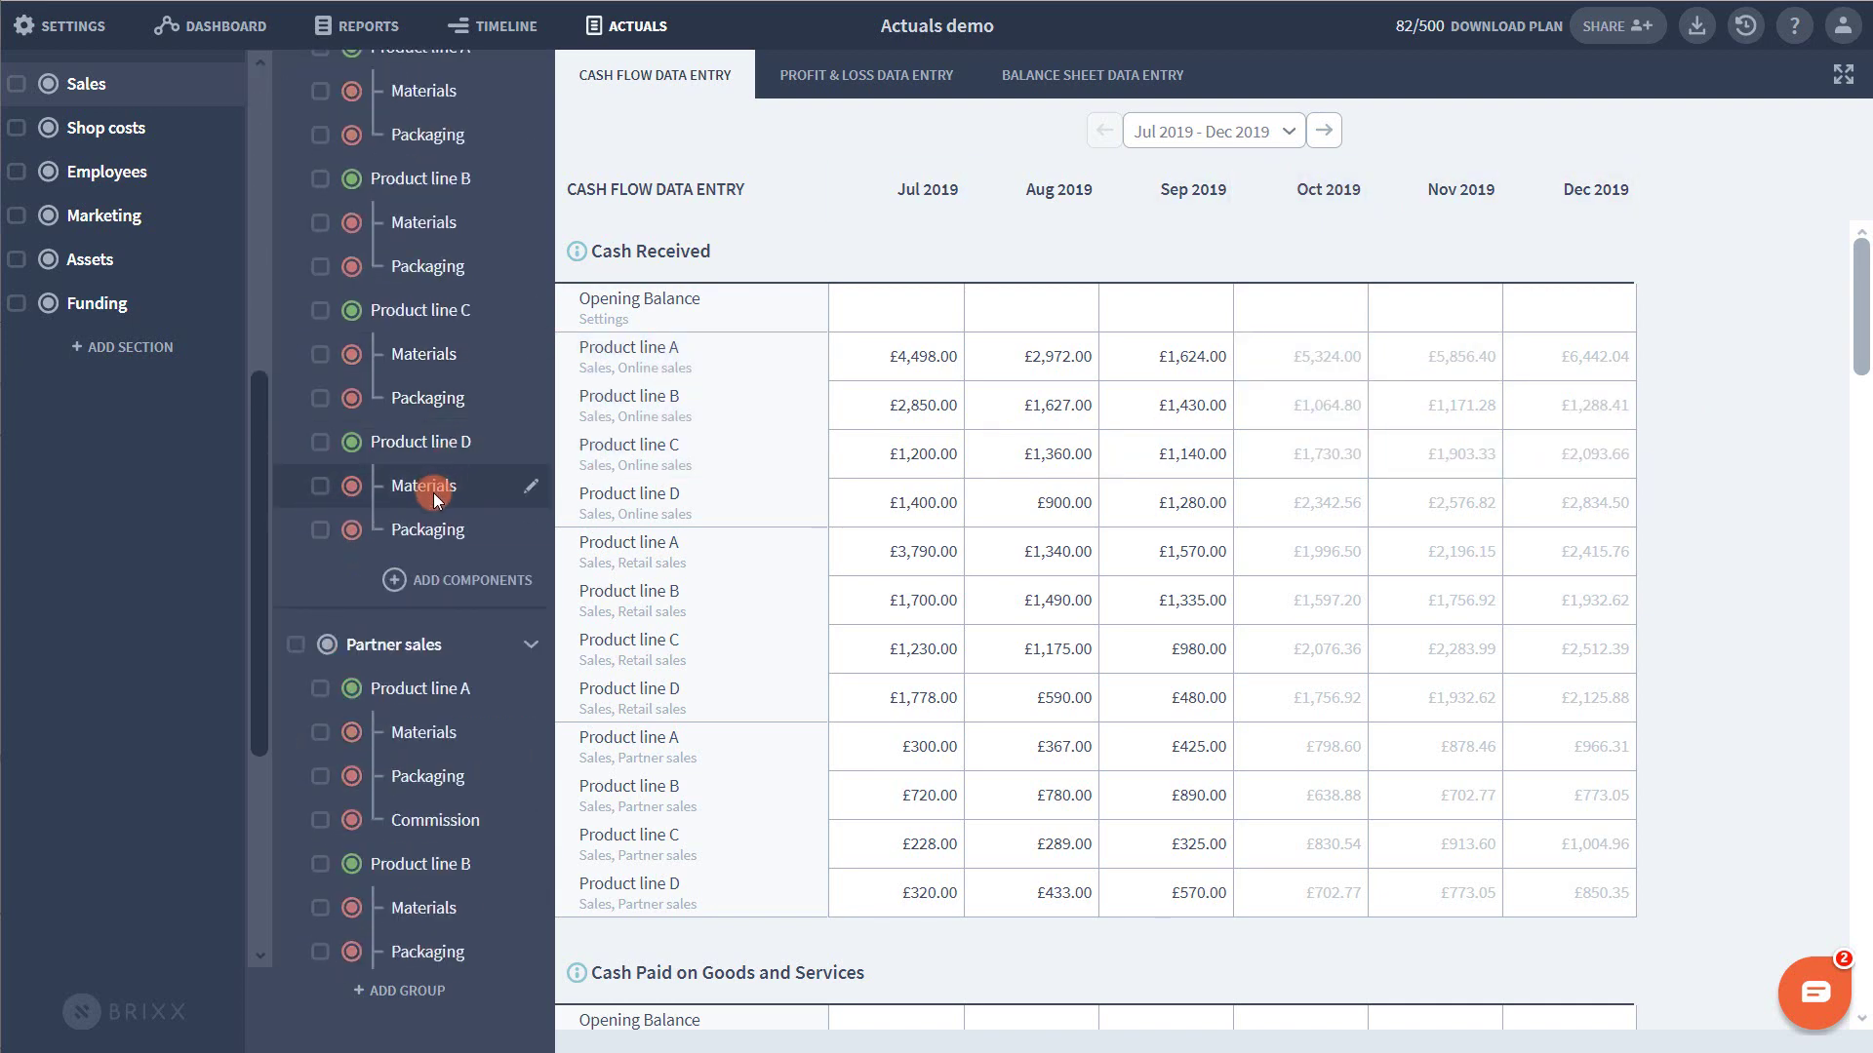
scroll(439, 495, up, 2)
drag(407, 793, 423, 130)
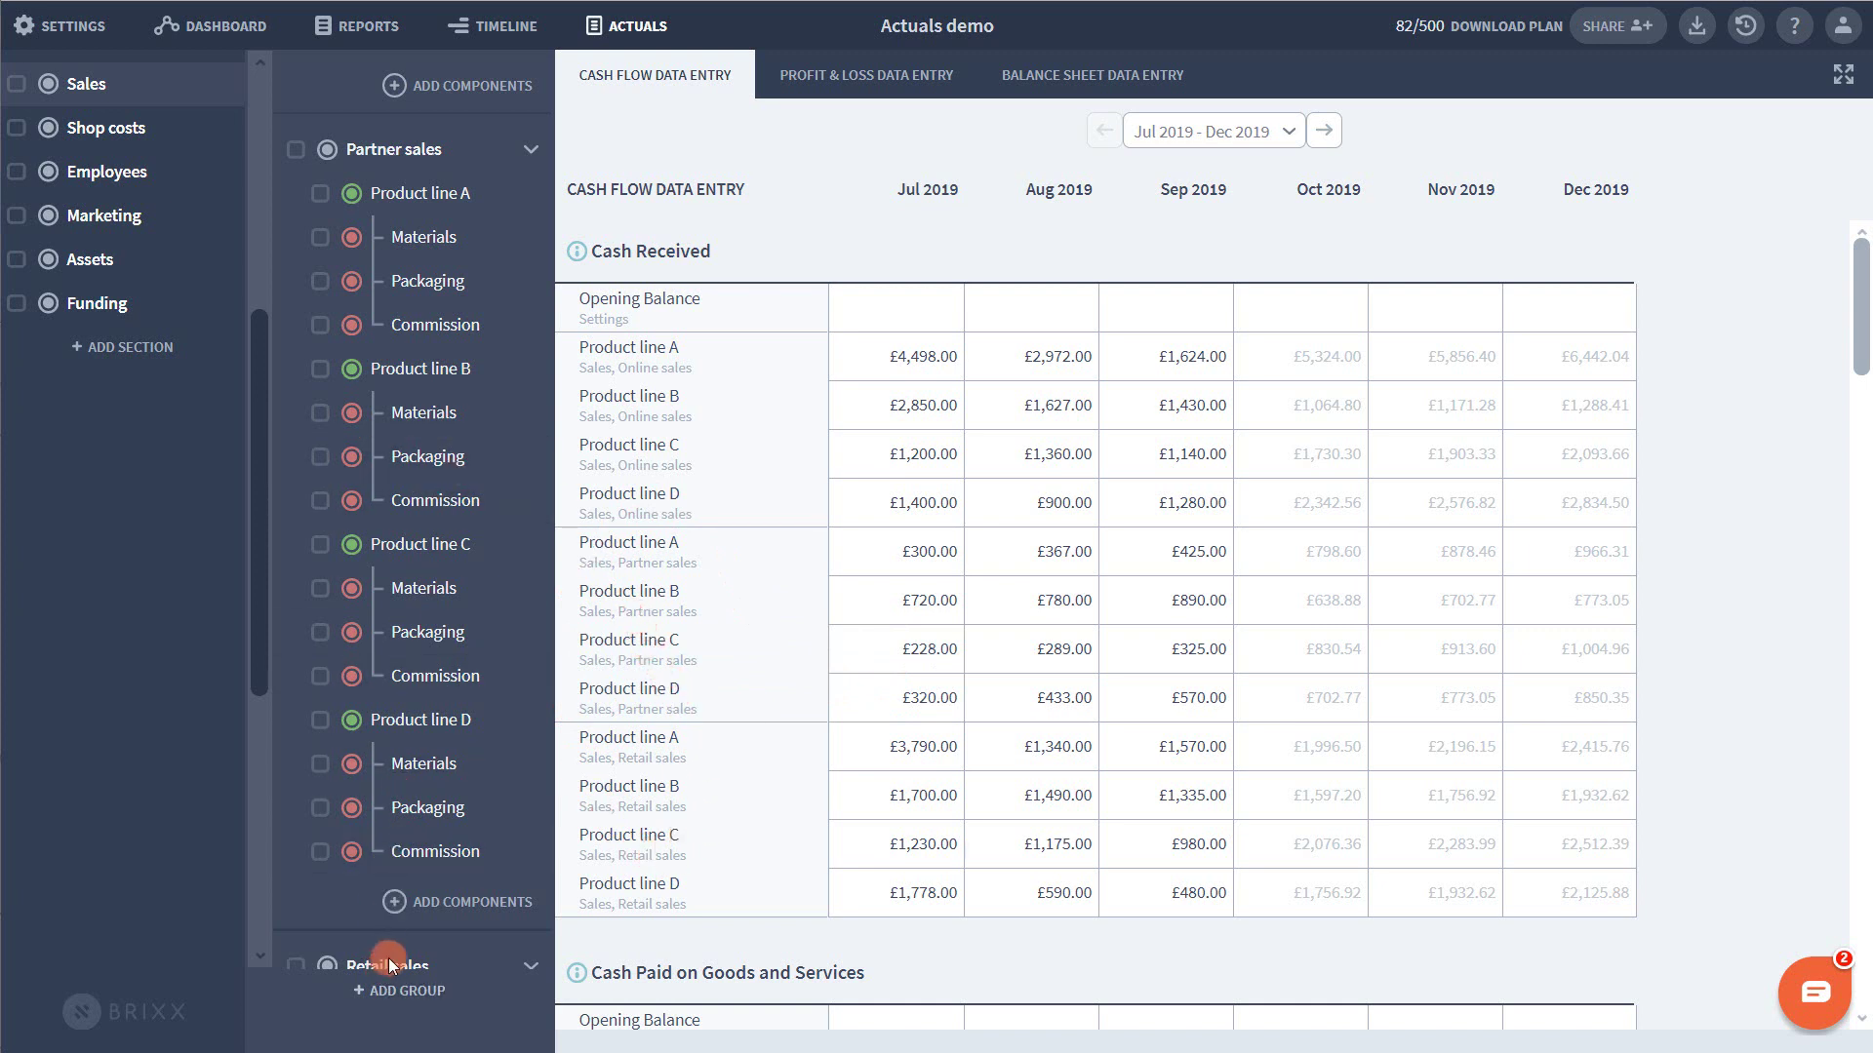
drag(388, 960, 391, 138)
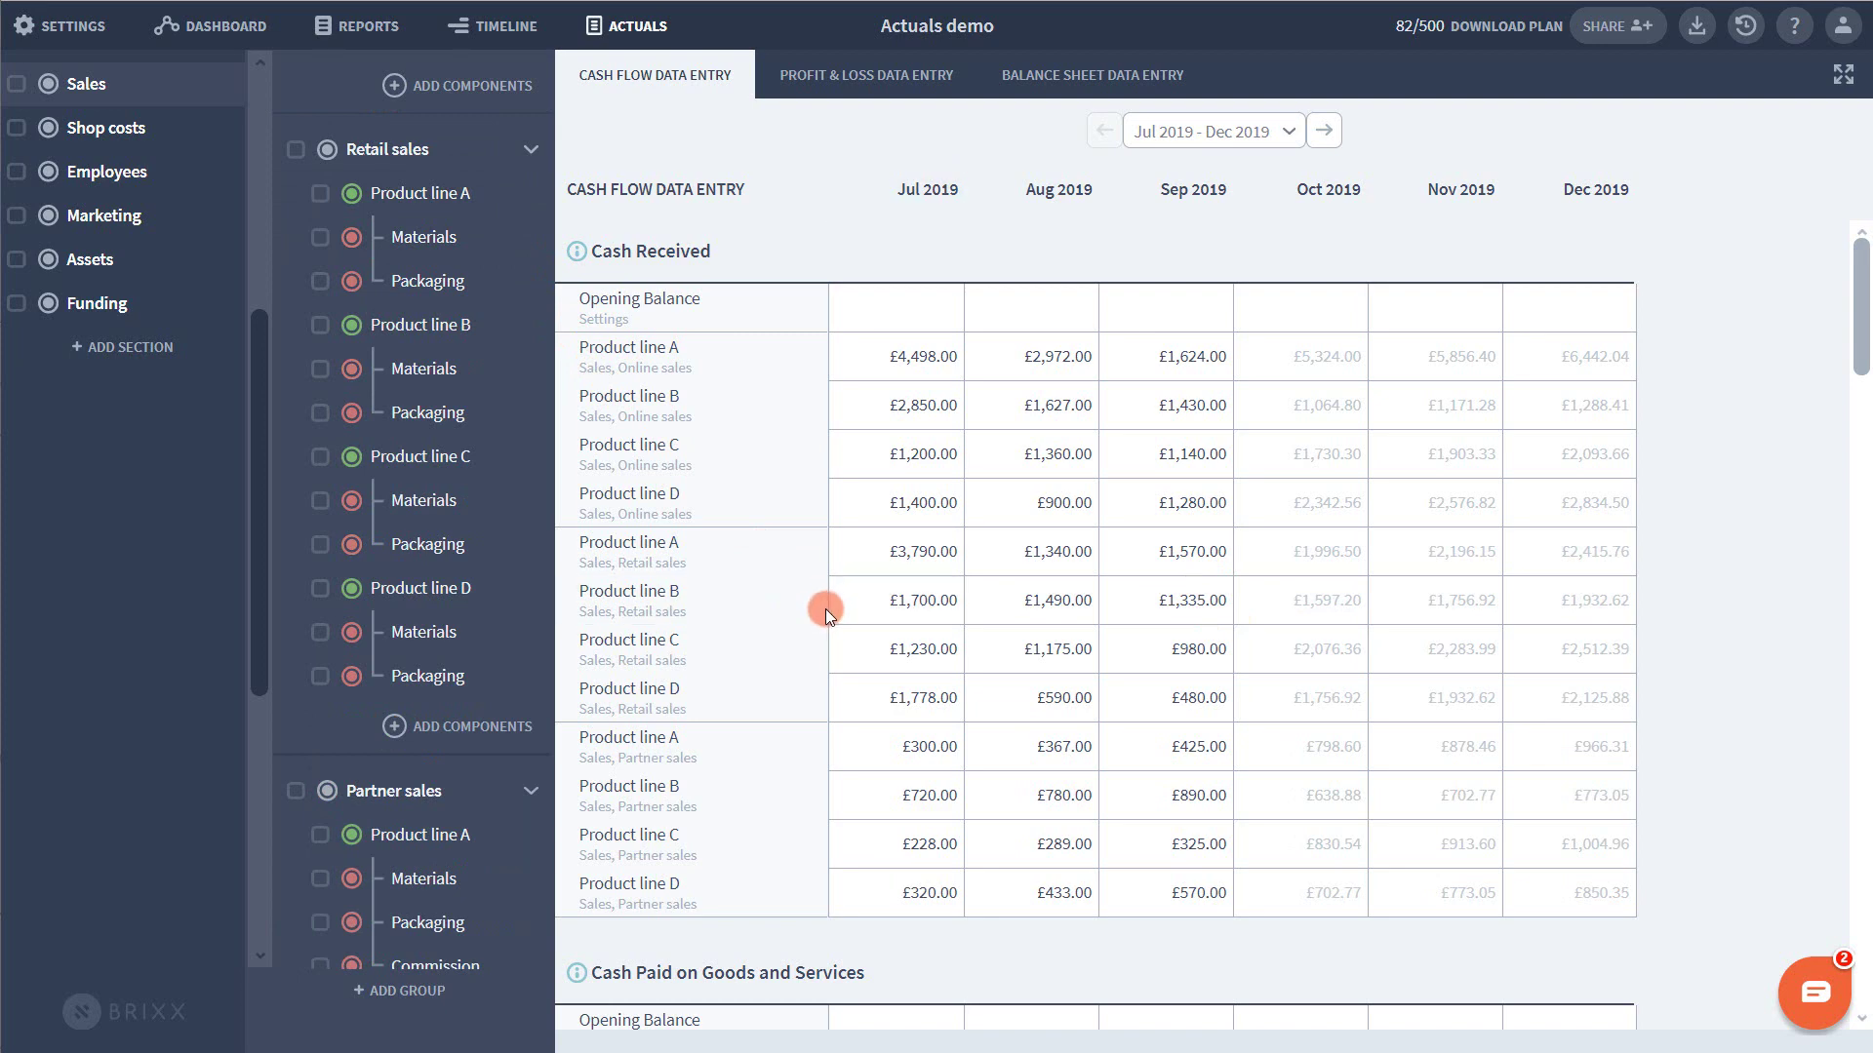
scroll(825, 636, down, 10)
scroll(825, 636, up, 5)
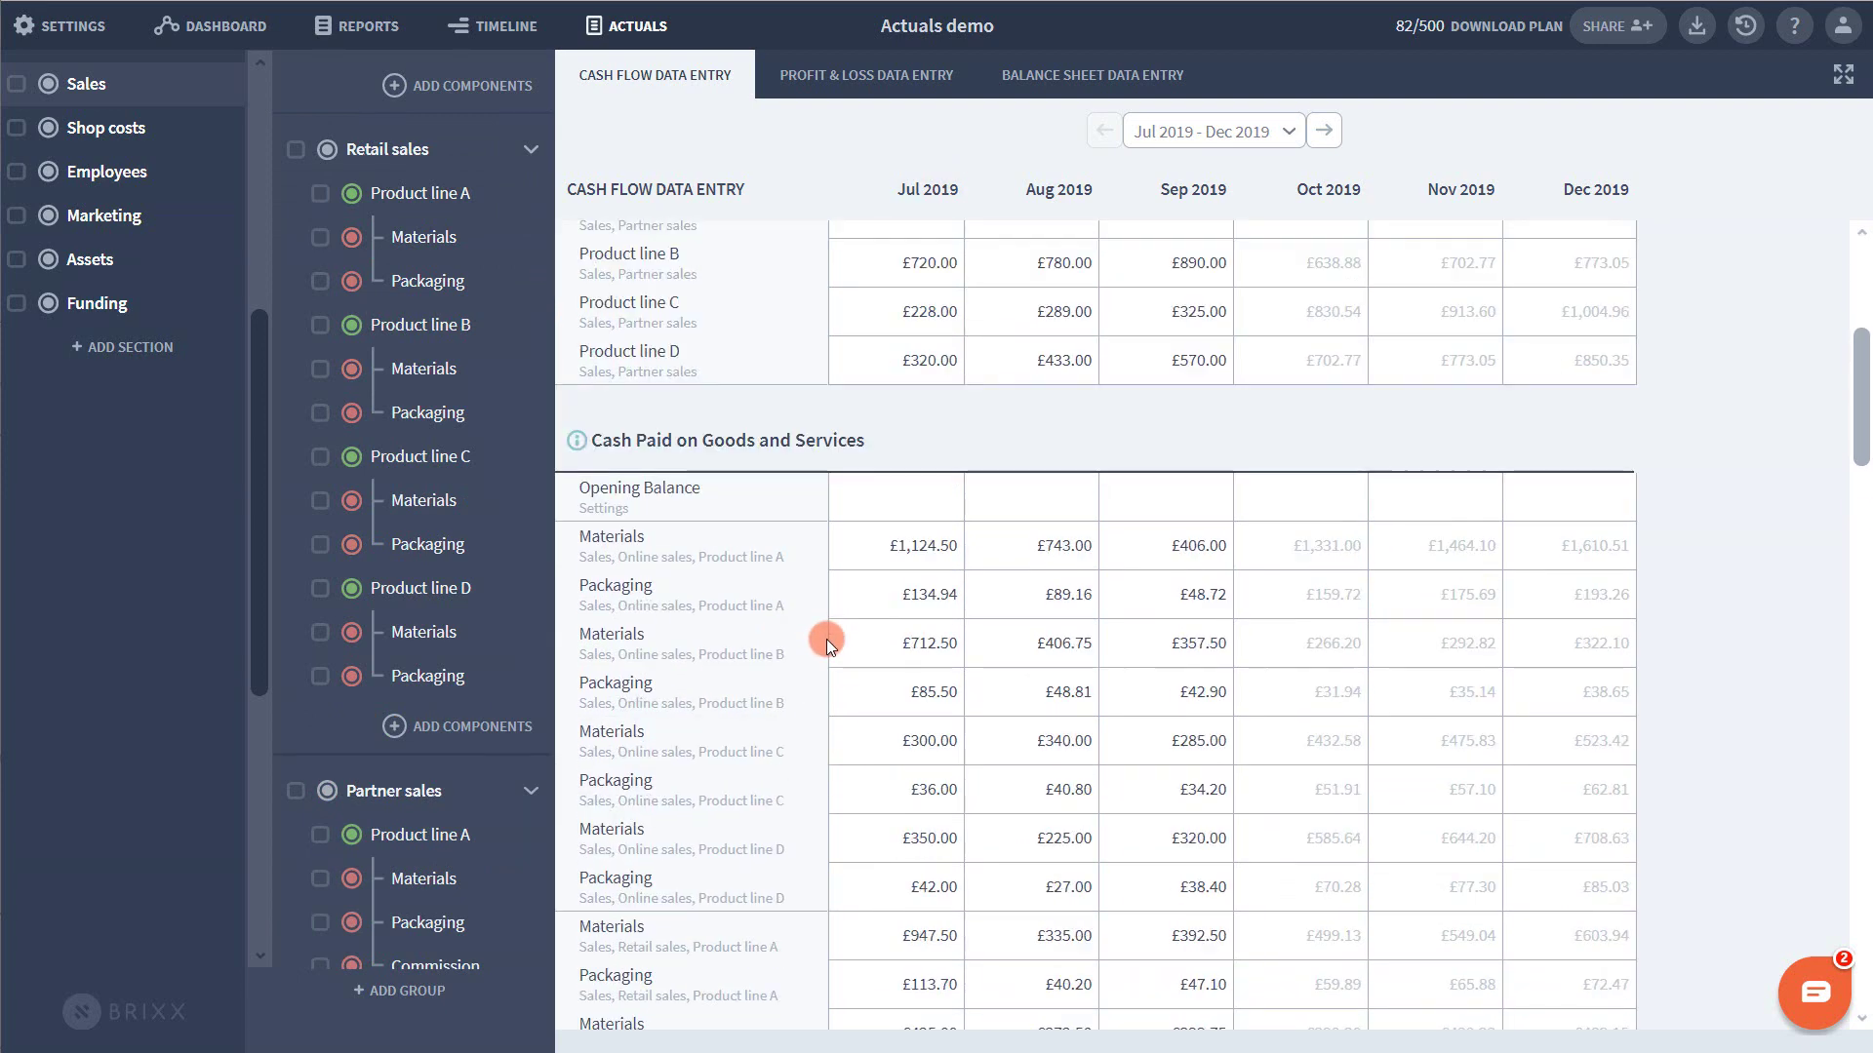
drag(601, 440, 880, 446)
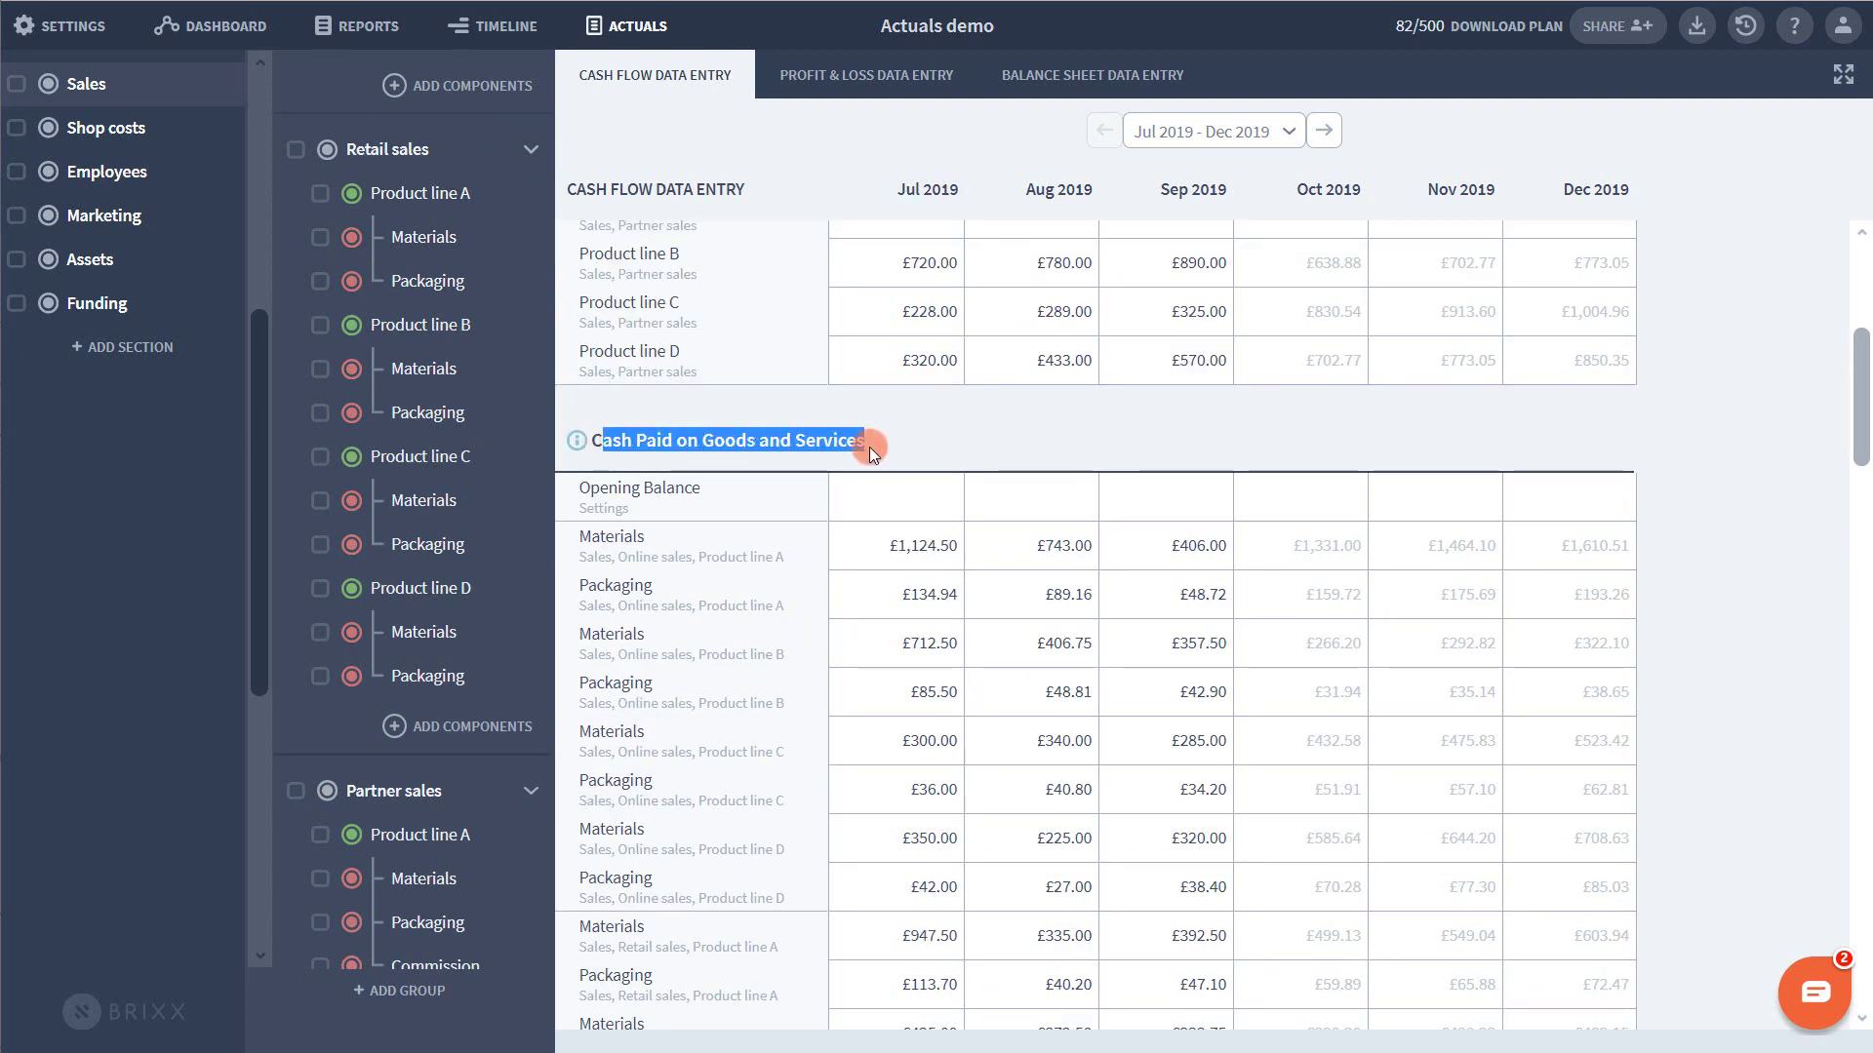
click(869, 447)
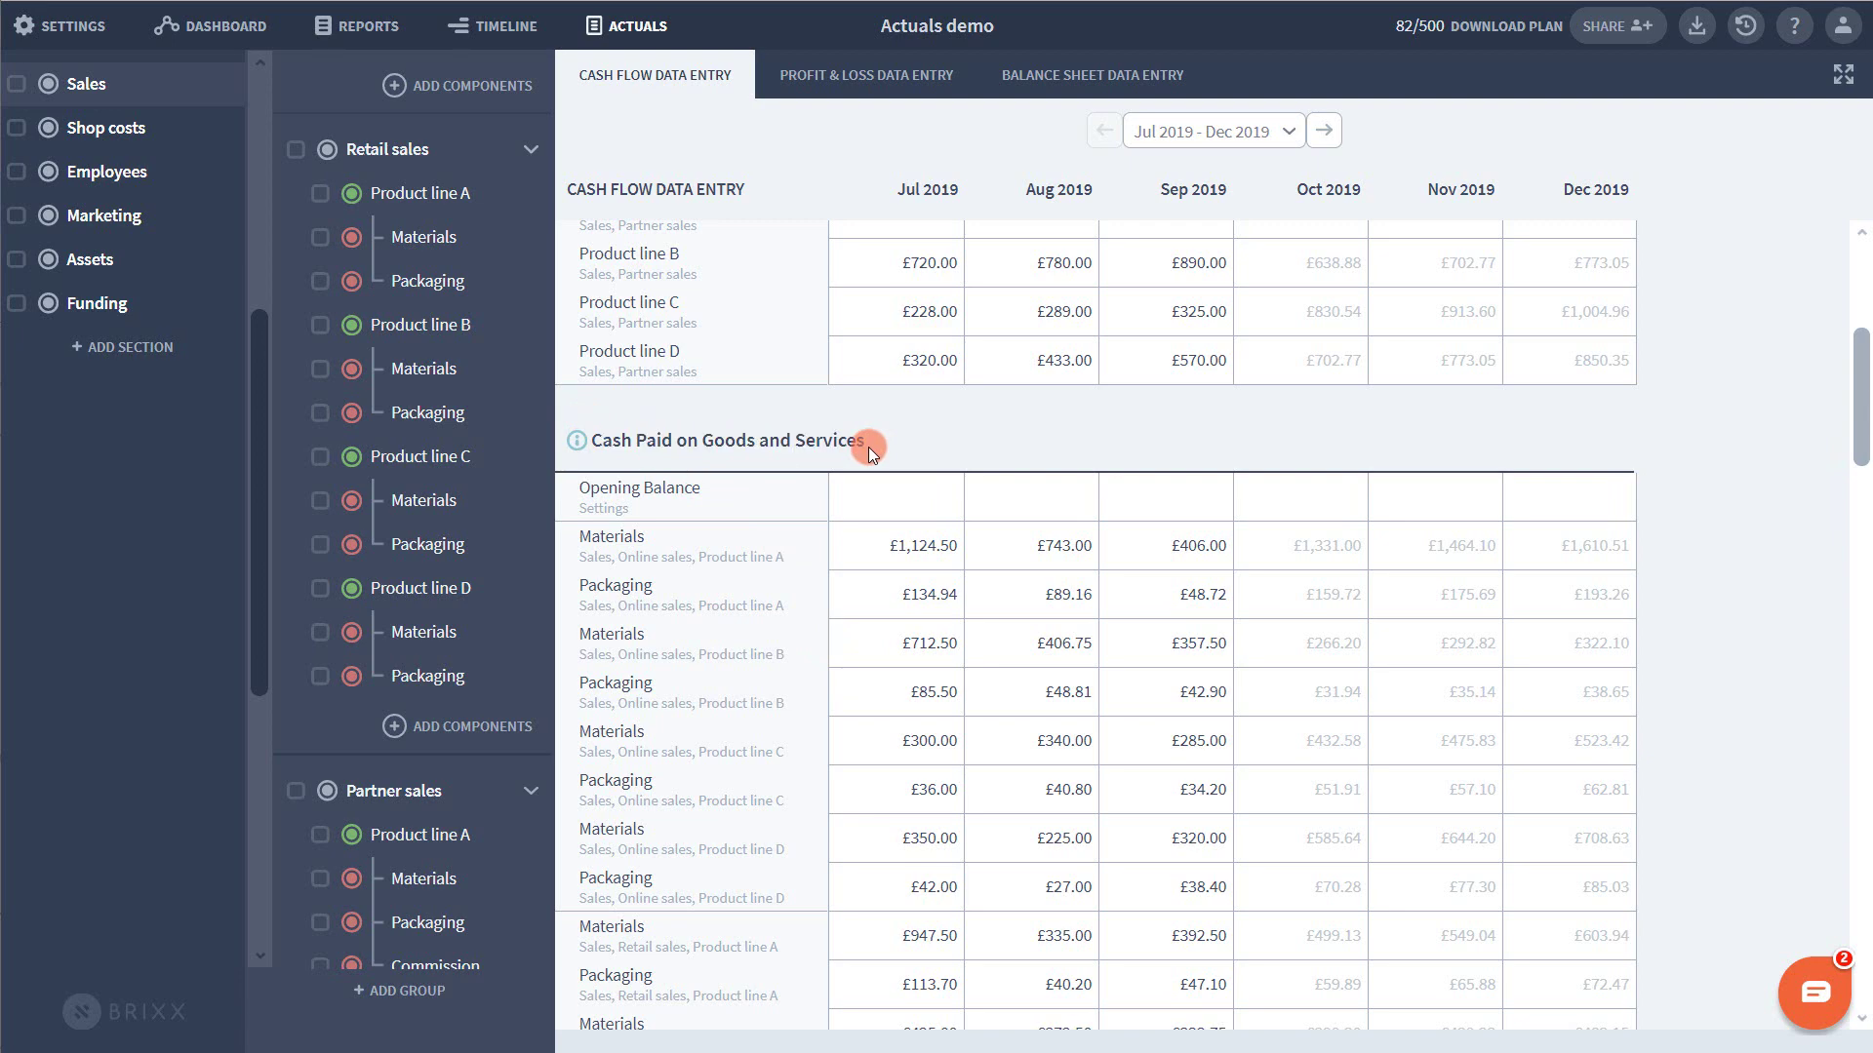
scroll(872, 578, down, 2)
scroll(868, 577, down, 13)
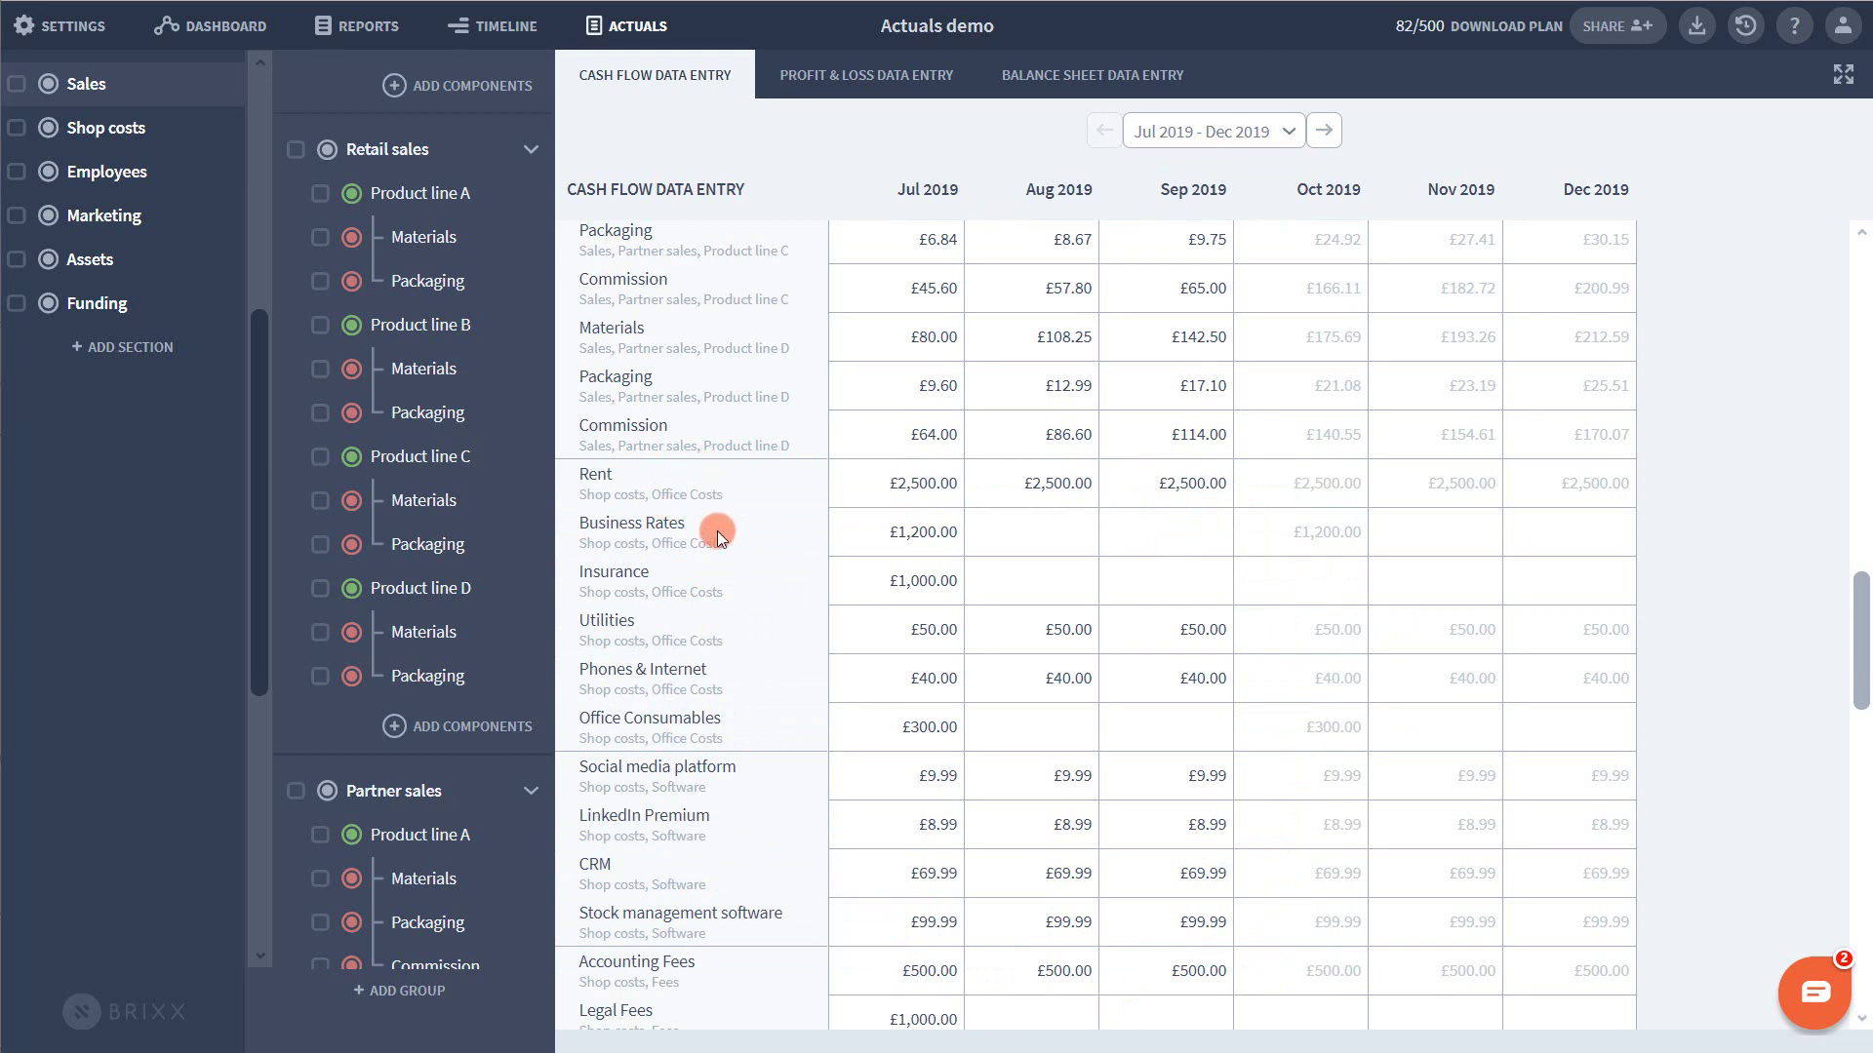
scroll(722, 535, down, 2)
scroll(723, 535, down, 2)
scroll(724, 535, up, 2)
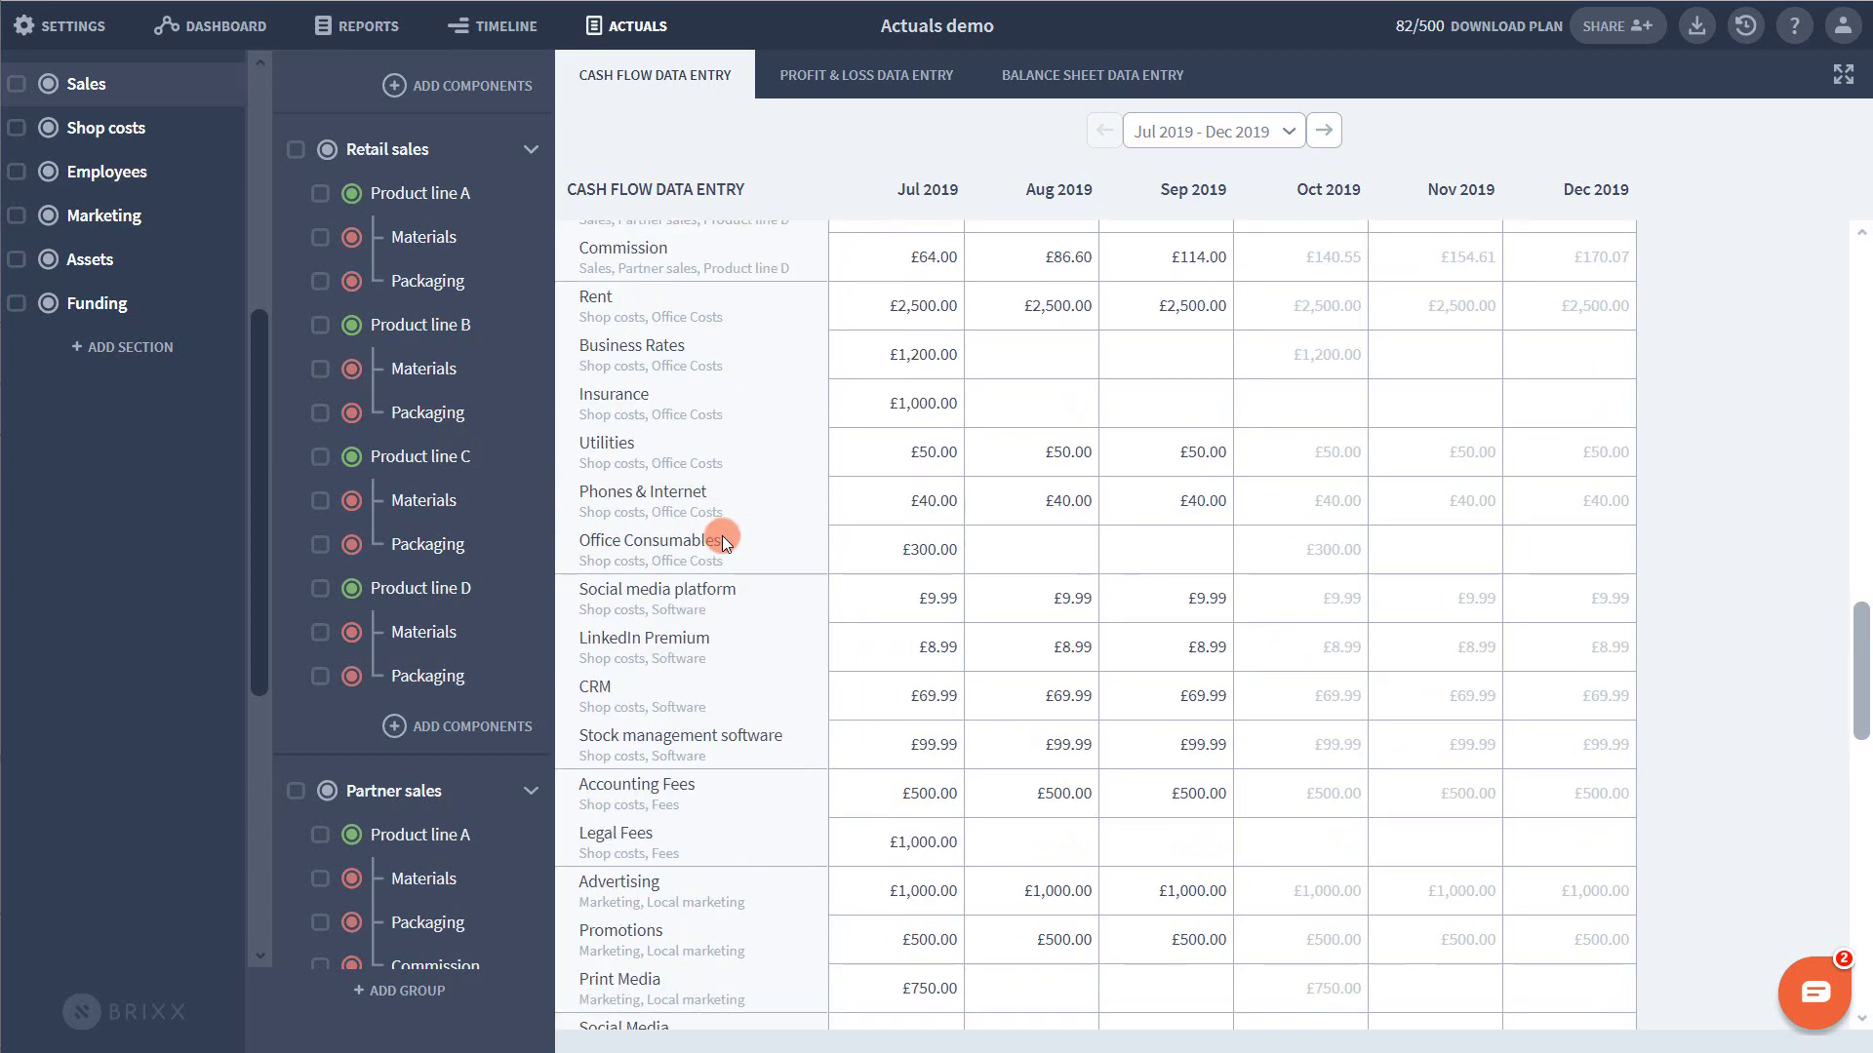
- Enter the October 2019 Rent actual at its £2,500.00 forecast
double_click(589, 296)
click(636, 310)
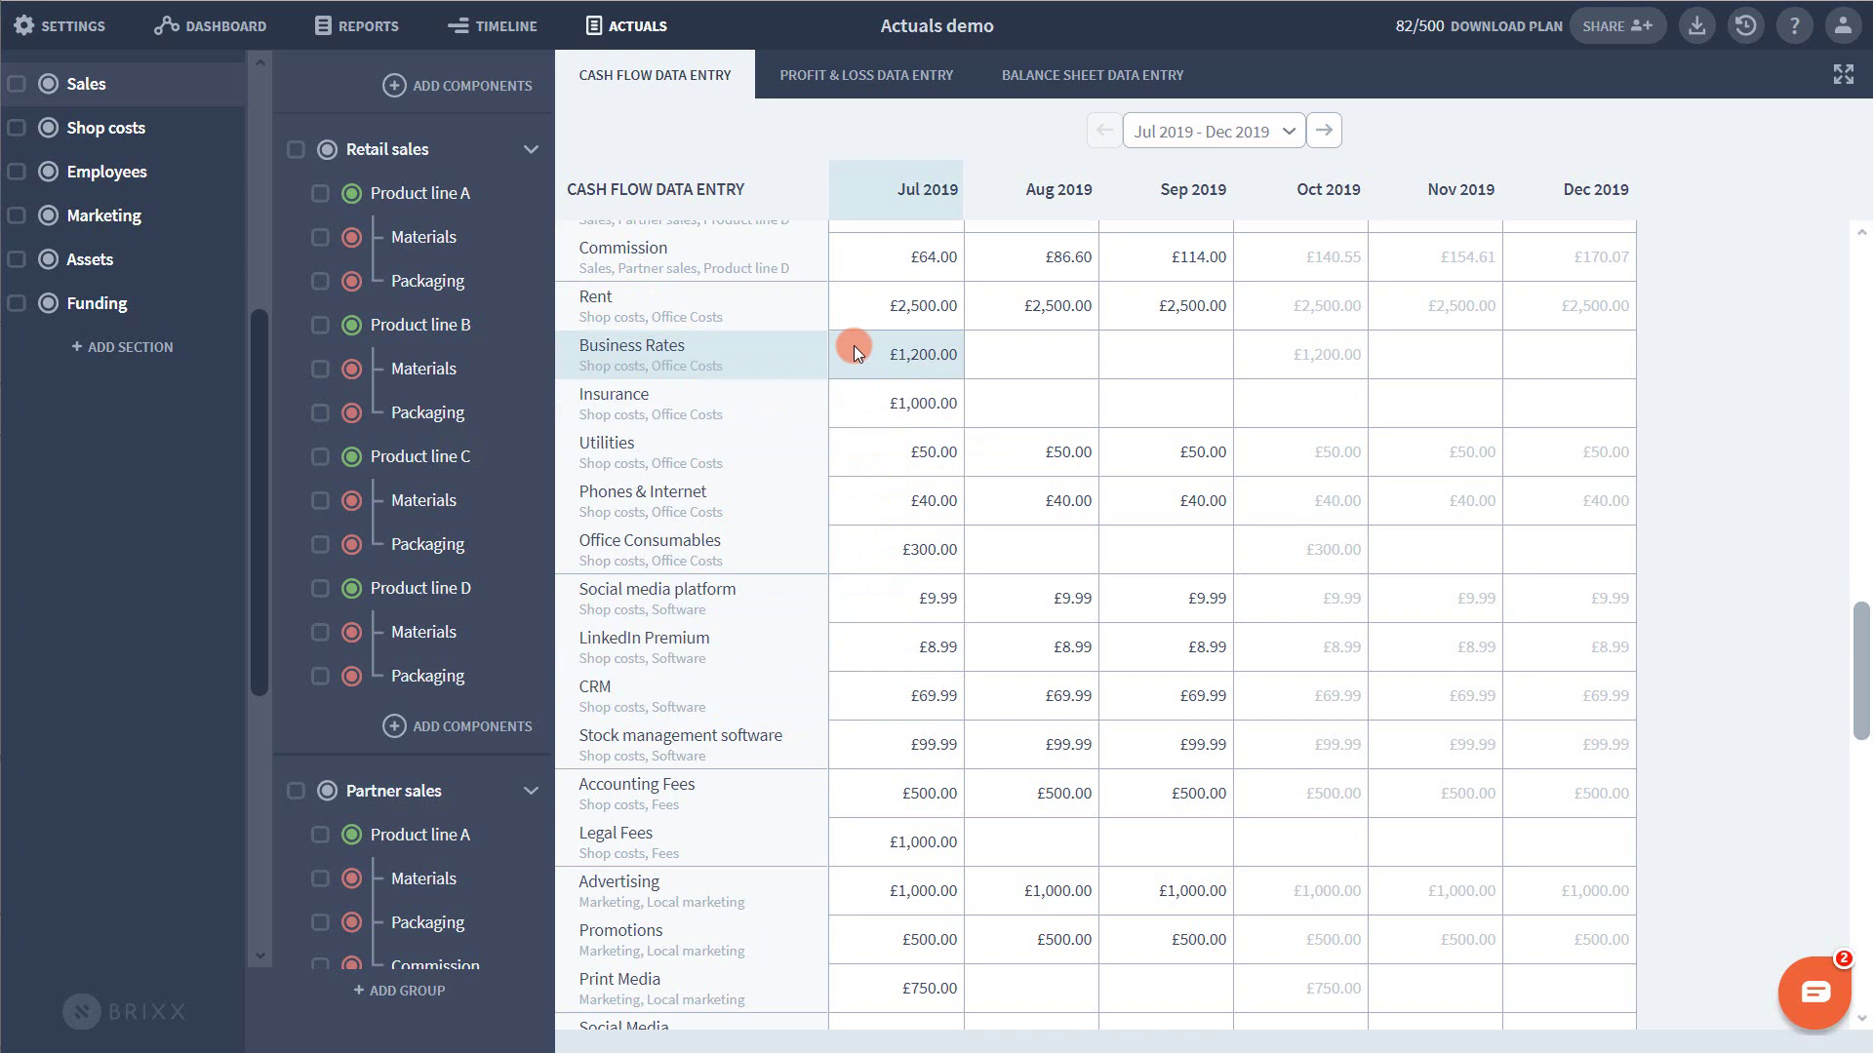
mouse_move(854, 351)
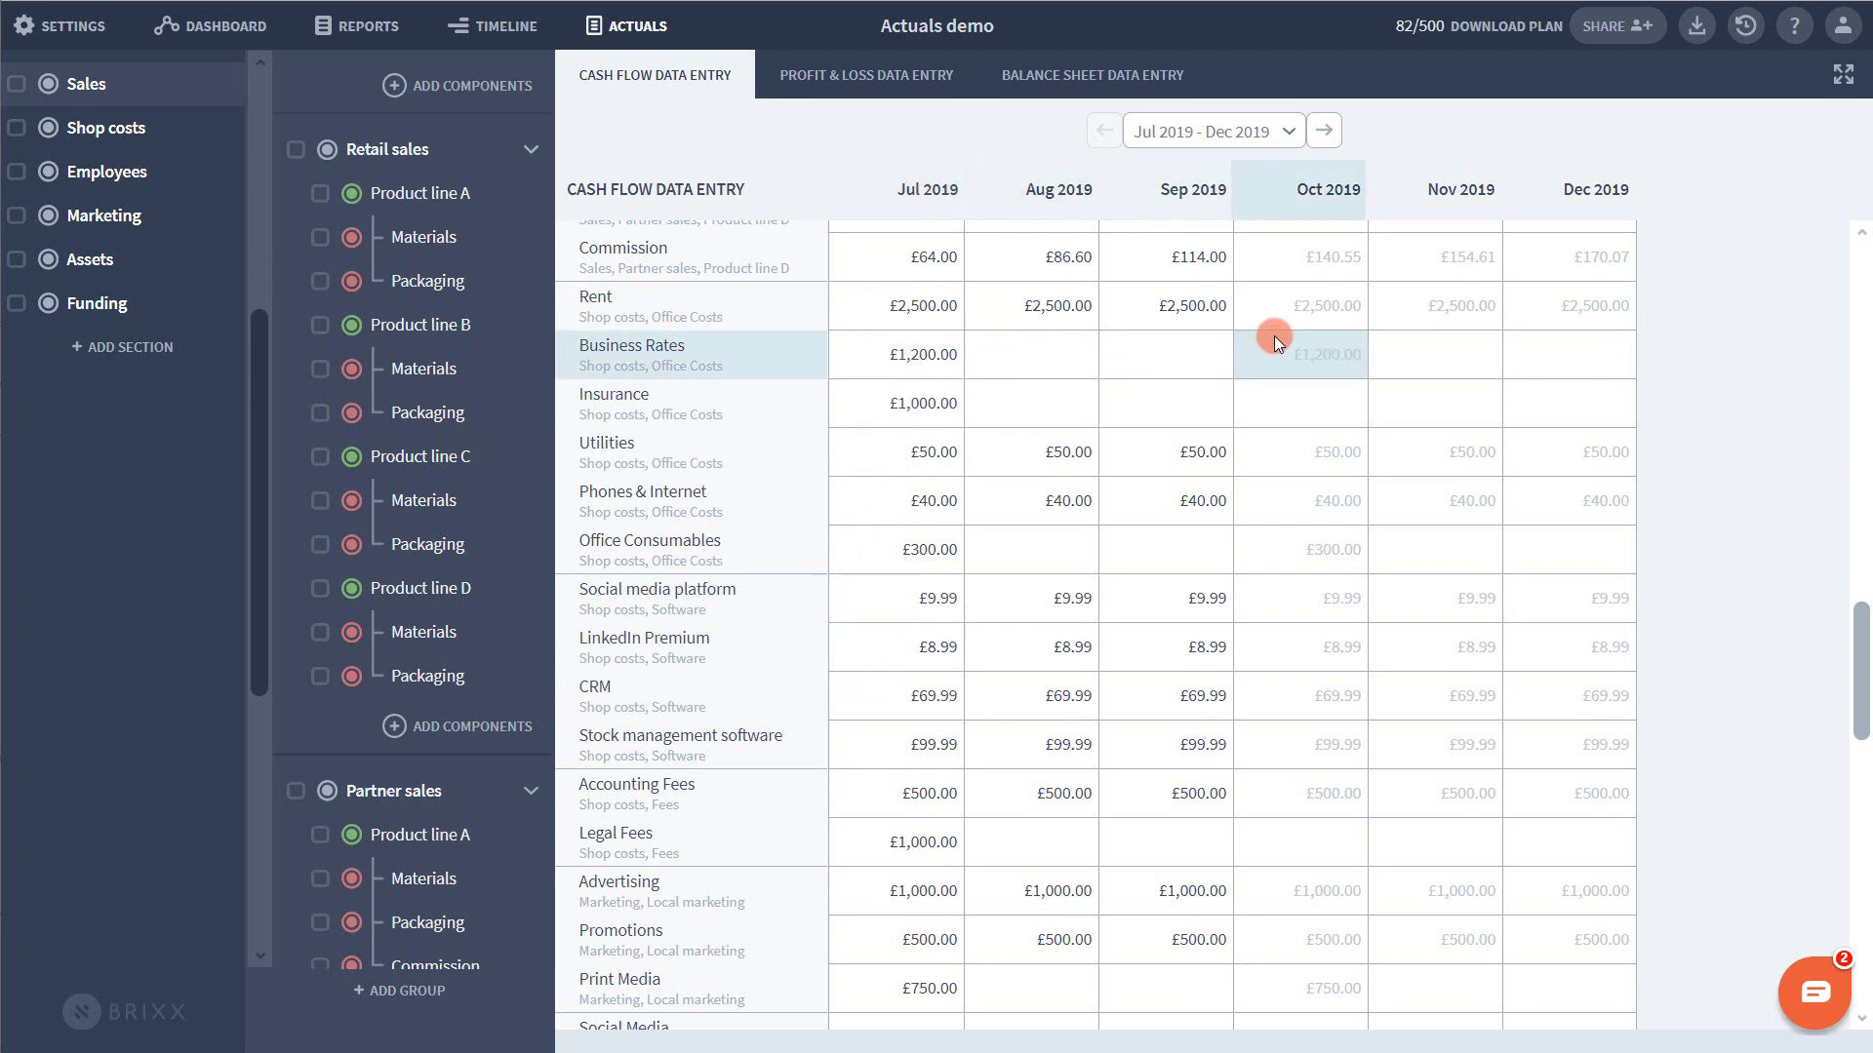
mouse_move(1281, 371)
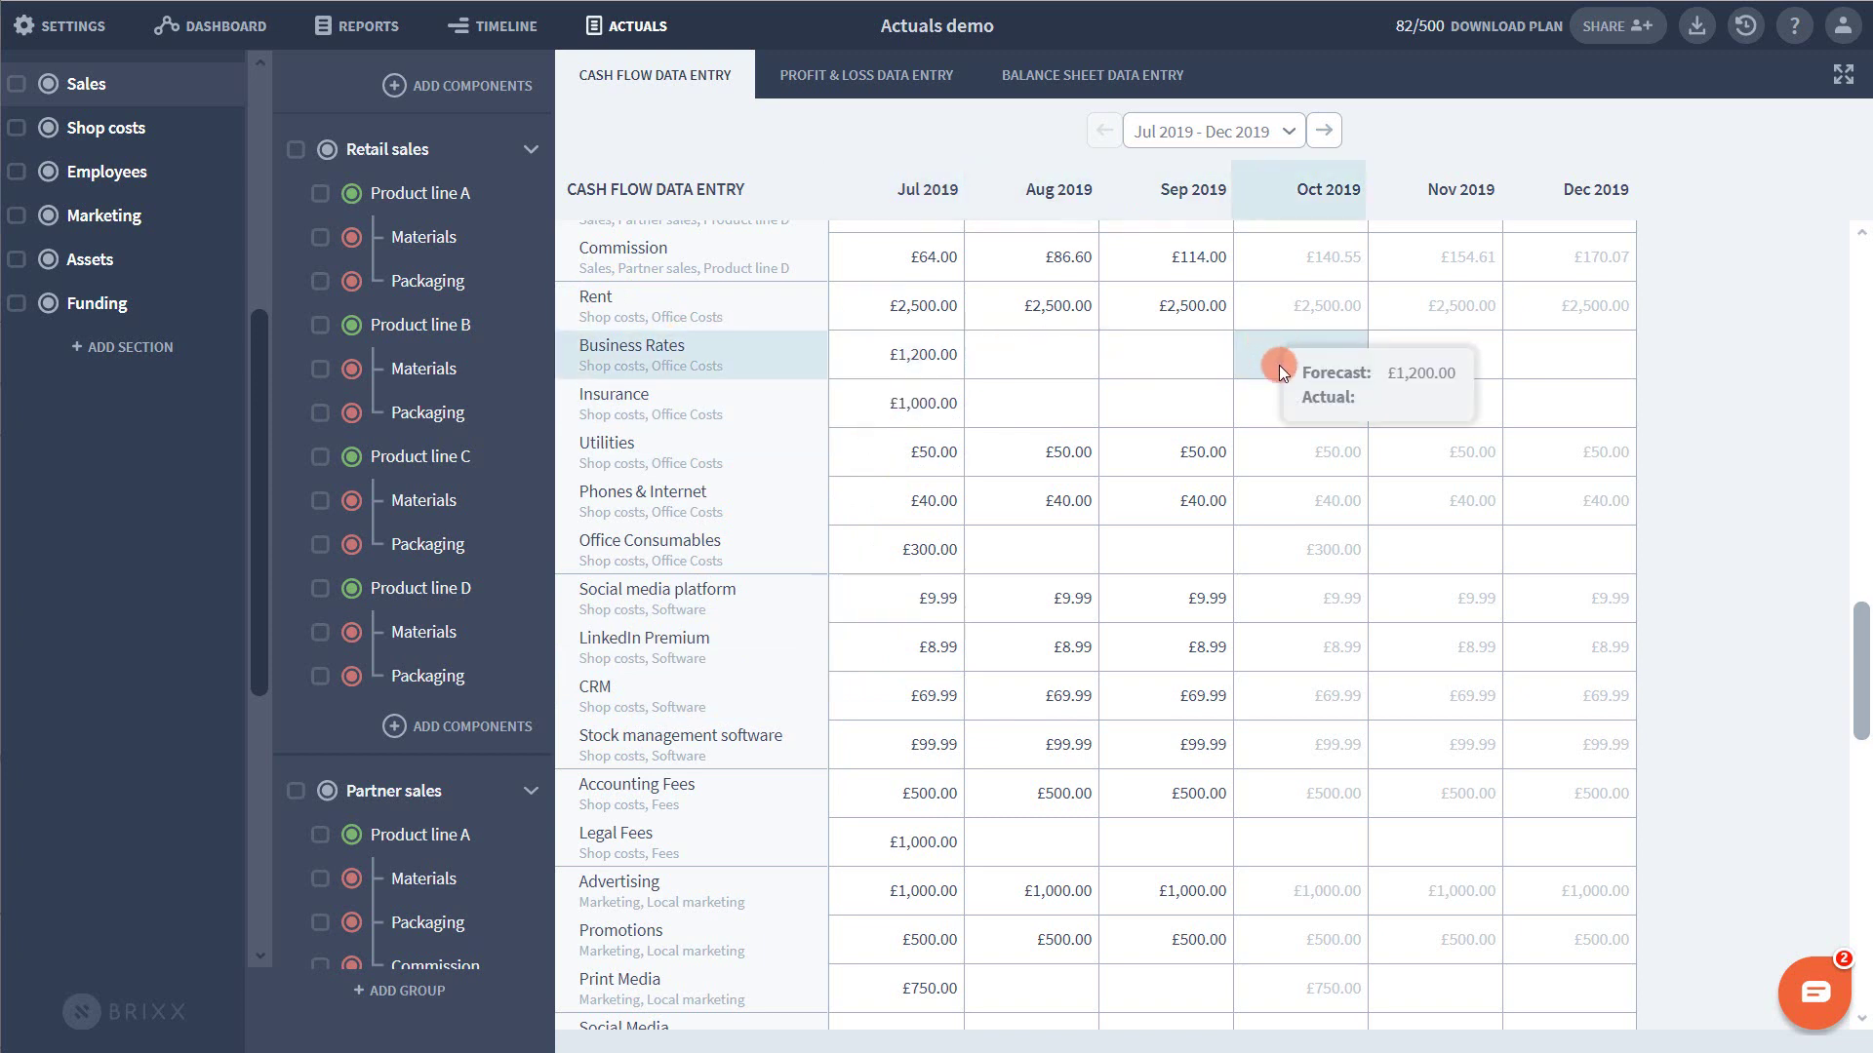
click(1262, 303)
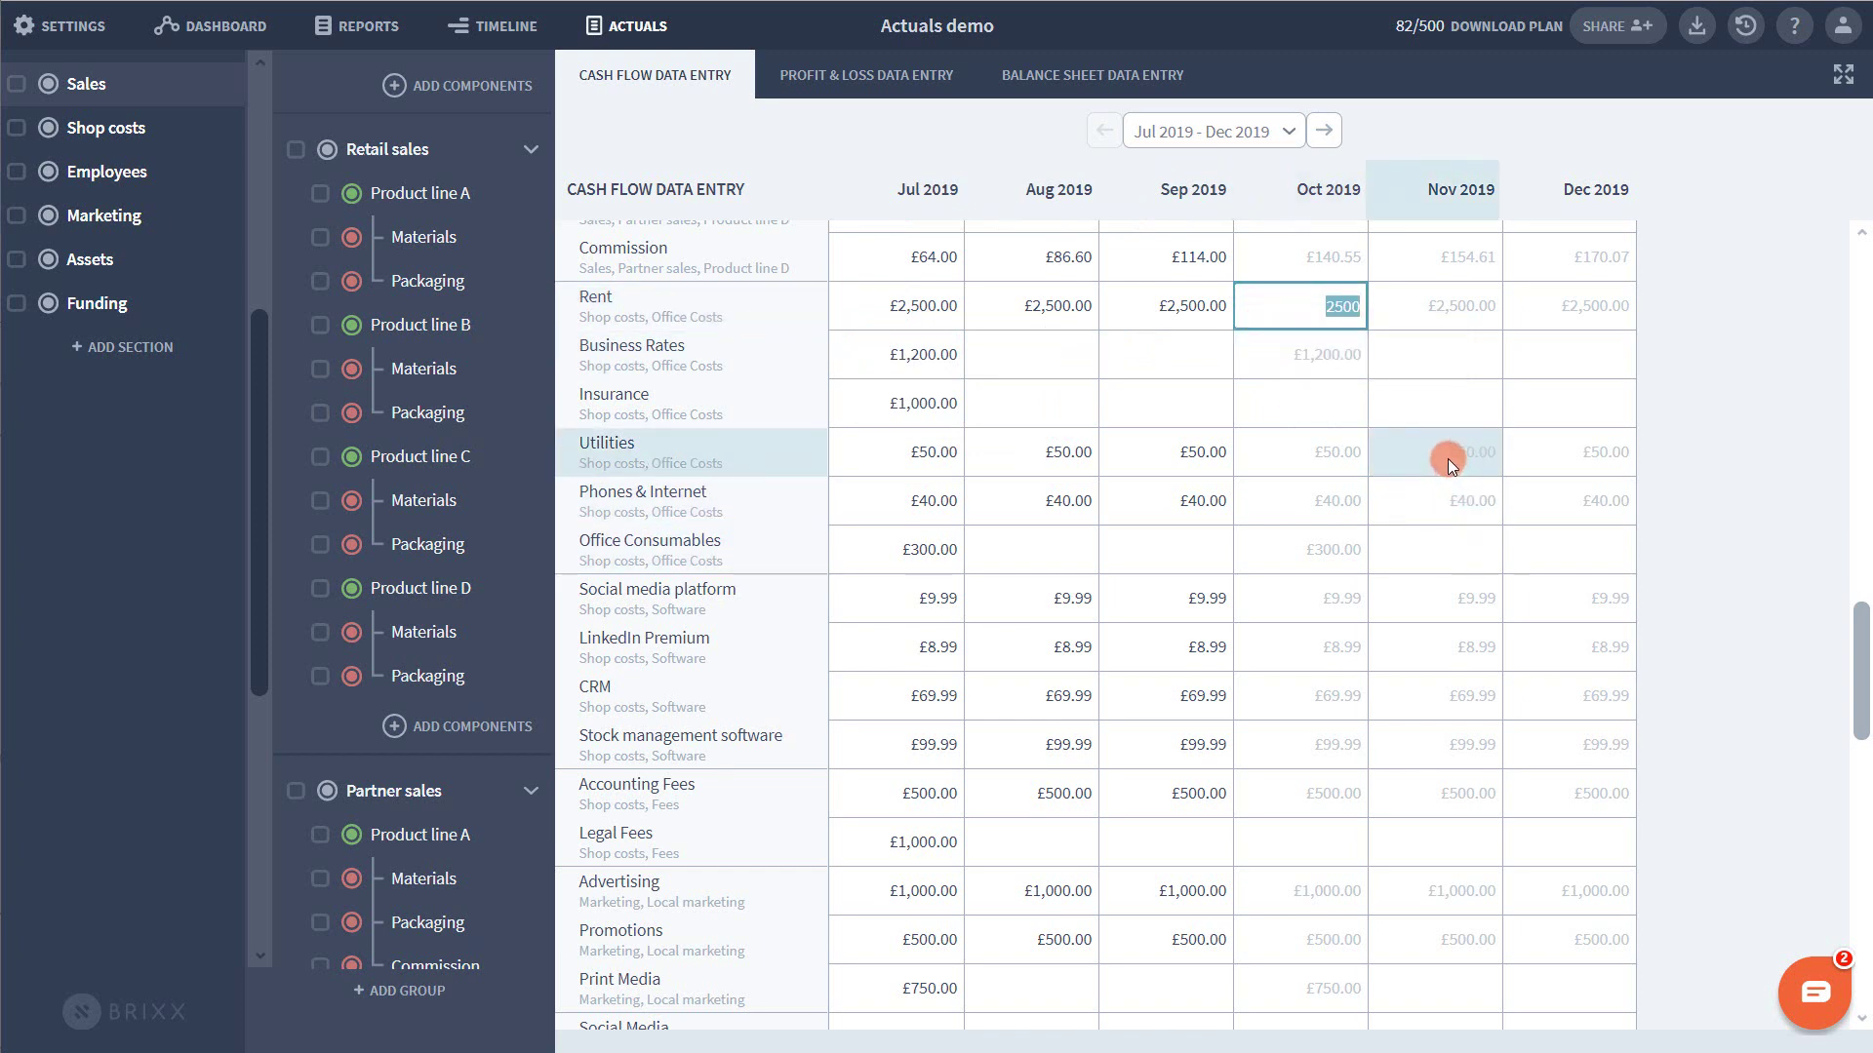
mouse_move(1448, 459)
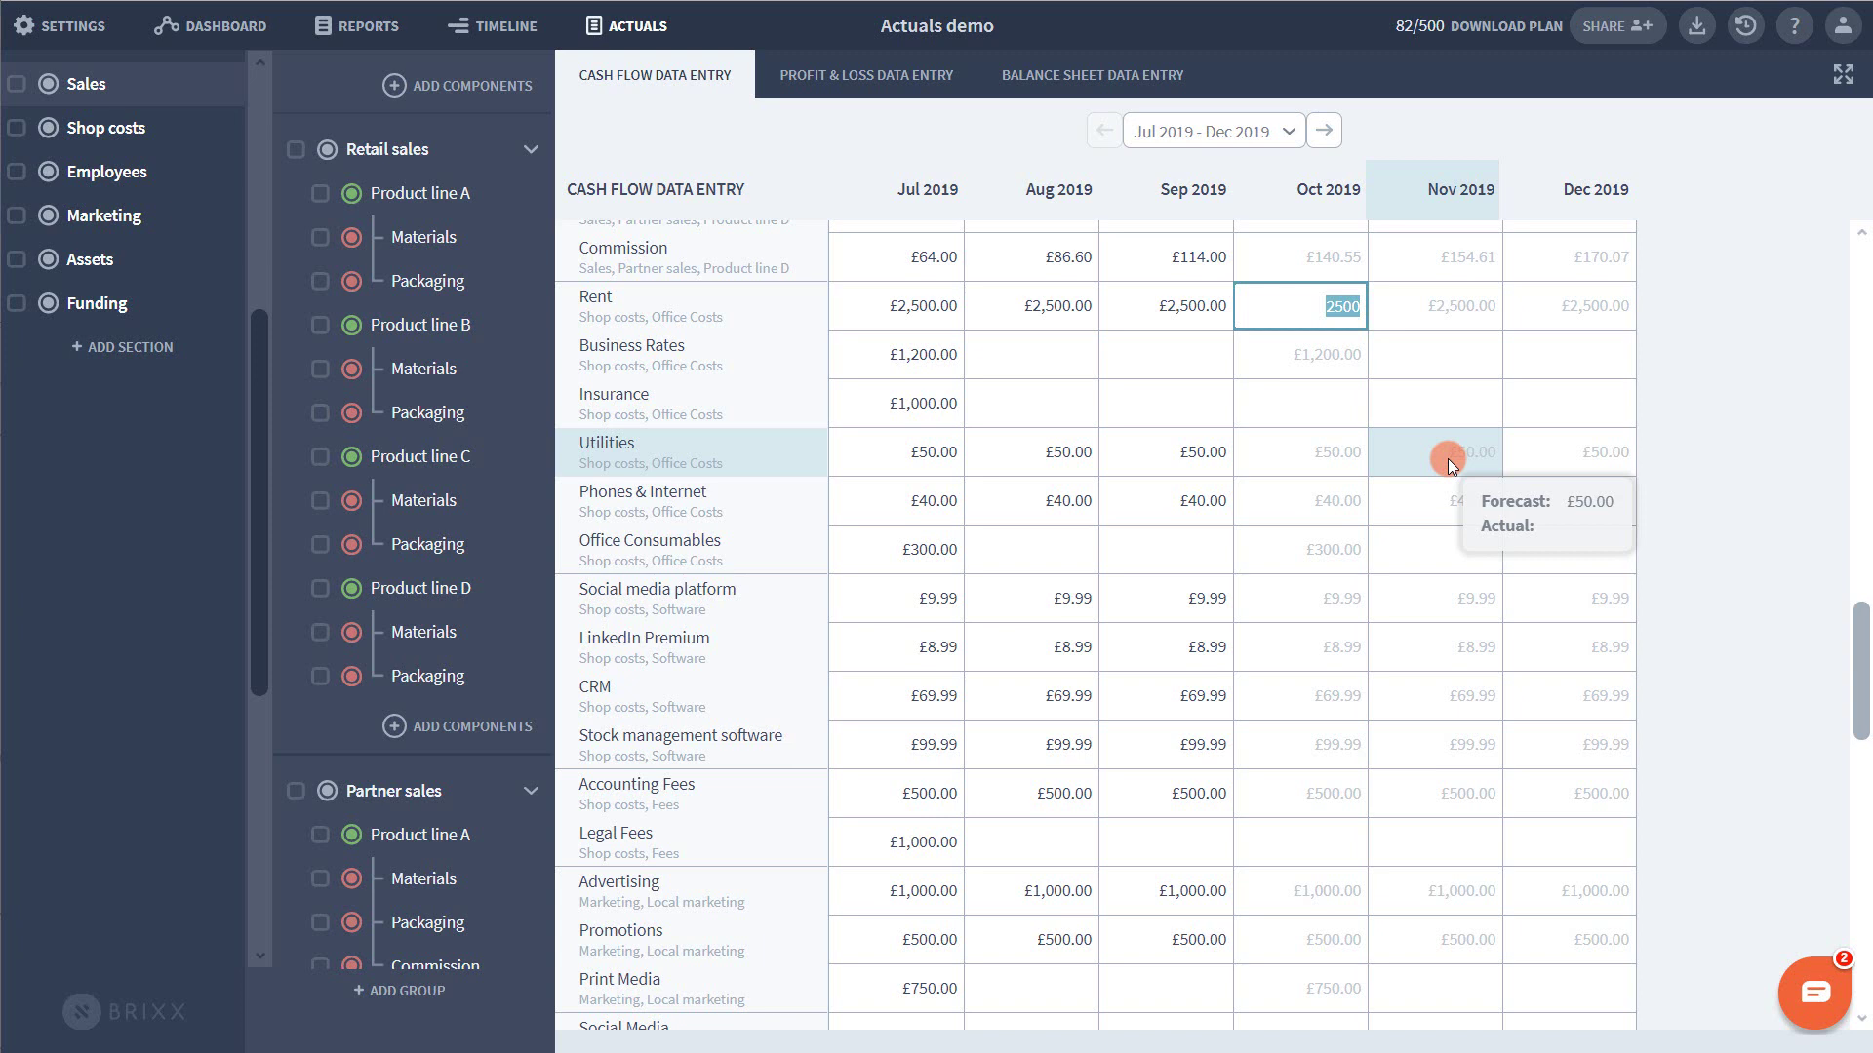
key(Return)
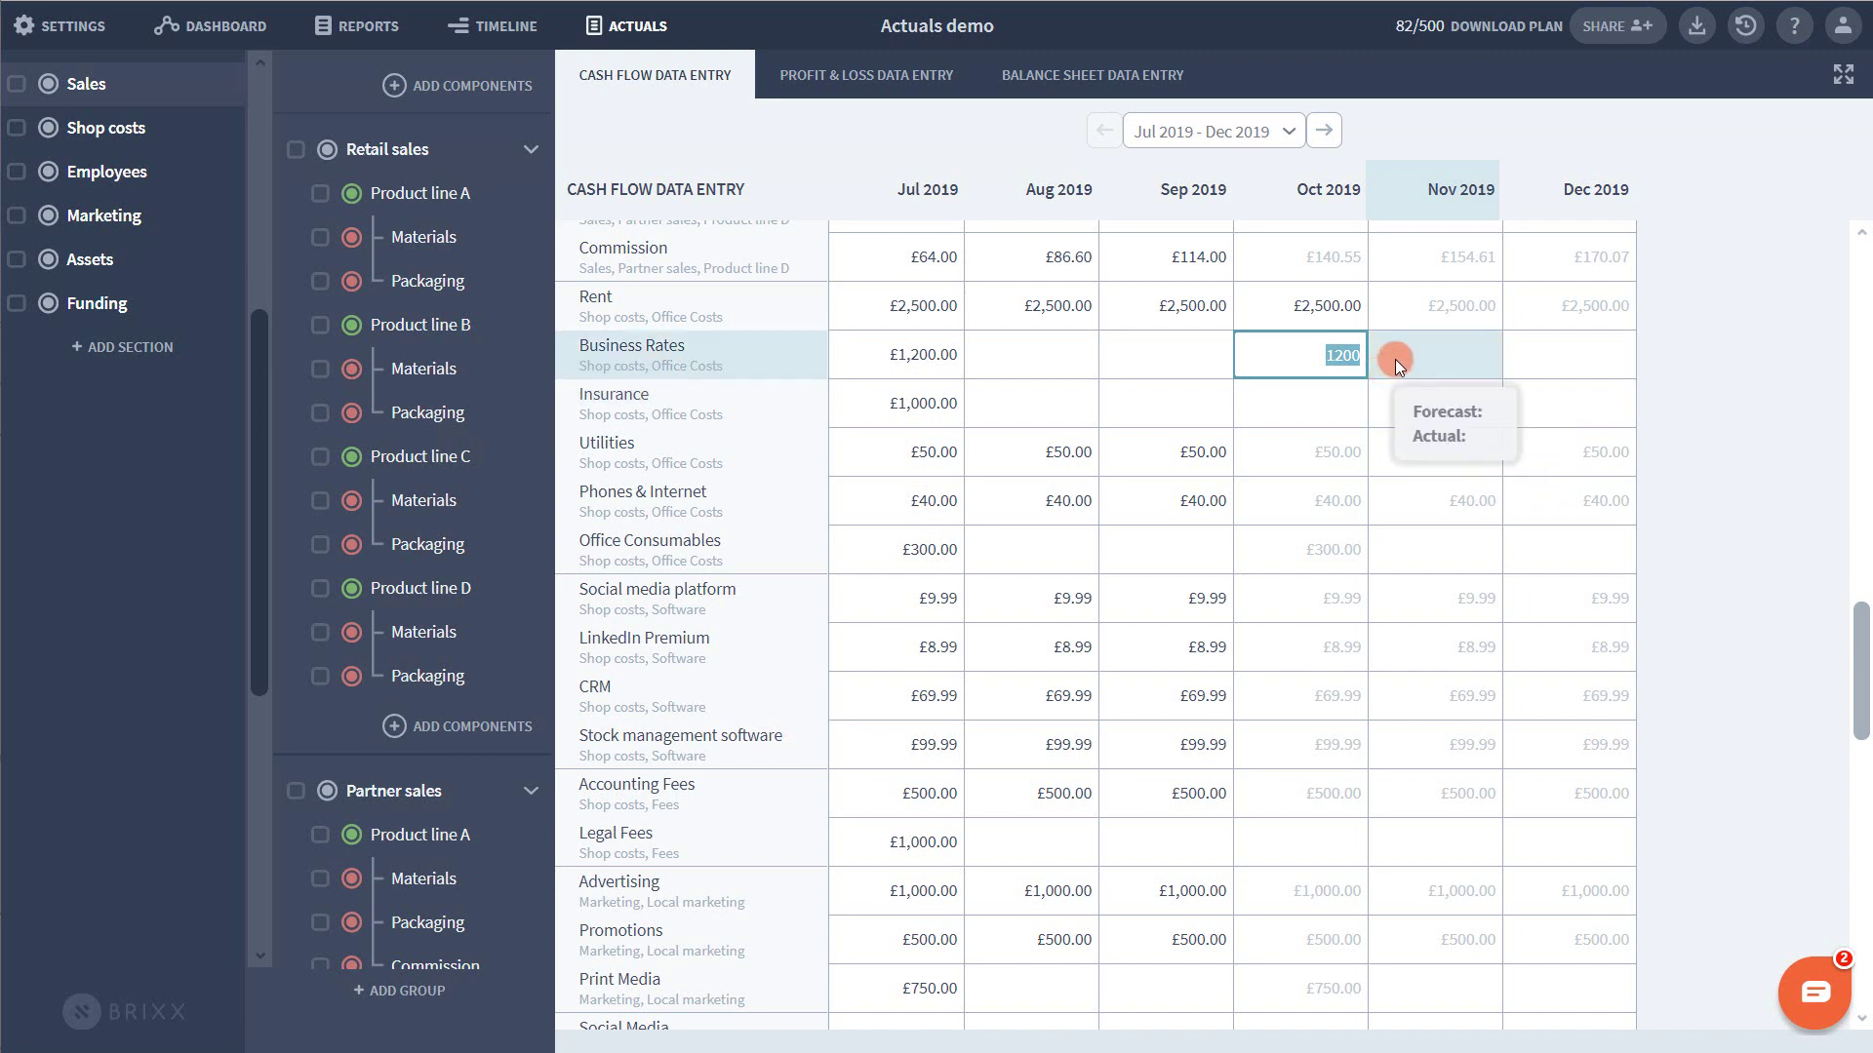
- Accept October forecasts as actuals from Business Rates down to Social Media, including Advertising £1,000.00
key(Return)
key(Return)
key(Return)
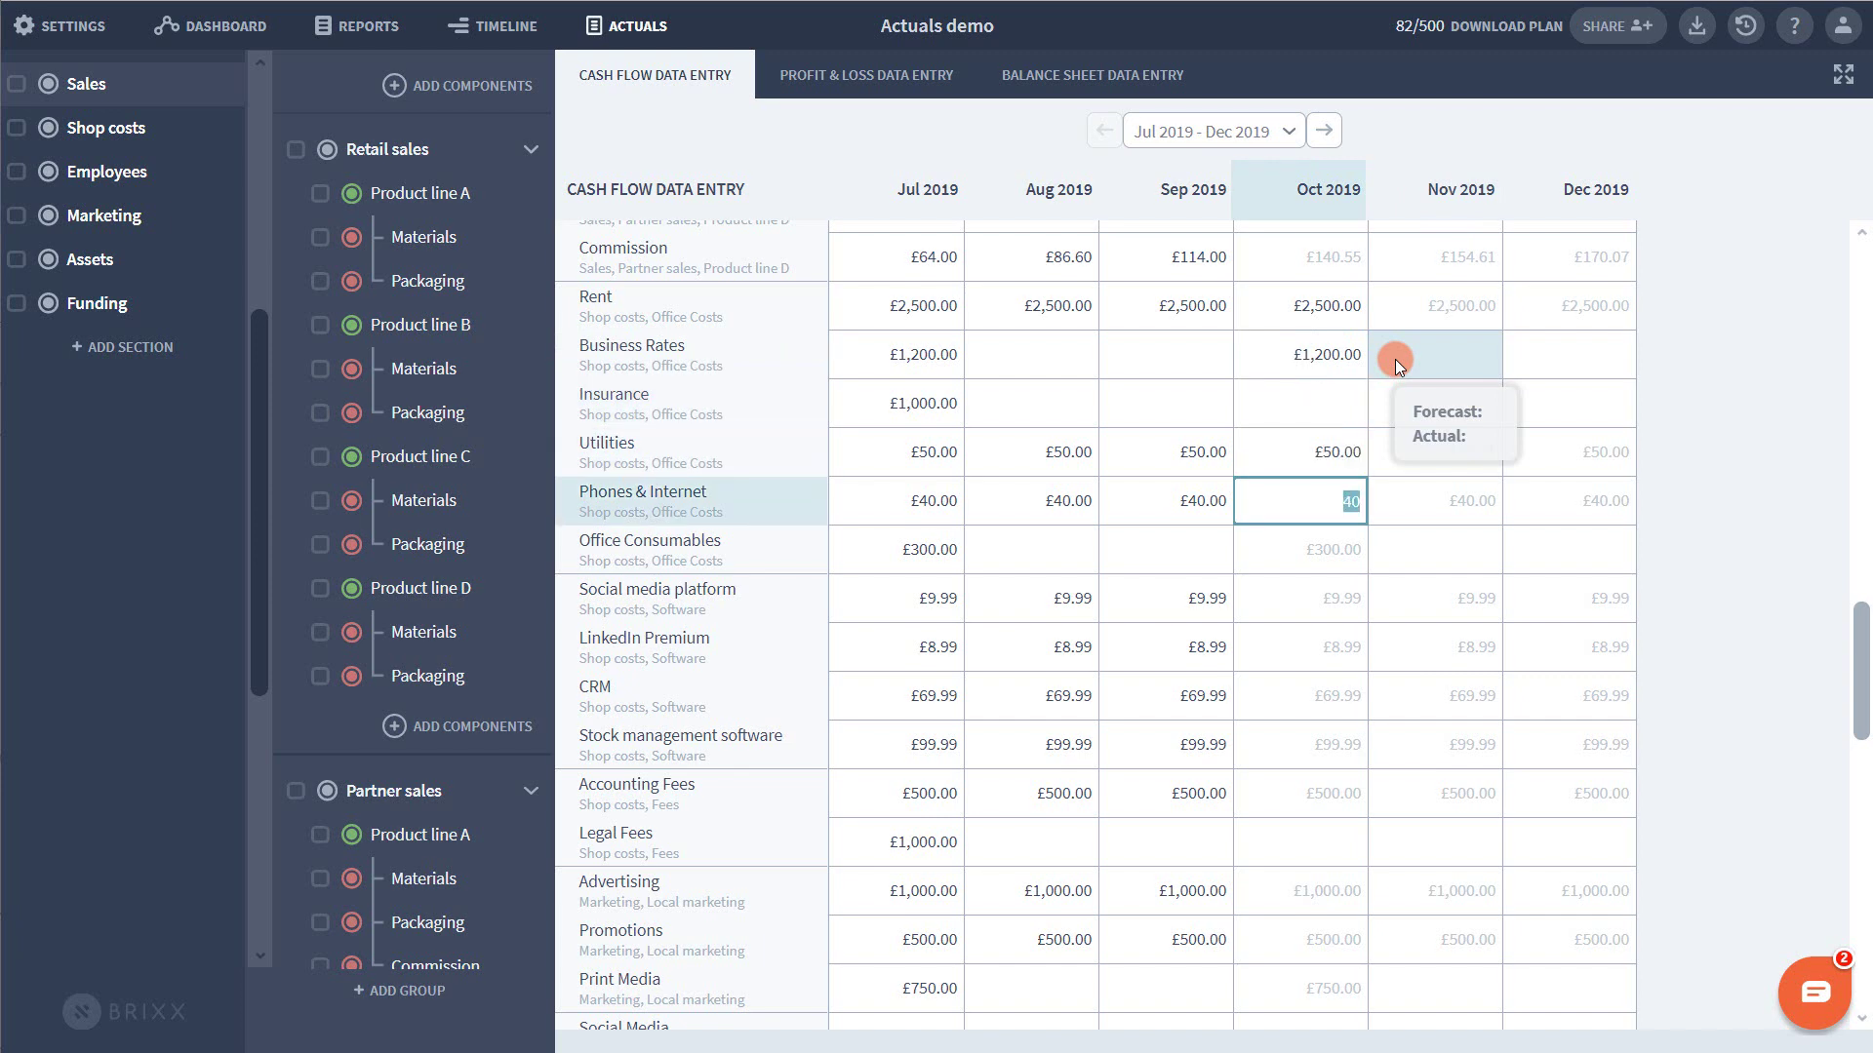
key(Return)
key(Return)
key(Return)
key(Return)
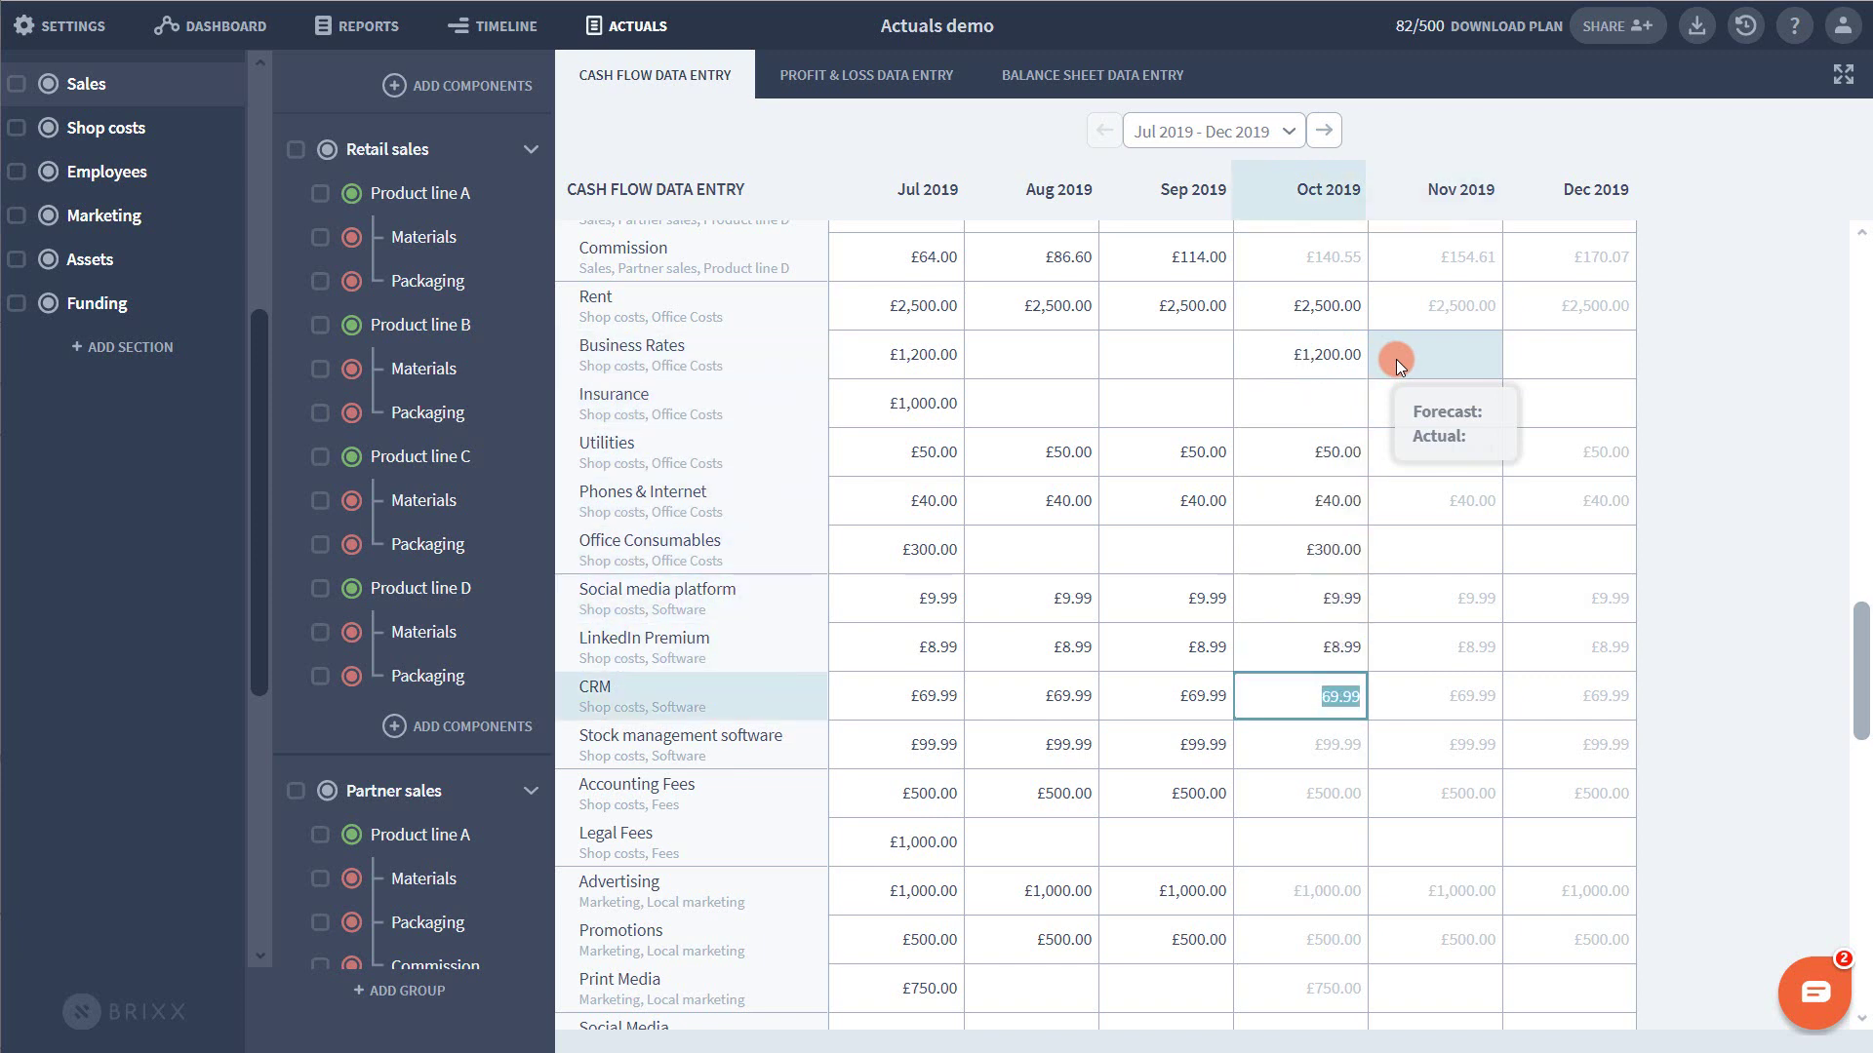
key(Return)
key(Return)
key(Return)
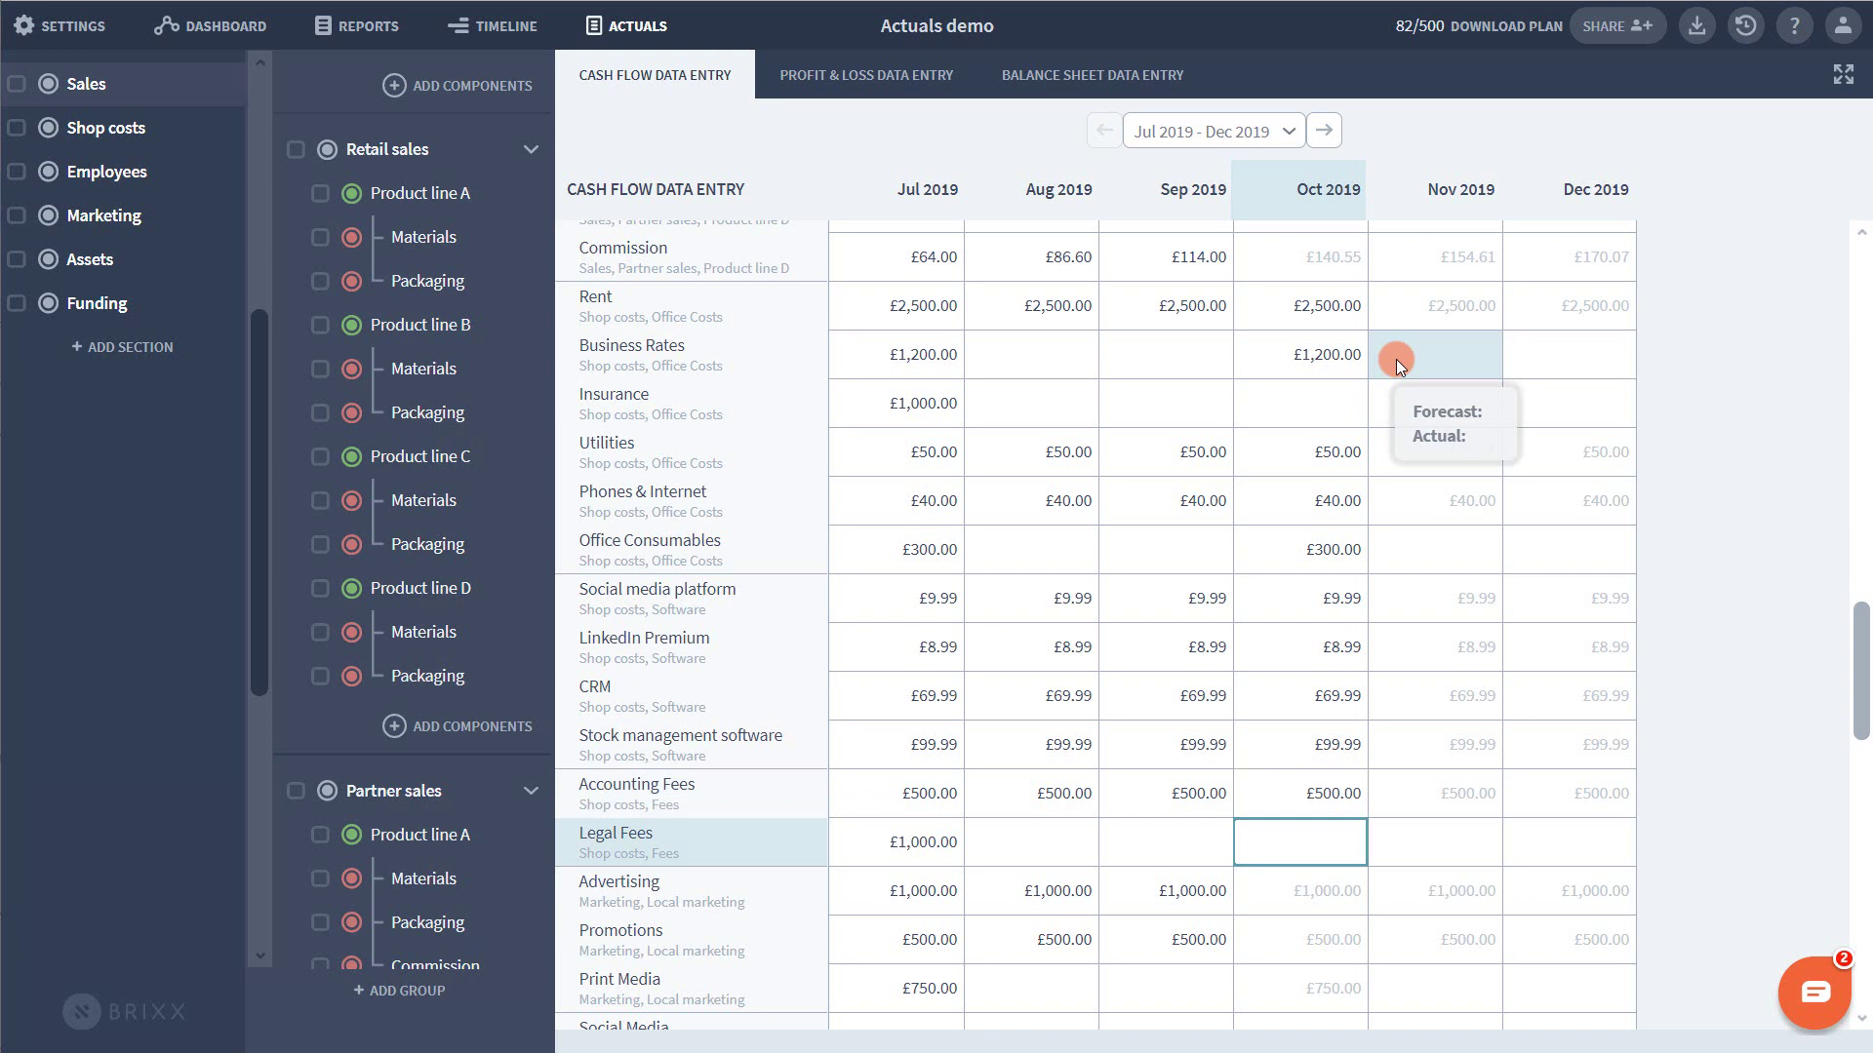
key(Return)
key(Return)
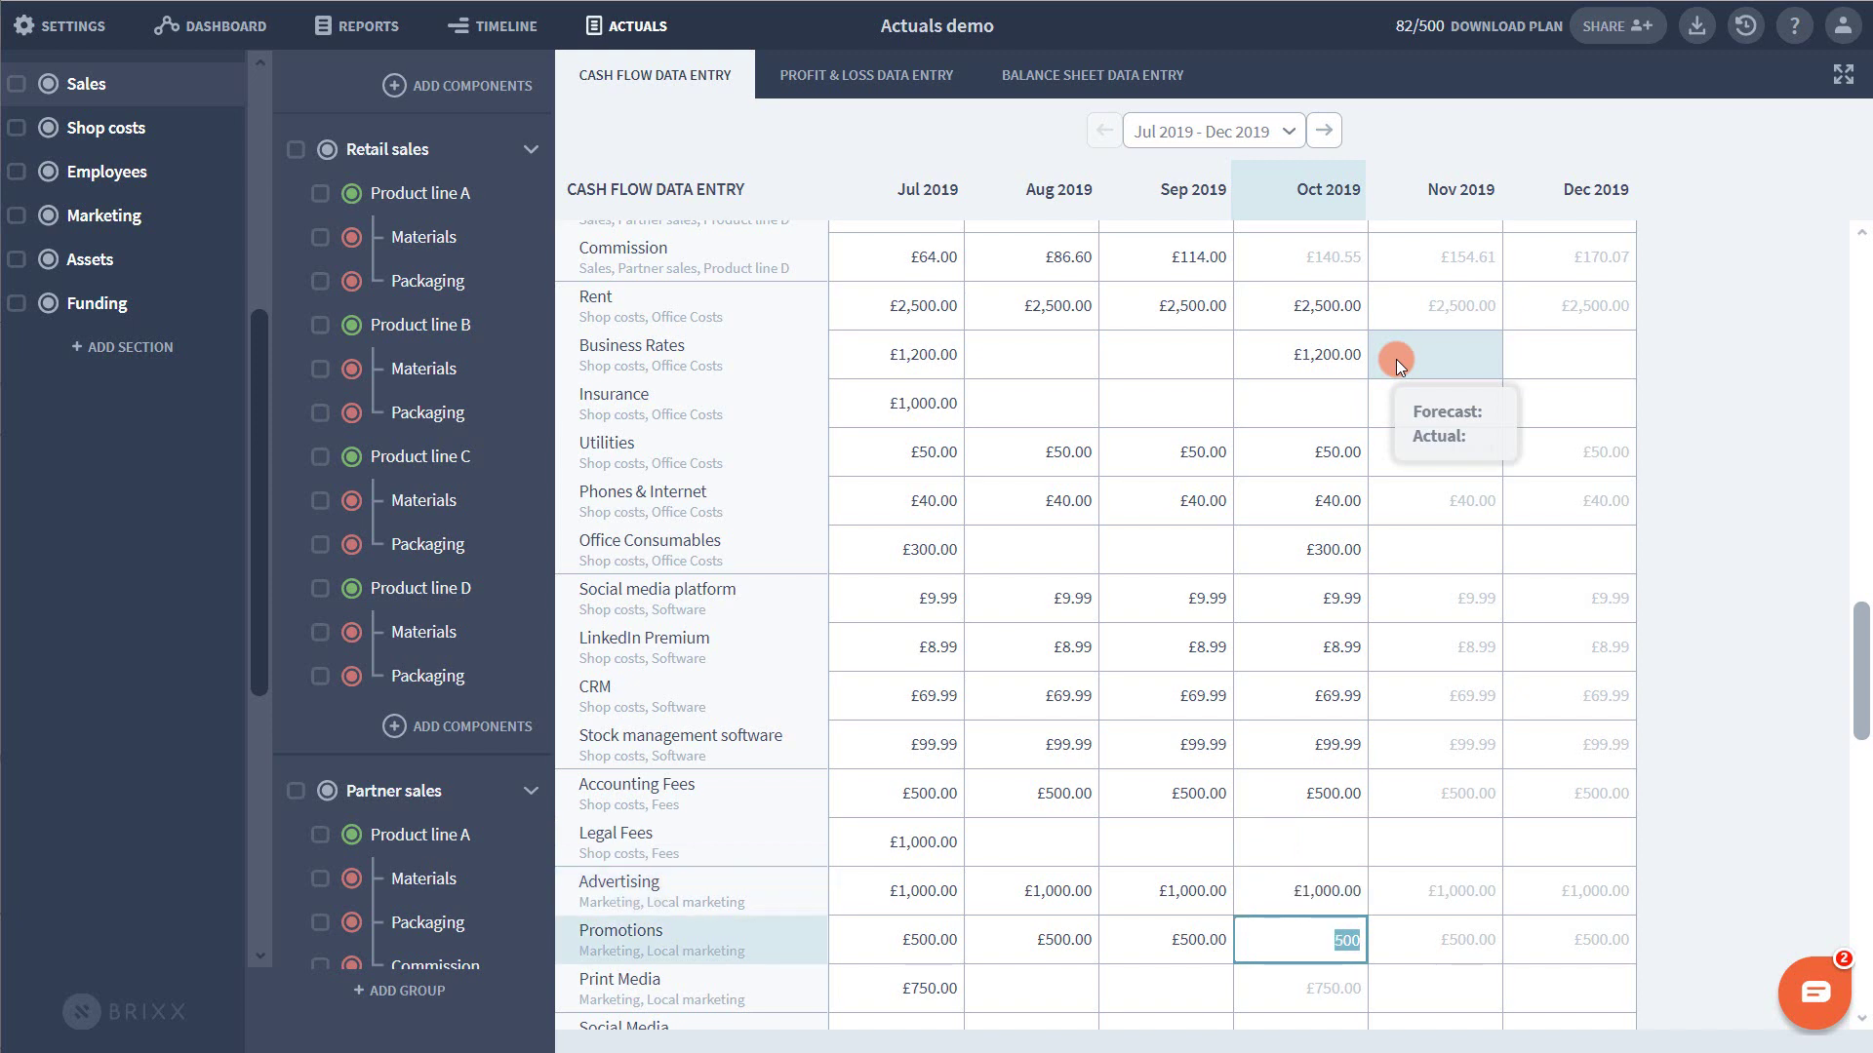
key(Return)
key(Return)
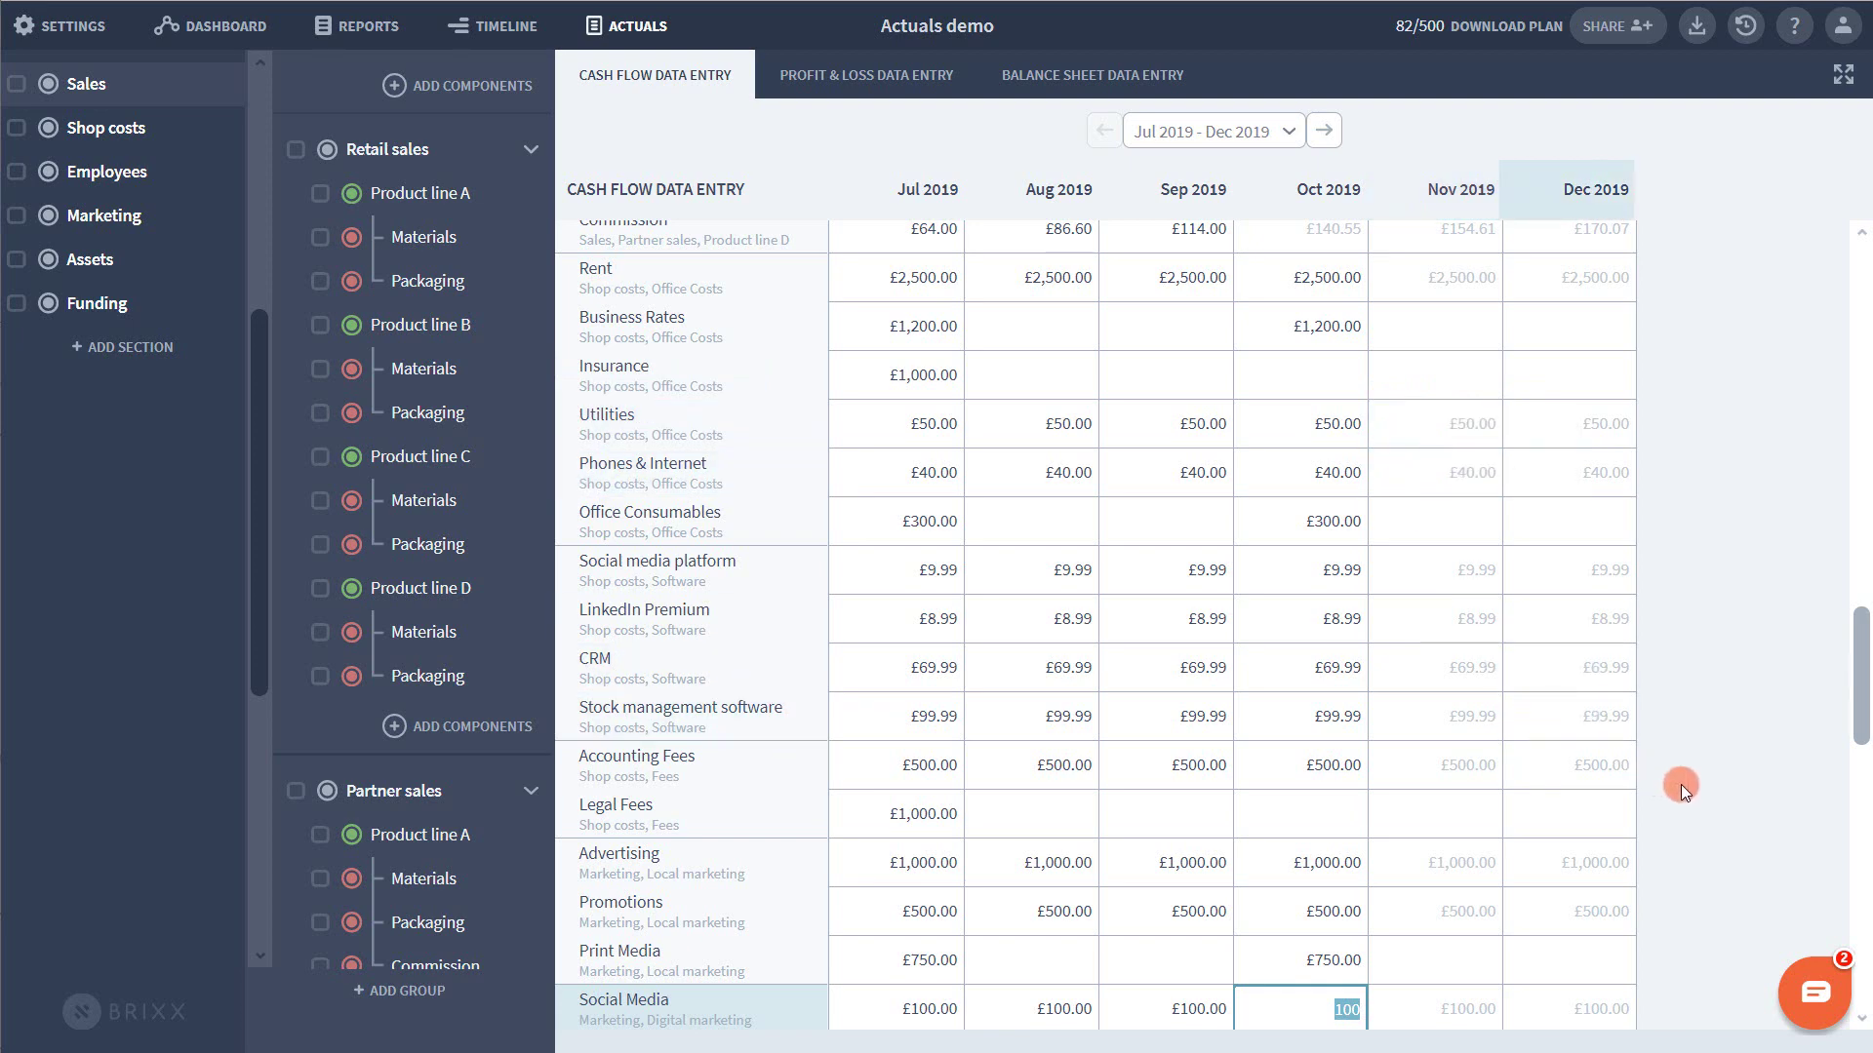
scroll(1213, 664, up, 20)
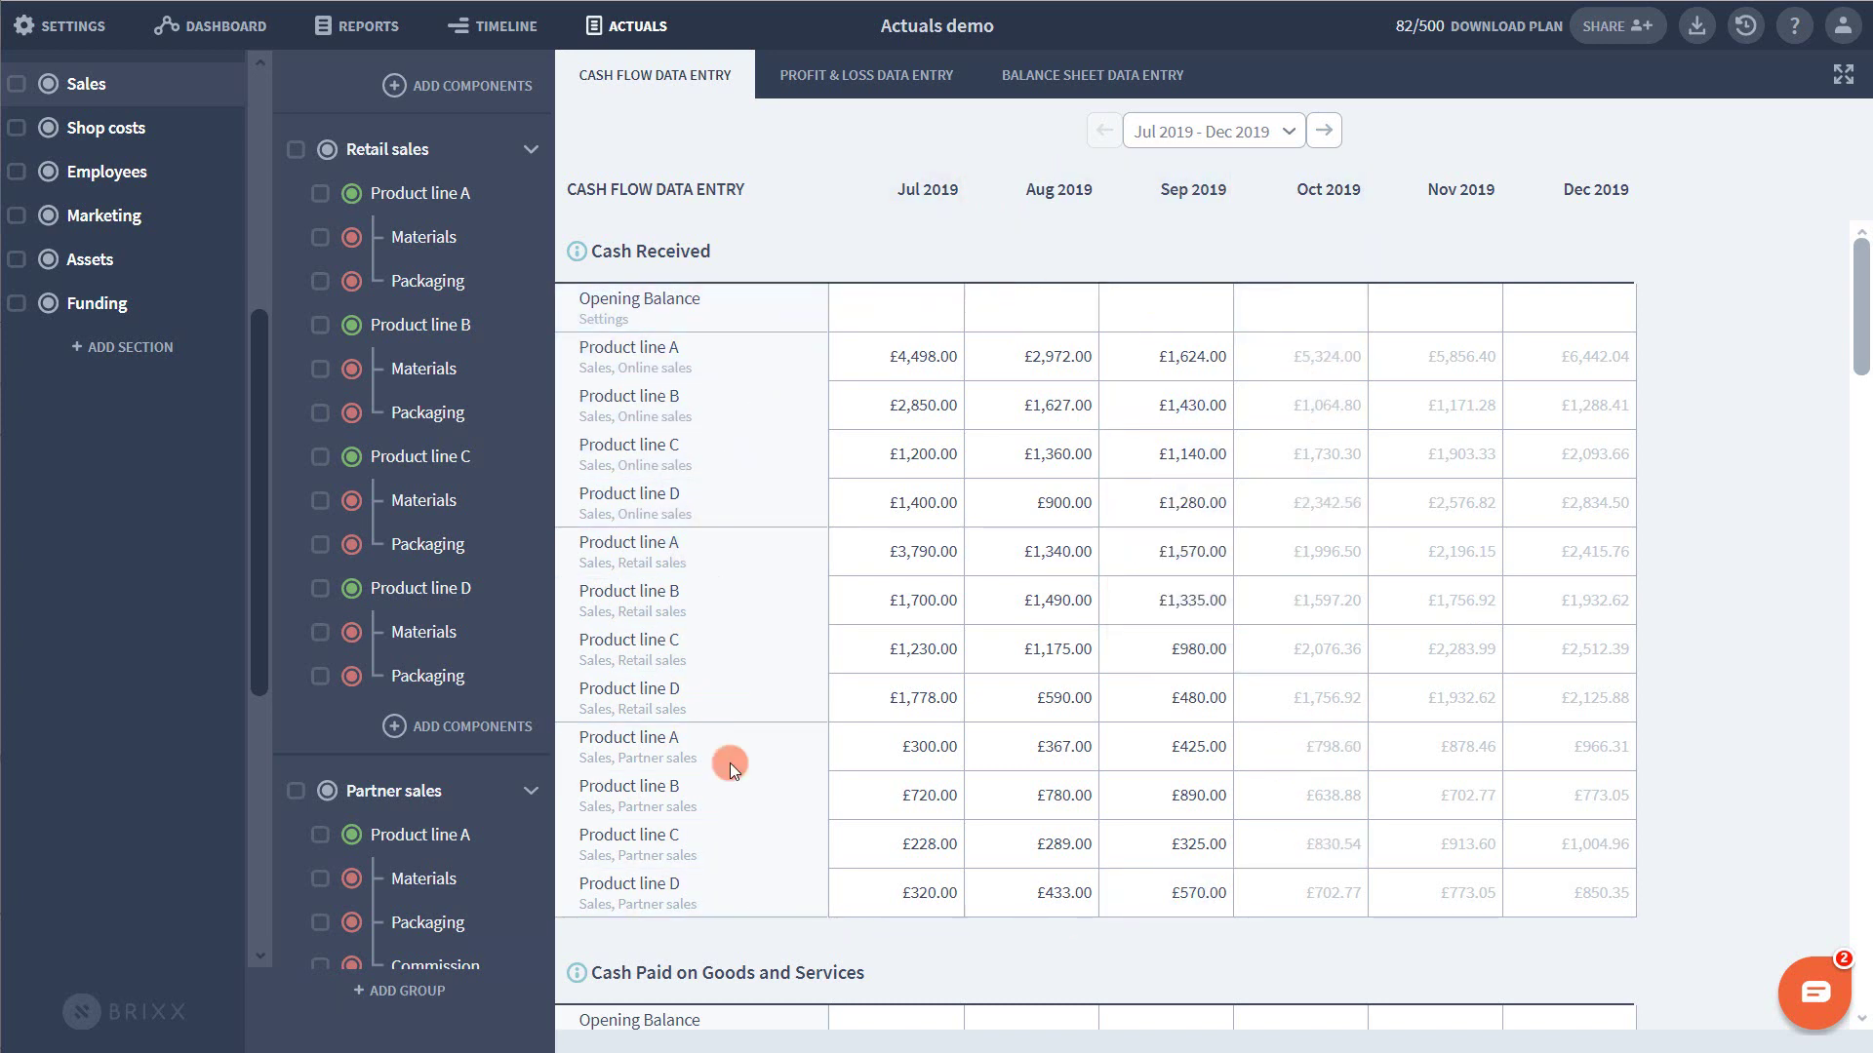
- Copy Excel's Oct-19 column G4:G15 (£3,220.00 down to £420.00) and return to Brixx
key(alt+Tab)
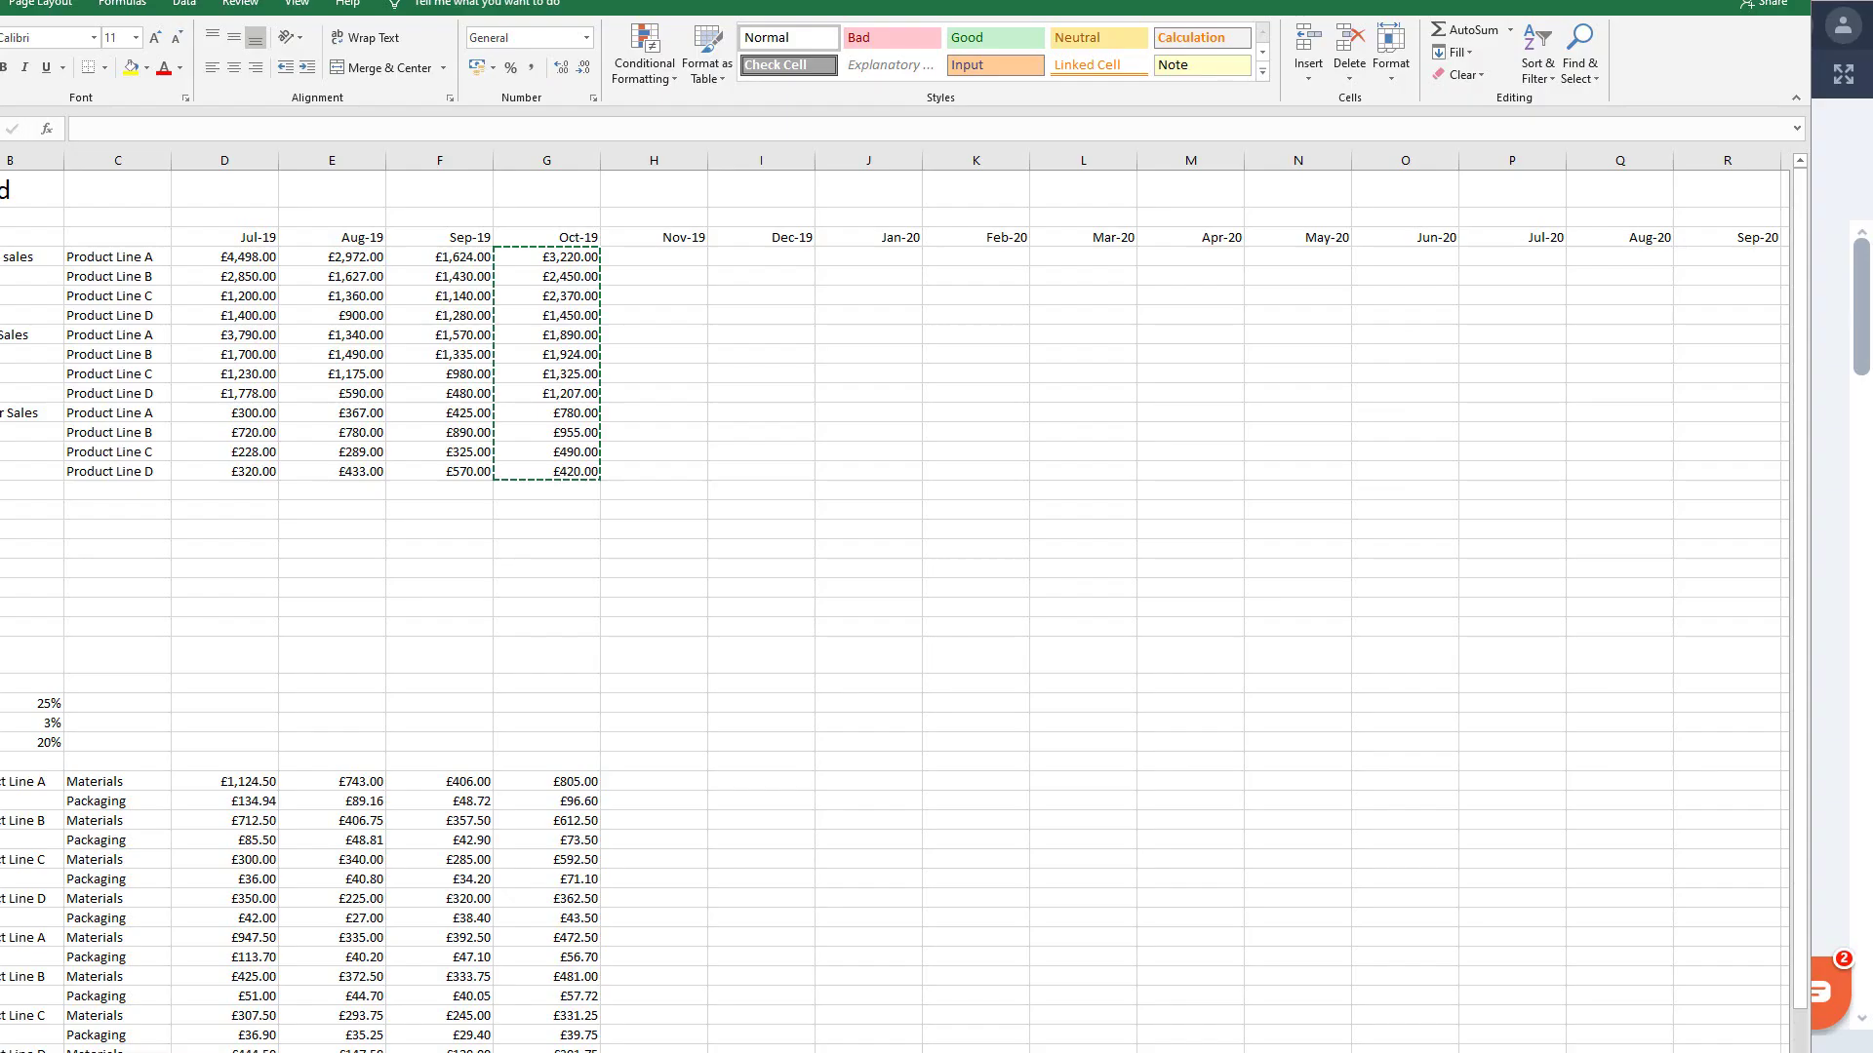
click(769, 622)
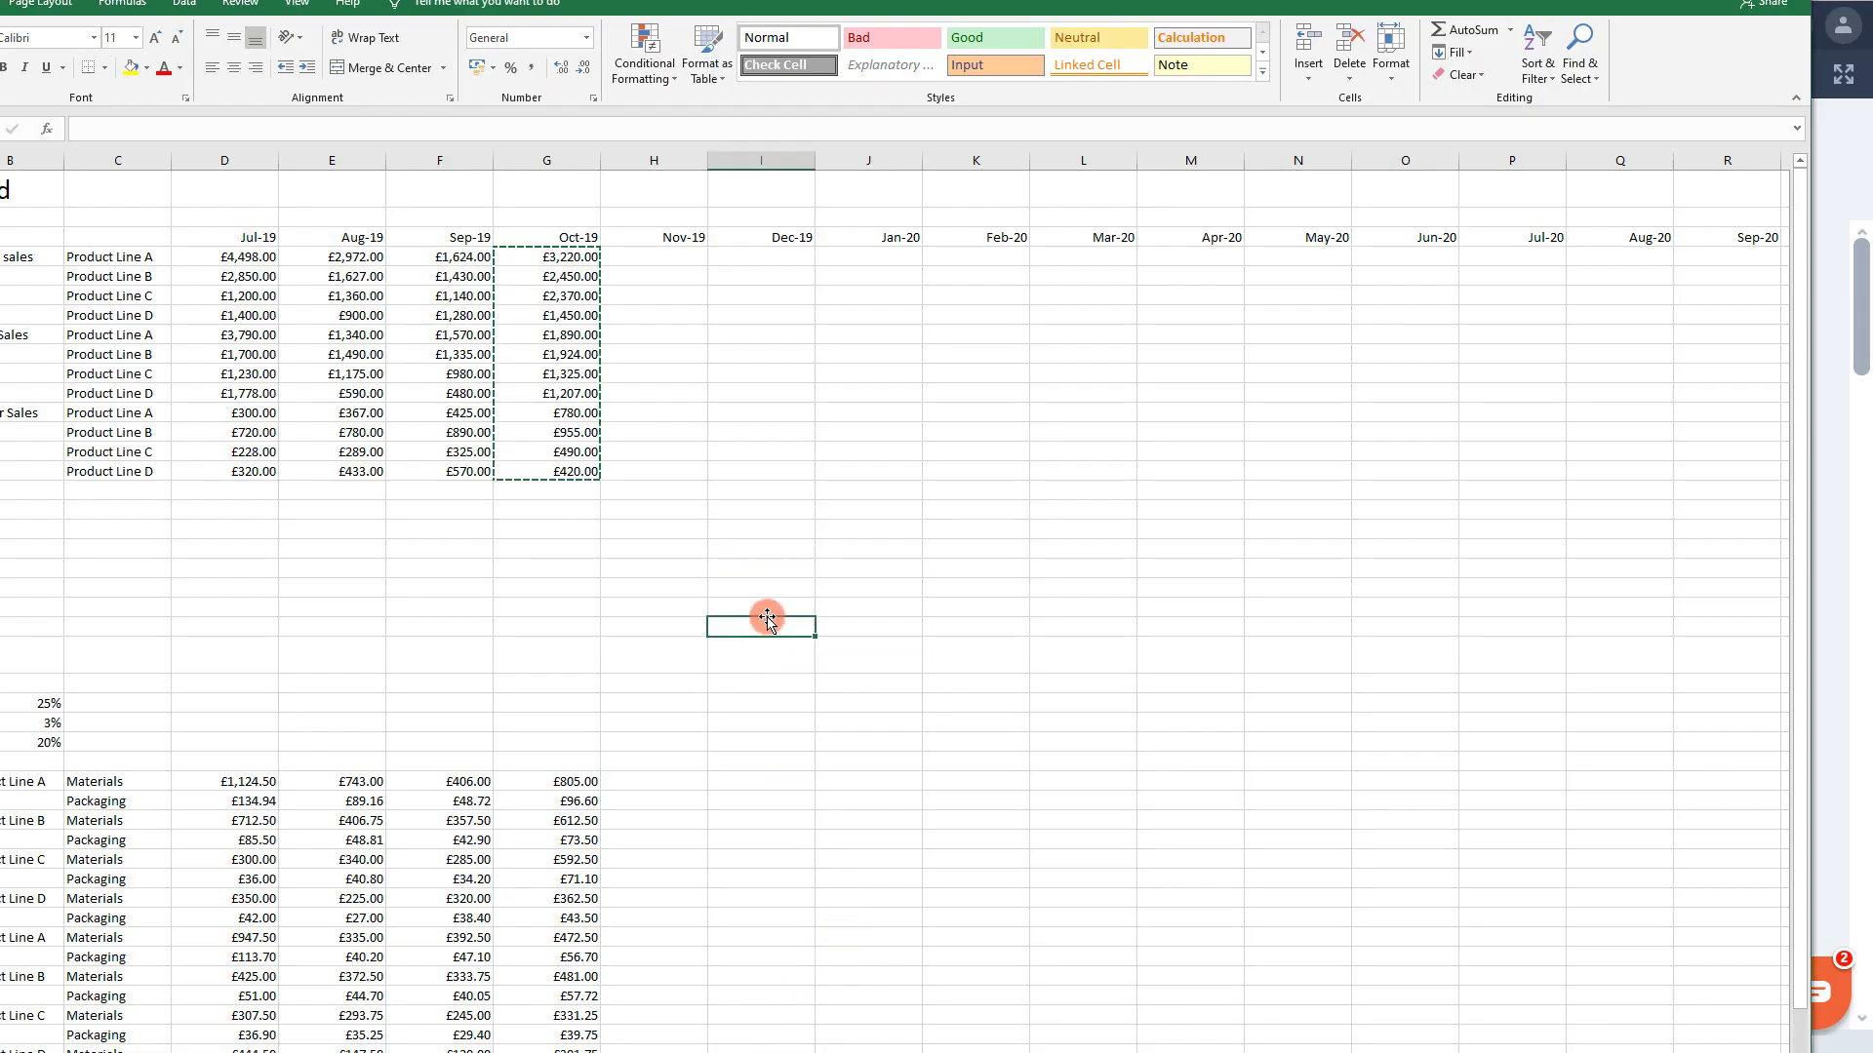
scroll(139, 678, down, 2)
scroll(139, 678, down, 2)
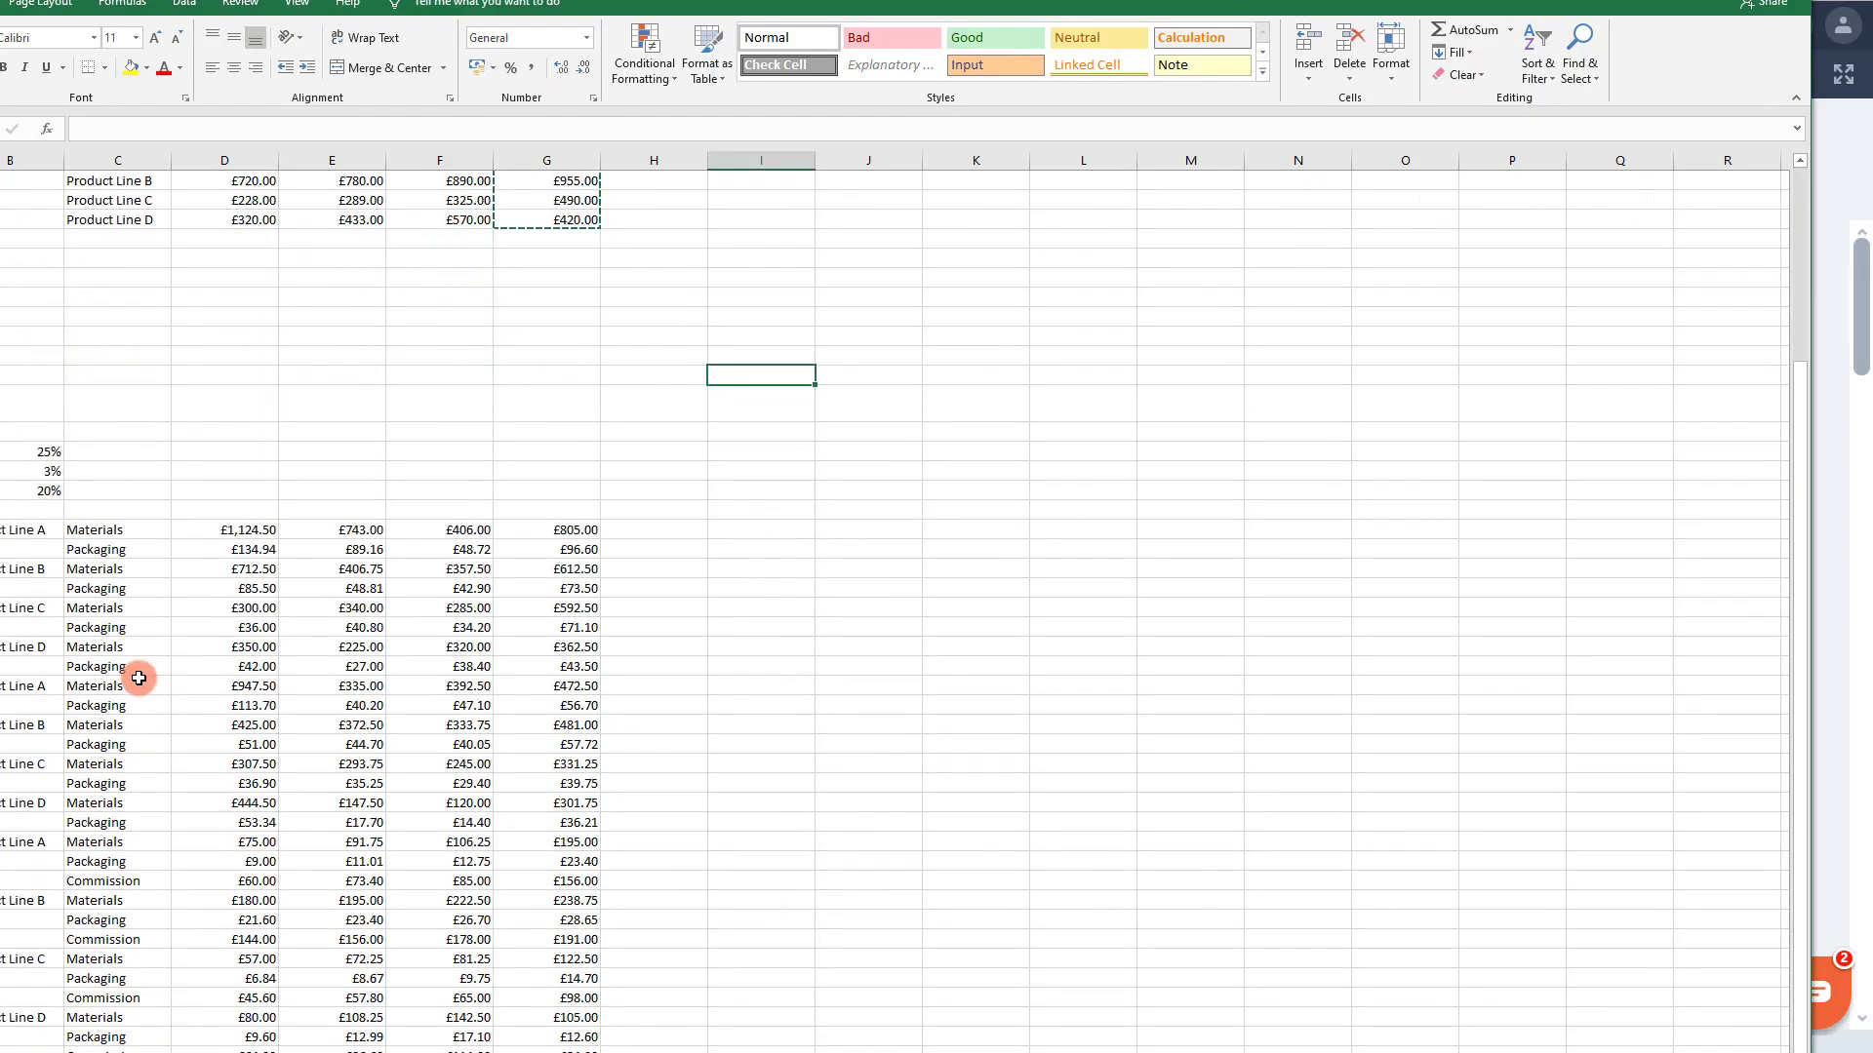
scroll(139, 677, up, 4)
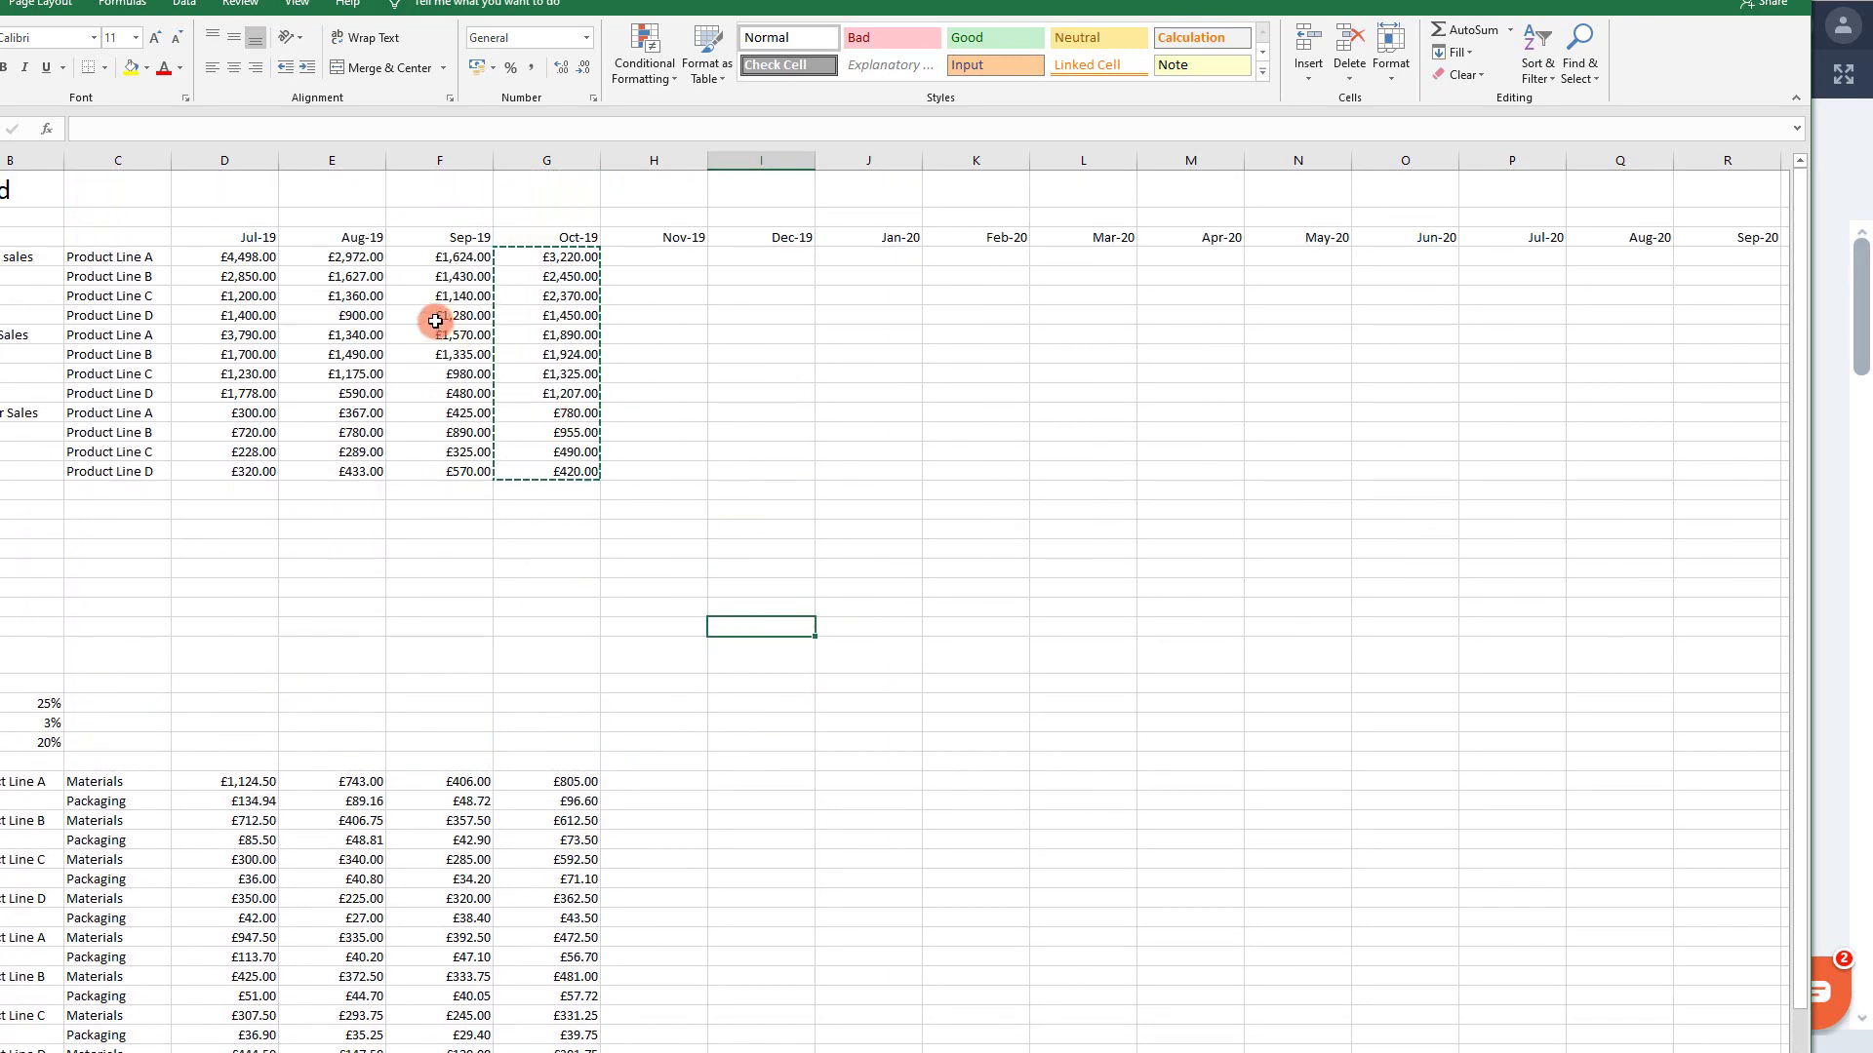
click(243, 254)
click(95, 261)
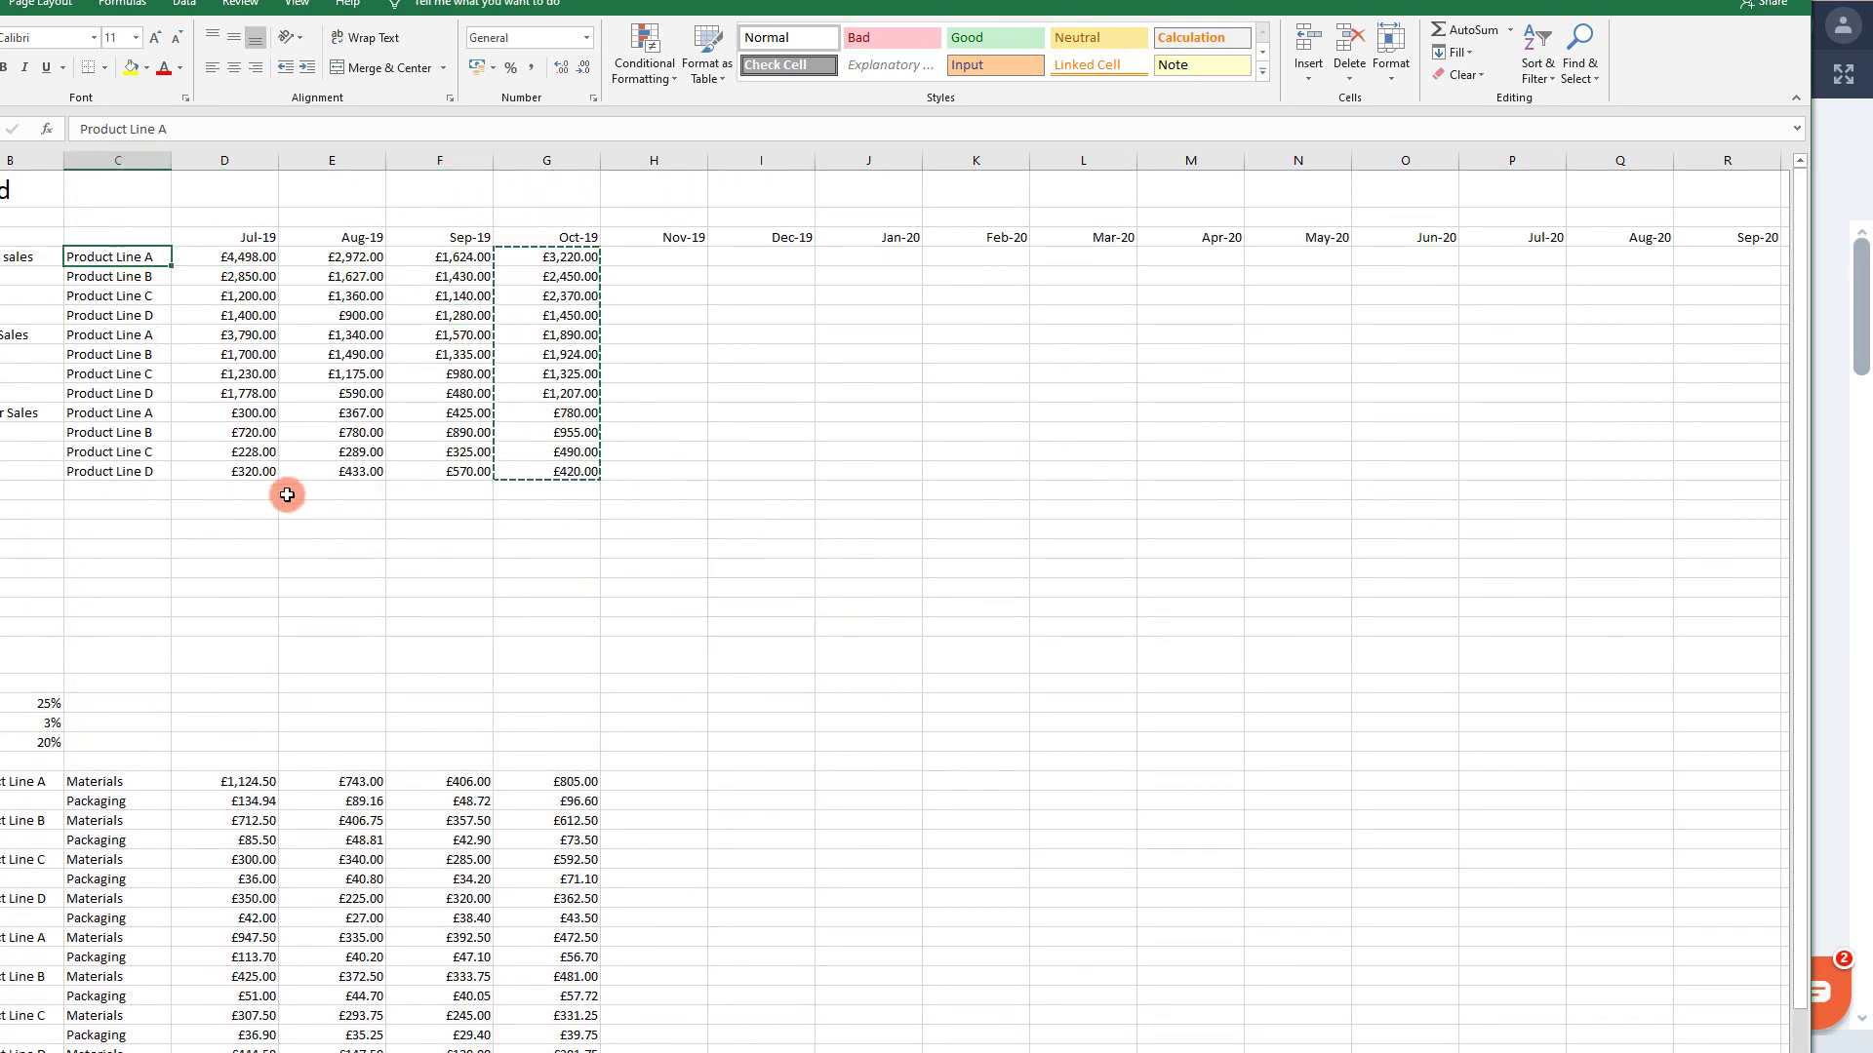
click(284, 489)
drag(516, 258, 527, 471)
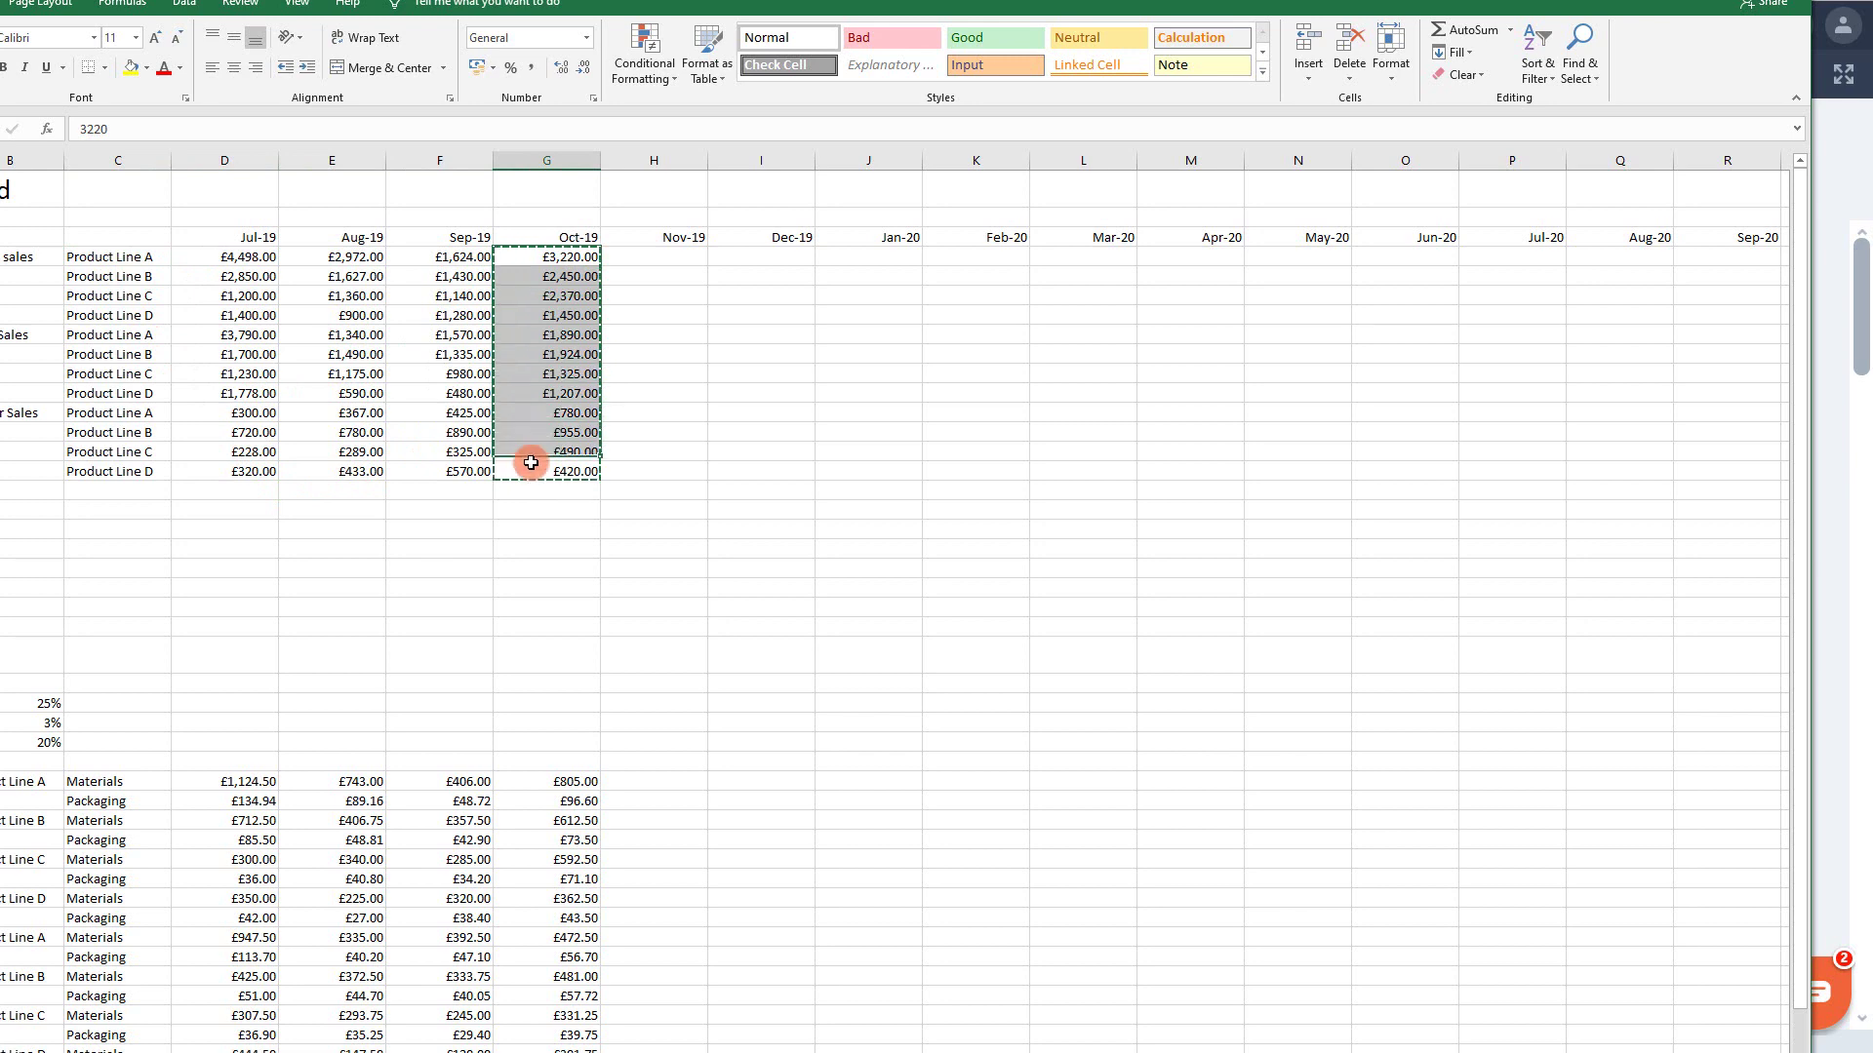
key(ctrl+c)
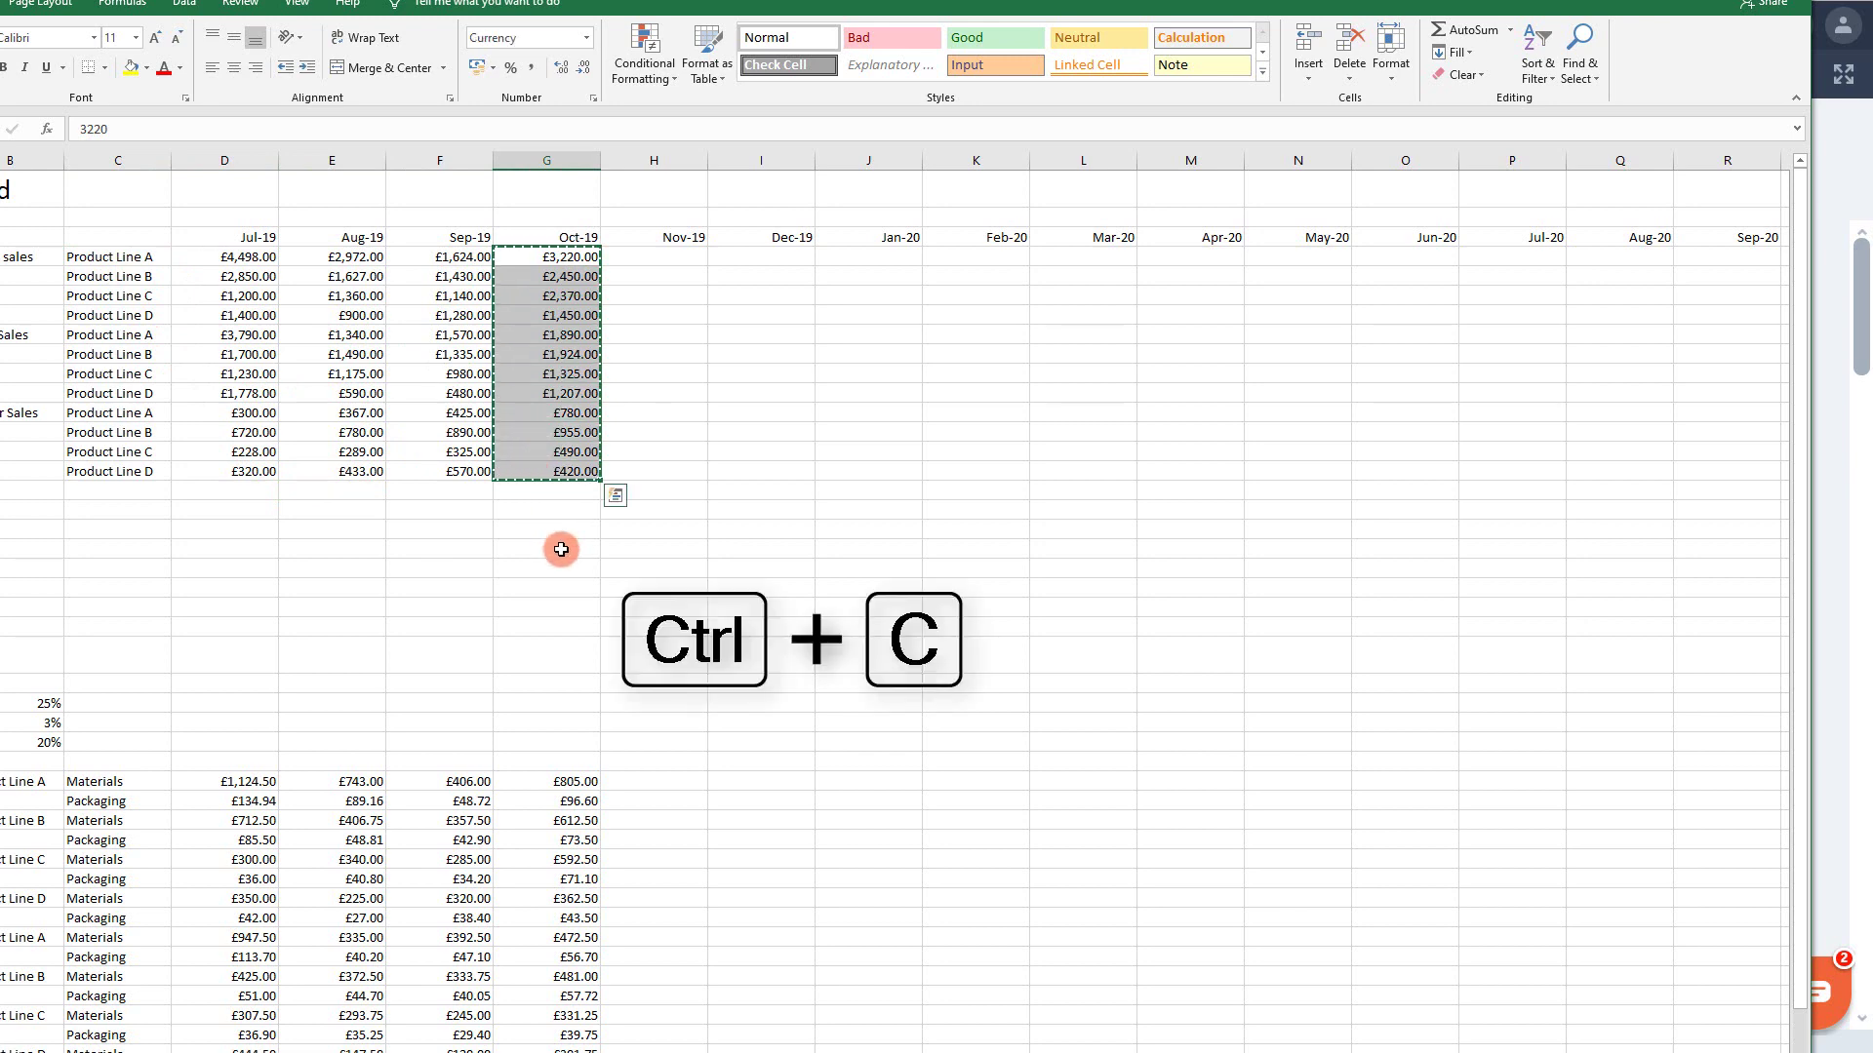
key(alt+Tab)
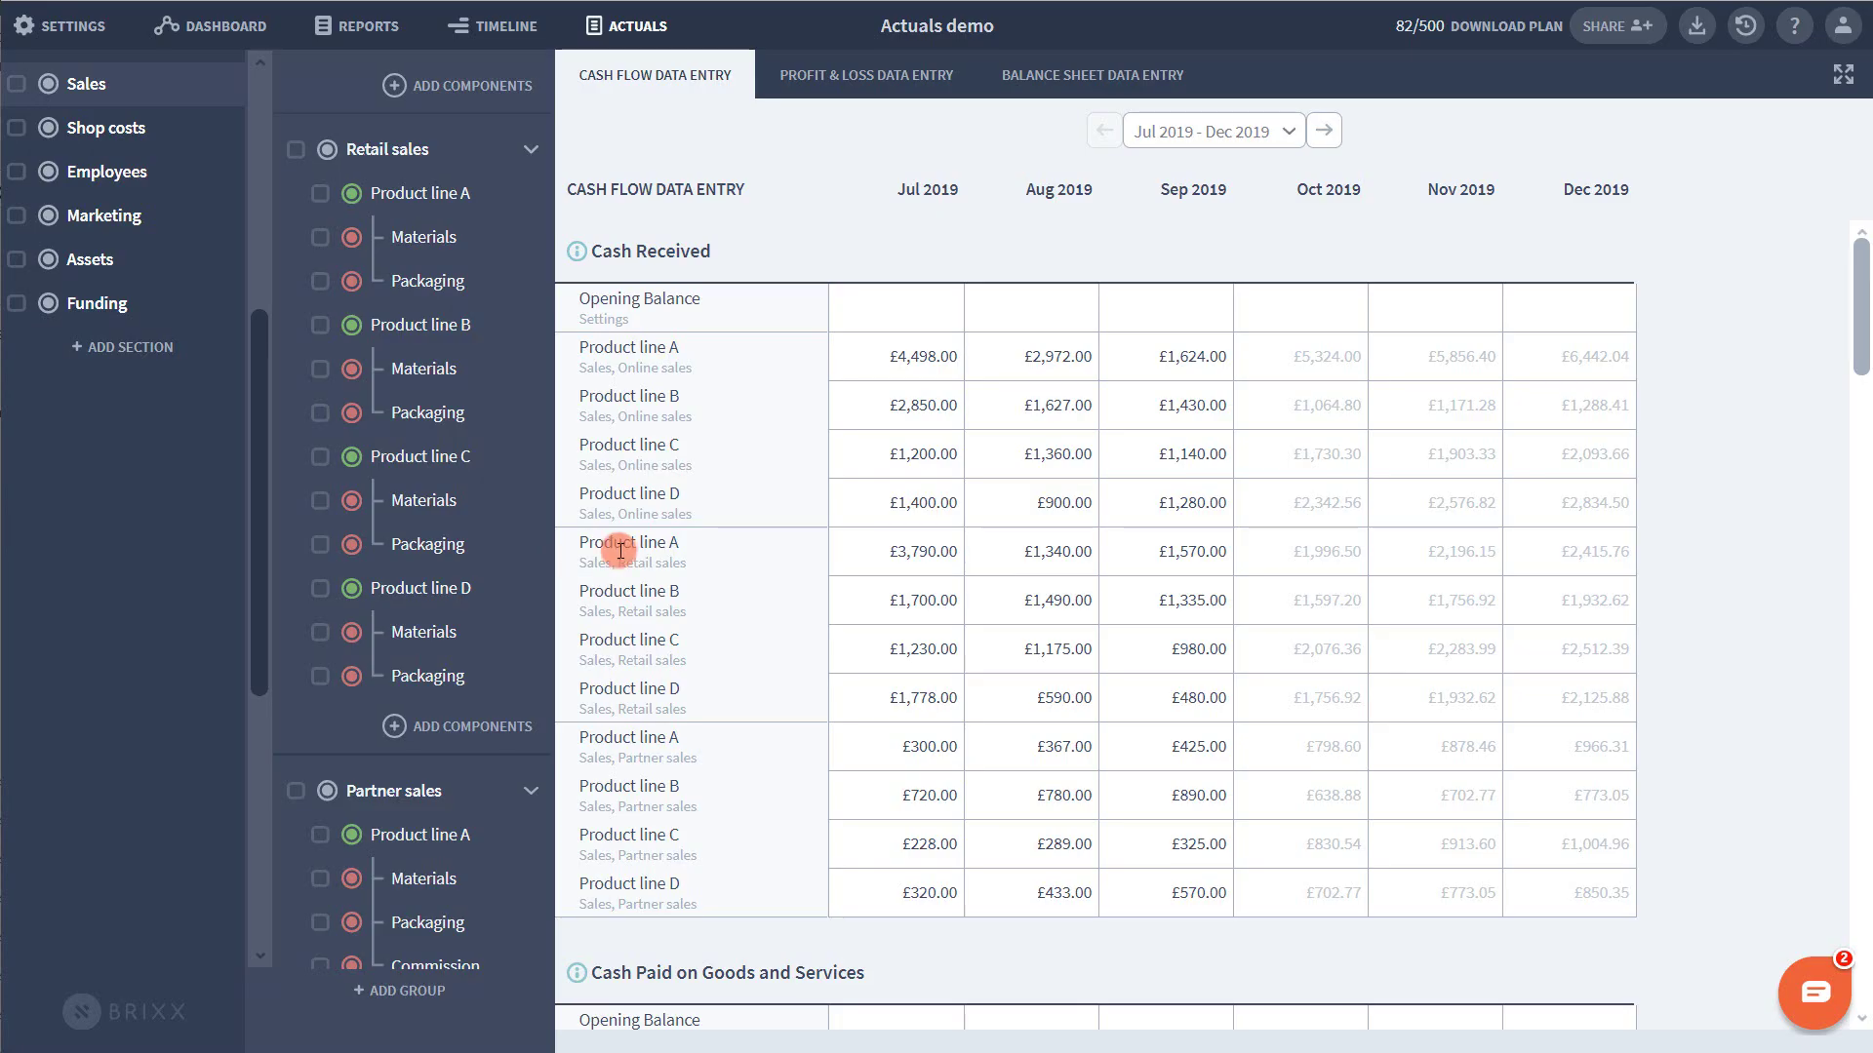
- Paste the copied figures into Oct 2019 Cash Received, starting at Online Product line A (£3,220.00)
click(1274, 357)
key(ctrl+v)
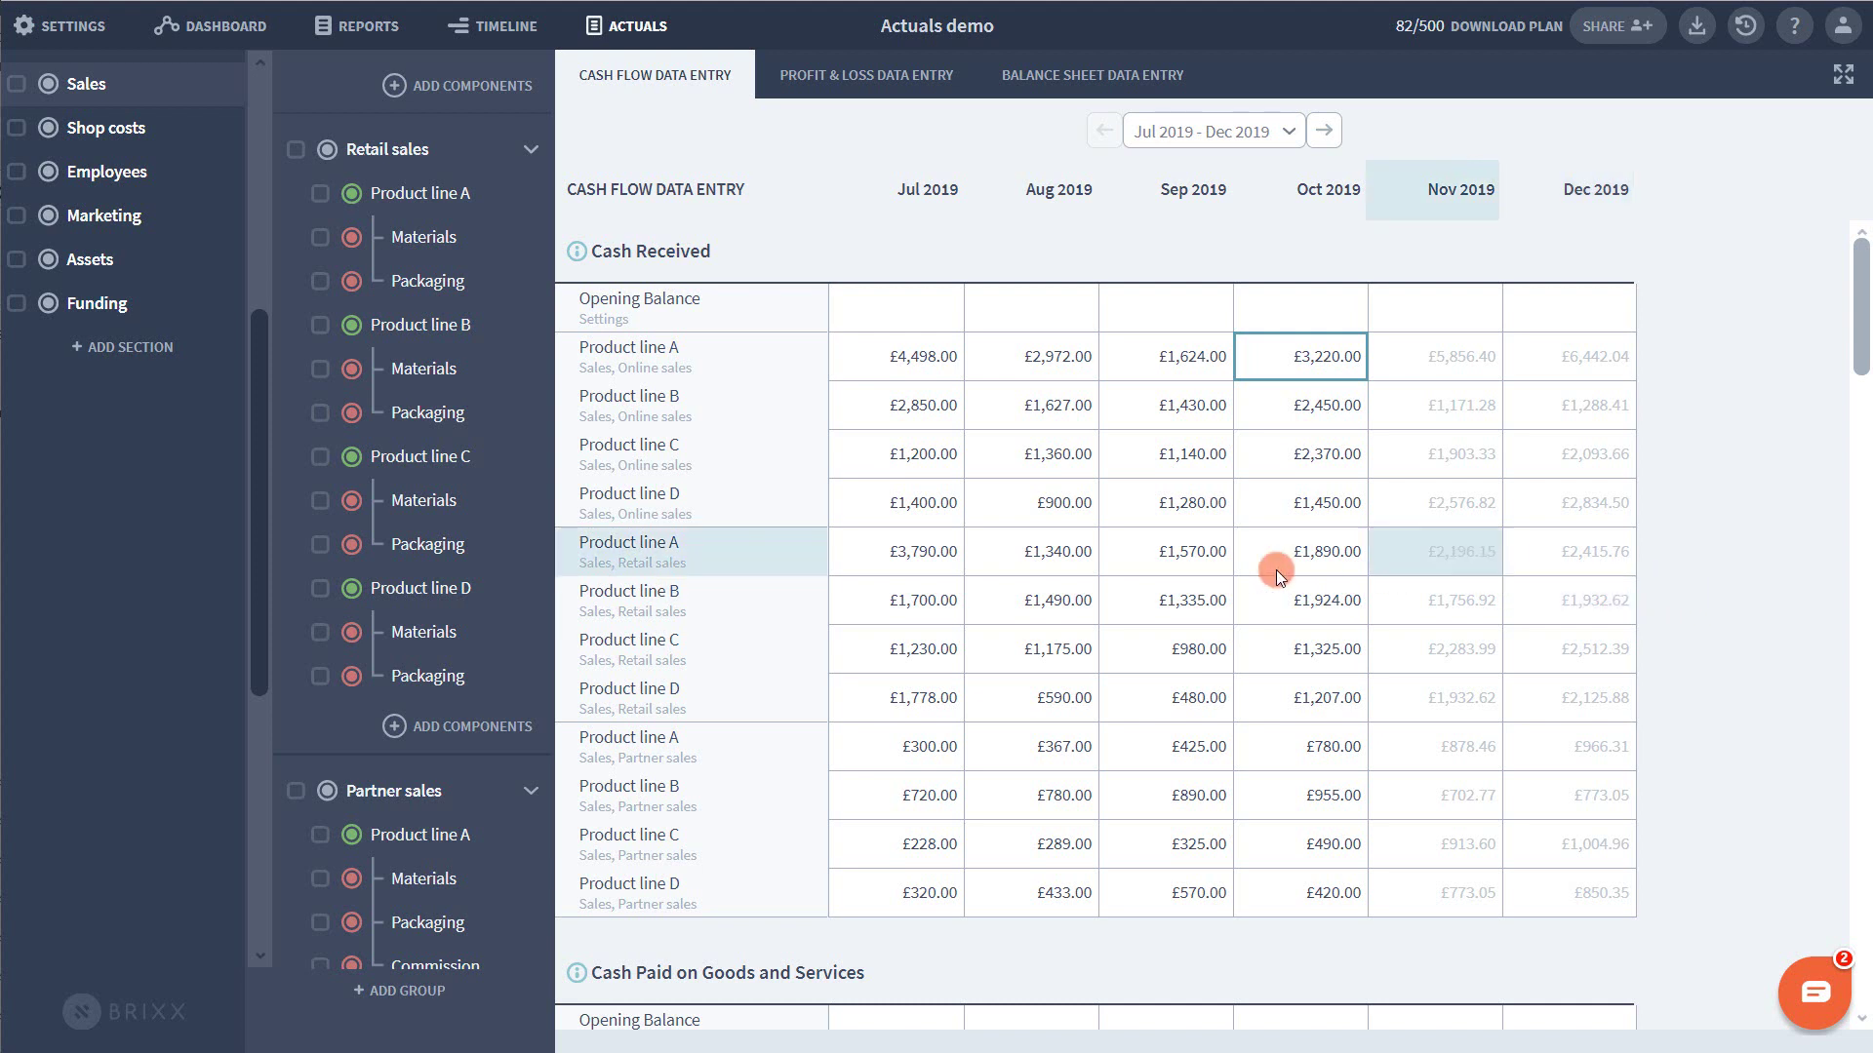
scroll(431, 593, up, 6)
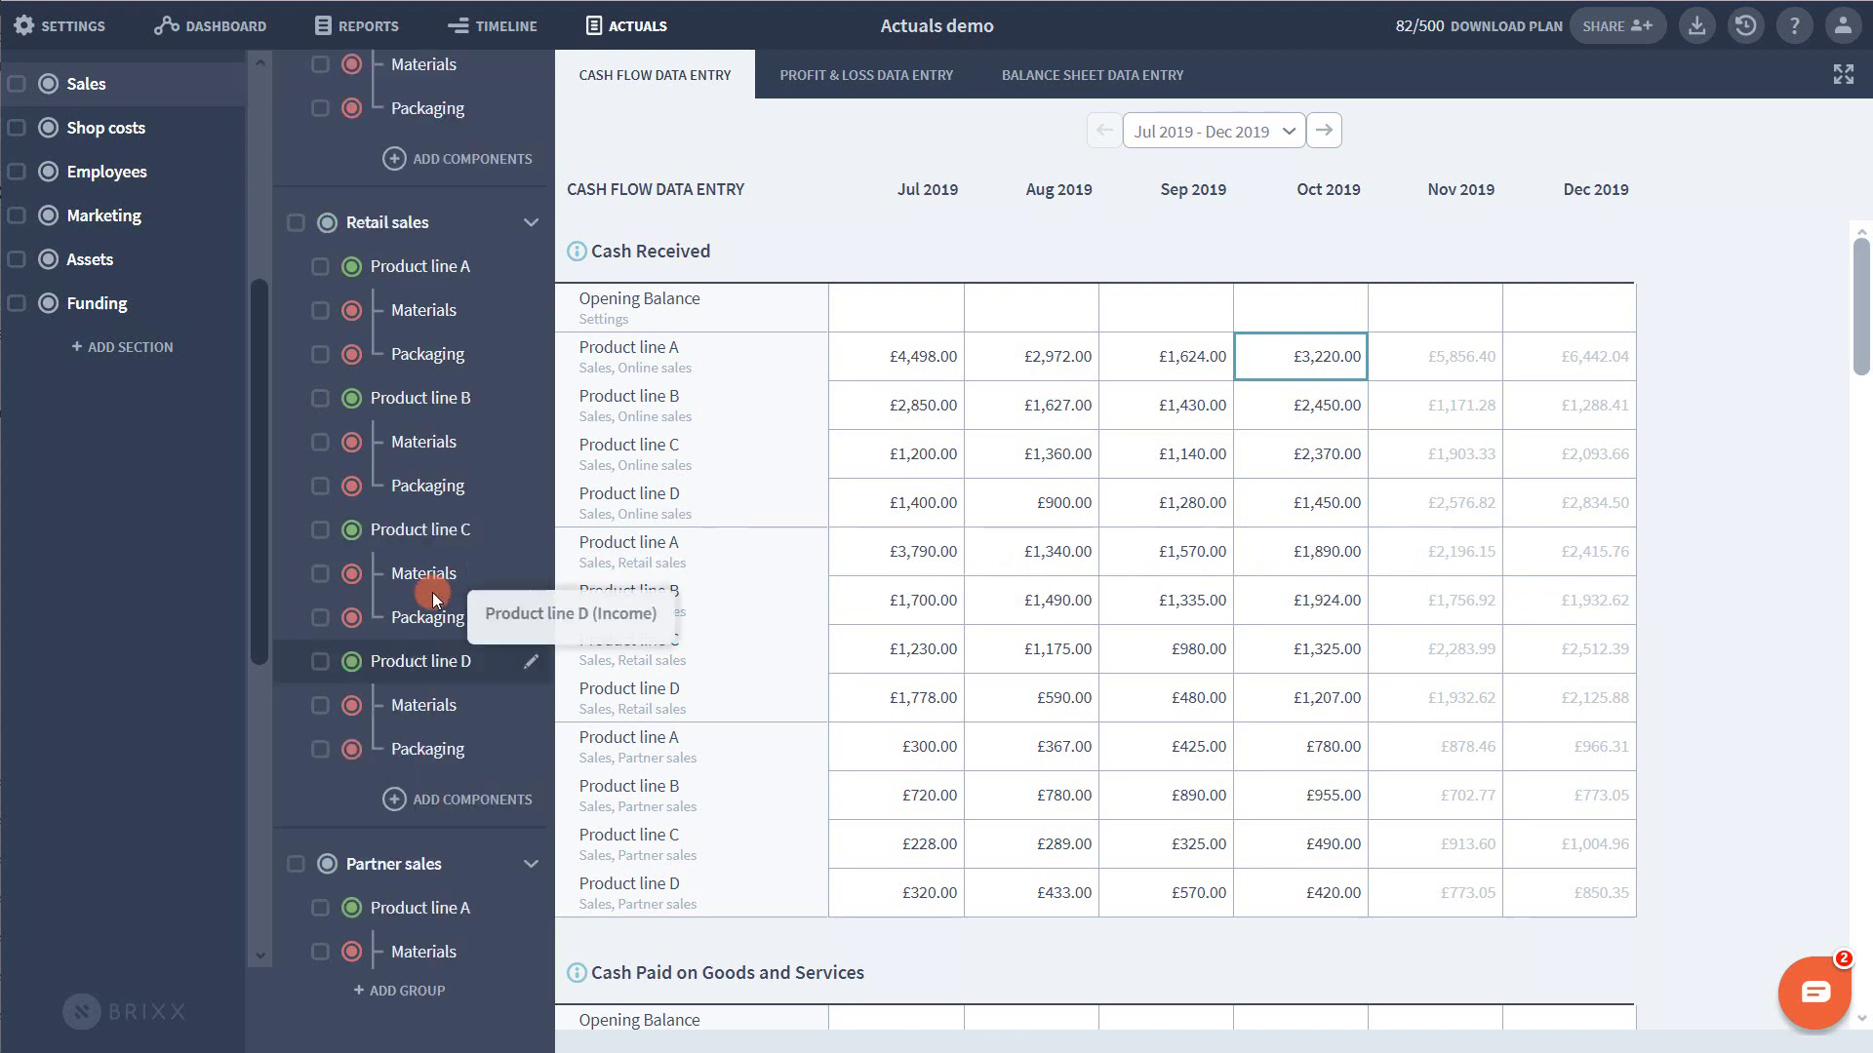
drag(444, 532, 449, 122)
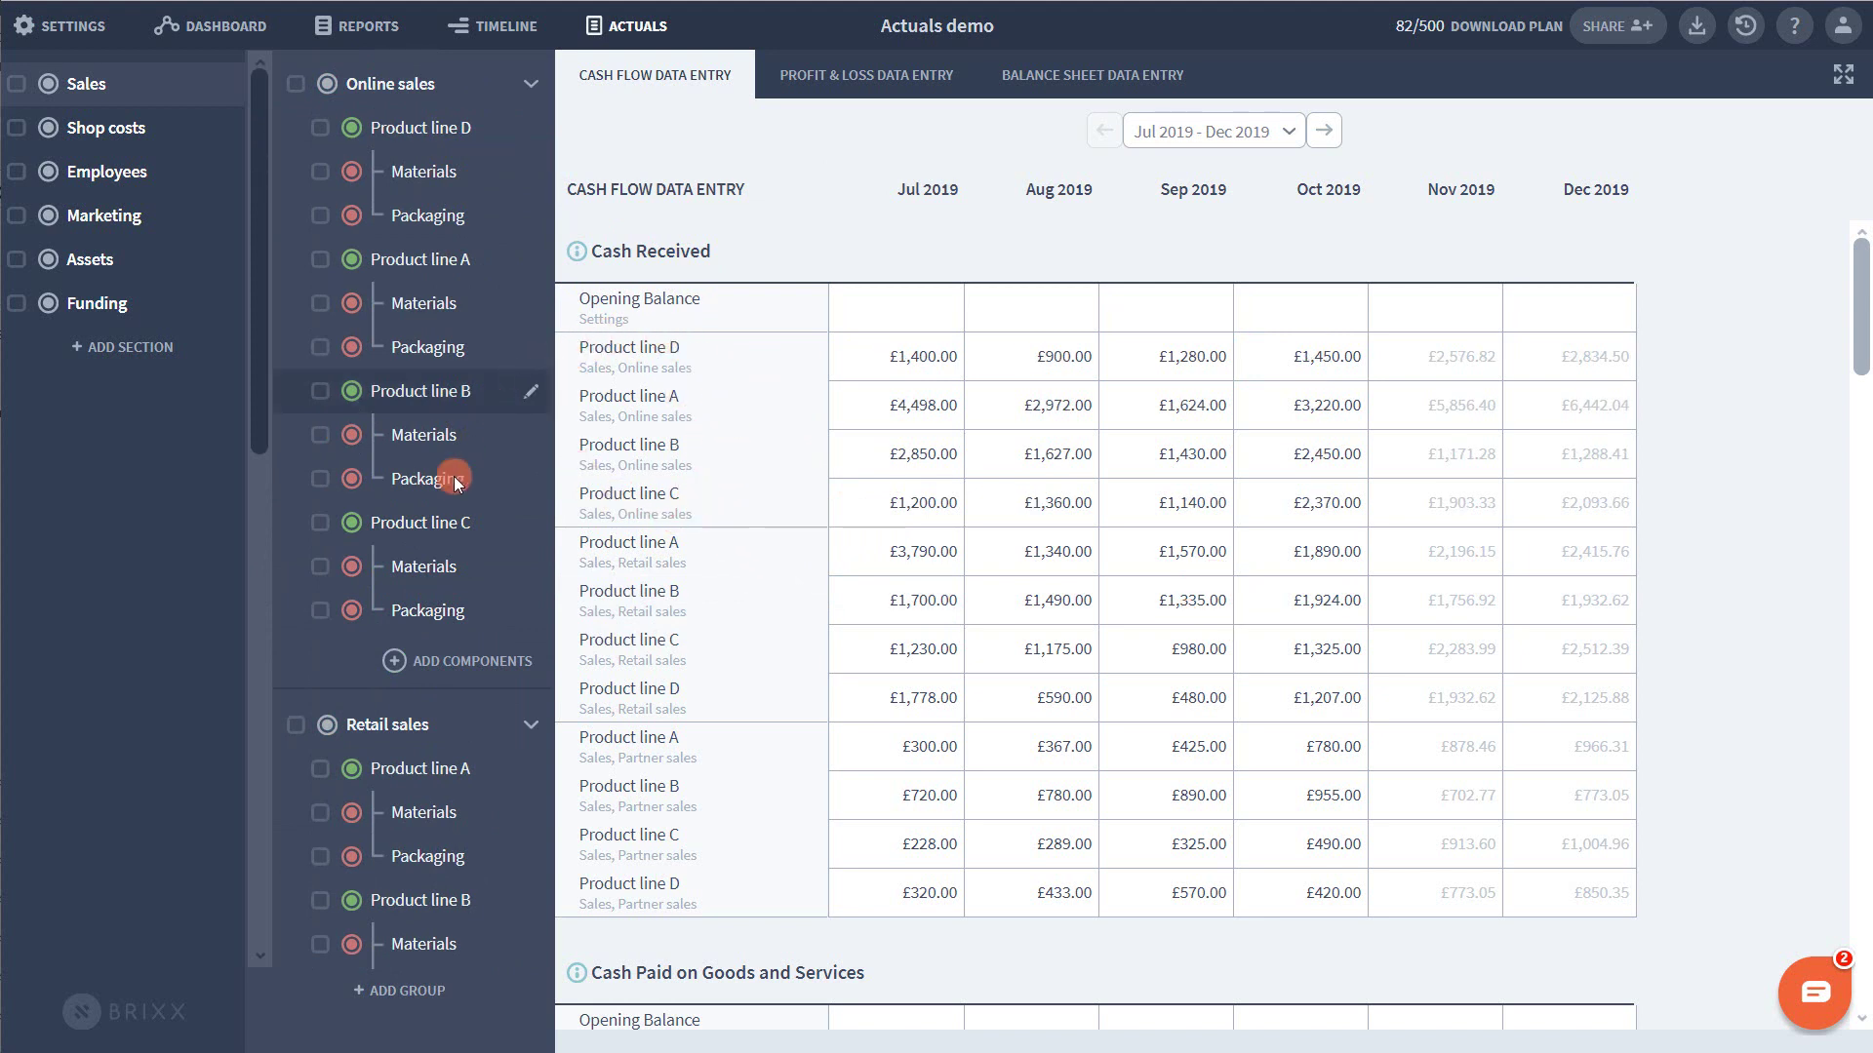
drag(460, 251, 459, 629)
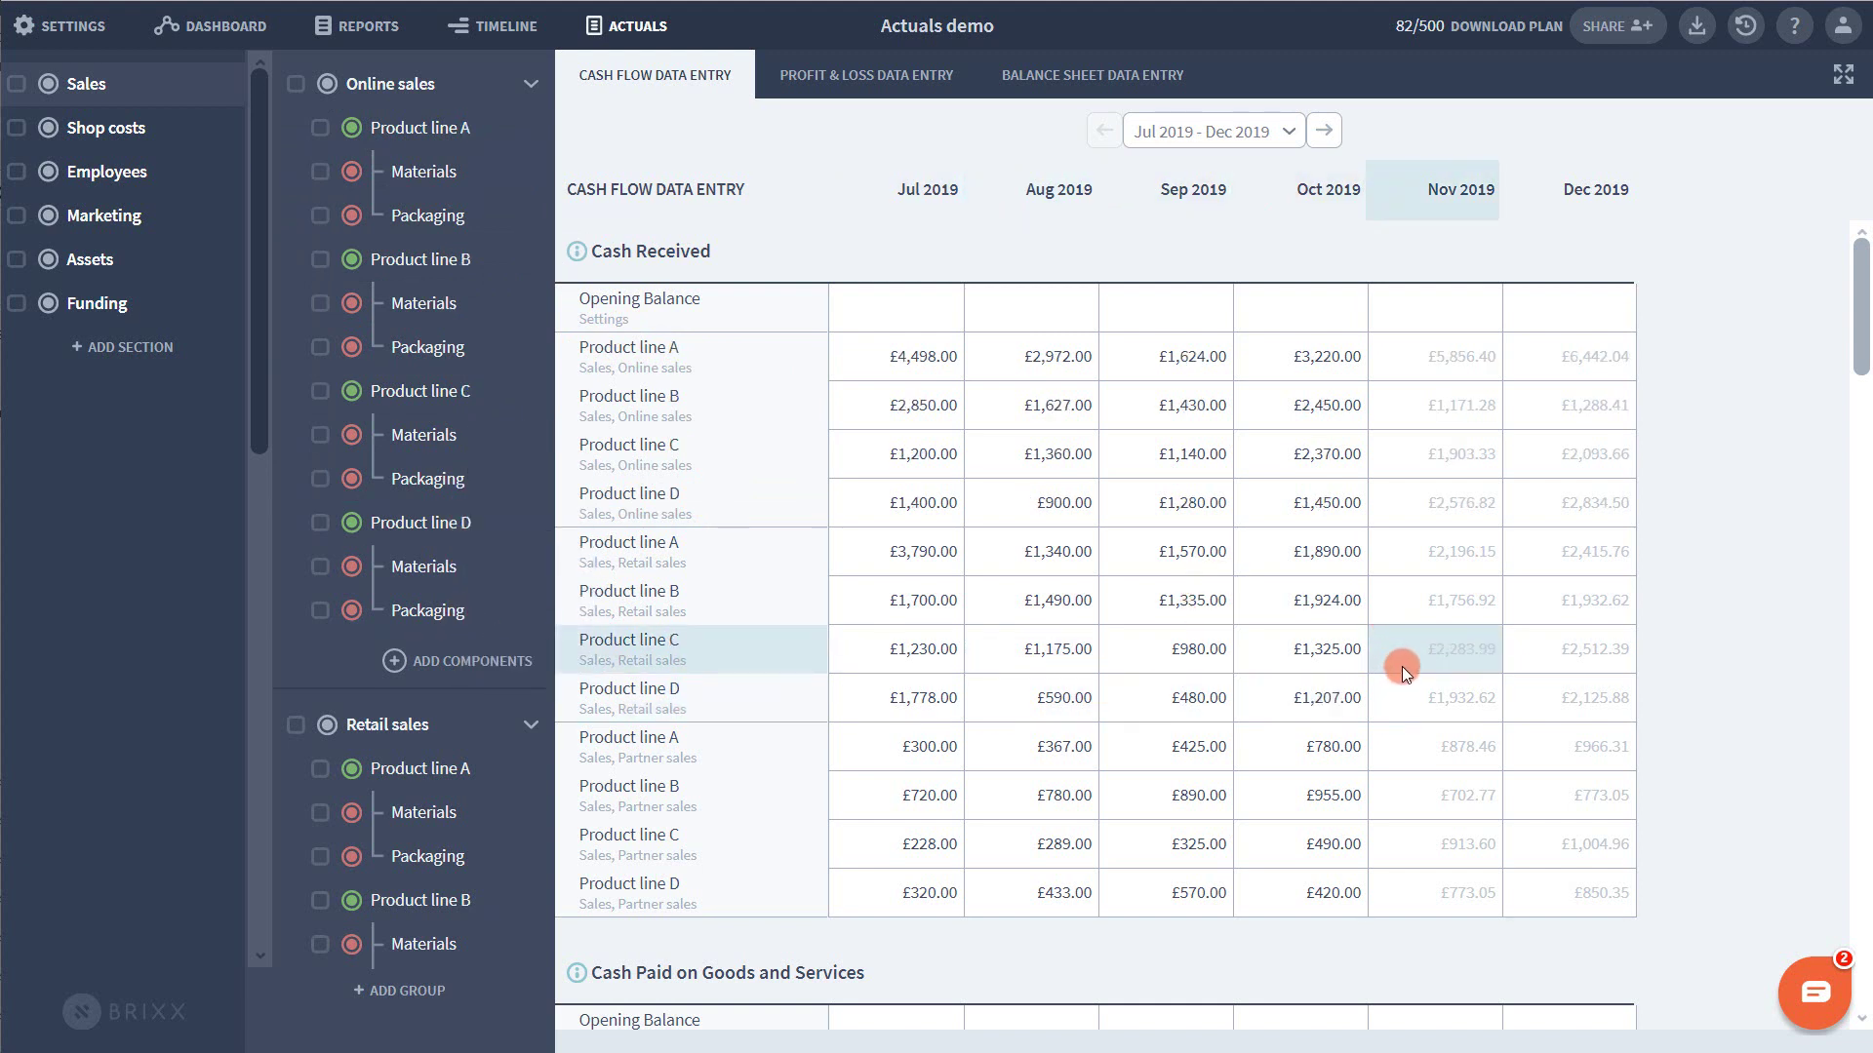
mouse_move(1388, 360)
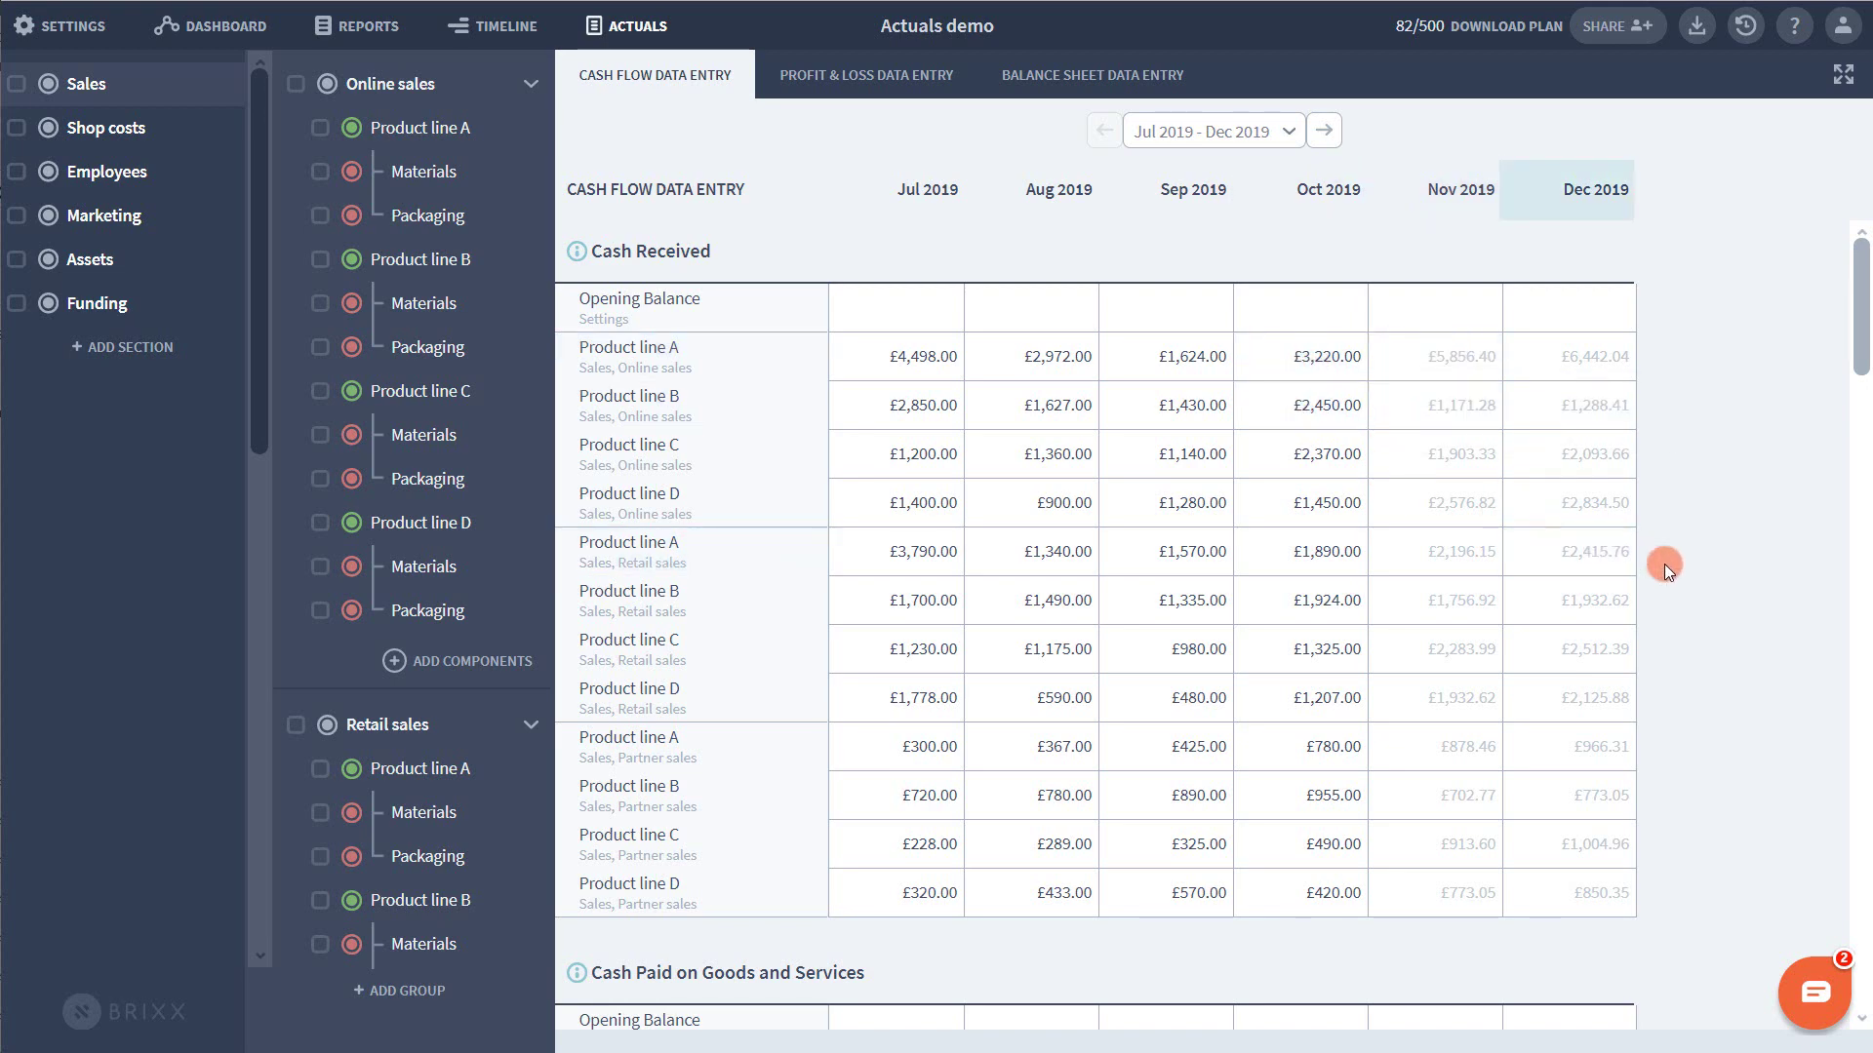
scroll(1665, 568, down, 10)
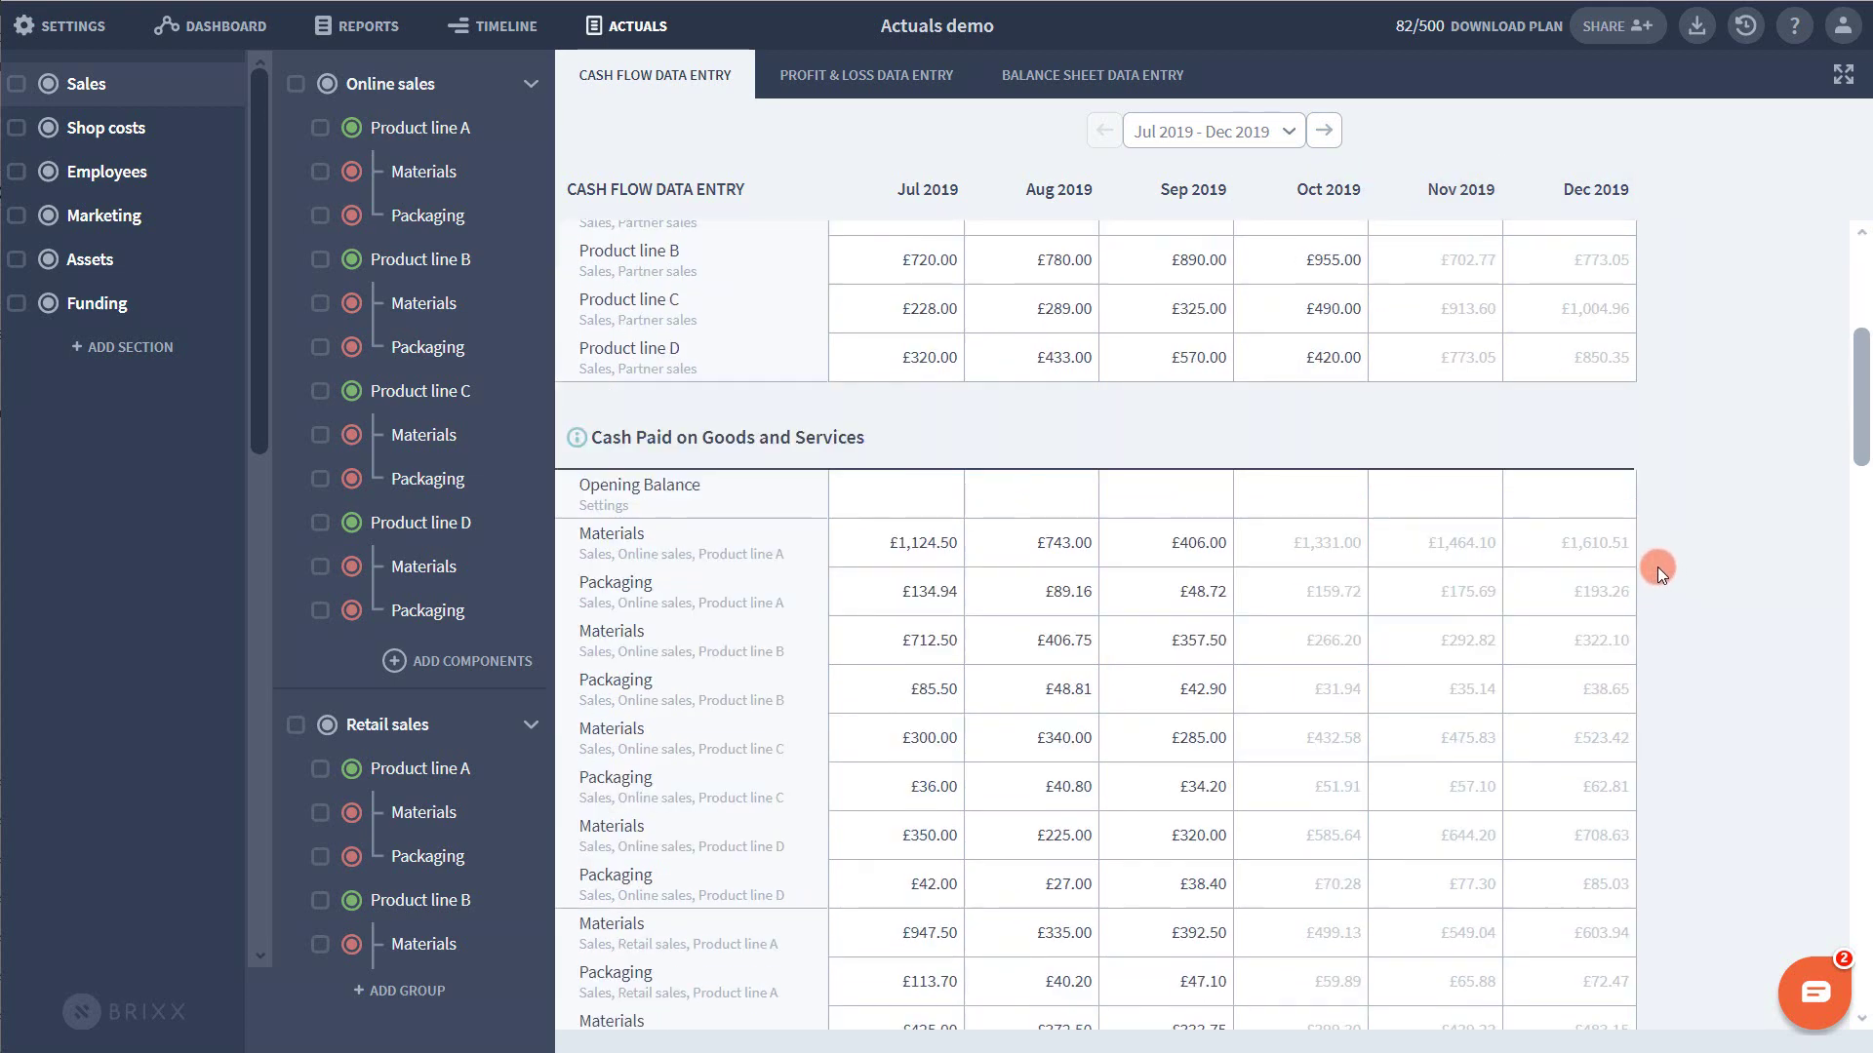
scroll(1656, 567, down, 8)
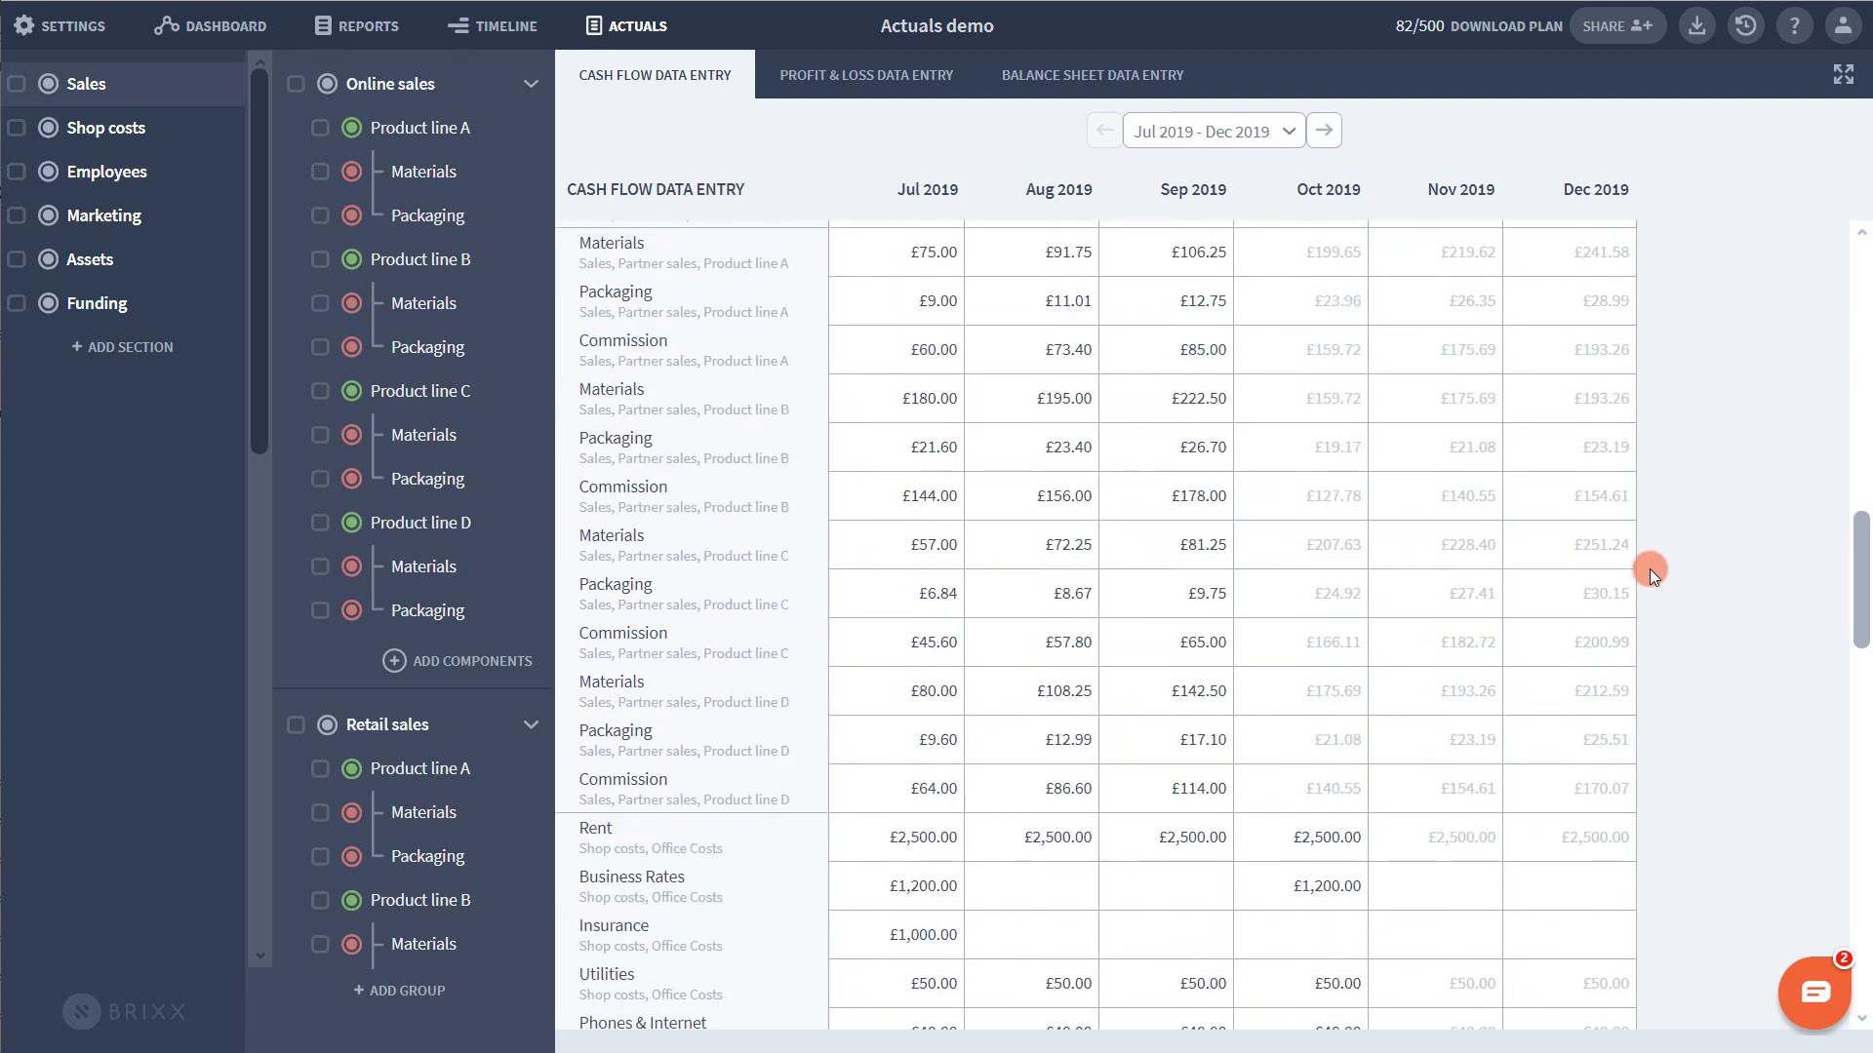
scroll(1648, 569, down, 12)
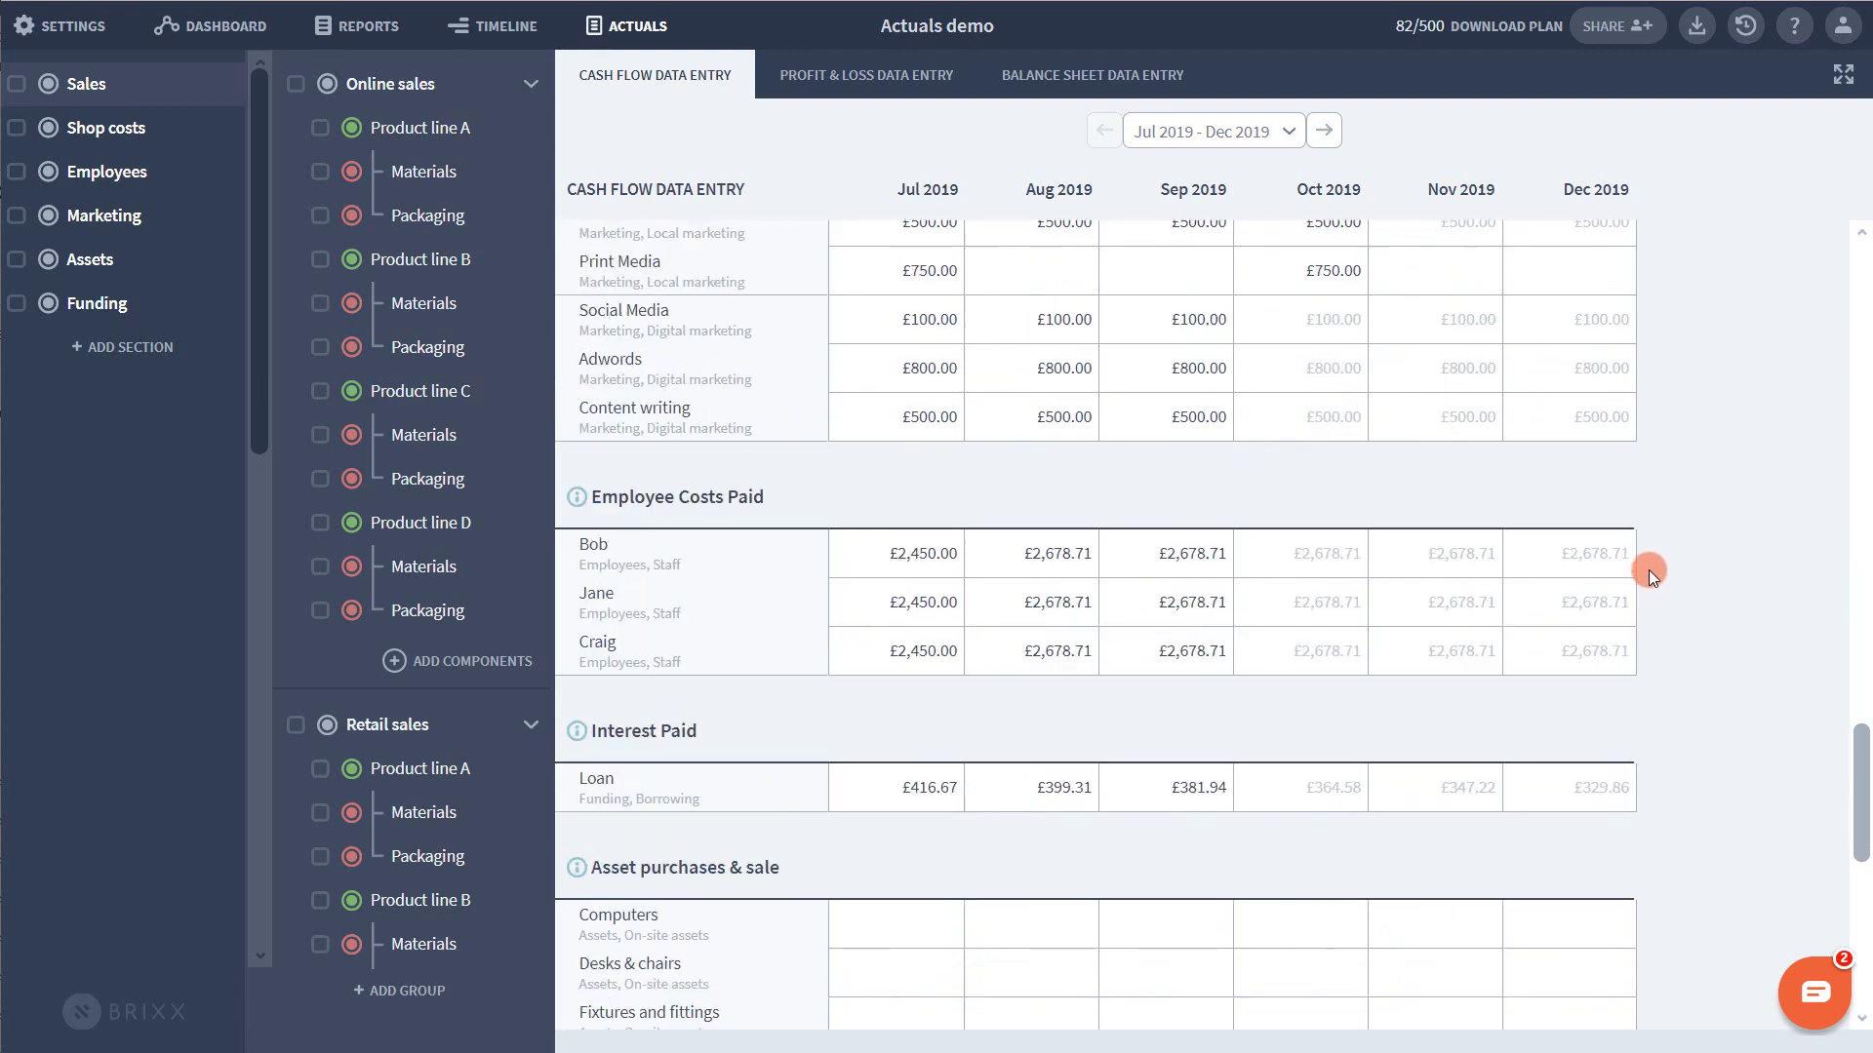
scroll(1648, 569, down, 5)
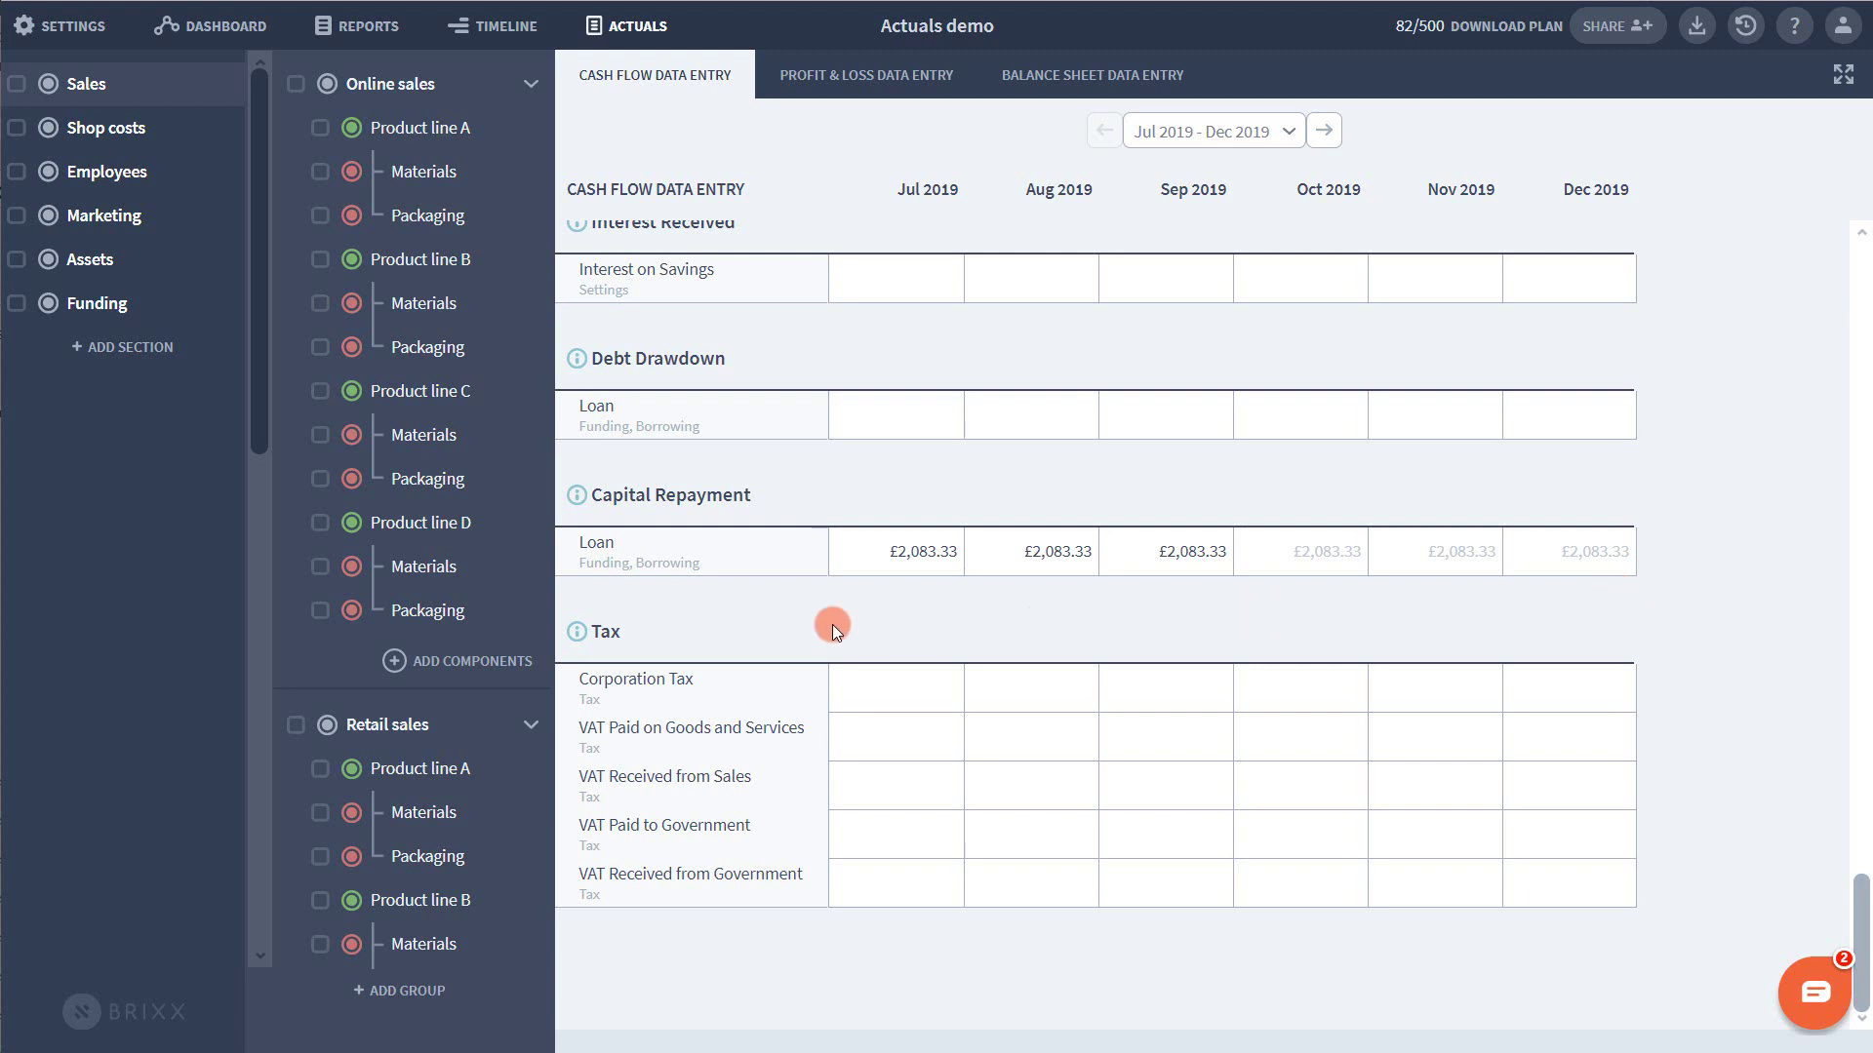
drag(589, 634, 624, 634)
drag(581, 726, 808, 897)
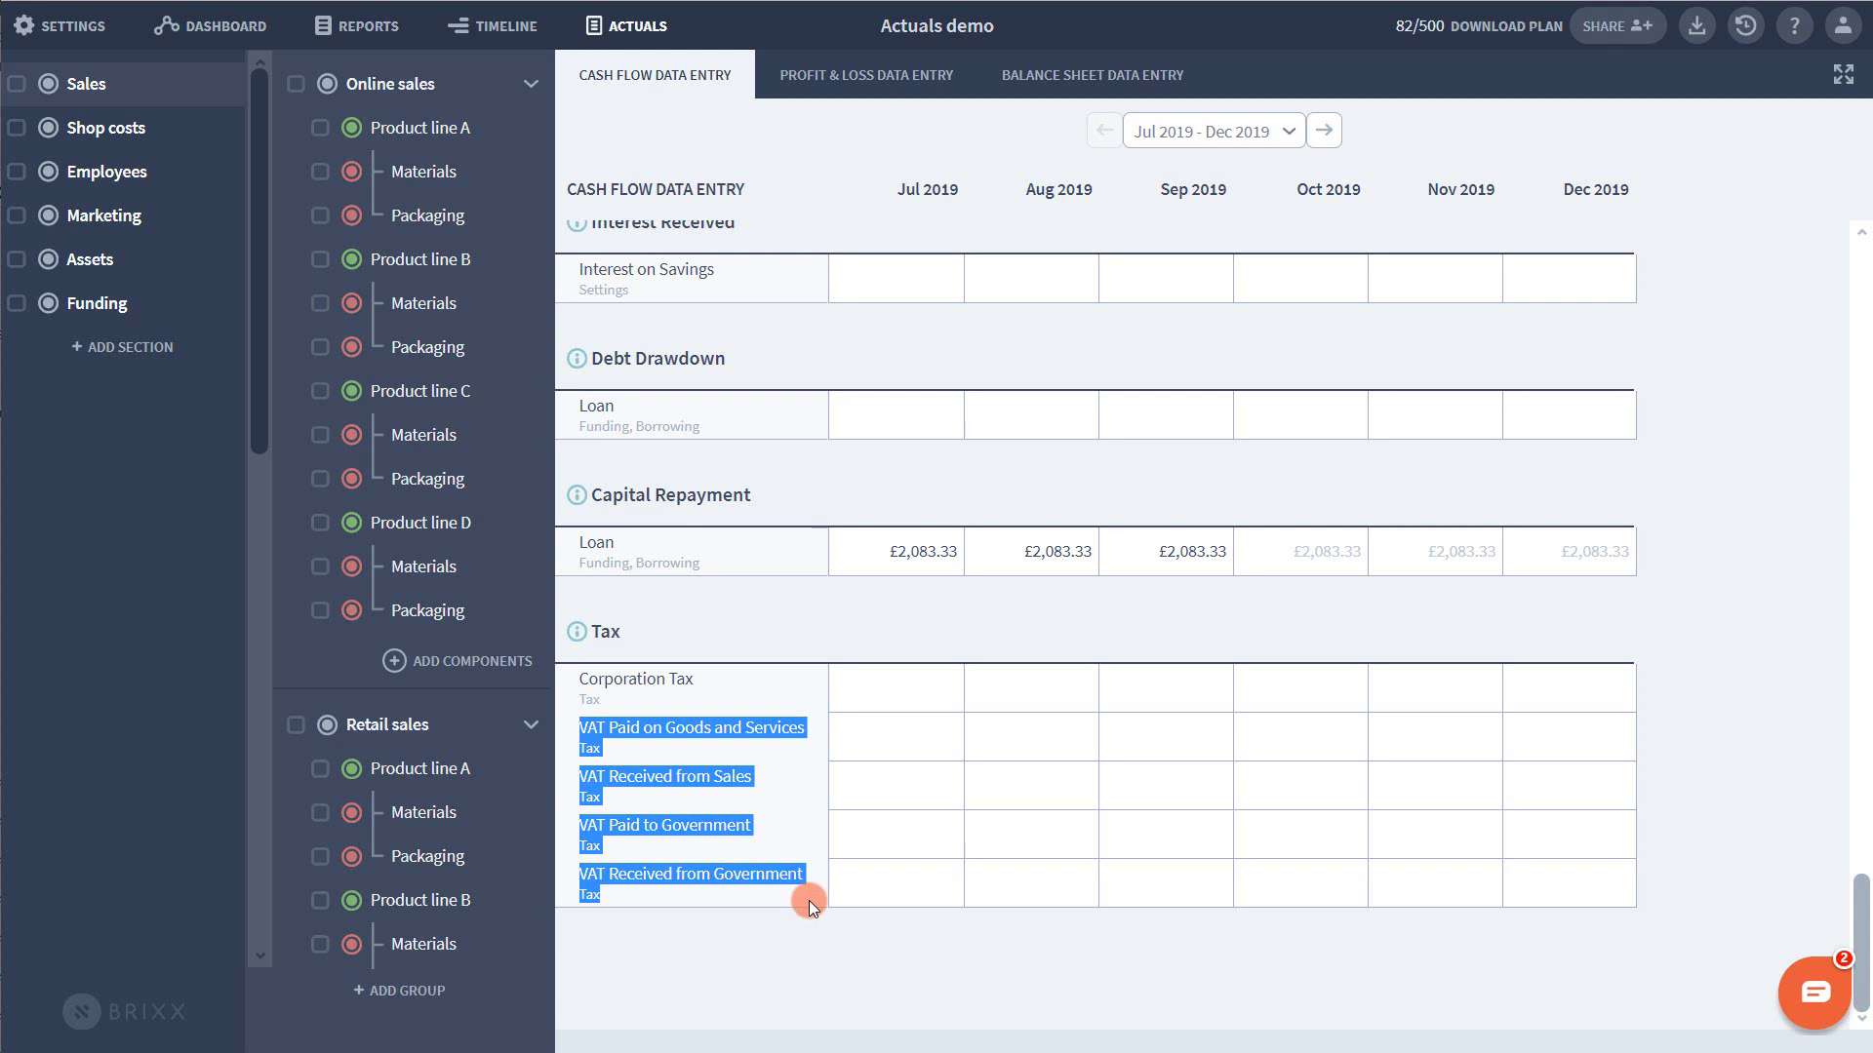
click(831, 966)
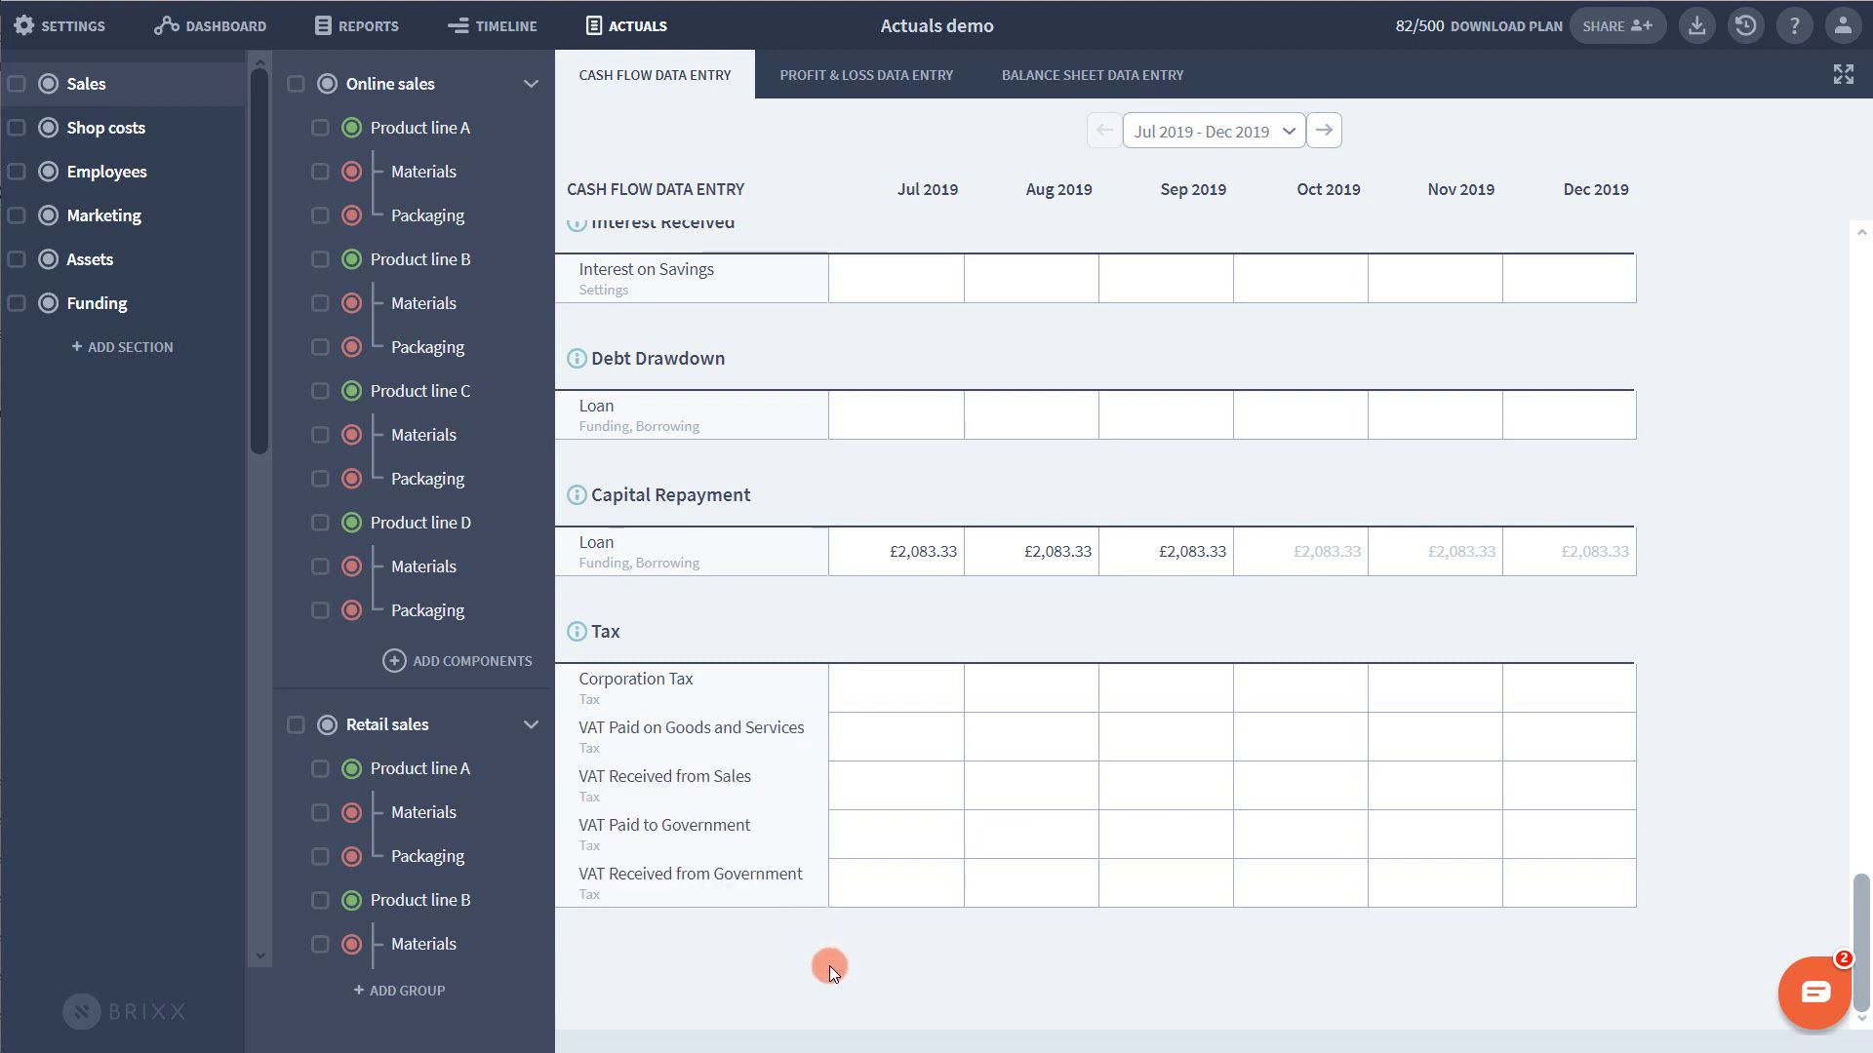
drag(609, 825, 762, 829)
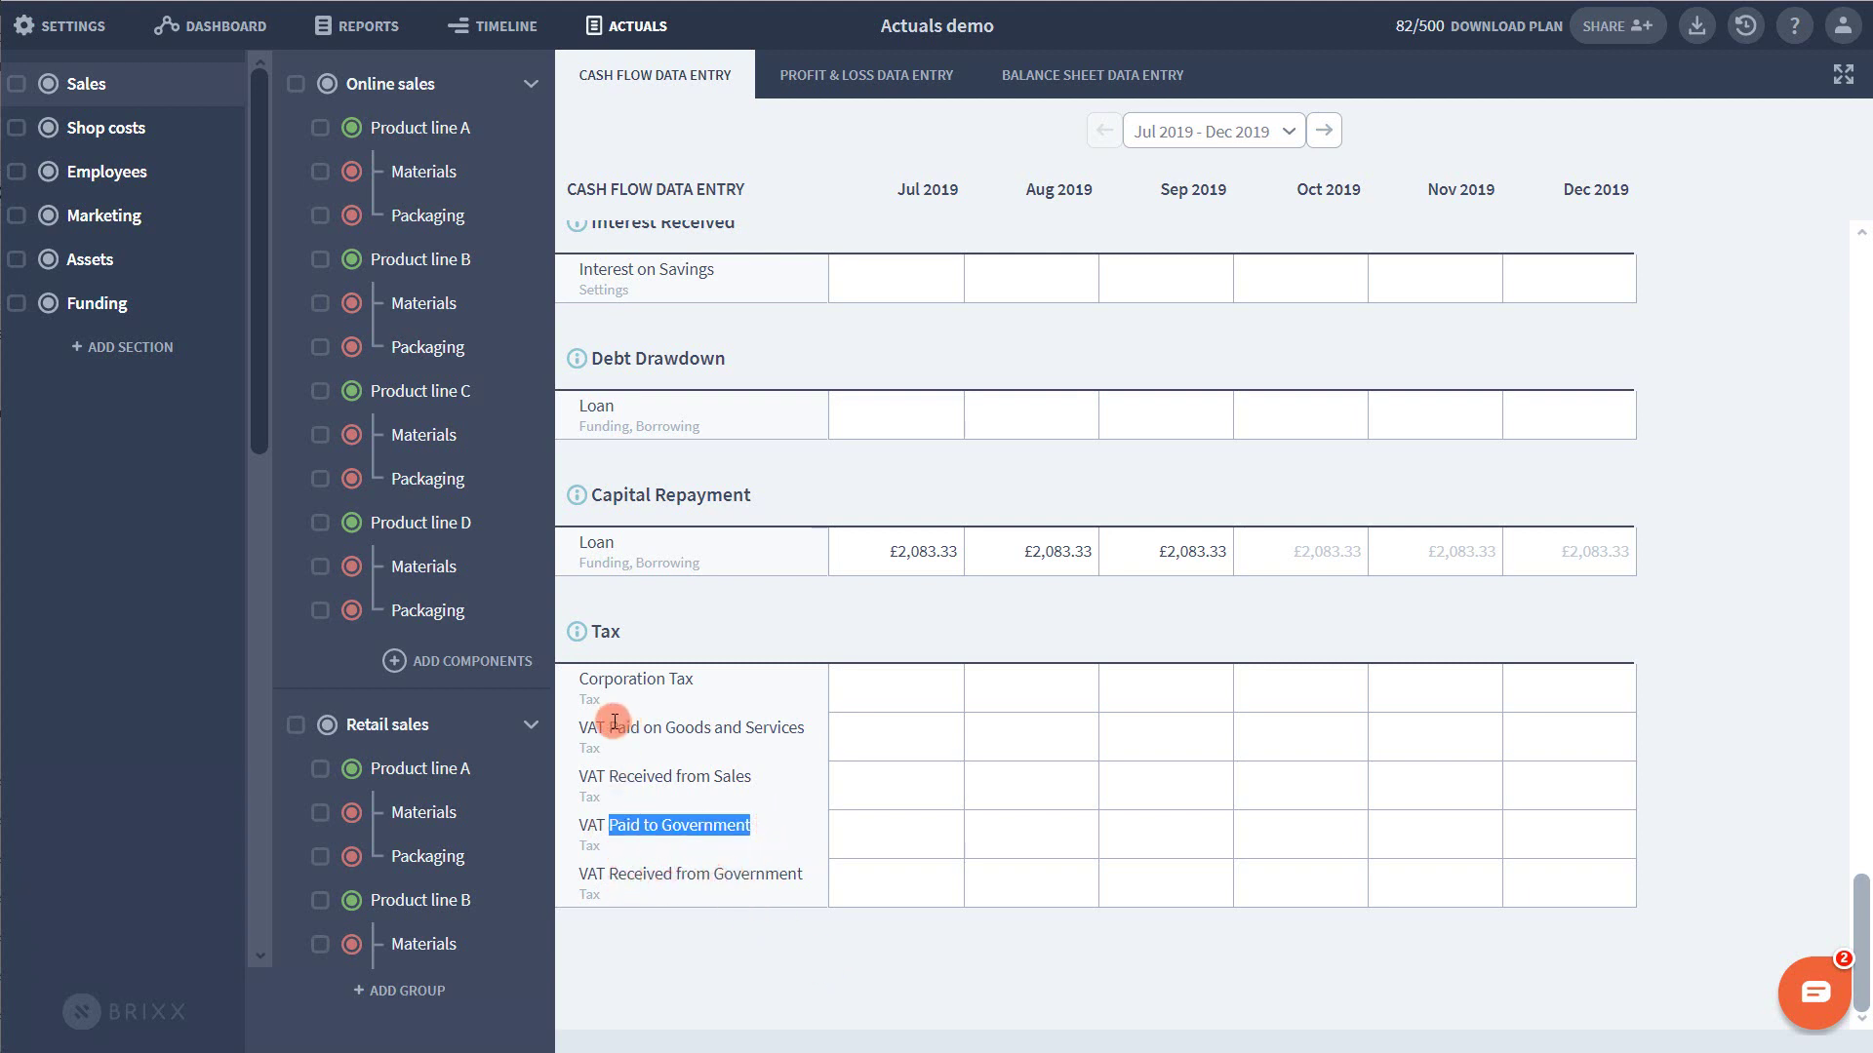
click(751, 629)
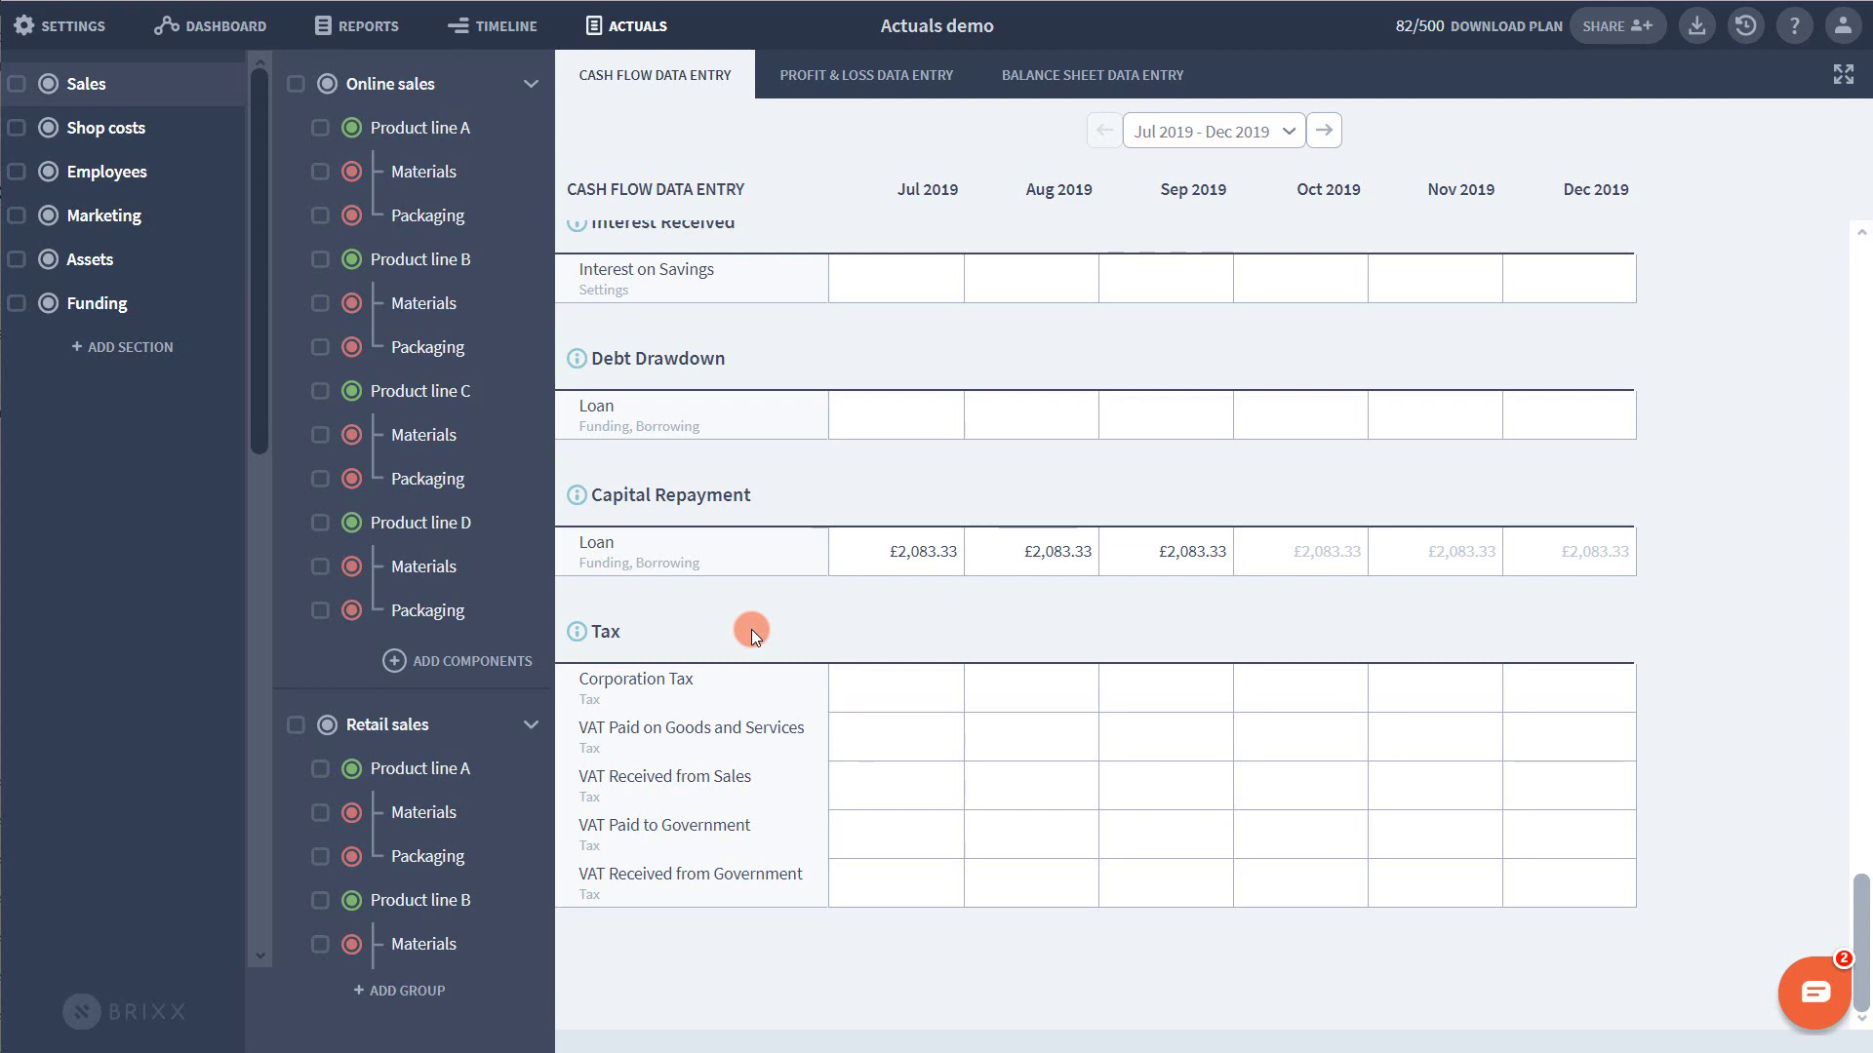
scroll(751, 629, up, 15)
scroll(736, 605, up, 2)
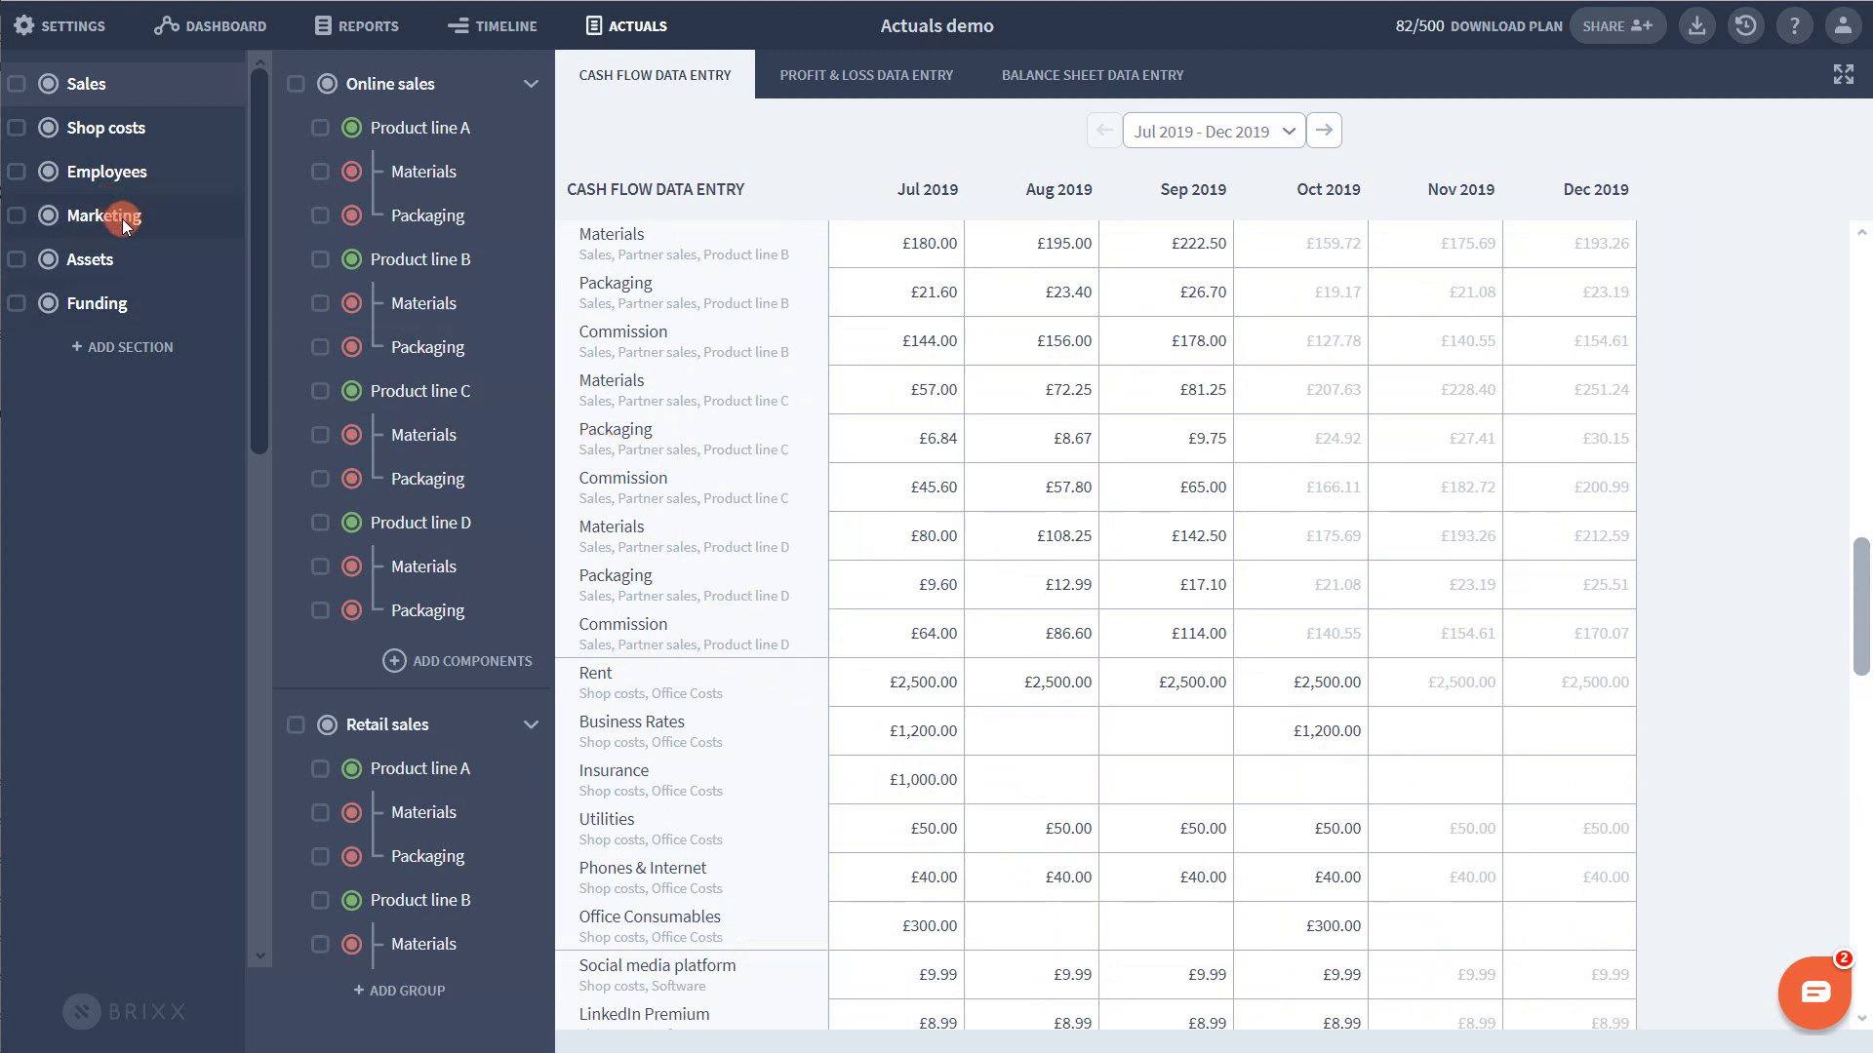
- Add an Operational cost to Shop costs › Software and rename it 'New software'
click(115, 128)
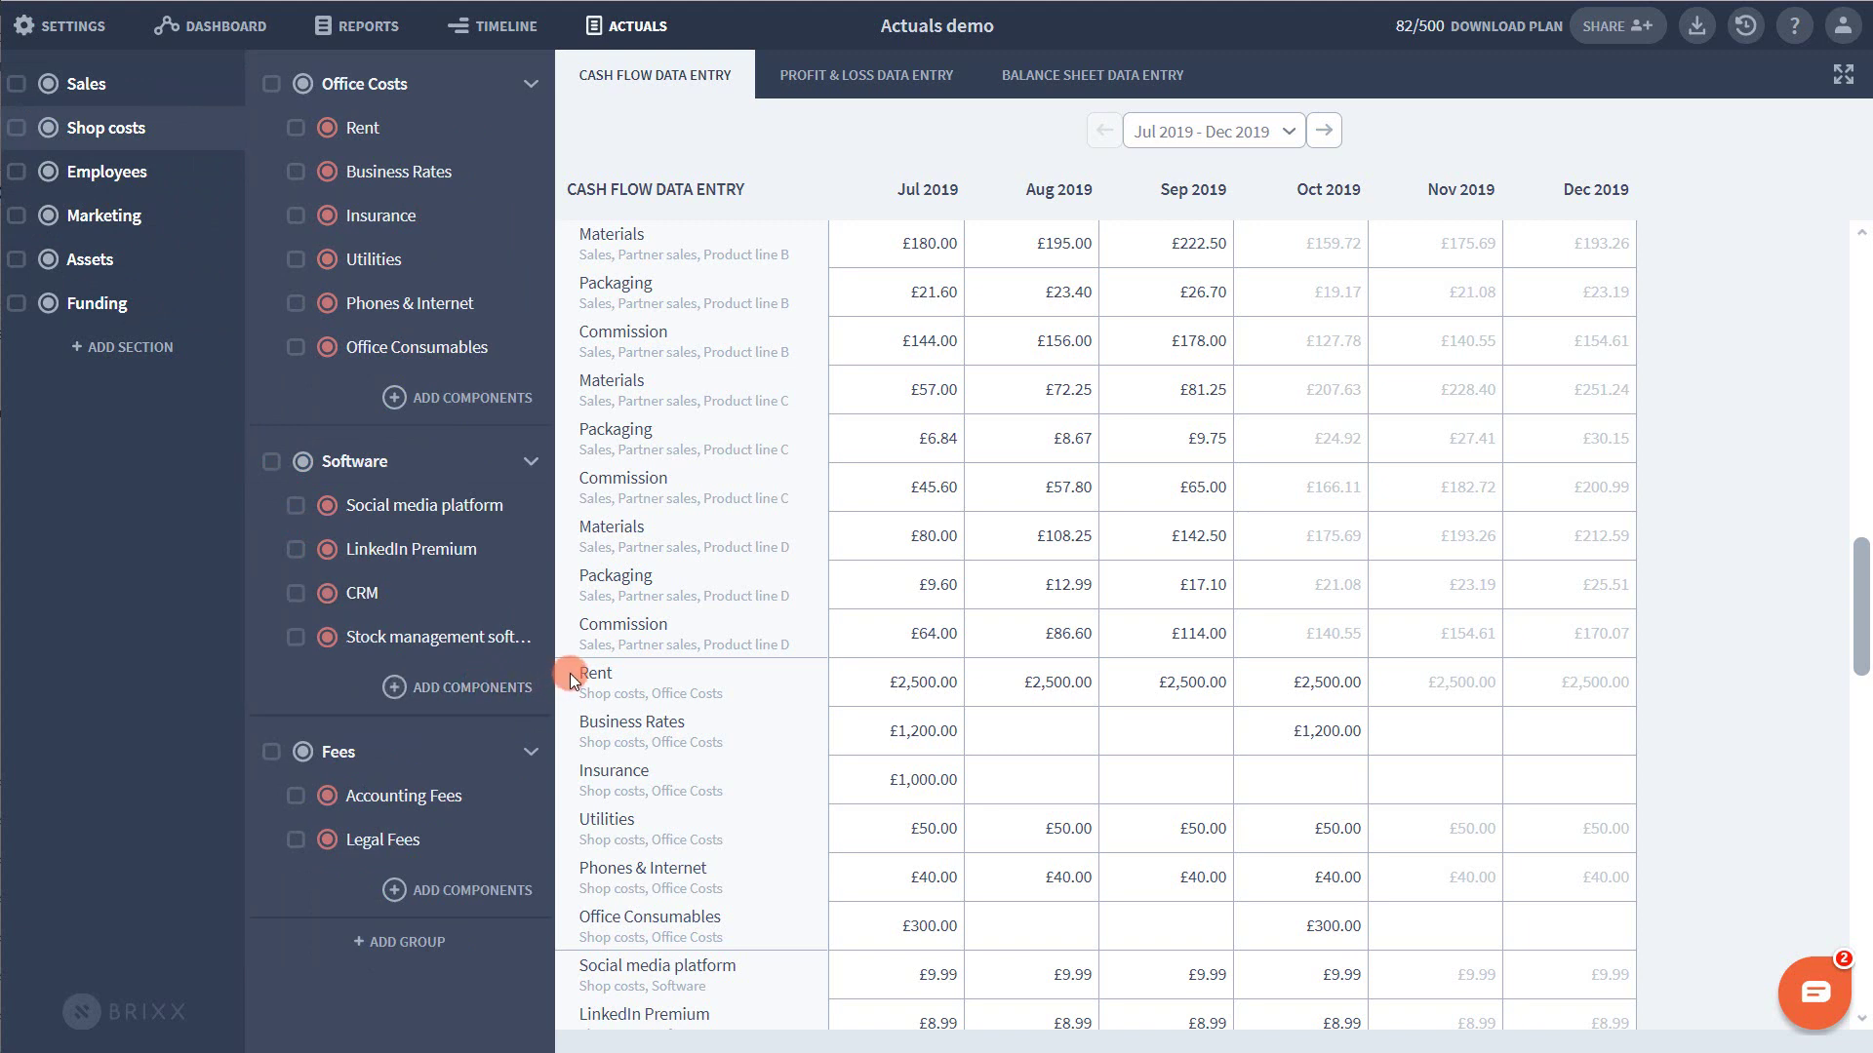
click(477, 699)
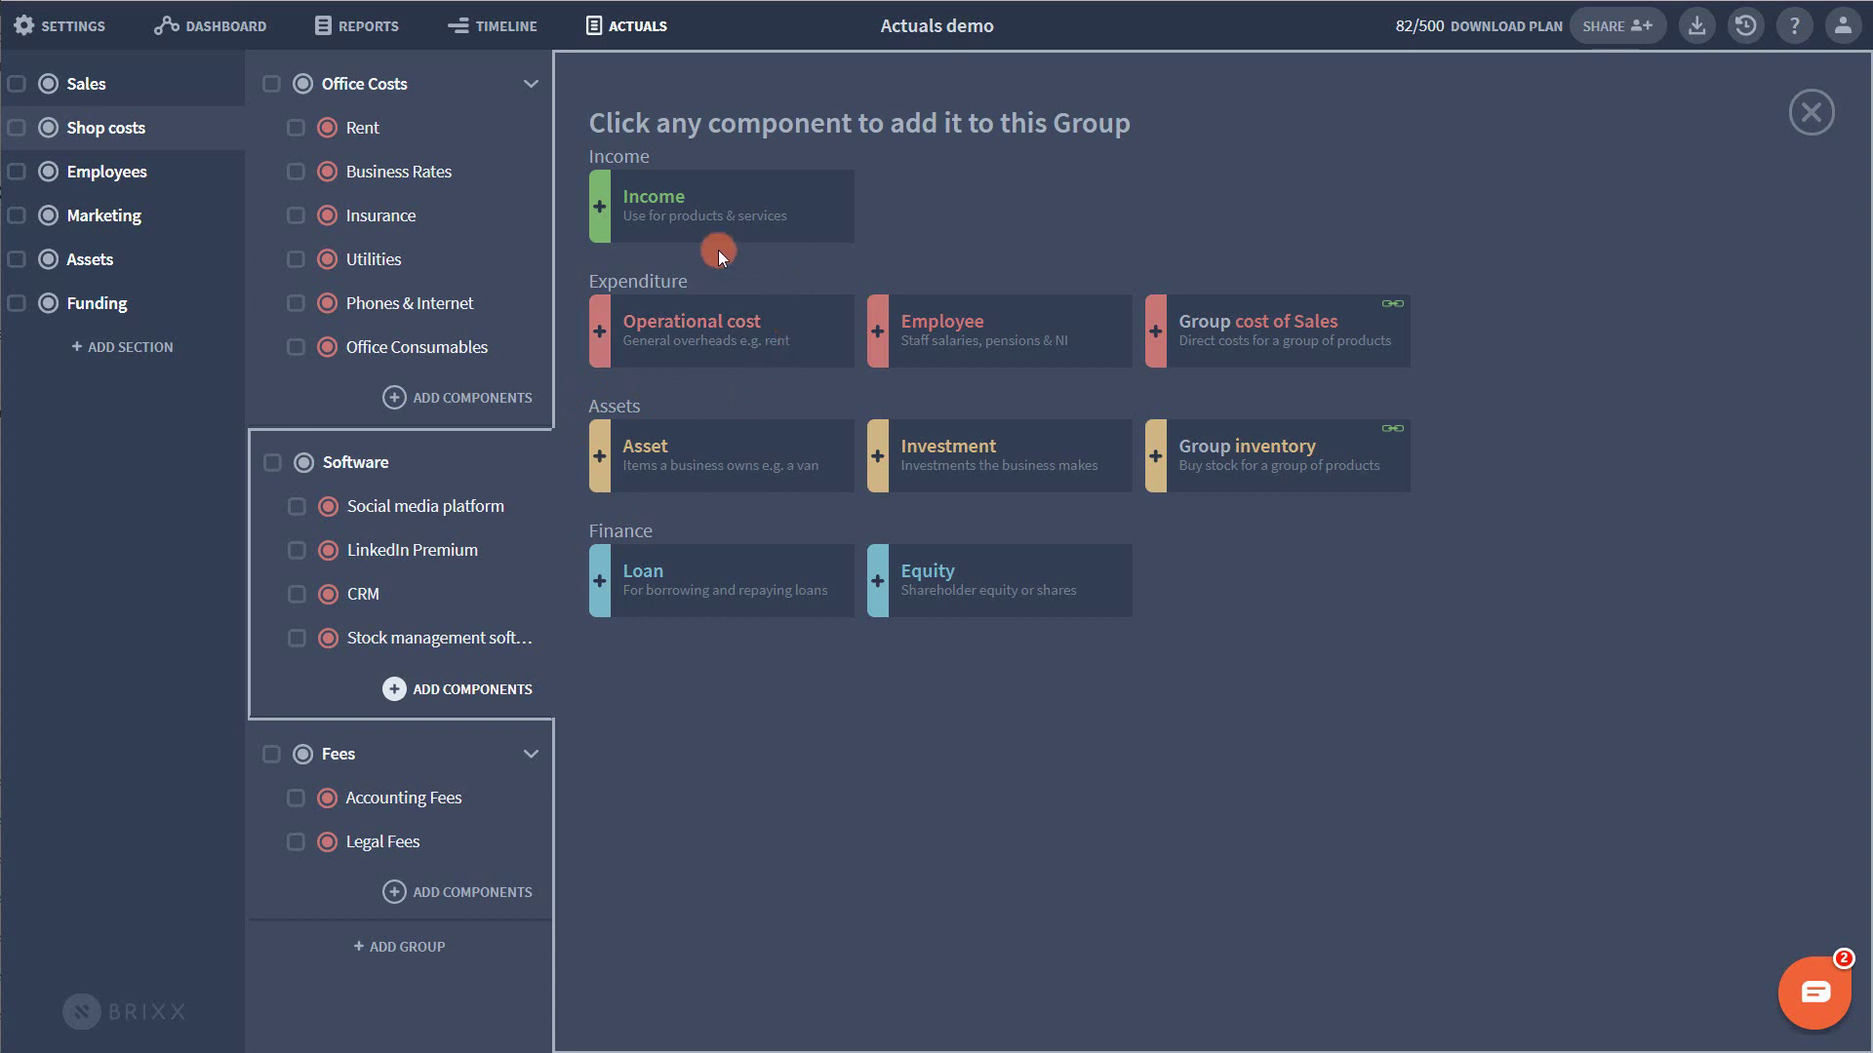
click(729, 344)
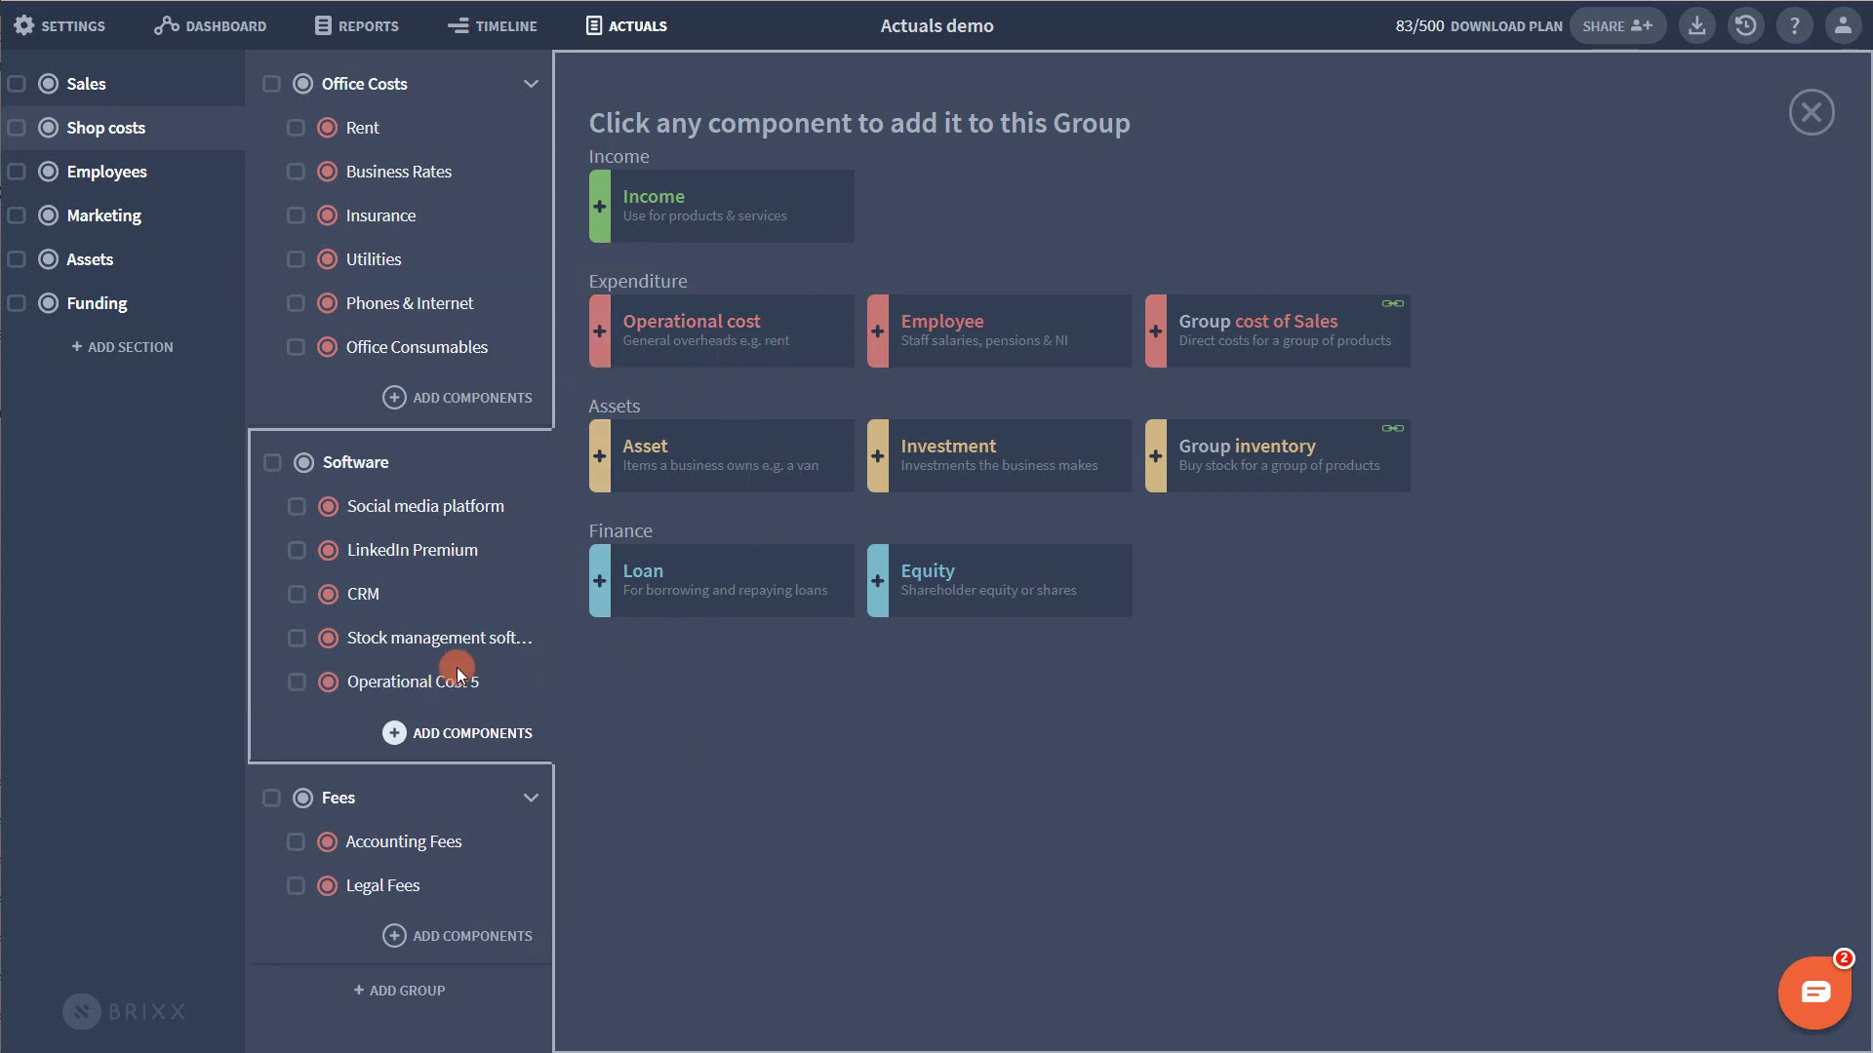
click(458, 686)
text(N)
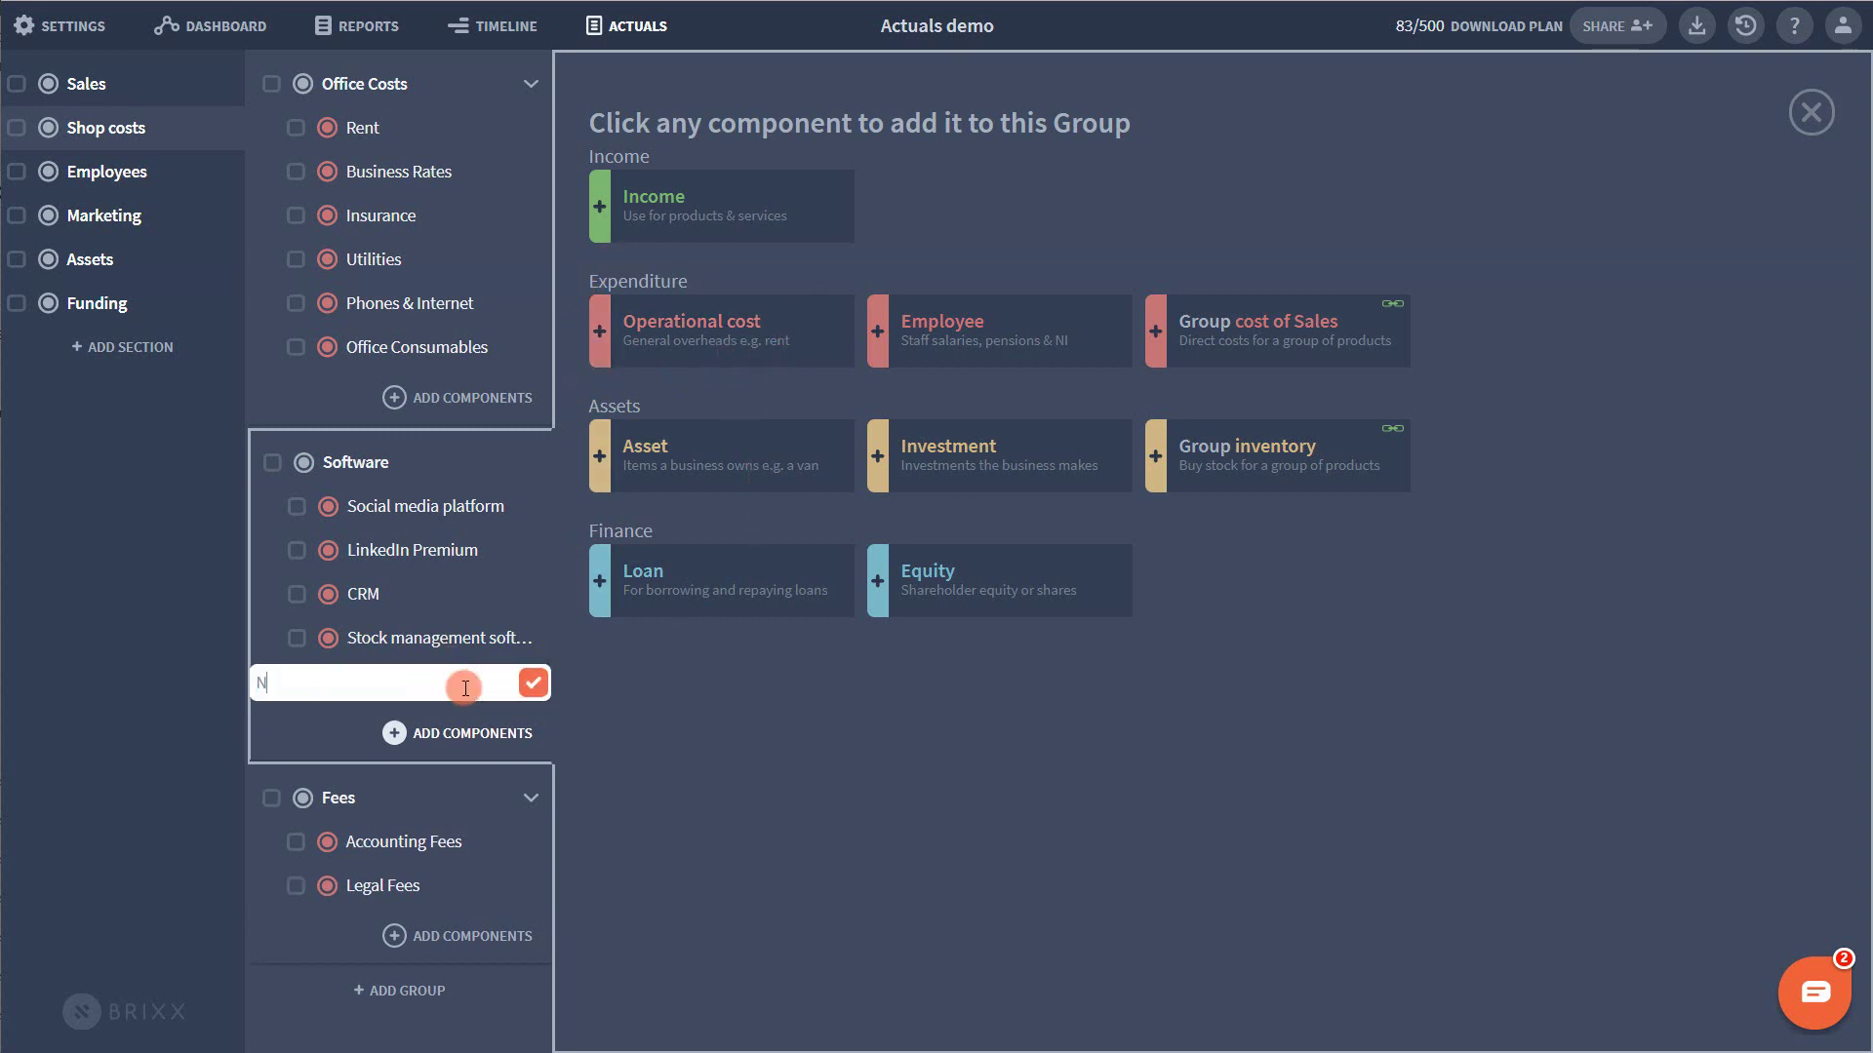
text(ew software)
key(Return)
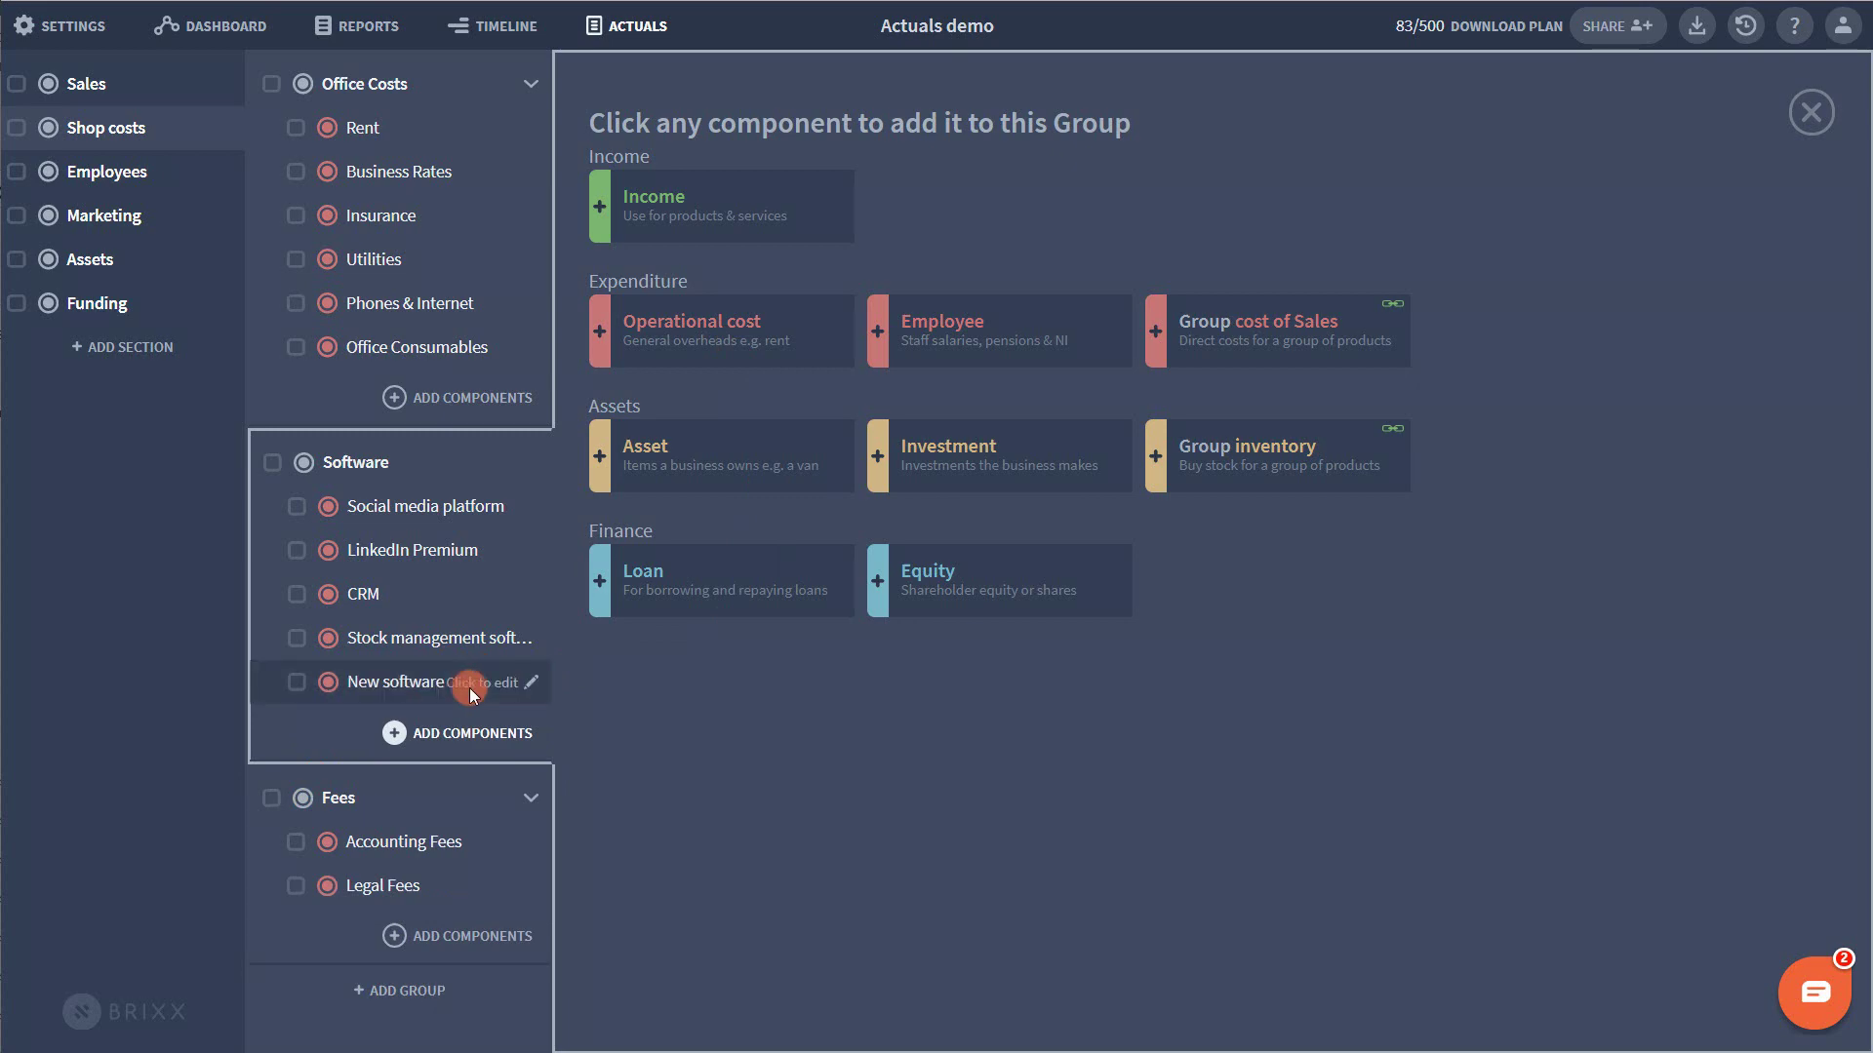
click(490, 732)
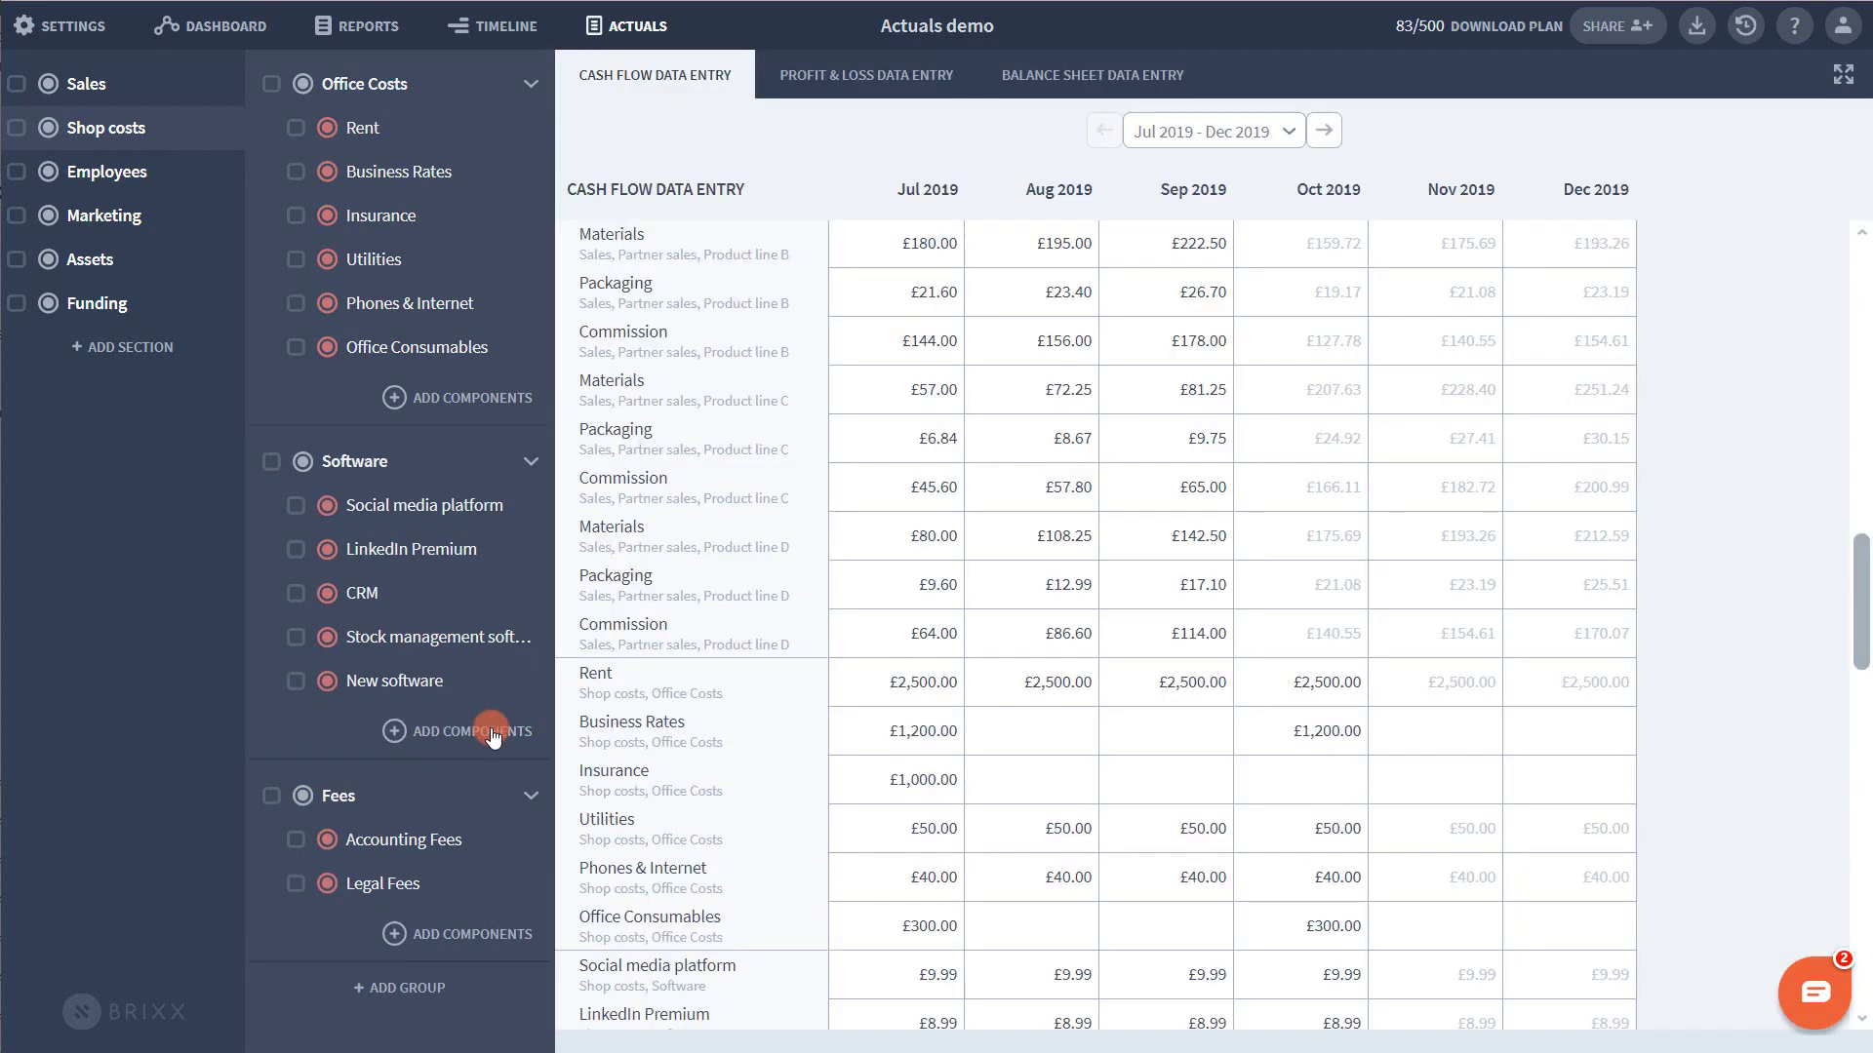
- Enter 1000 as the Jul 2019 actual in the New software row
scroll(675, 786, down, 4)
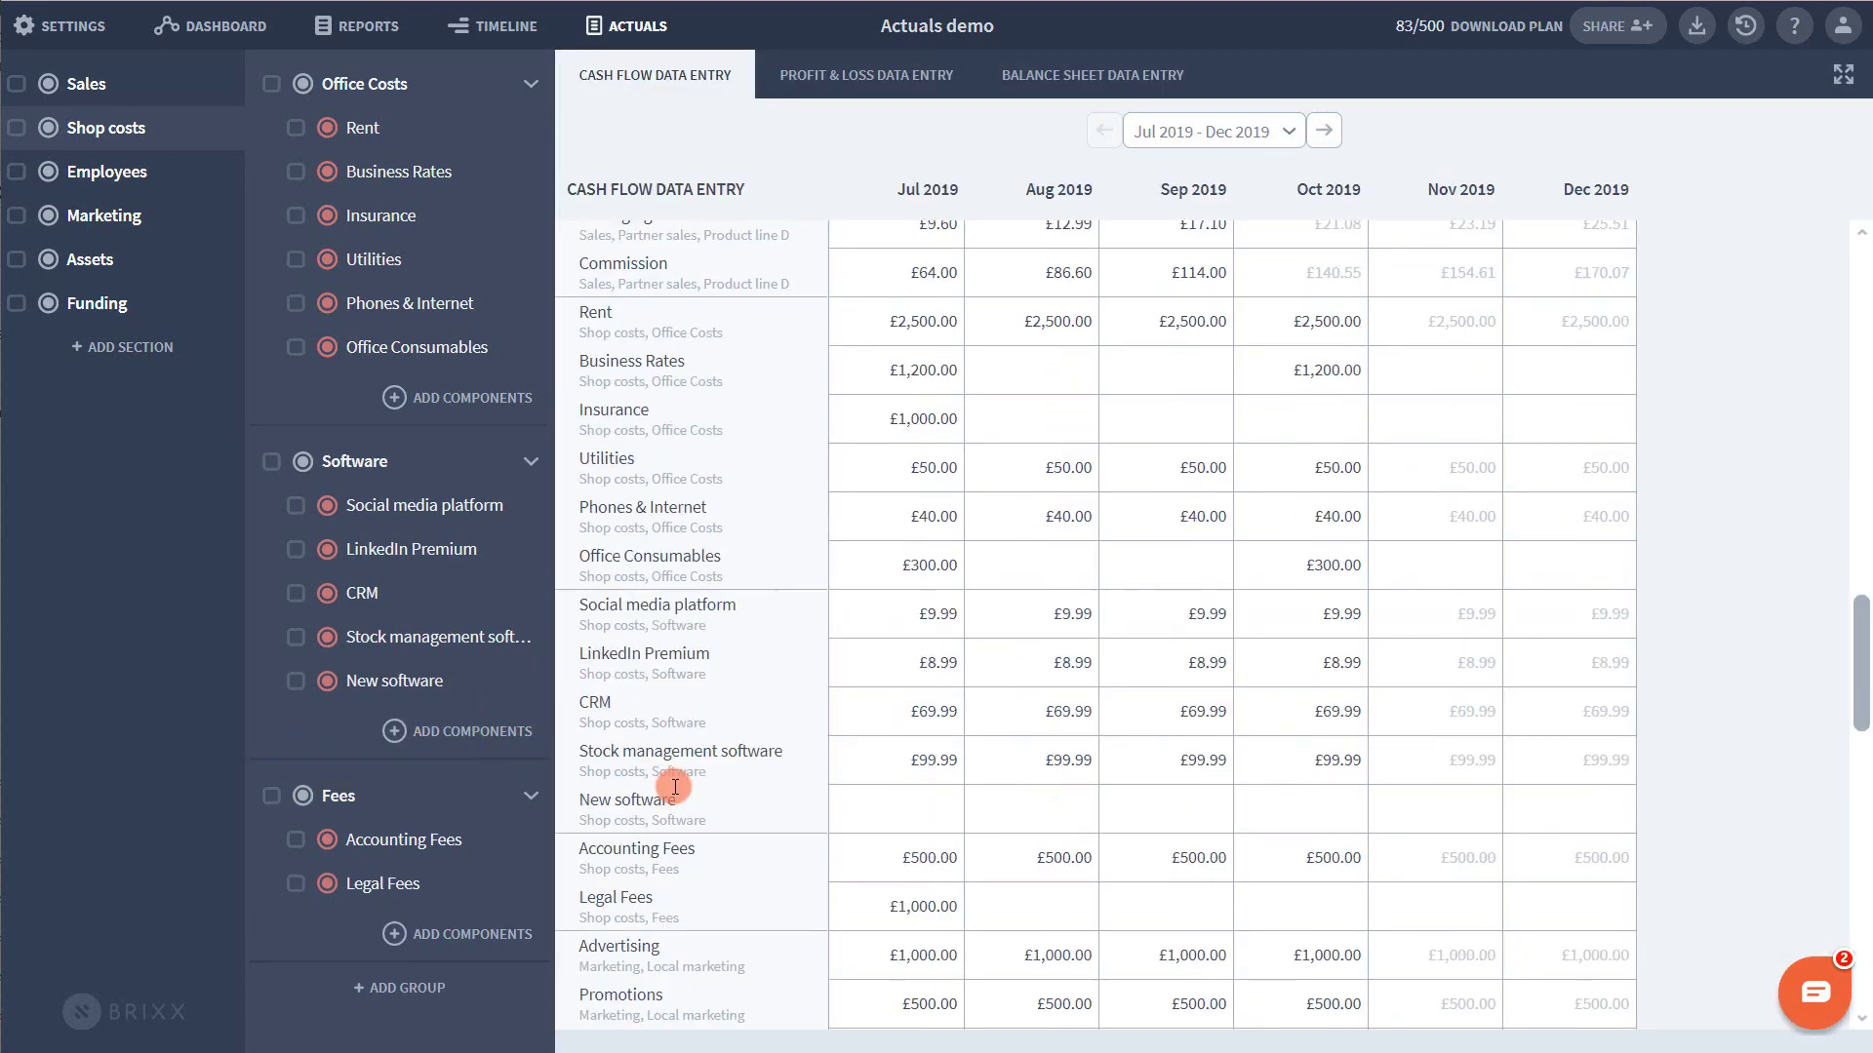
drag(583, 800, 689, 800)
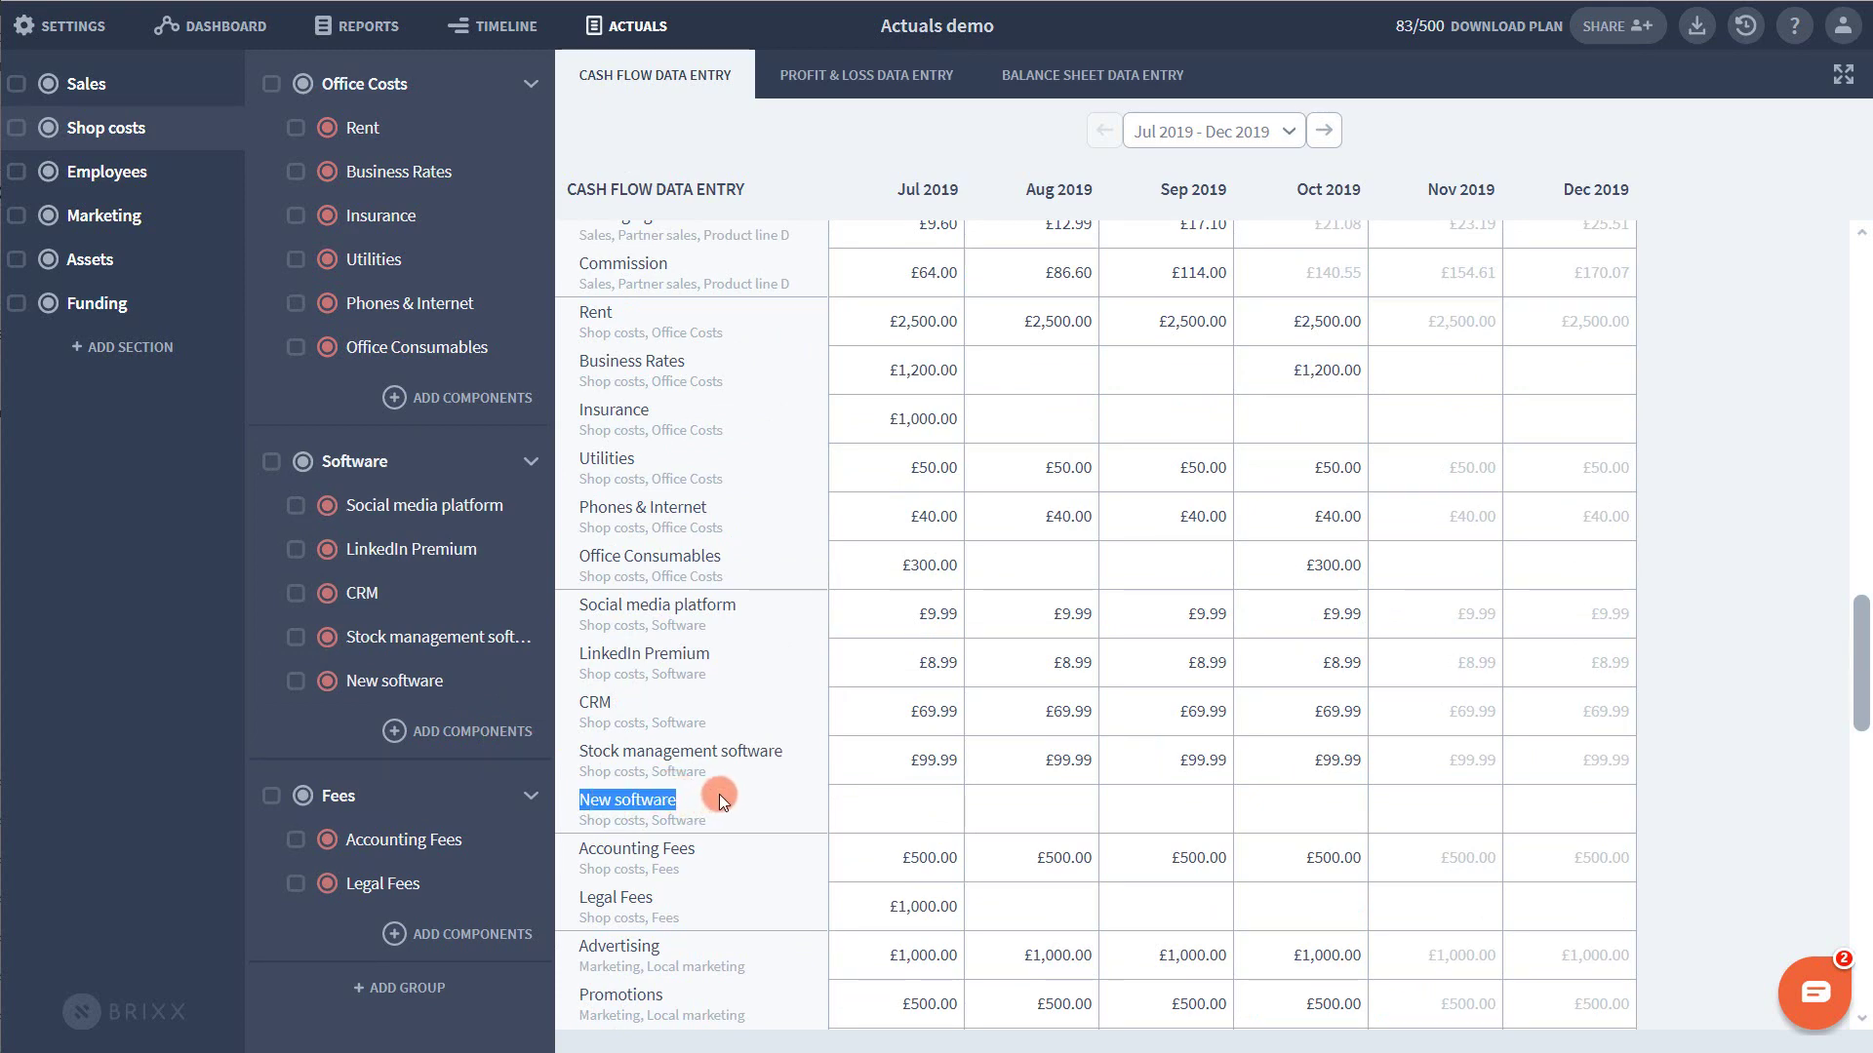
scroll(721, 800, down, 6)
scroll(711, 739, up, 2)
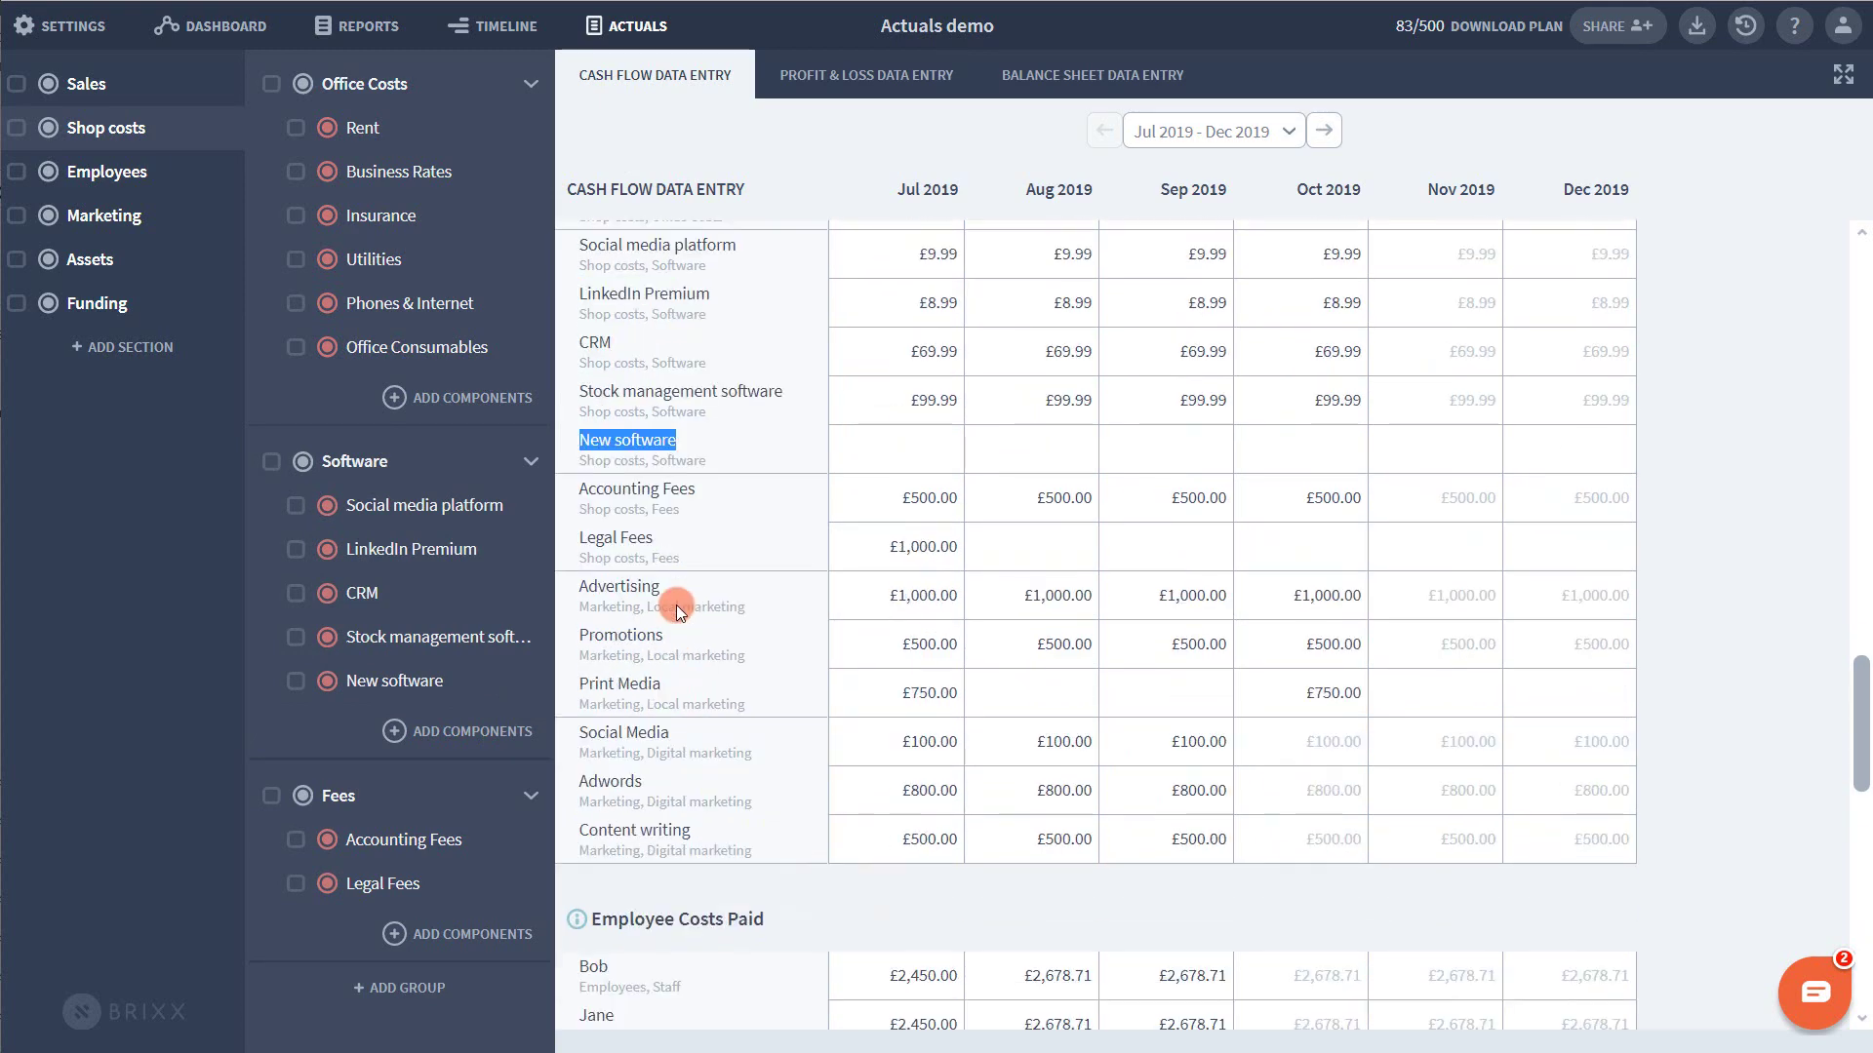
click(870, 445)
text(1000)
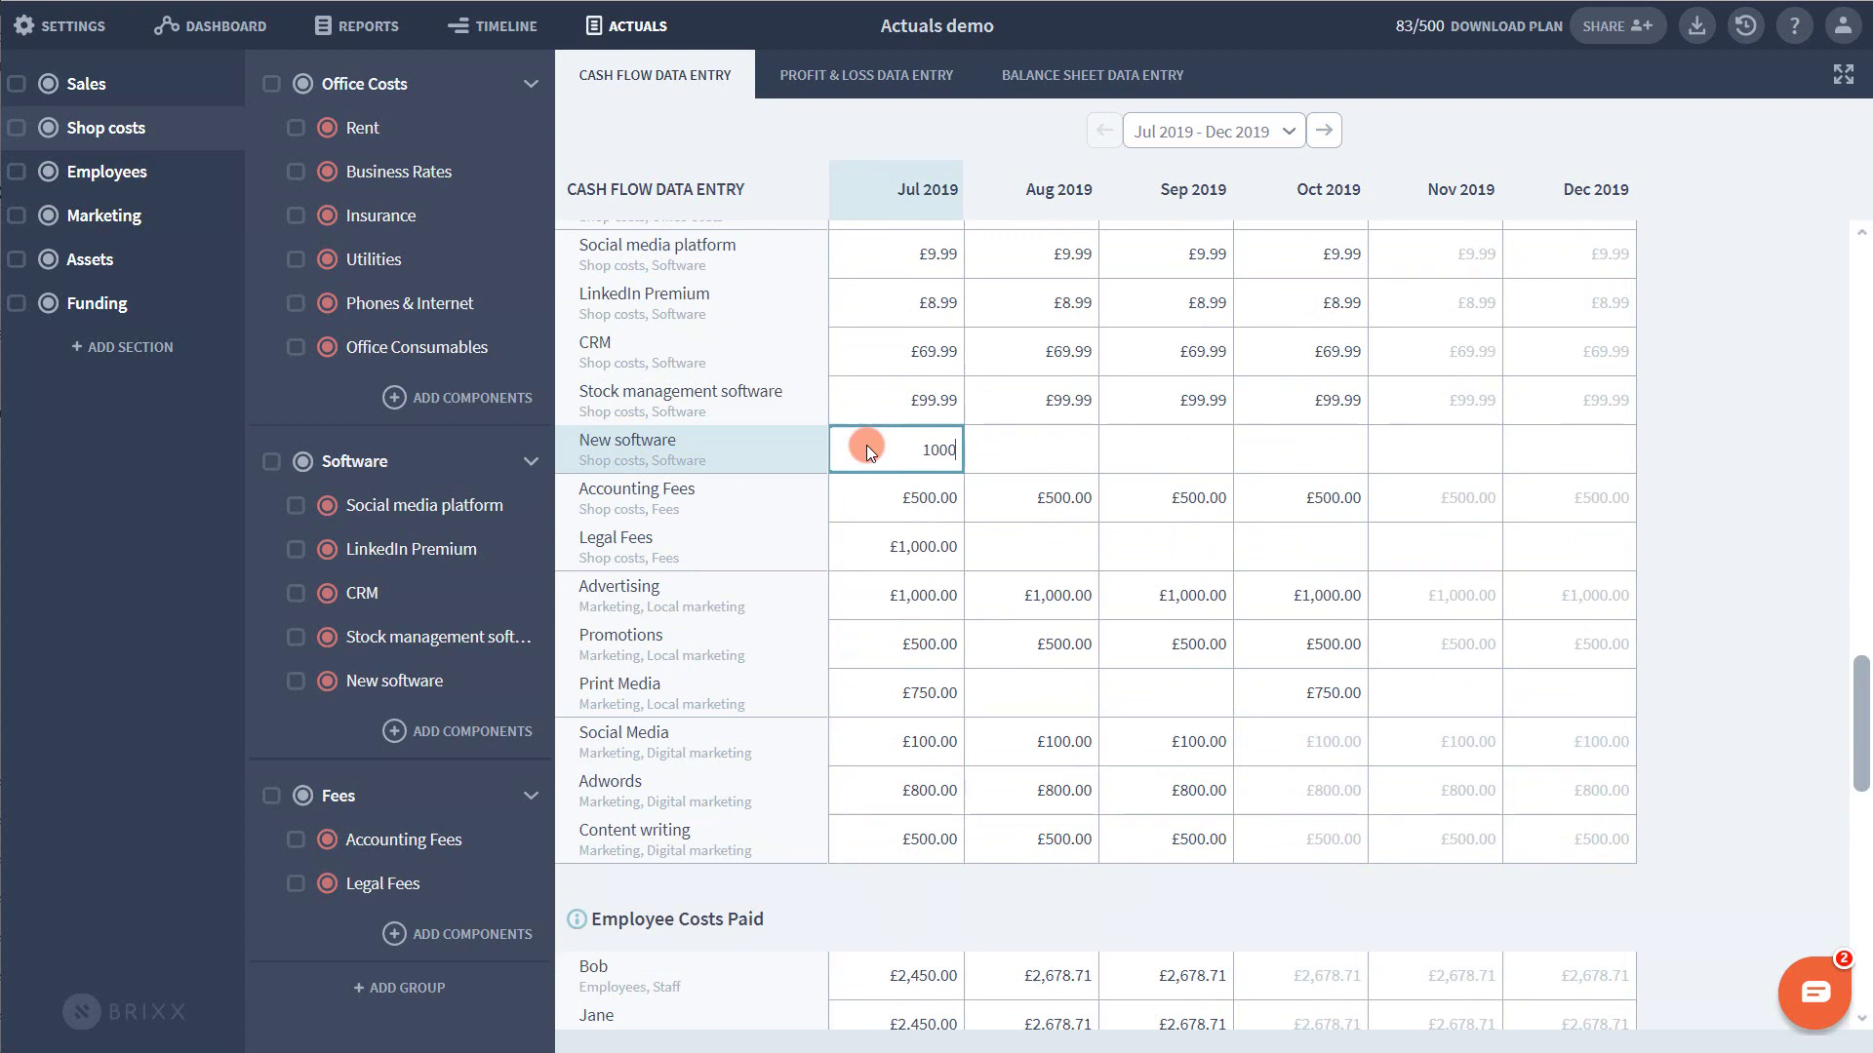
key(Return)
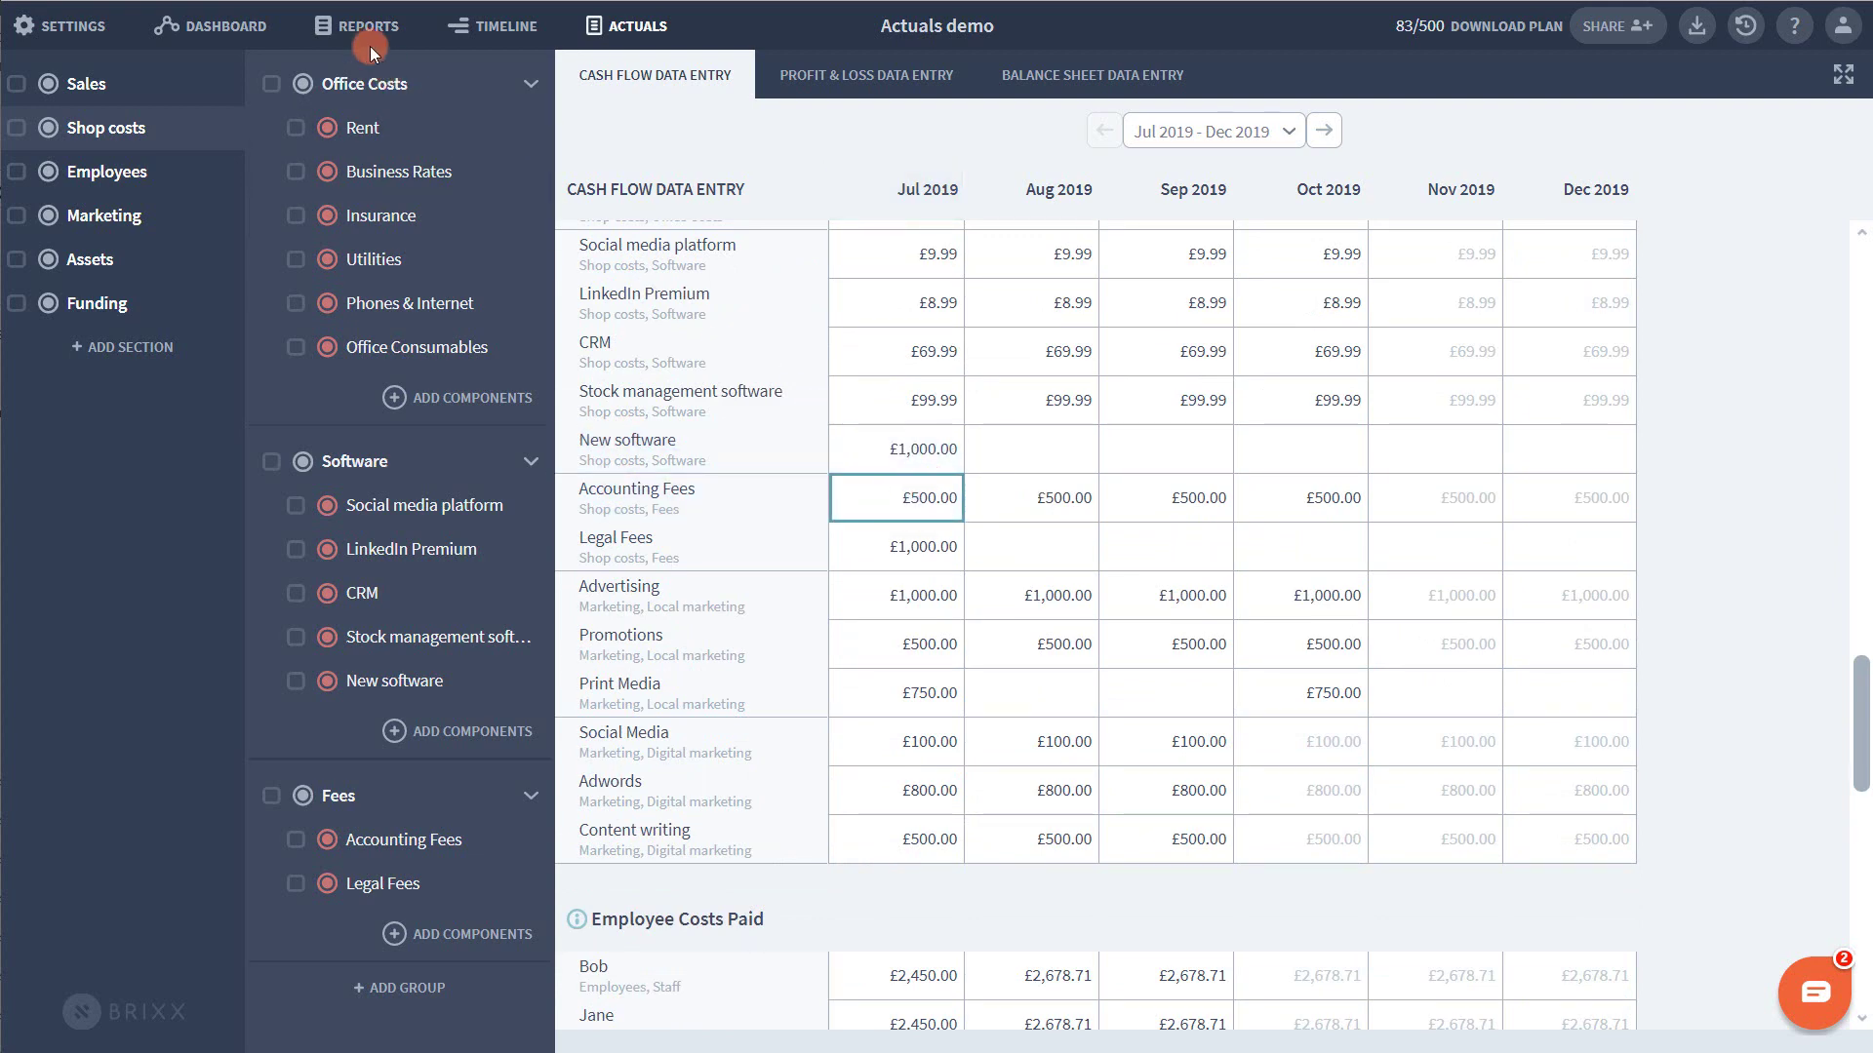
- In the cash flow report, expand Cash Paid on Goods and Services, then Shop costs, then Software
click(371, 43)
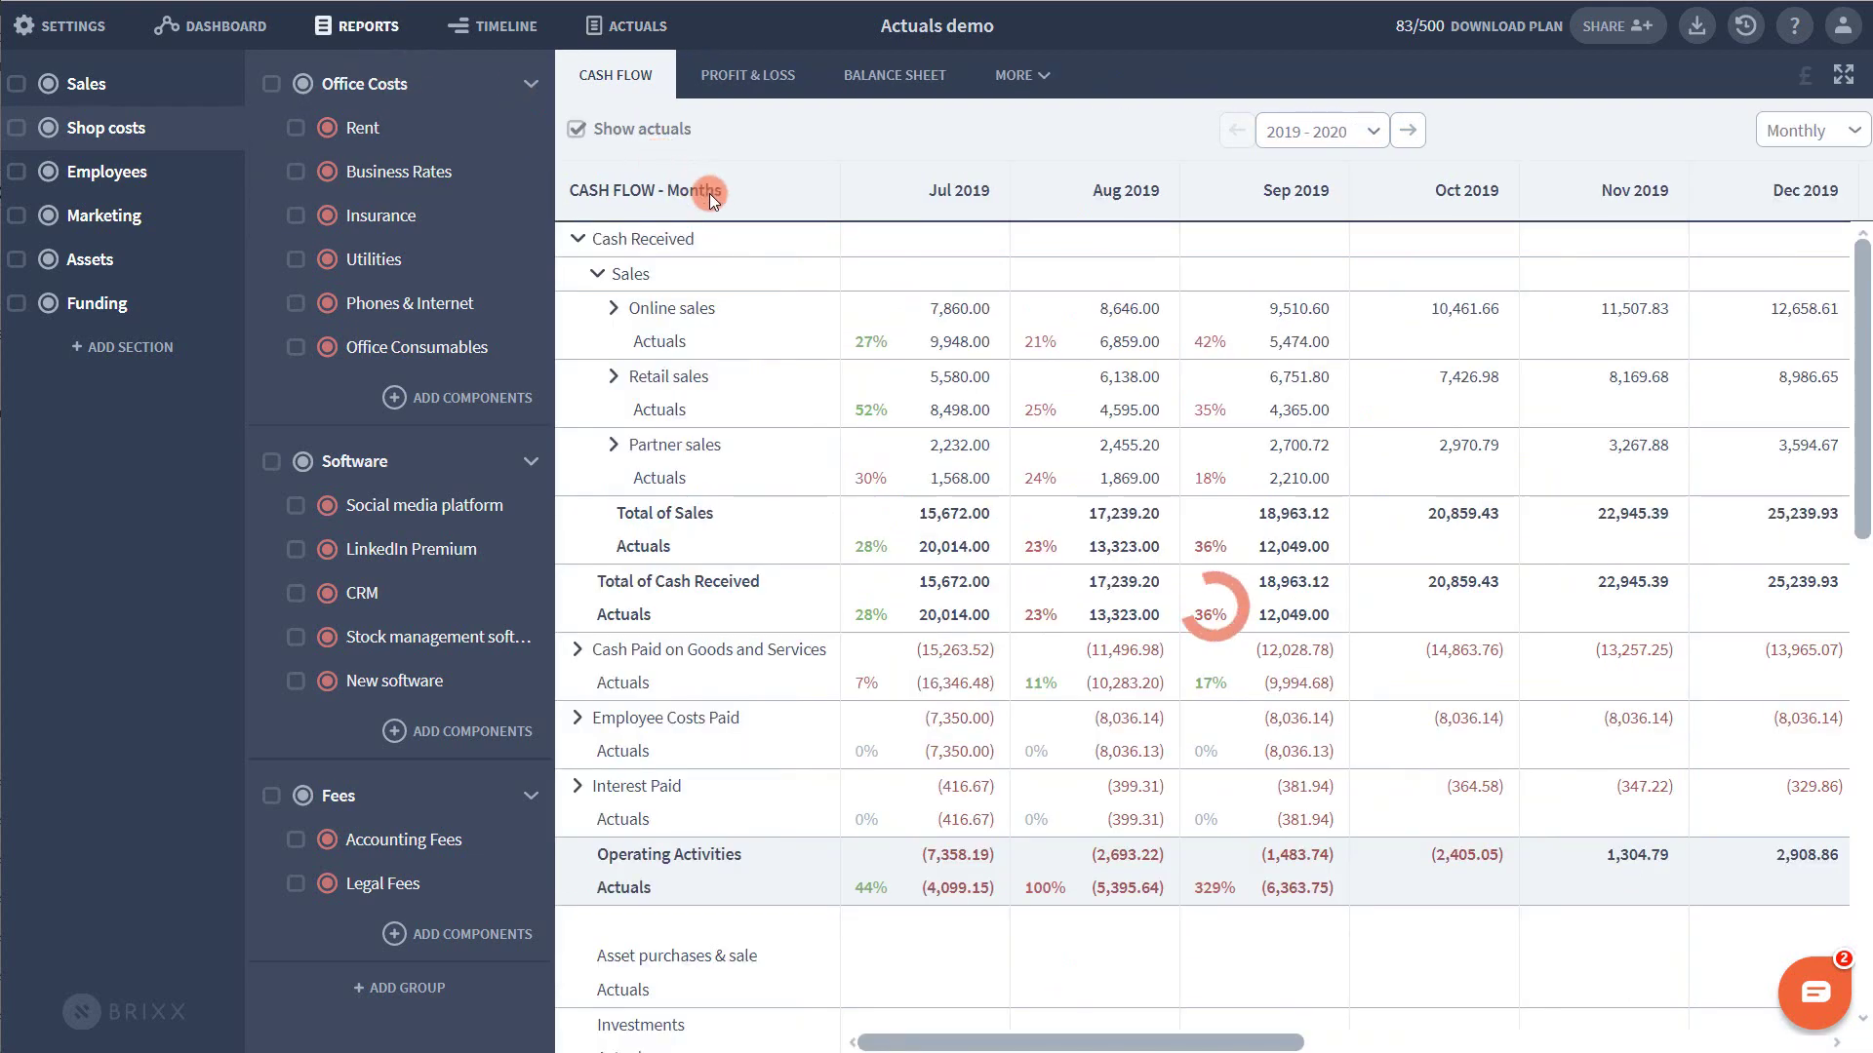
click(576, 650)
scroll(620, 656, down, 2)
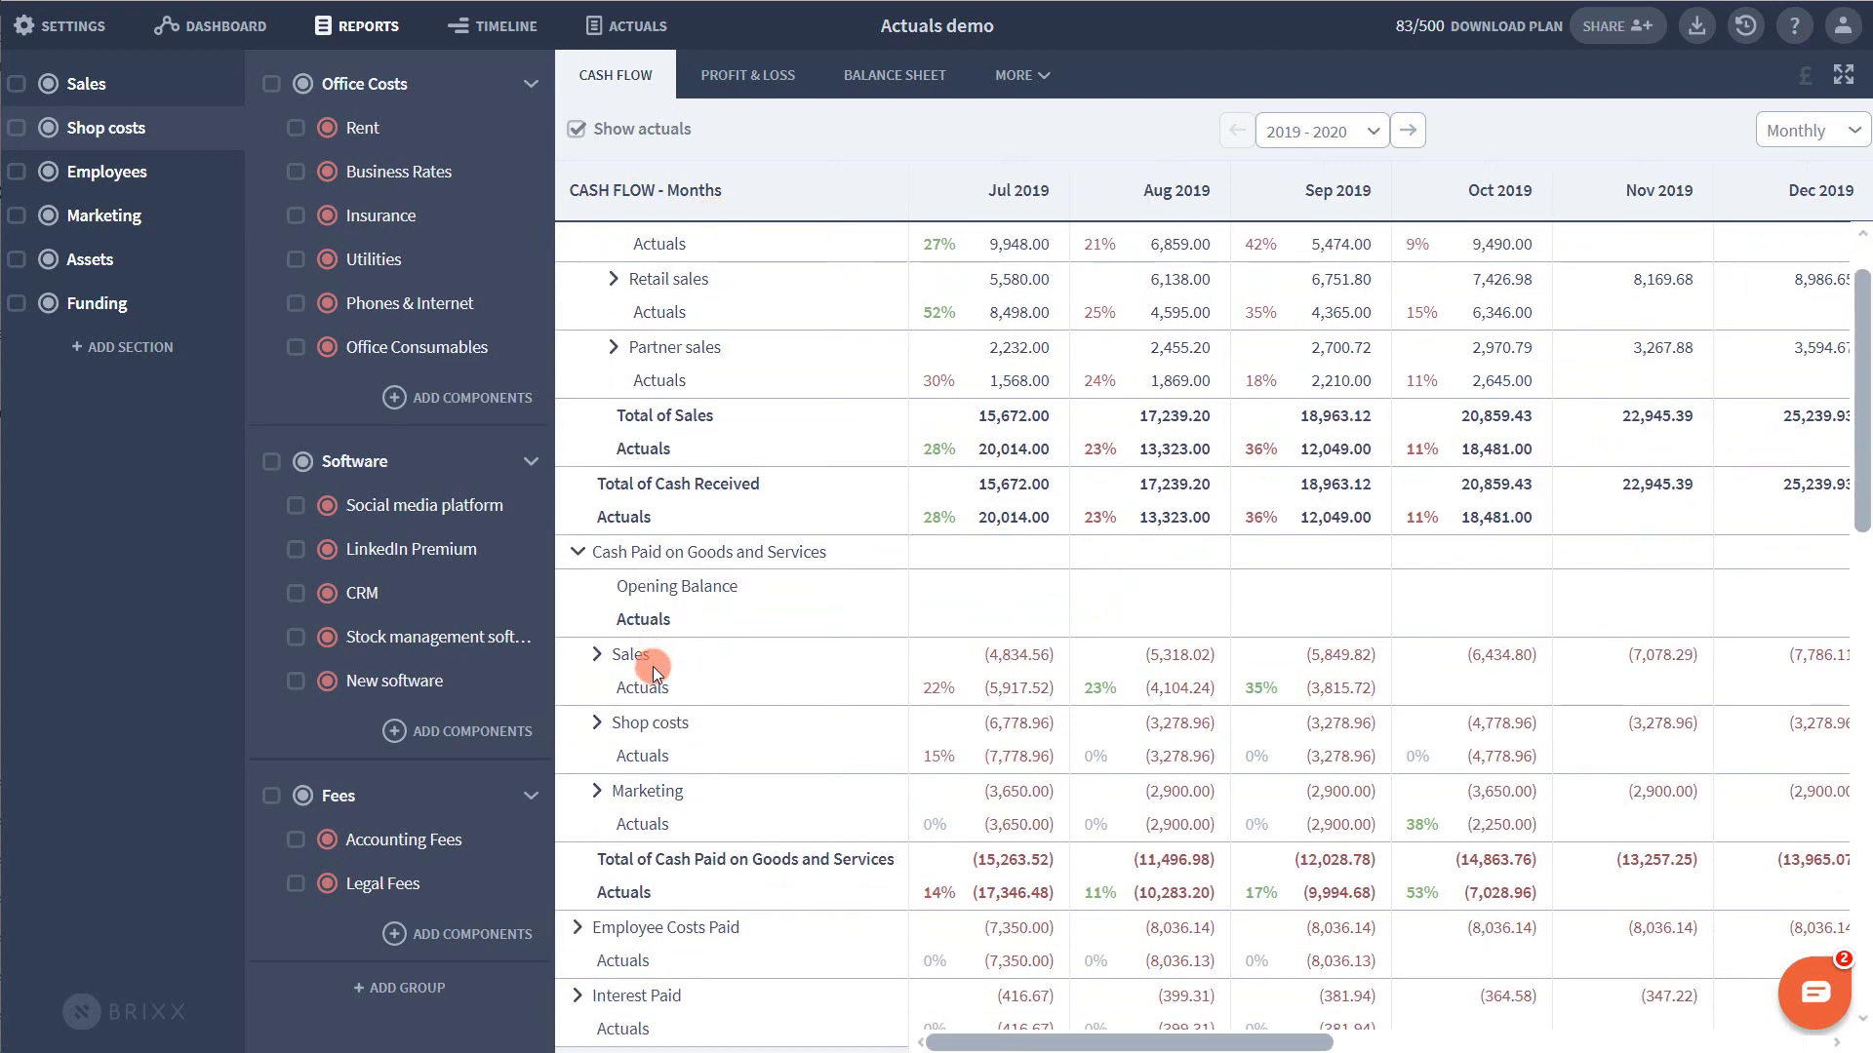
click(597, 627)
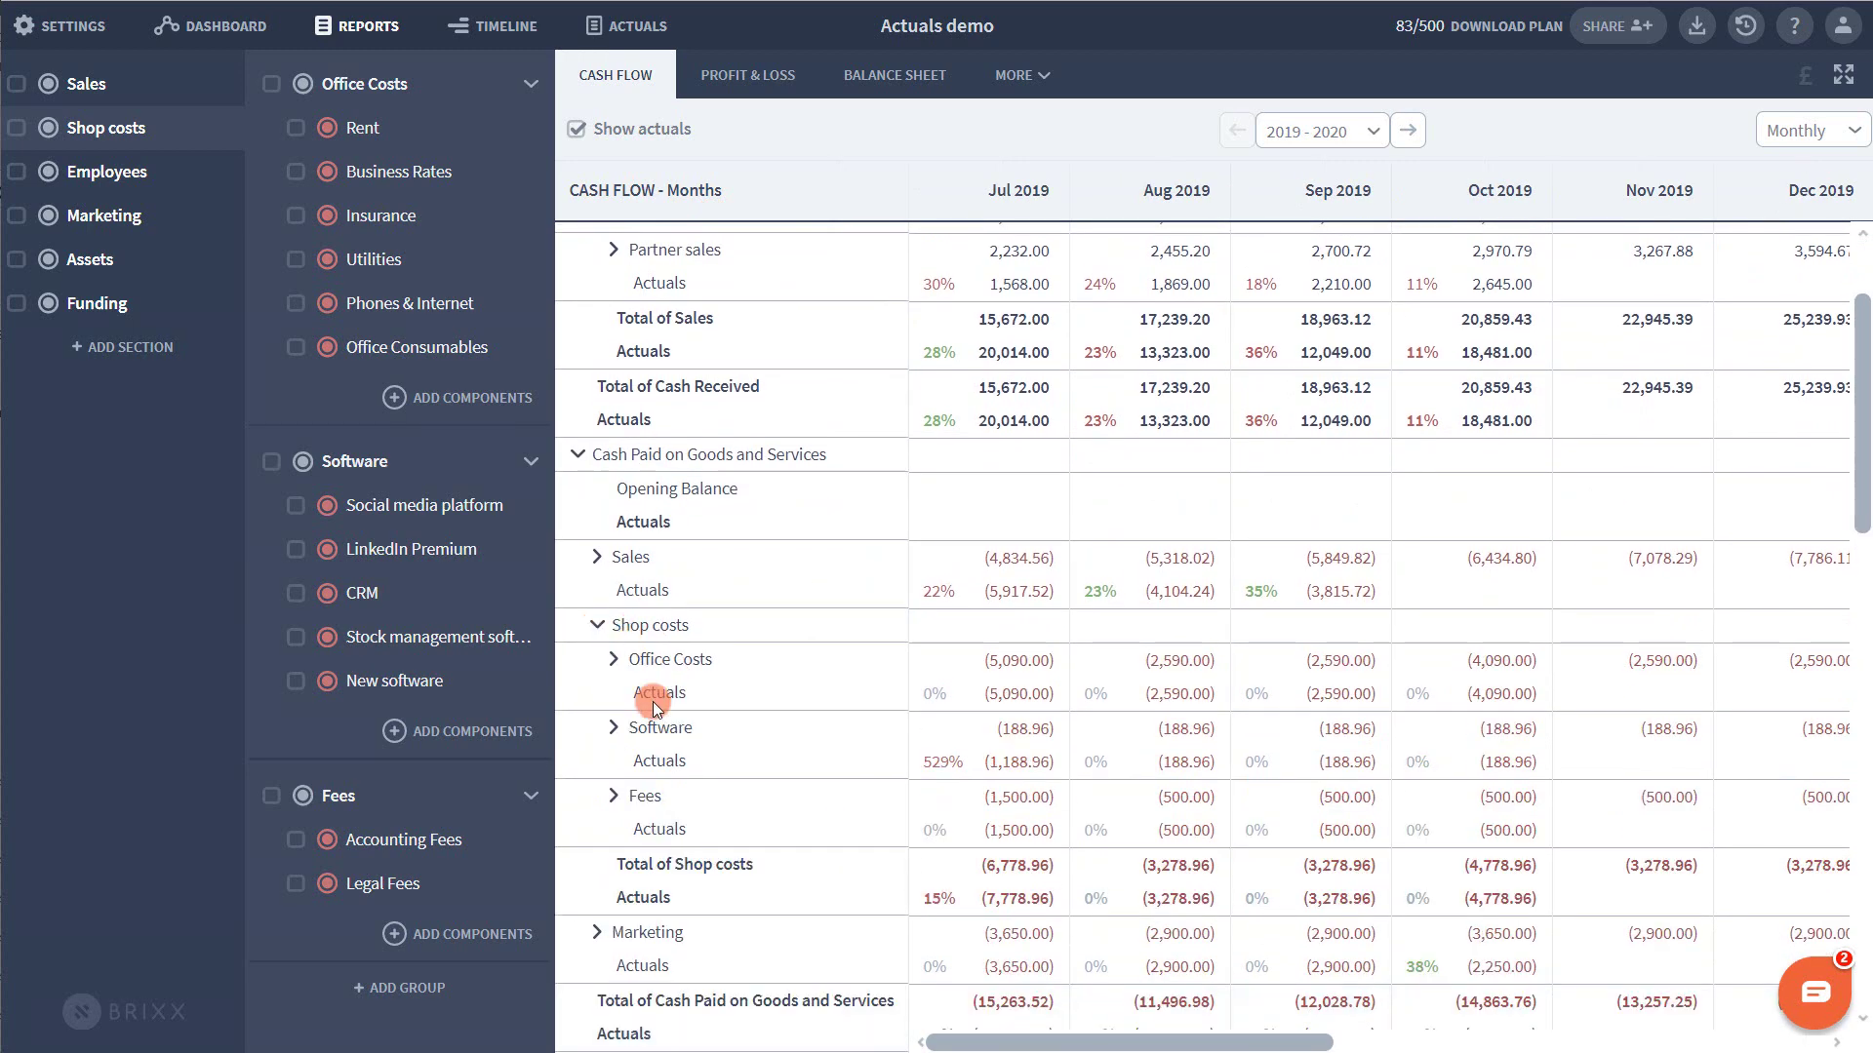
click(614, 728)
scroll(700, 702, down, 3)
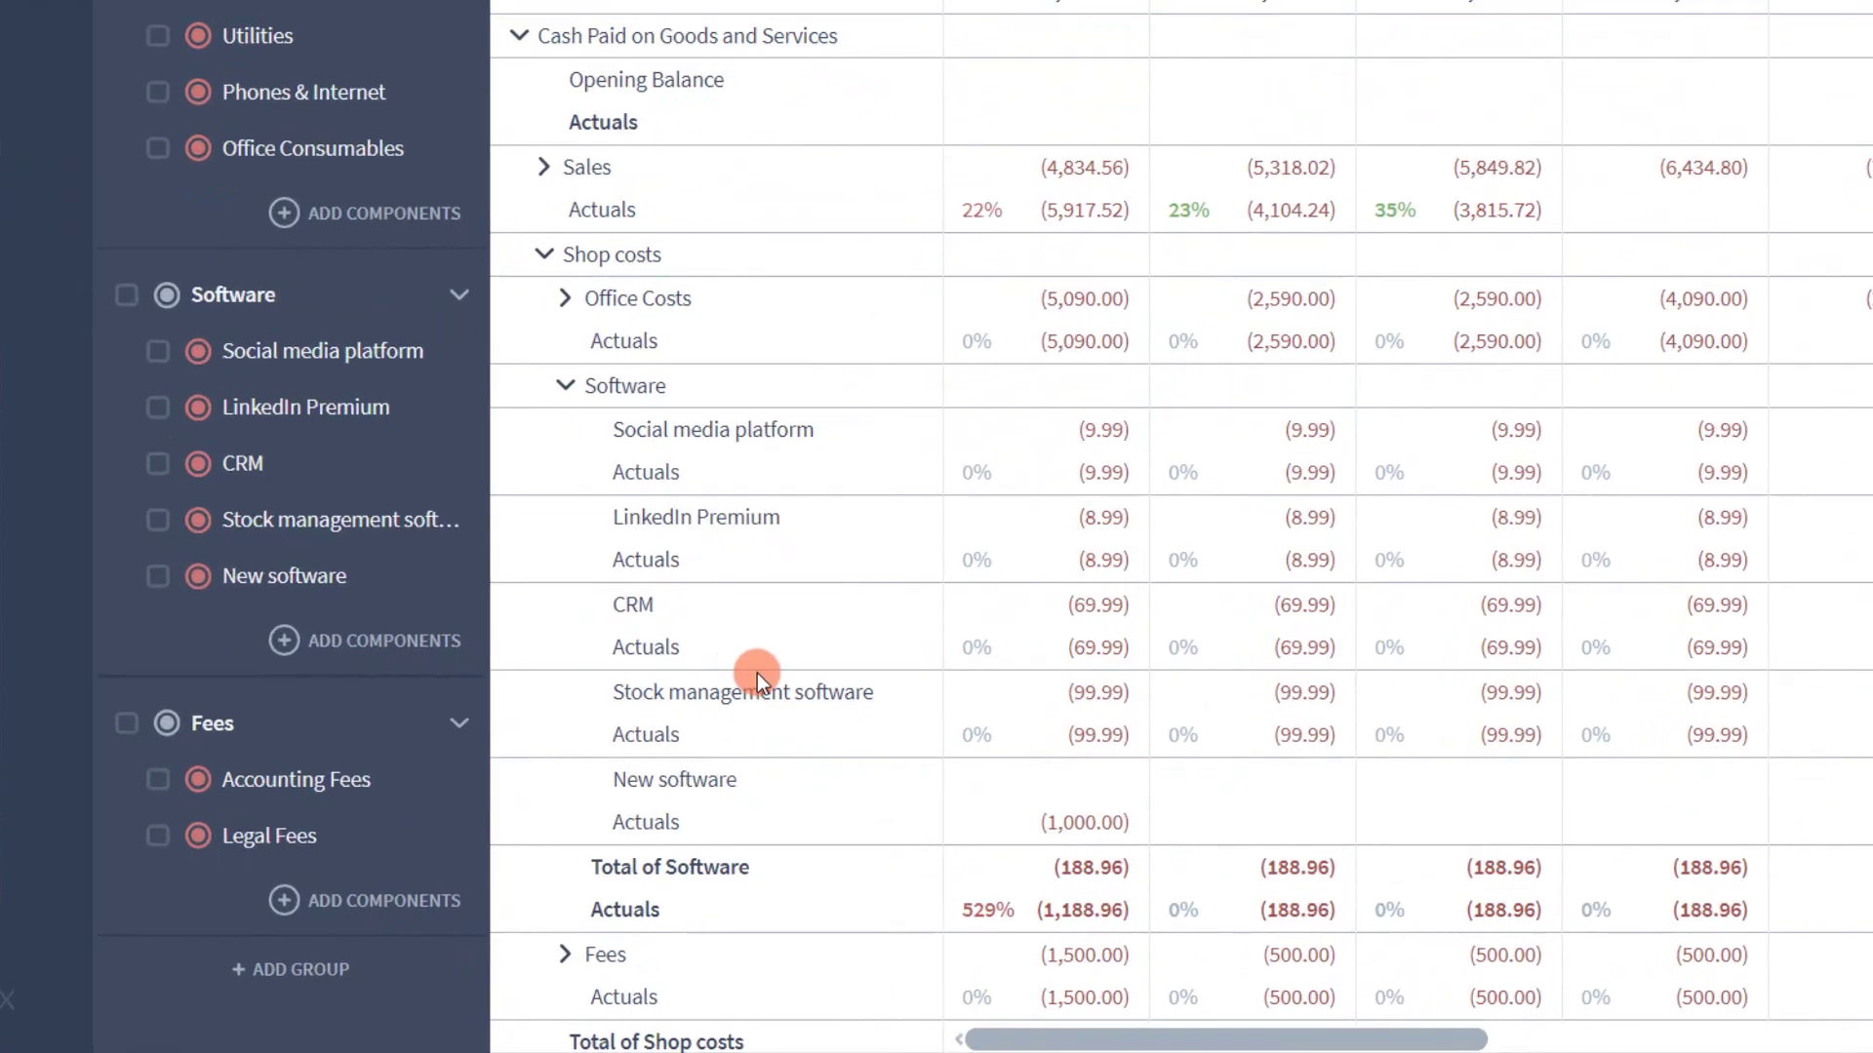
- Highlight New software's 1,000.00 actual and open that cost's settings
drag(612, 779, 765, 826)
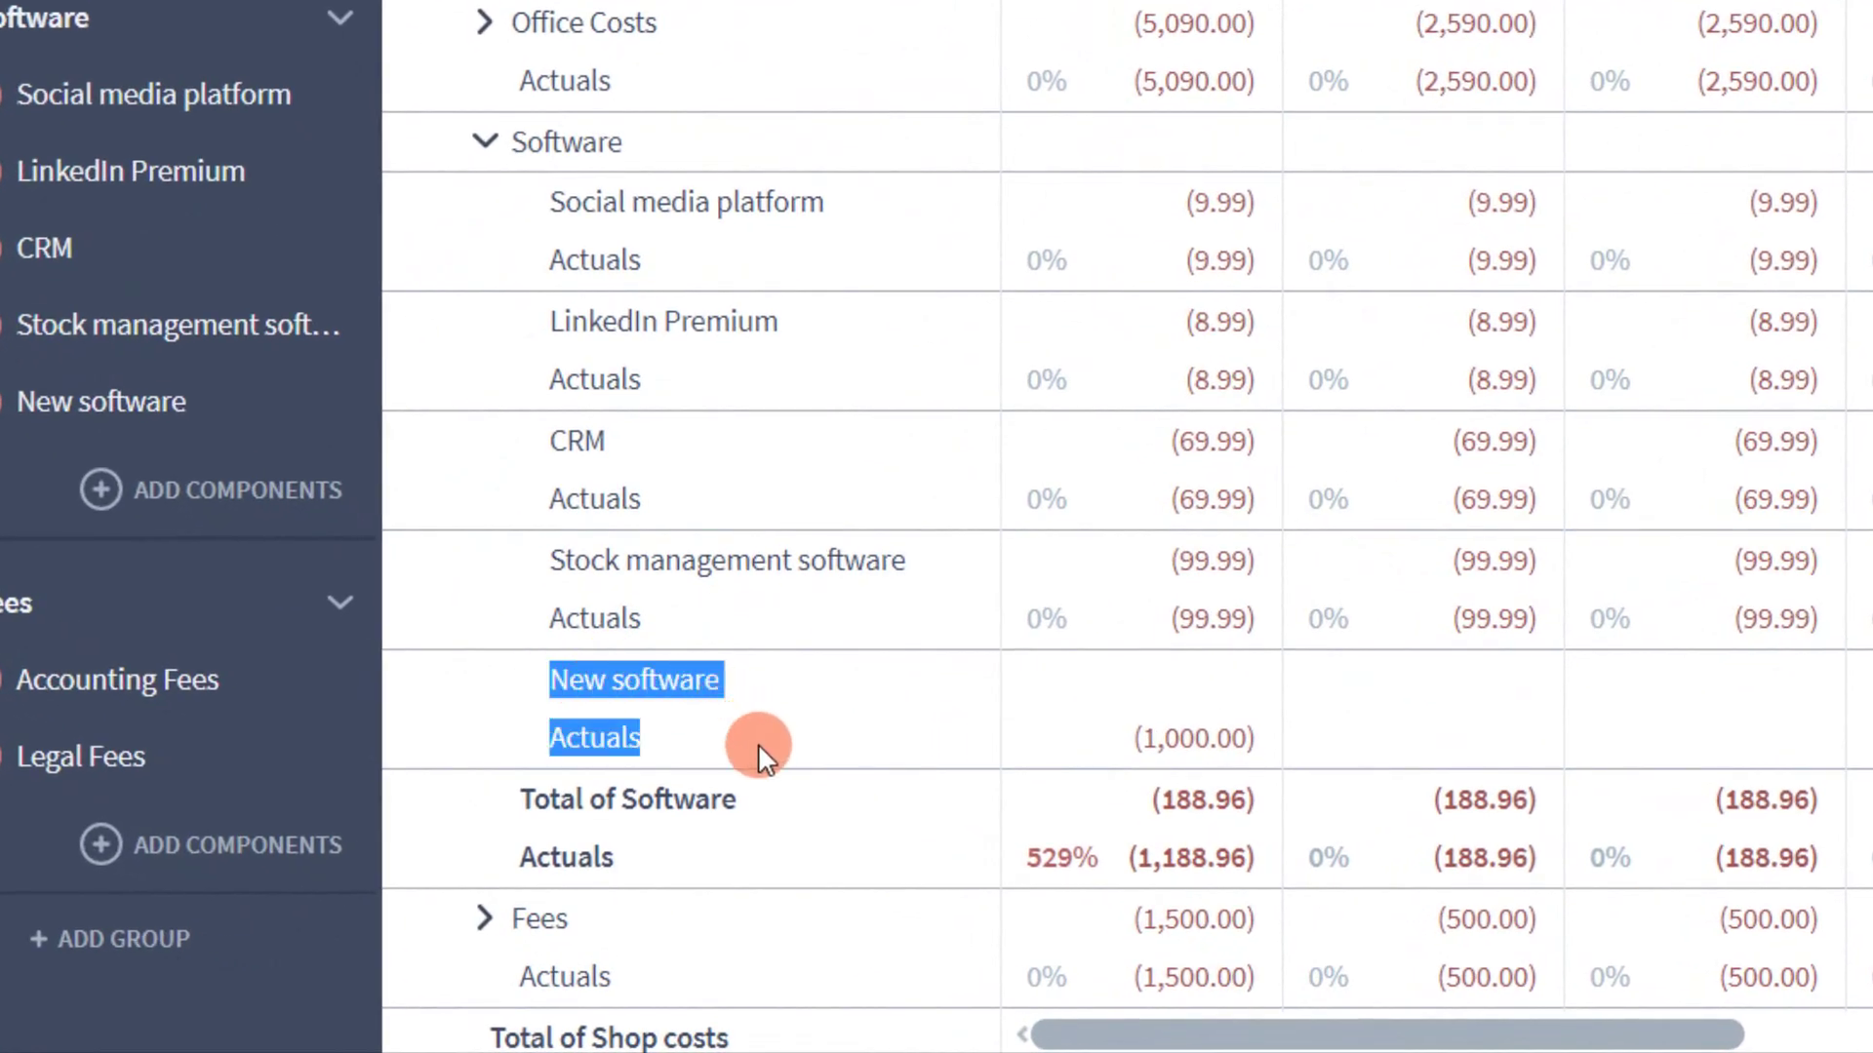
drag(1133, 736, 1254, 735)
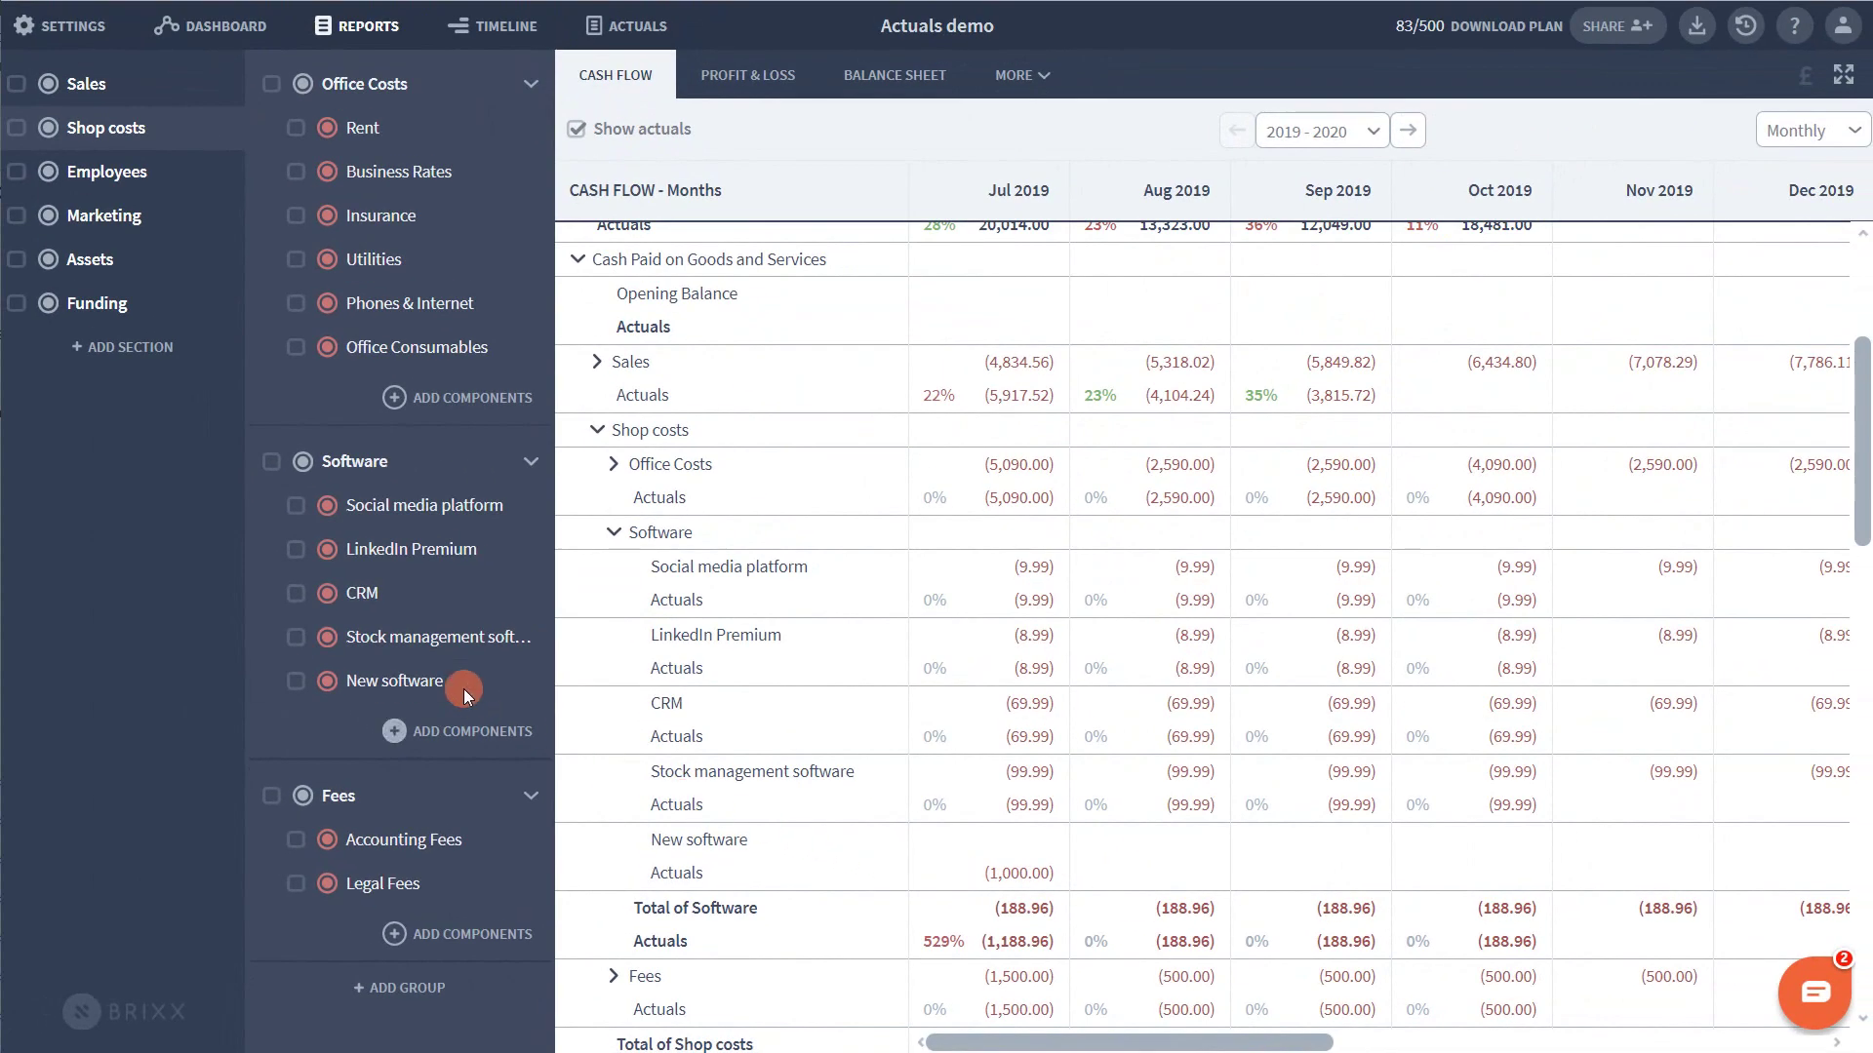
click(424, 647)
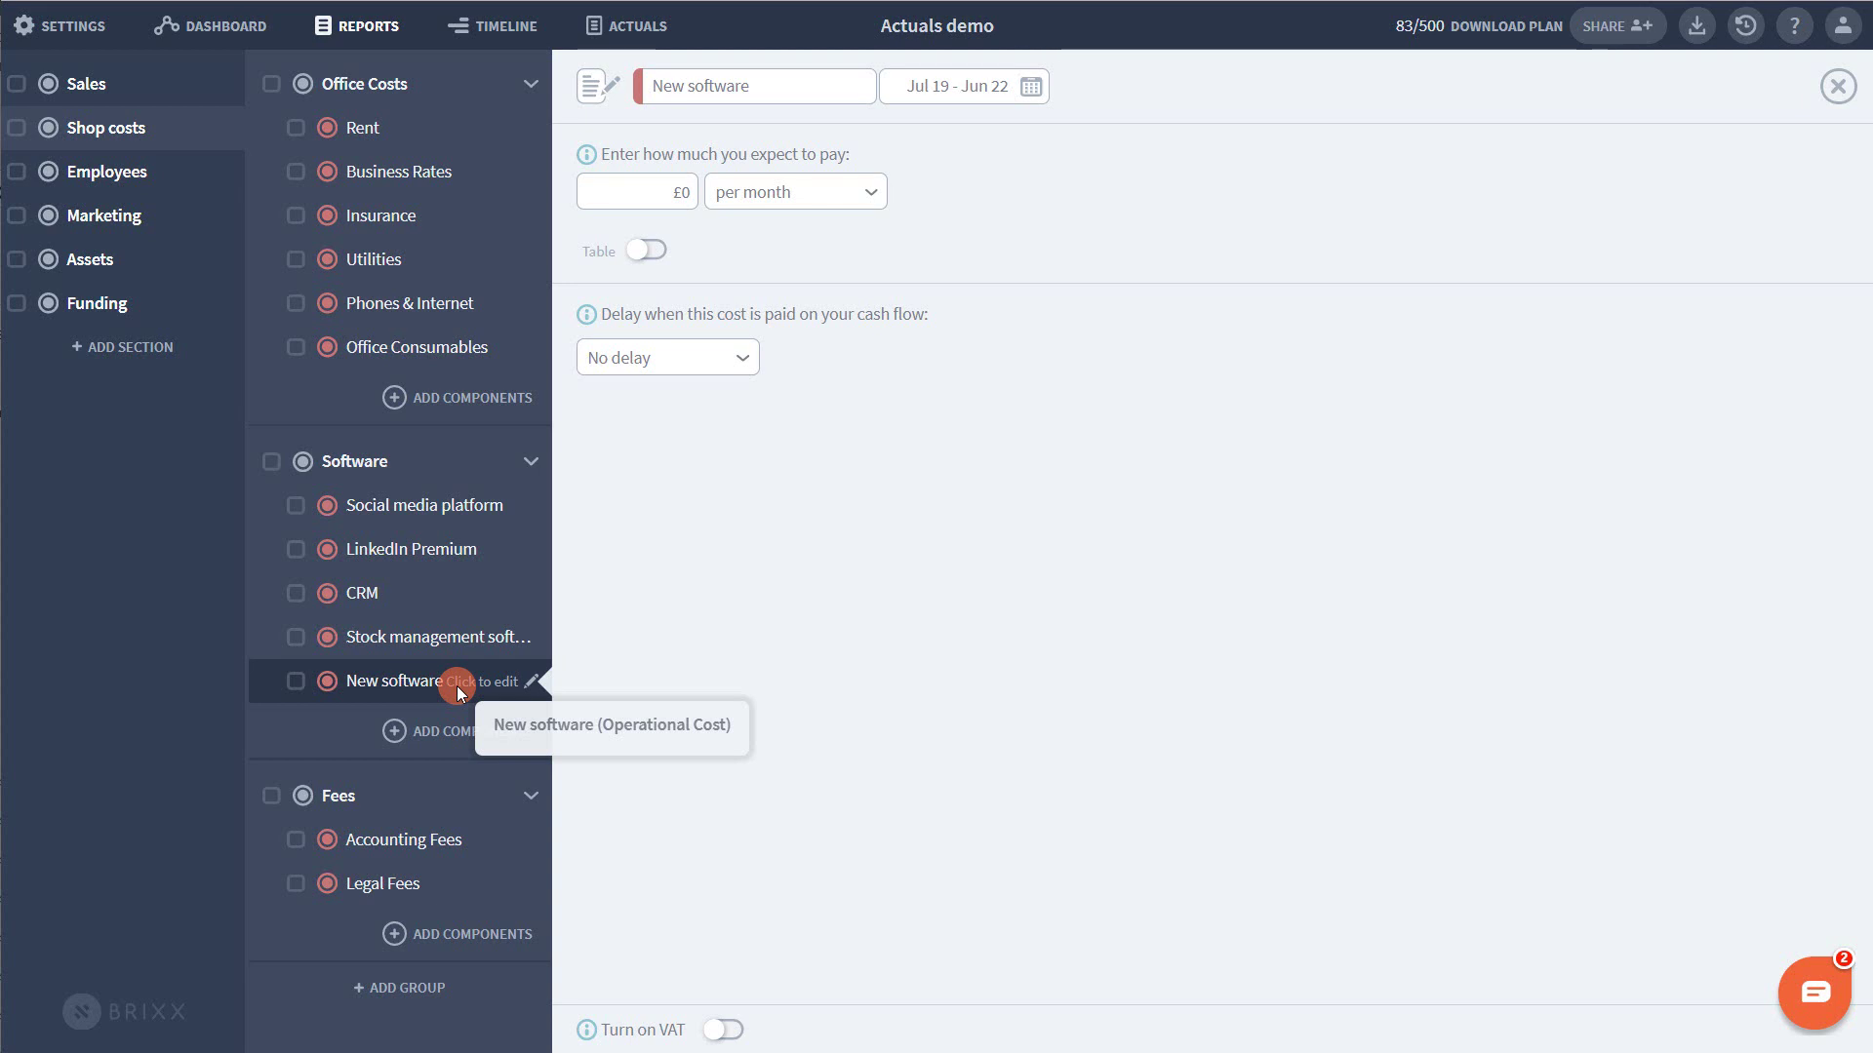
- Close the New software editor and return to the top of the Cash Flow report
click(459, 690)
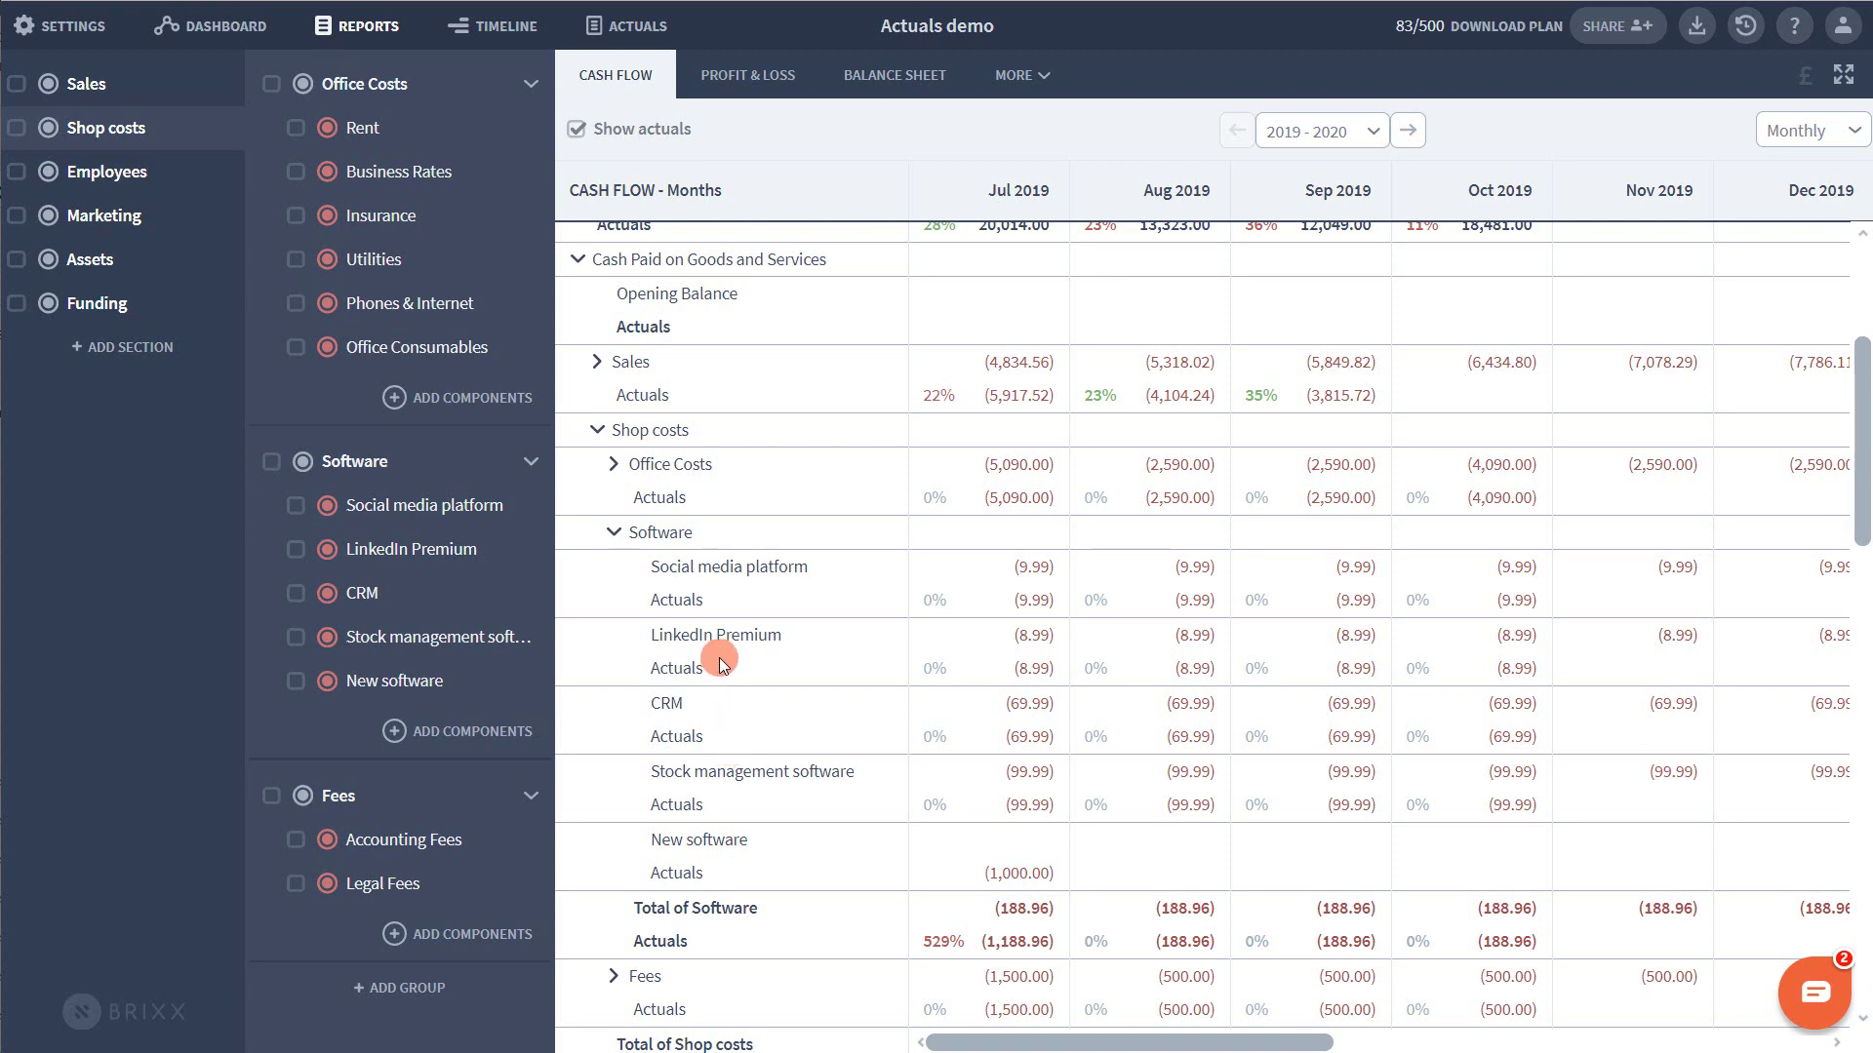
scroll(718, 657, up, 4)
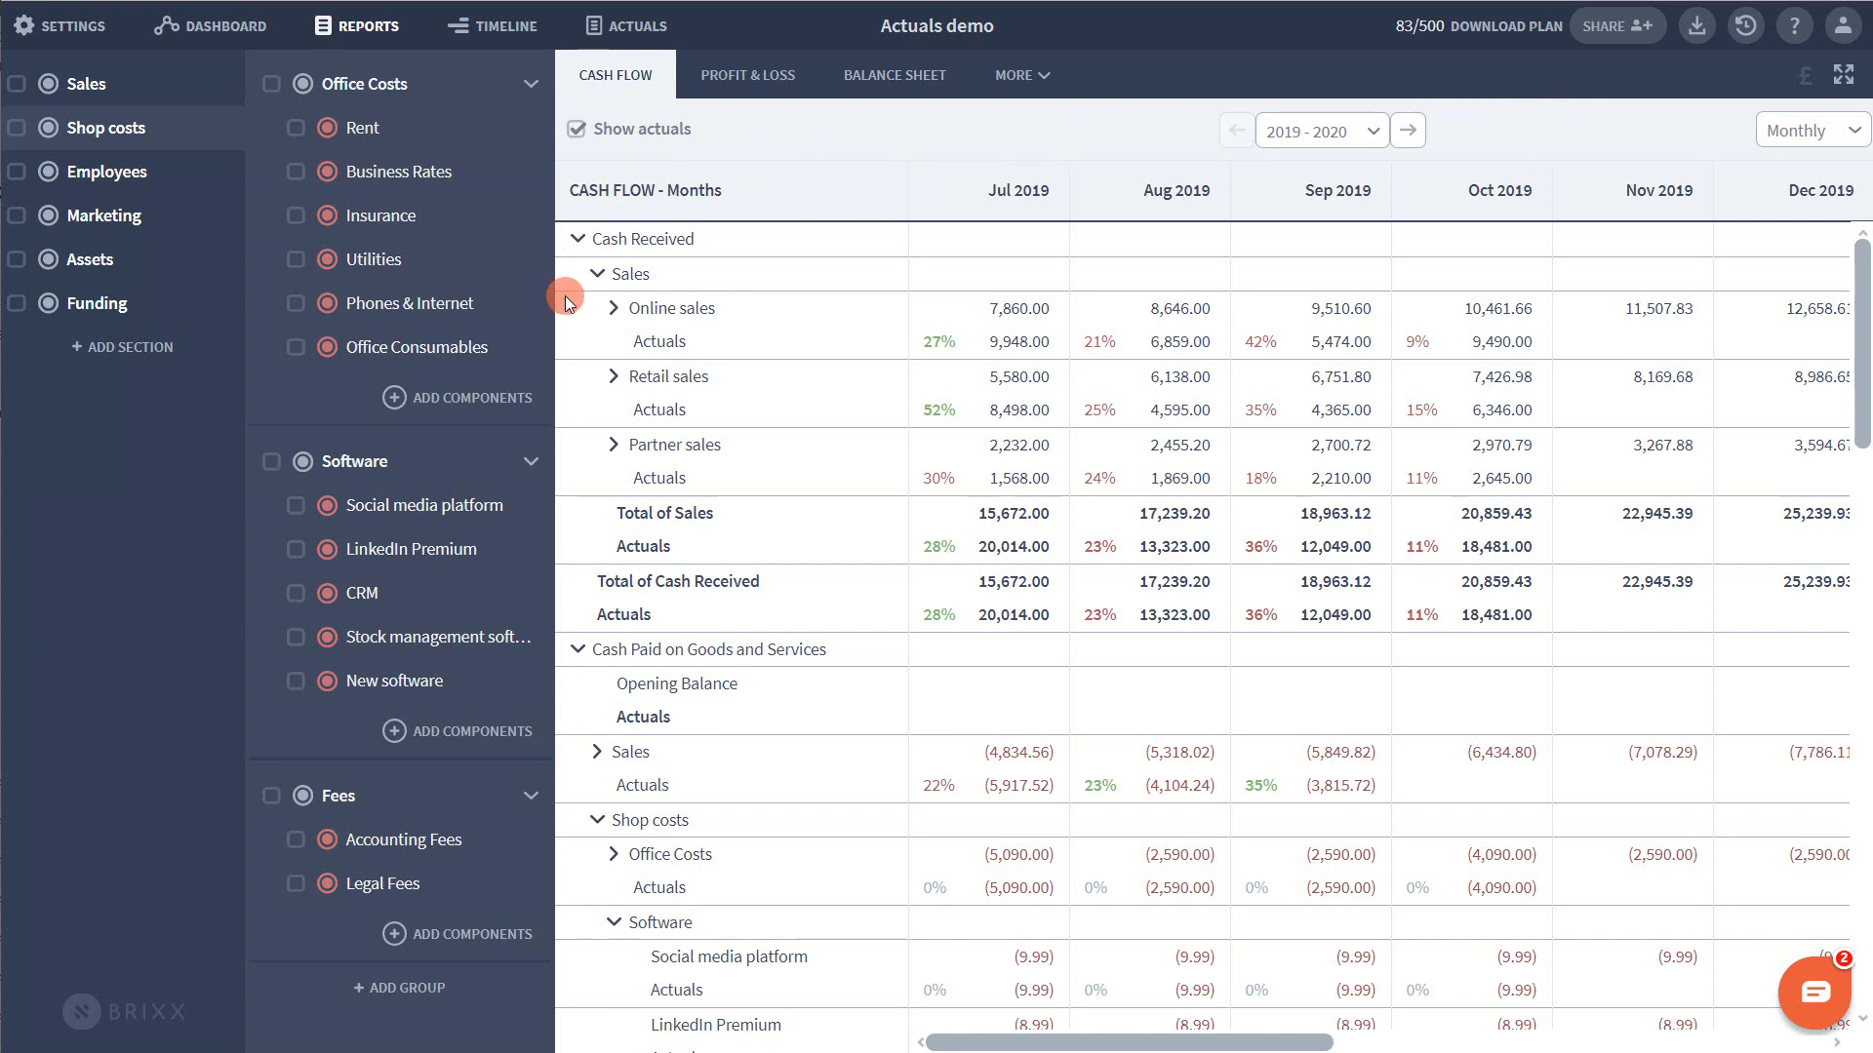
- Show the Dashboard with 2019–2020 income, costs and final cash figures
click(200, 26)
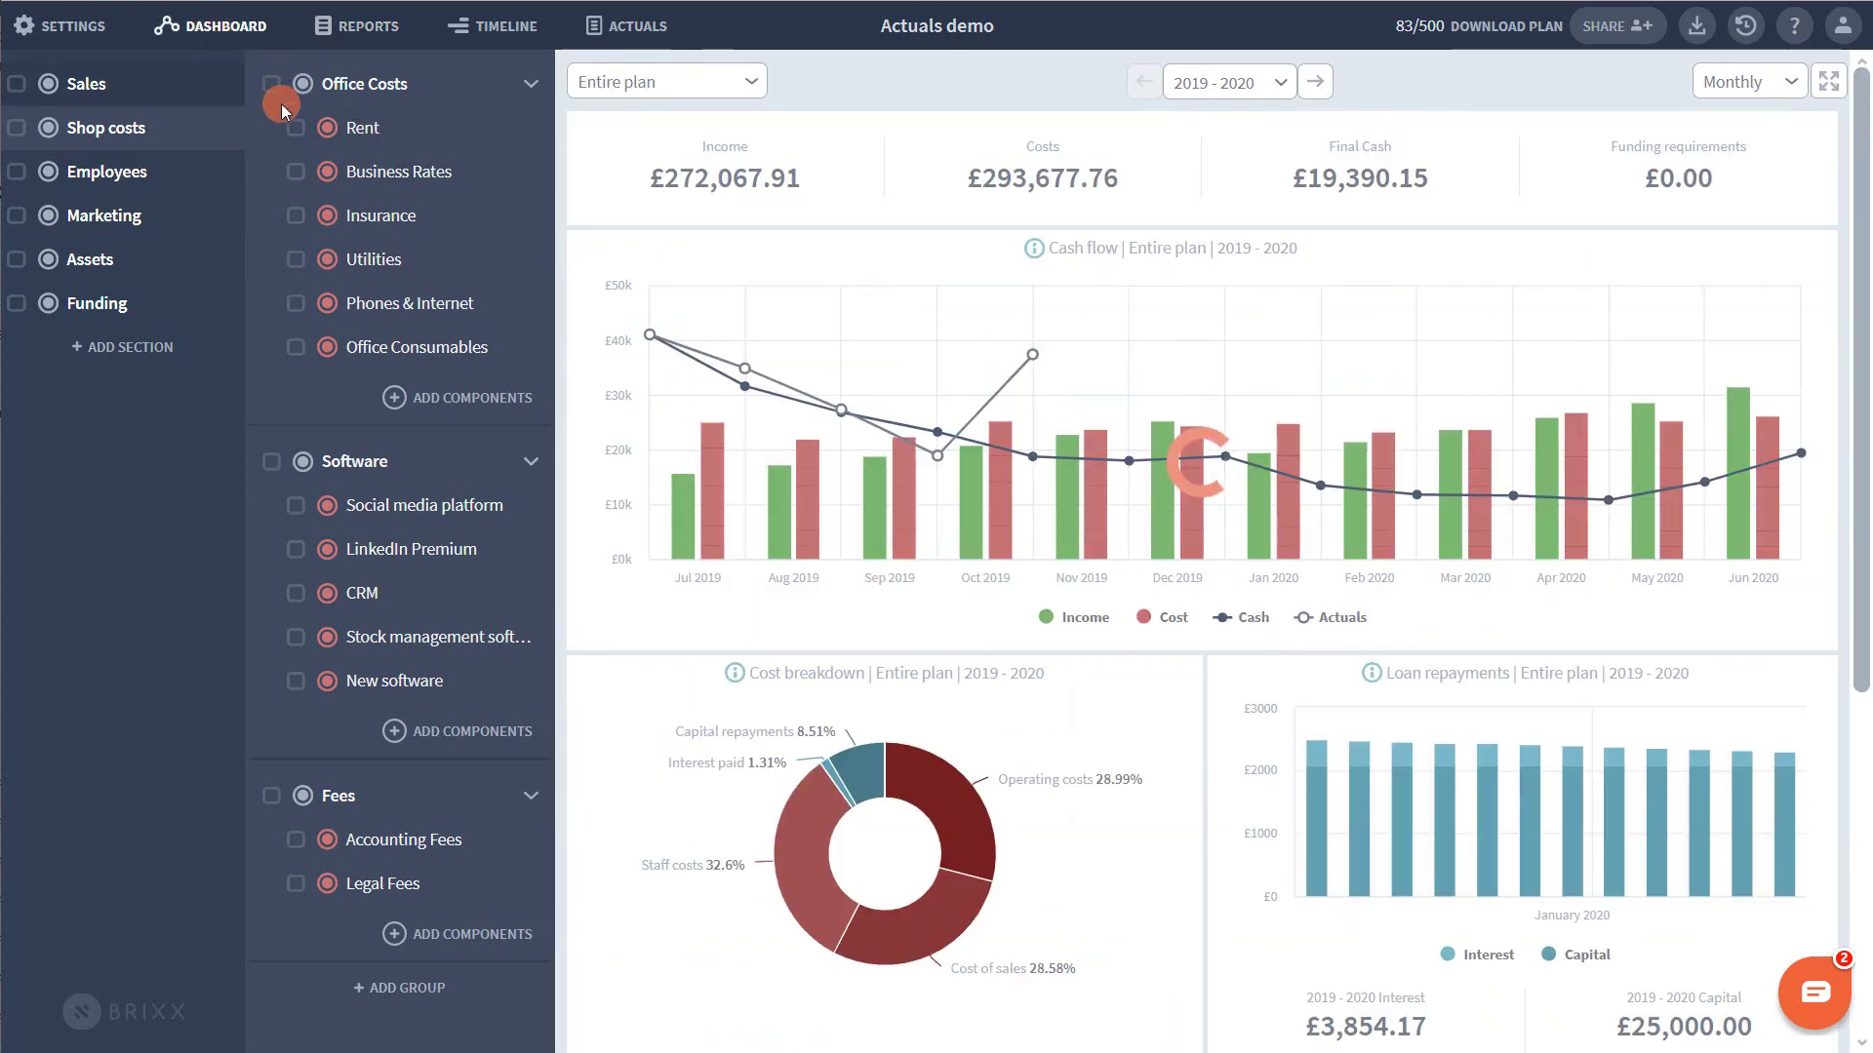